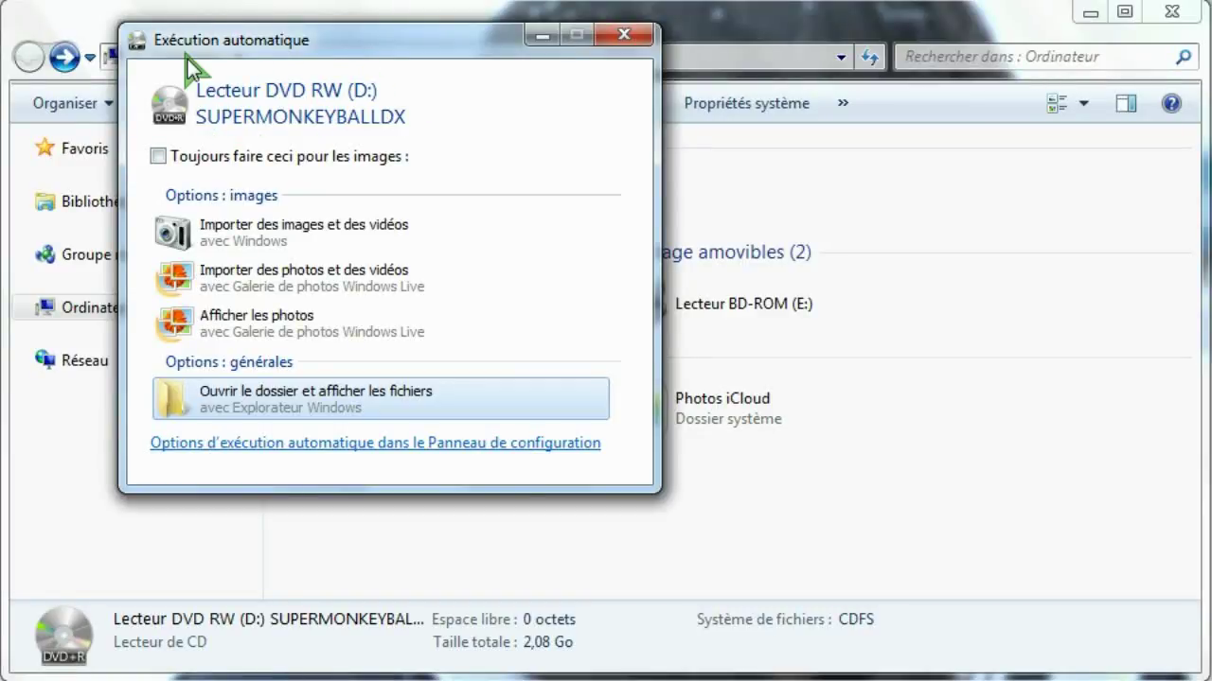
# - Dismiss the AutoPlay prompt and browse the root folder of the SUPERMONKEYBALLDX disc in the DVD drive
pyautogui.click(612, 38)
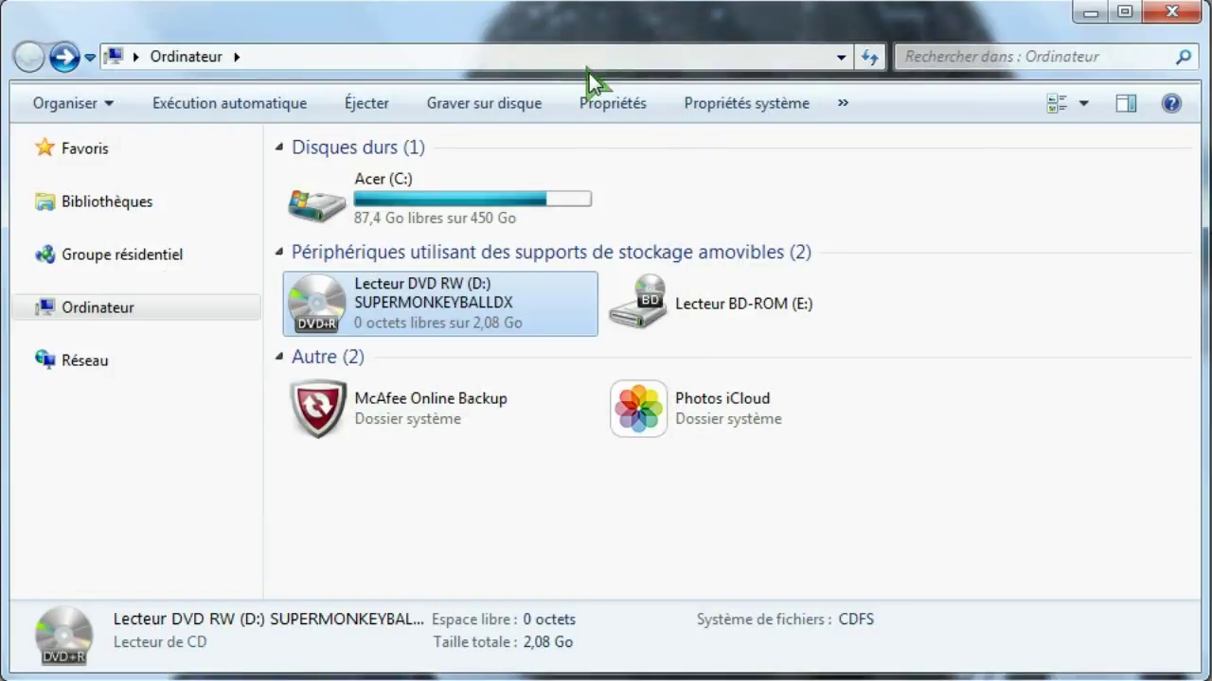
pyautogui.doubleClick(435, 310)
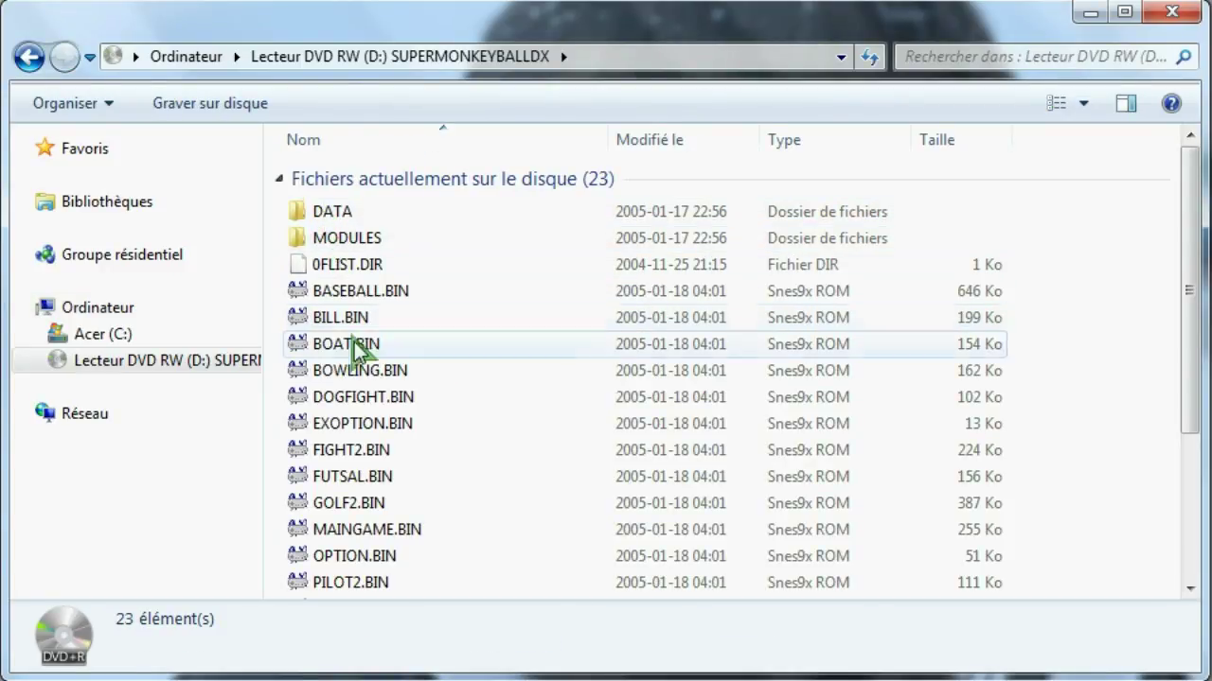
pyautogui.scroll(-2, 423, 473)
pyautogui.scroll(-1, 421, 511)
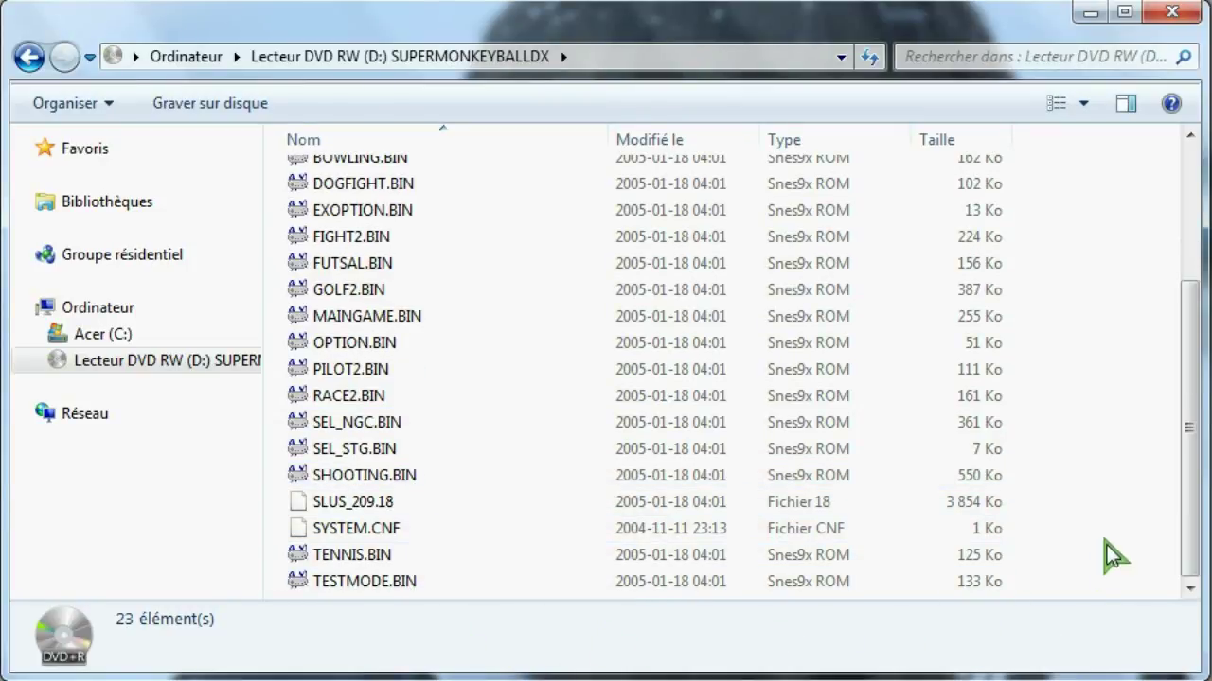
pyautogui.moveTo(1187, 514); pyautogui.dragTo(1176, 311)
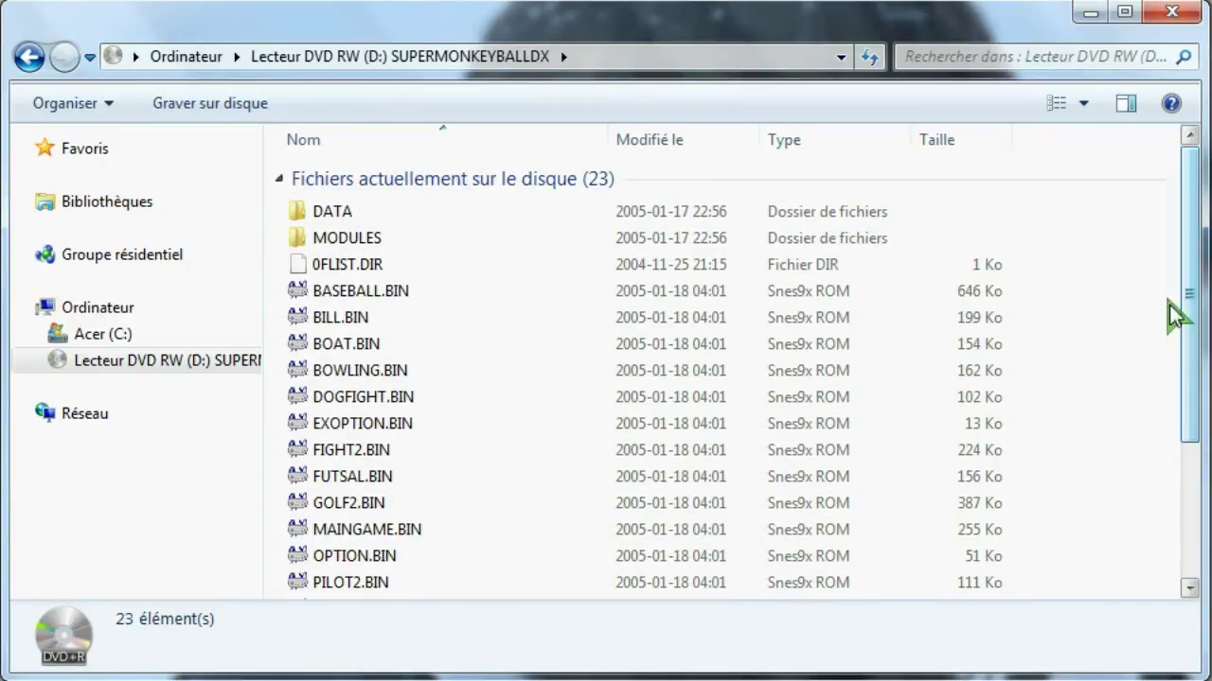
# - Open the APE.SCP text file from the disc's DATA\APE folder
pyautogui.doubleClick(332, 212)
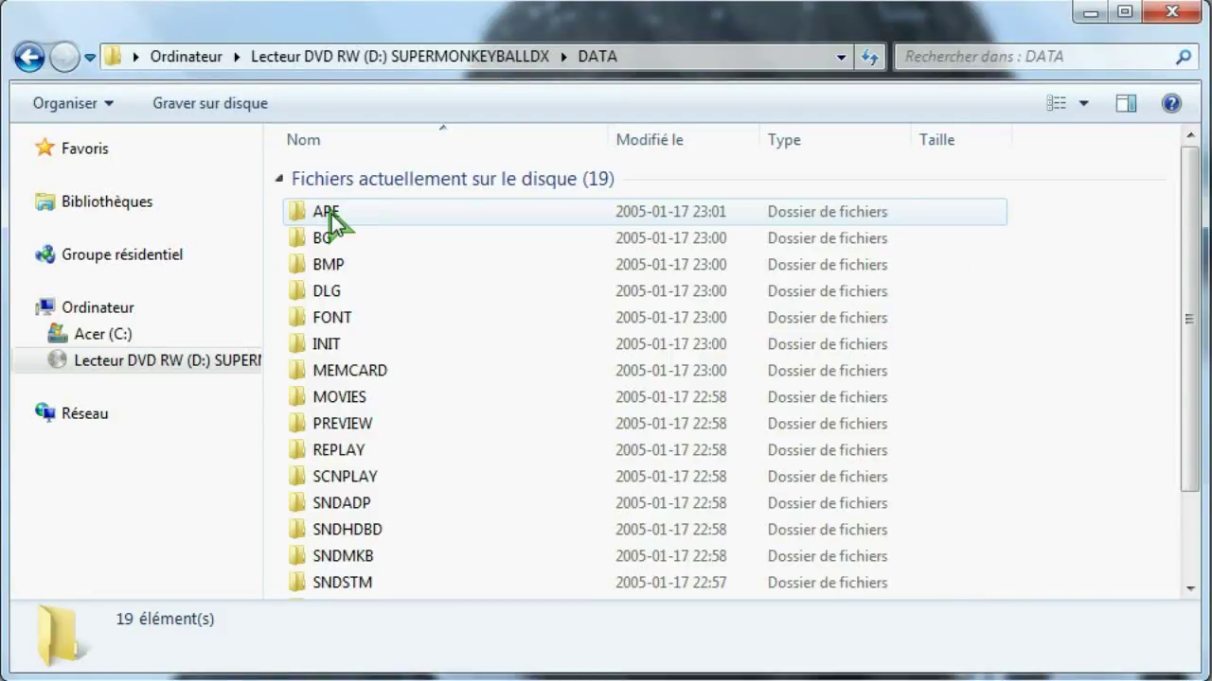
pyautogui.moveTo(1182, 191)
pyautogui.mouseDown()
pyautogui.moveTo(1185, 308)
pyautogui.moveTo(1182, 183)
pyautogui.mouseUp()
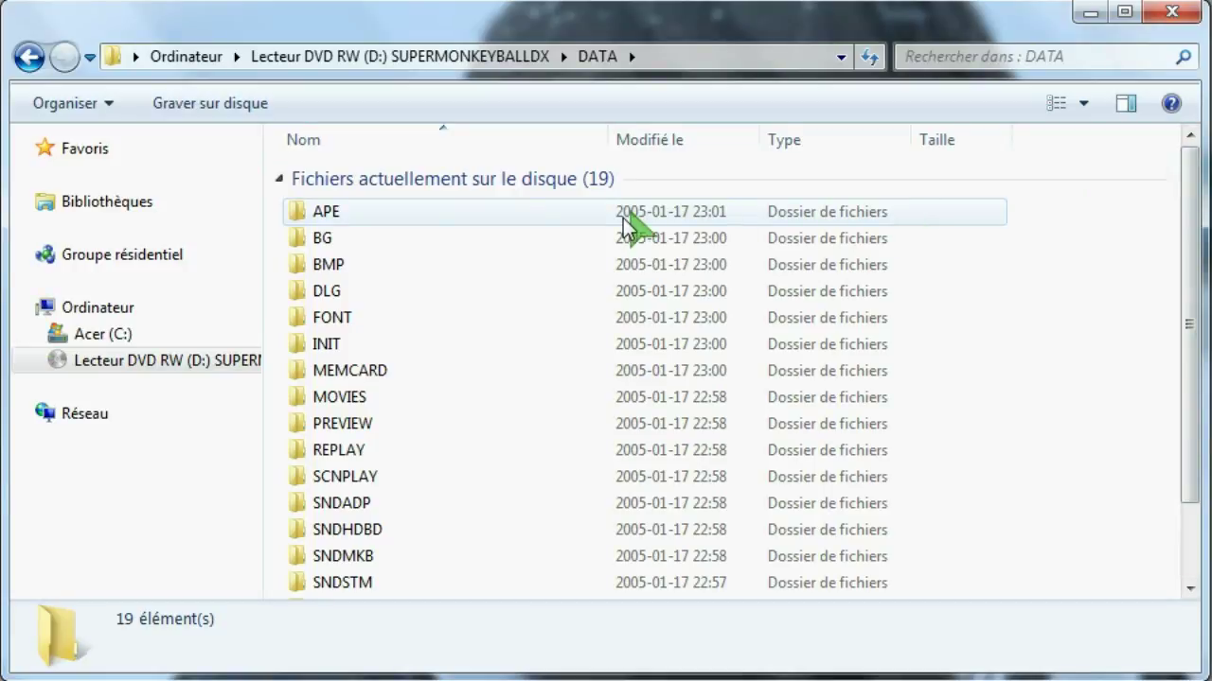
pyautogui.doubleClick(330, 214)
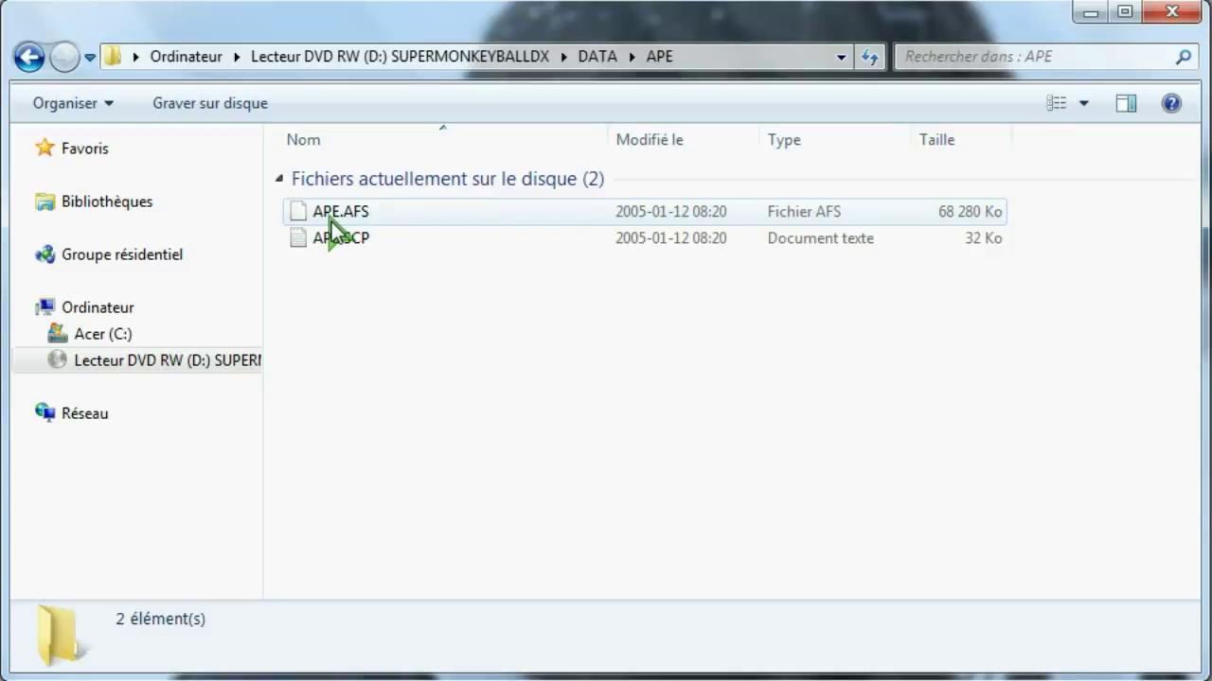
pyautogui.moveTo(312, 245)
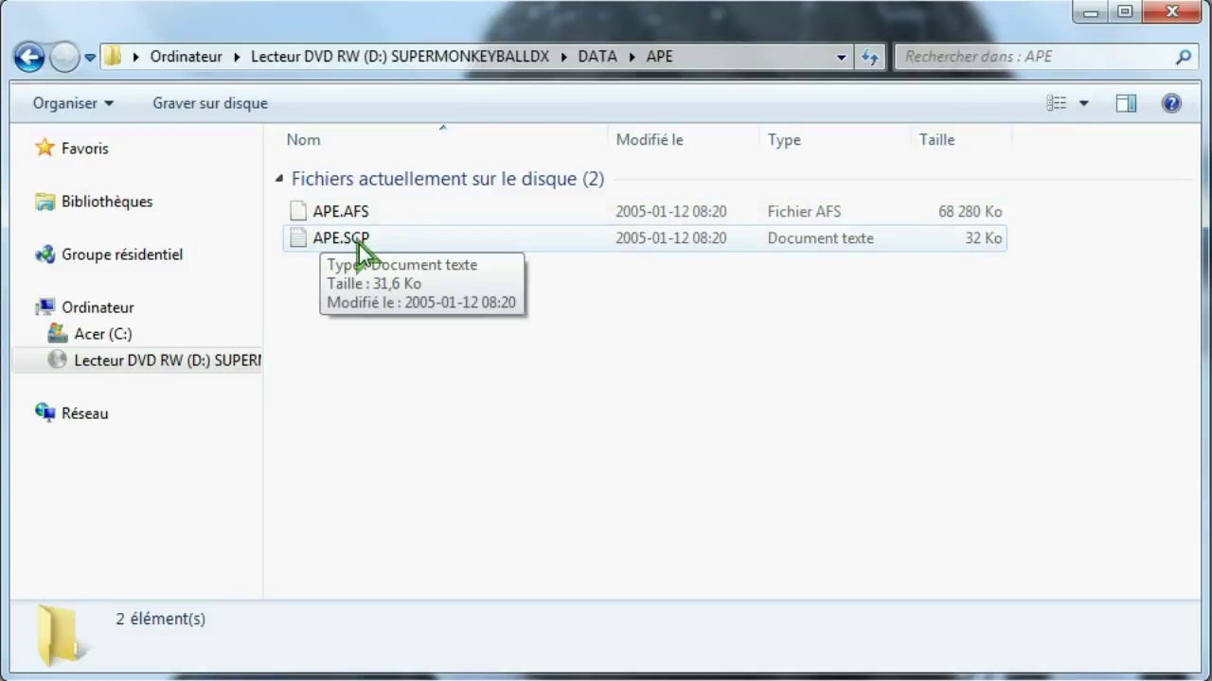
pyautogui.click(346, 245)
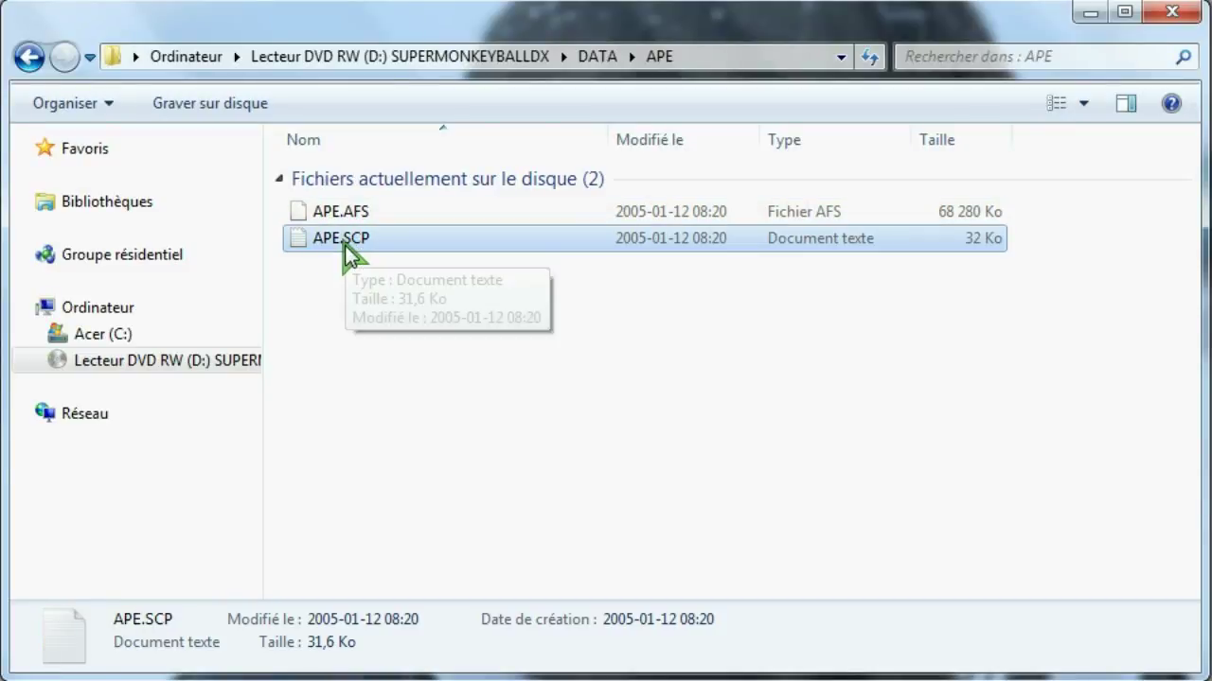
pyautogui.click(346, 245)
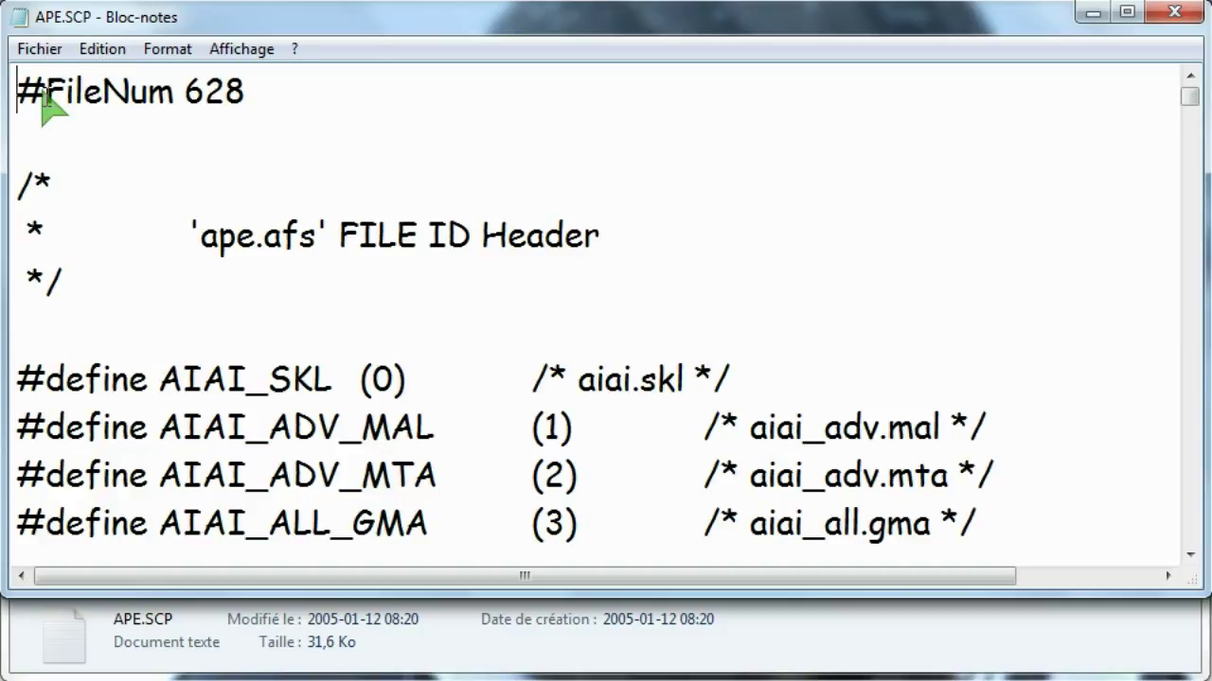
# - Highlight the FileNum value and the ape.afs name in the header of APE.SCP, one after the other
pyautogui.moveTo(183, 91); pyautogui.dragTo(237, 90)
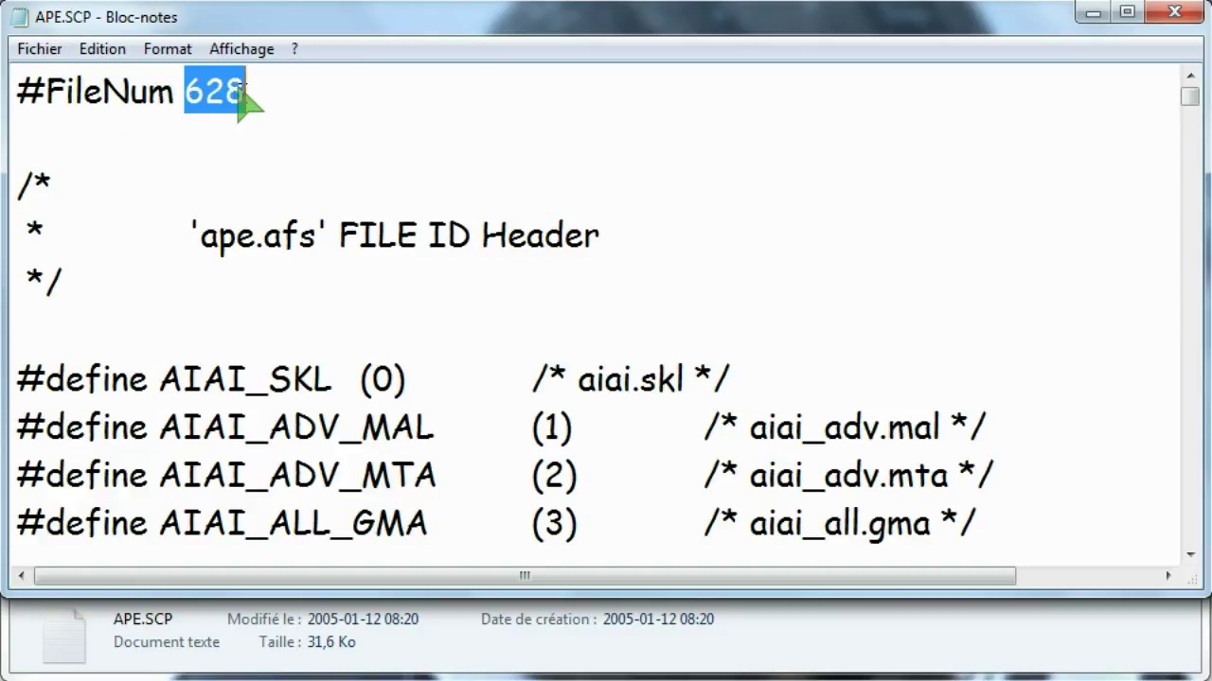
pyautogui.click(244, 92)
pyautogui.moveTo(201, 235); pyautogui.dragTo(307, 238)
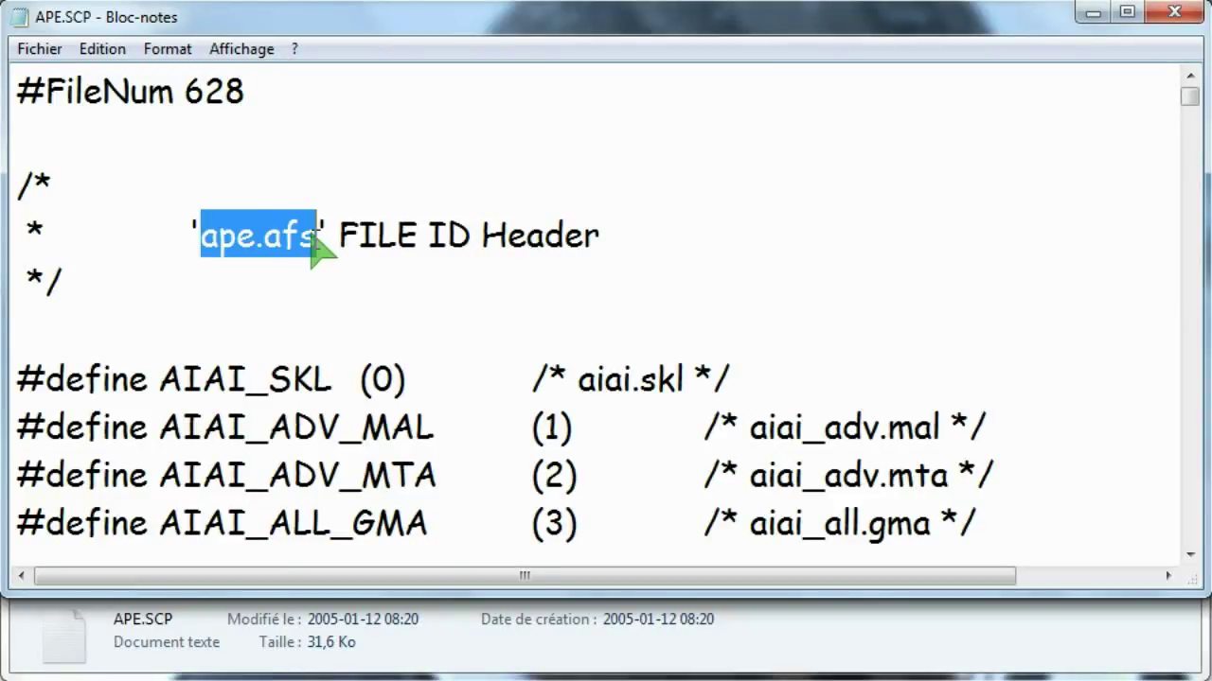
pyautogui.click(314, 236)
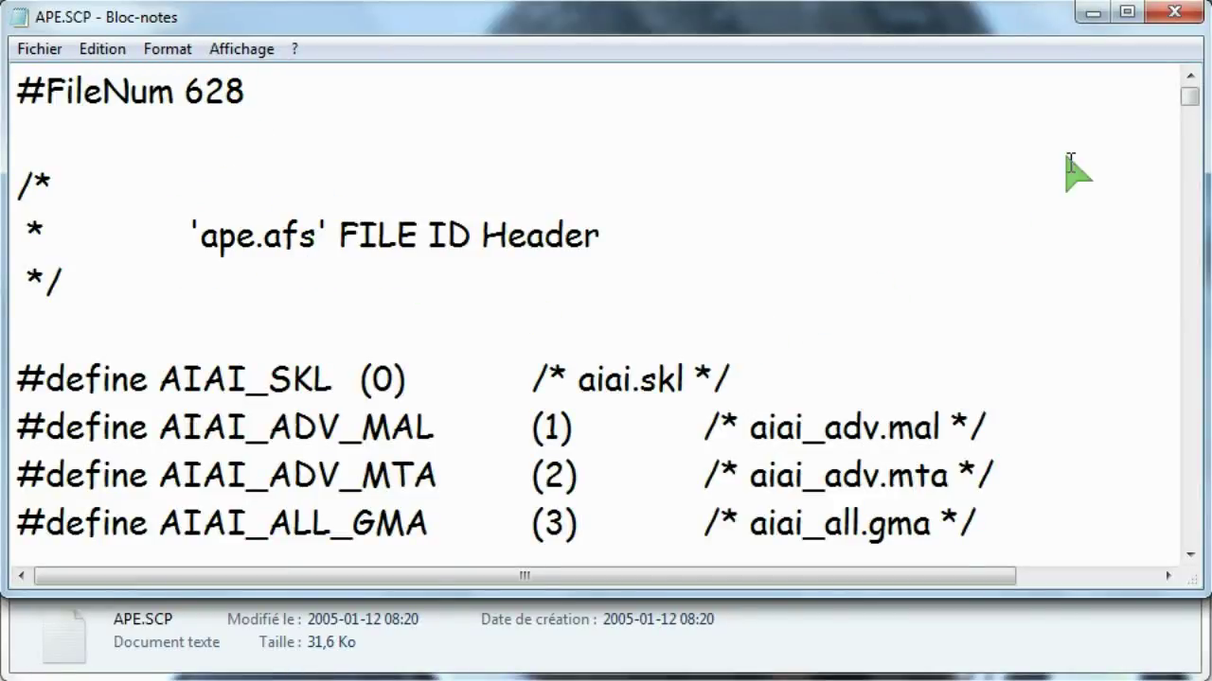
# - Review the file ID list down to the whale_test.mta entry, return to the beginning and close APE.SCP
pyautogui.moveTo(1190, 99); pyautogui.dragTo(1191, 114)
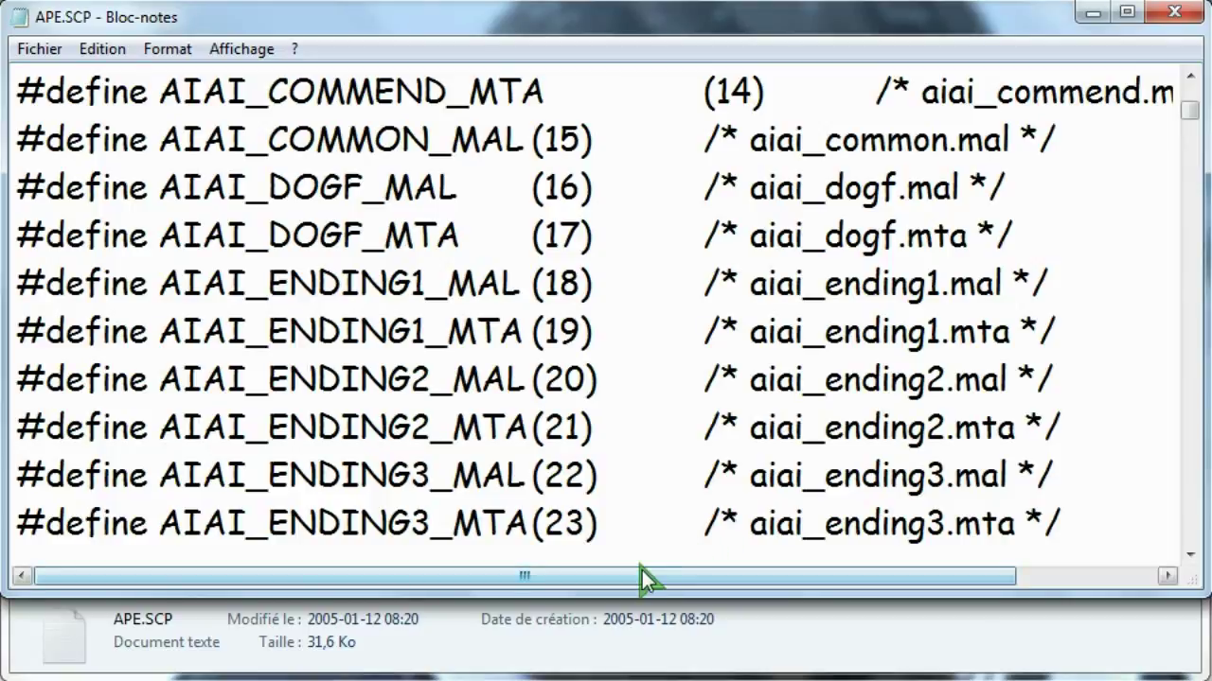
pyautogui.moveTo(628, 575); pyautogui.dragTo(743, 570)
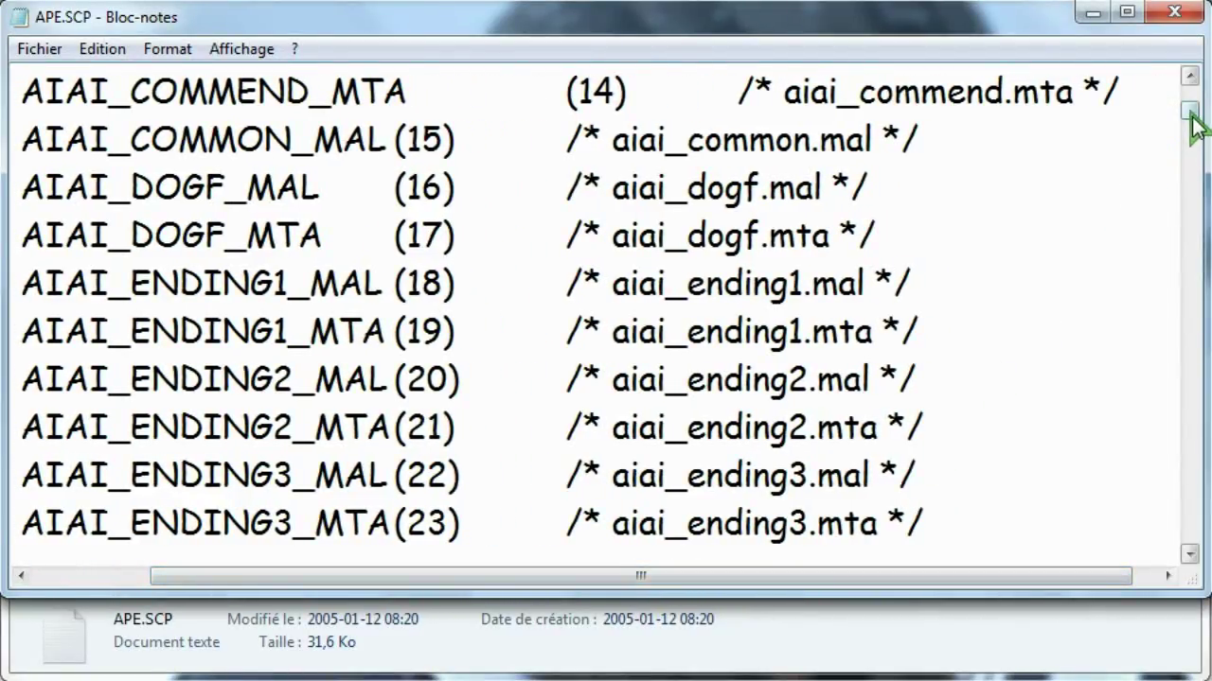
pyautogui.moveTo(1194, 121); pyautogui.dragTo(1183, 554)
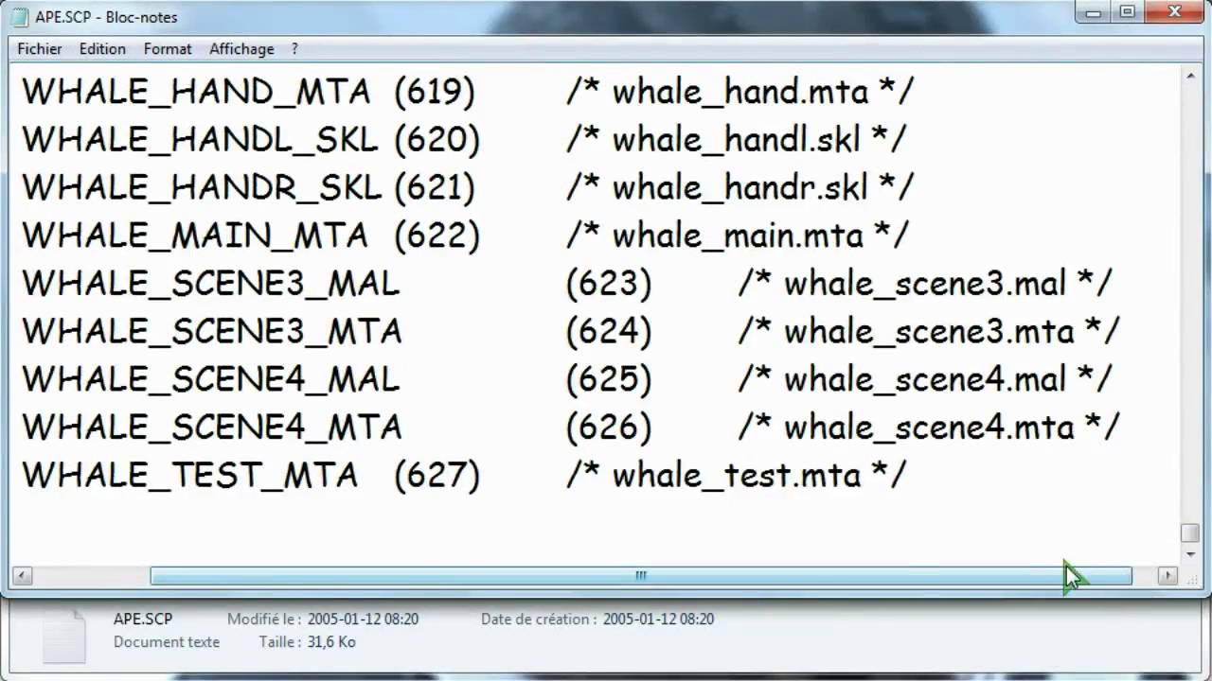
pyautogui.moveTo(615, 473); pyautogui.dragTo(999, 482)
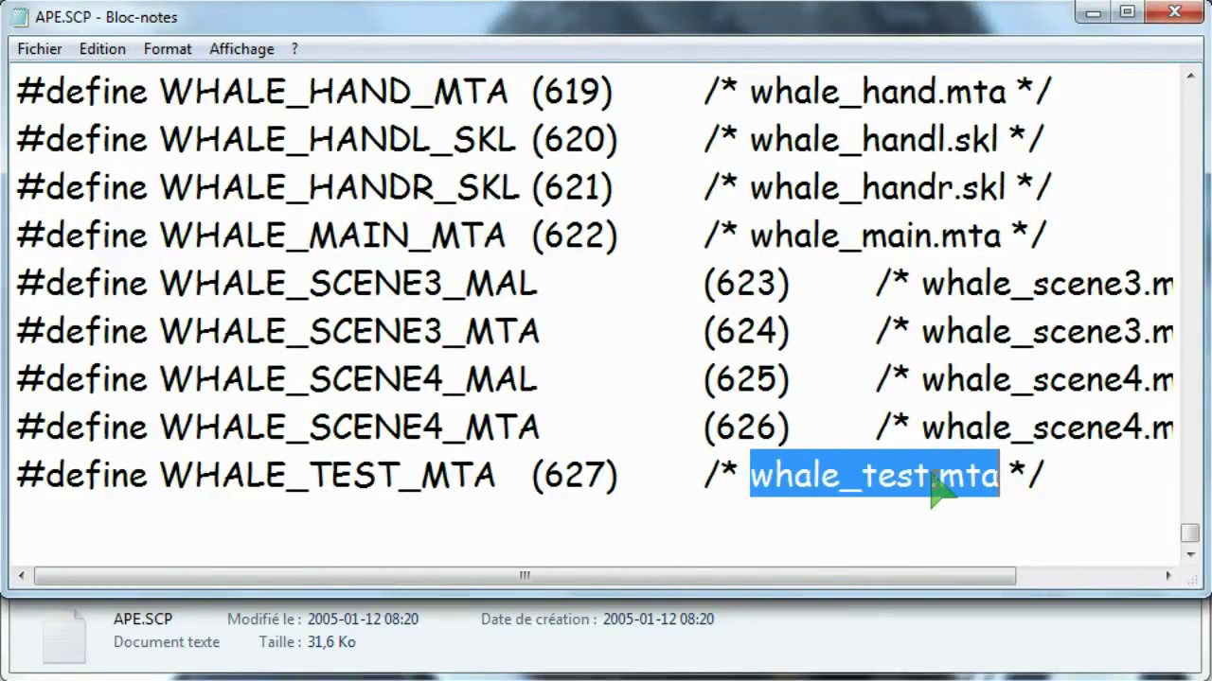
pyautogui.click(19, 483)
pyautogui.moveTo(1194, 547); pyautogui.dragTo(1194, 106)
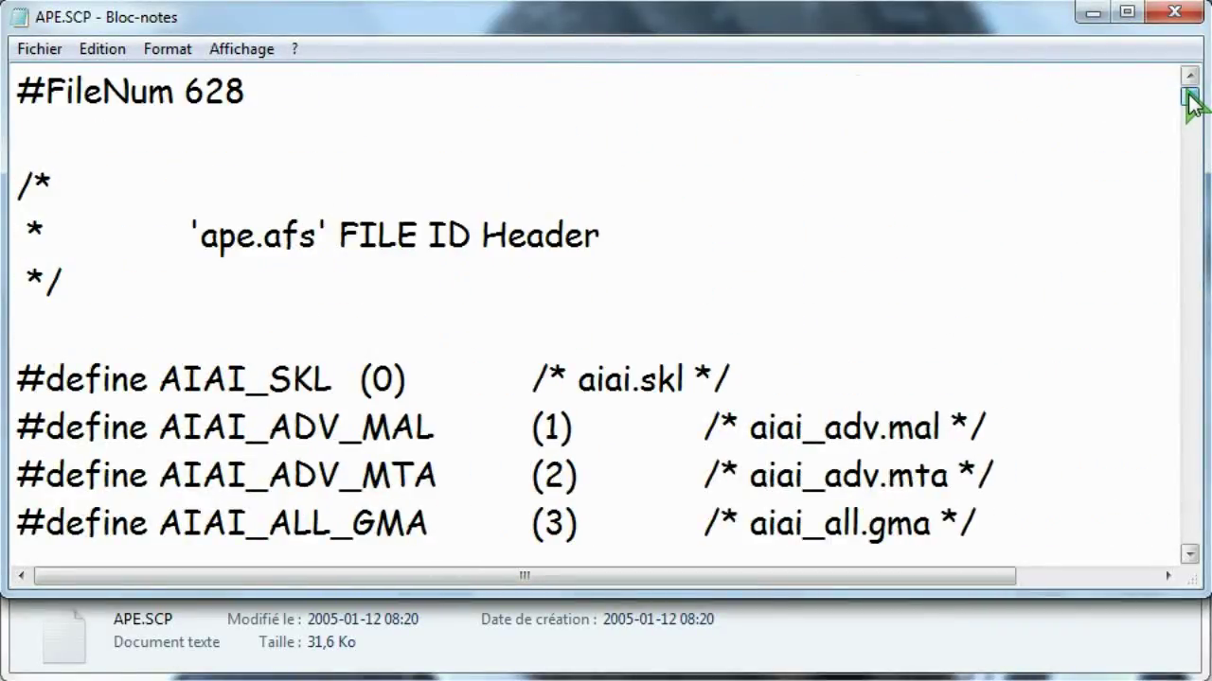
pyautogui.click(1175, 11)
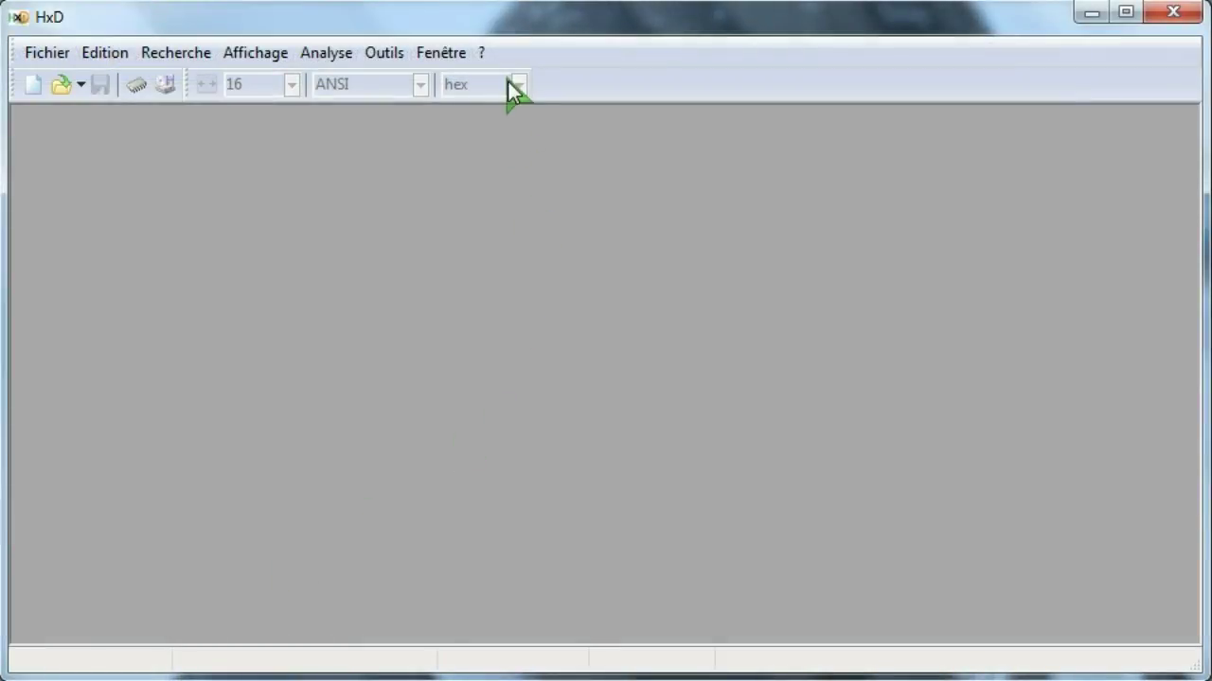
# - Load APE.AFS from the APE folder into the HxD hex editor and resize the editor window
pyautogui.moveTo(512, 10); pyautogui.dragTo(508, 276)
pyautogui.click(321, 220)
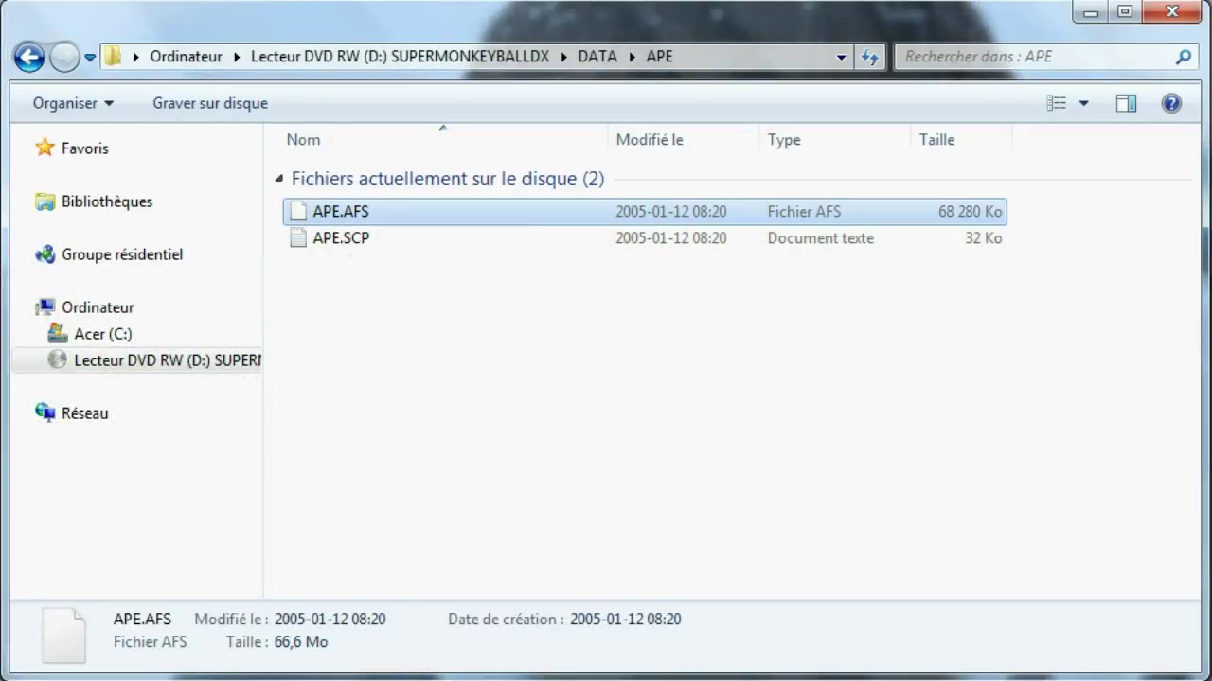
pyautogui.click(162, 680)
pyautogui.moveTo(359, 212); pyautogui.dragTo(364, 463)
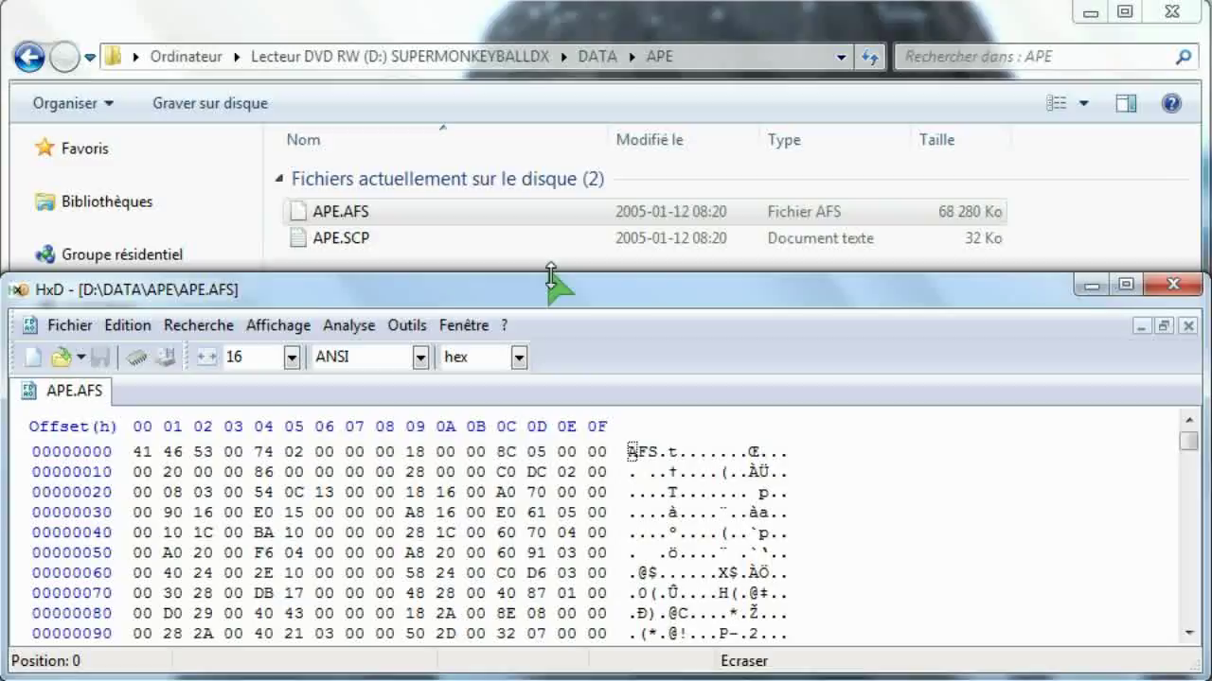
pyautogui.moveTo(550, 277); pyautogui.dragTo(544, 10)
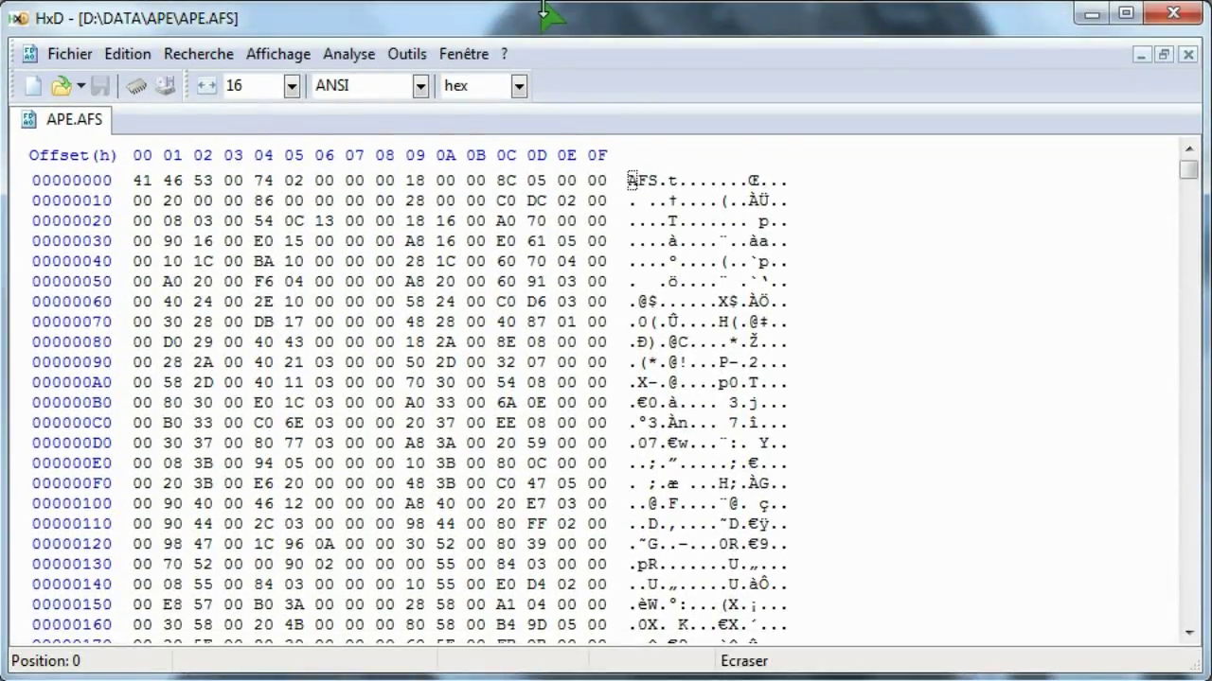
pyautogui.moveTo(470, 668); pyautogui.dragTo(463, 589)
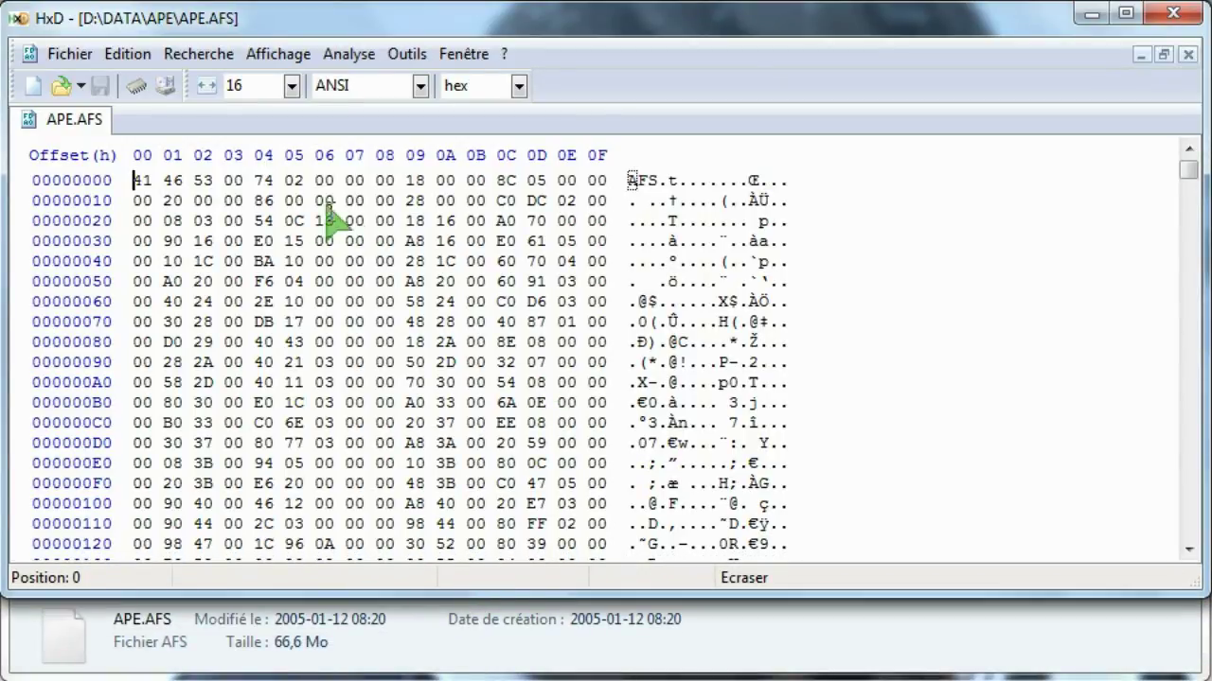
# - Highlight in turn the AFS header bytes at offsets 0-2, the file count at 3-6 and file 0's start position at 7-A
pyautogui.moveTo(133, 180); pyautogui.dragTo(212, 183)
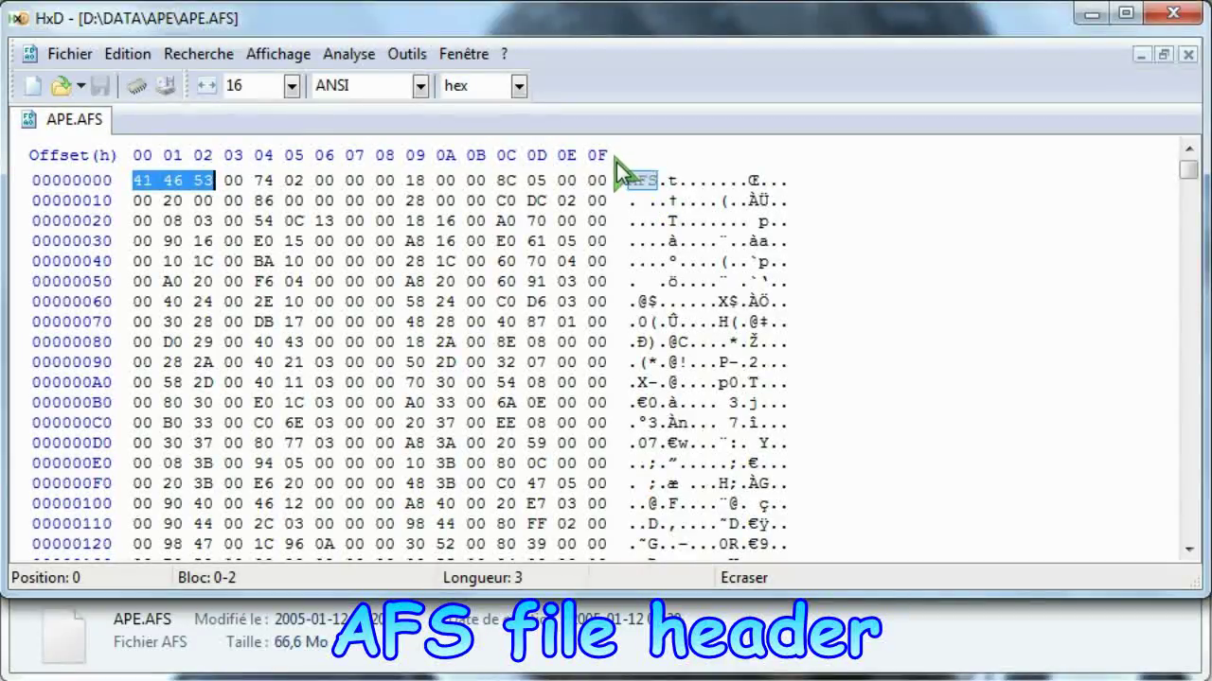
pyautogui.moveTo(224, 180); pyautogui.dragTo(326, 184)
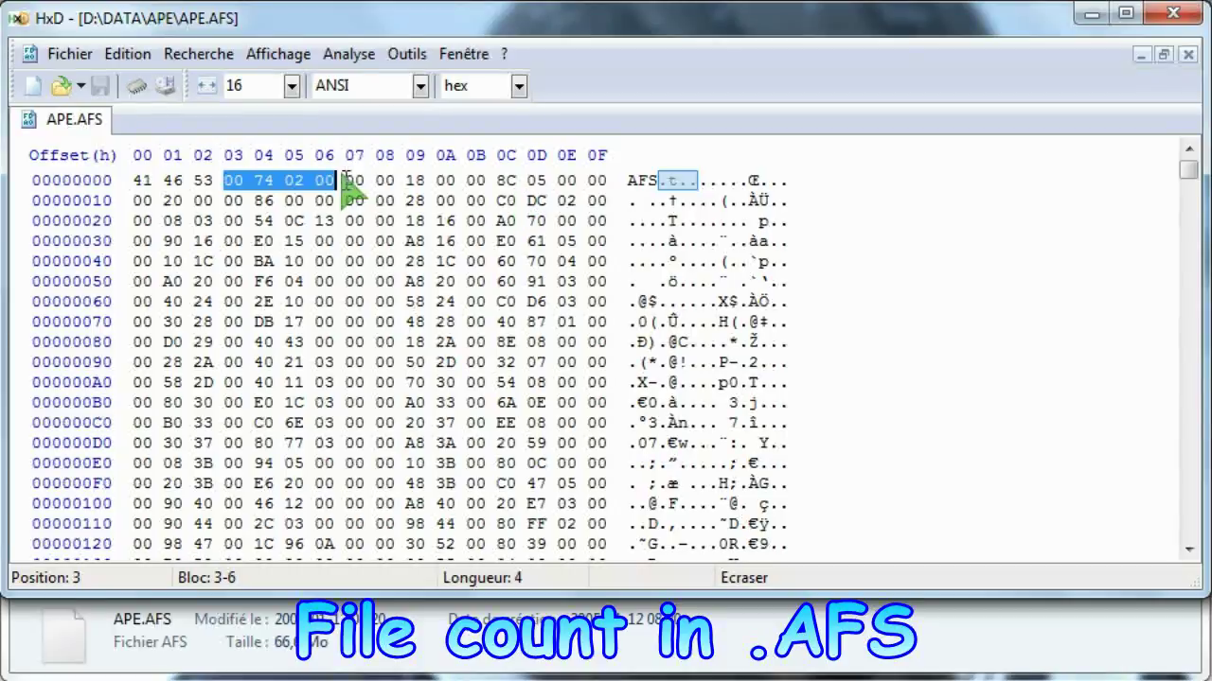
pyautogui.moveTo(347, 179); pyautogui.dragTo(452, 179)
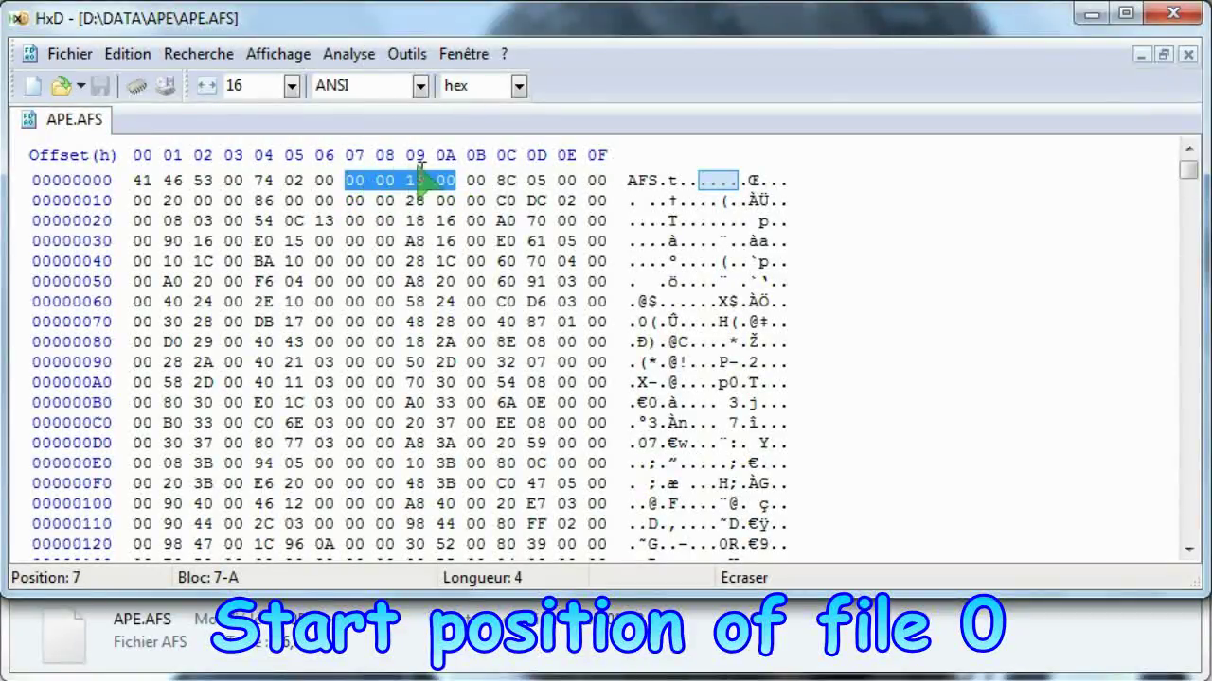
# - Go to hexadecimal position 00001800 relative to the beginning of APE.AFS
pyautogui.click(142, 57)
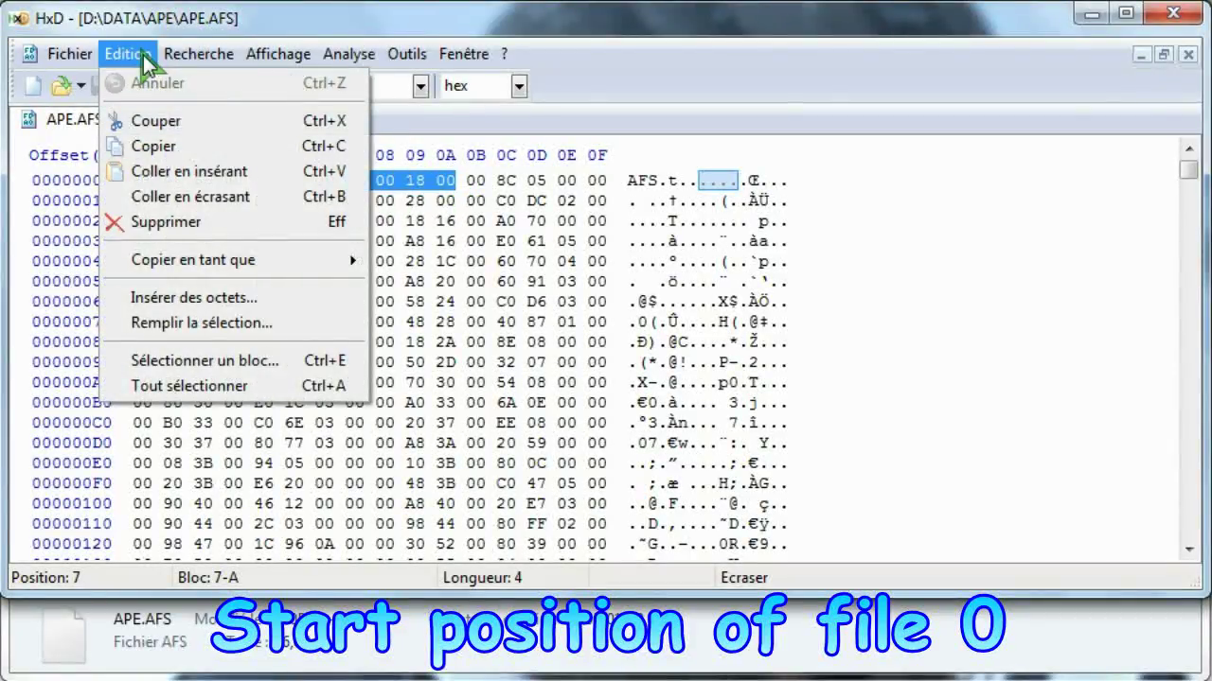
pyautogui.moveTo(185, 62)
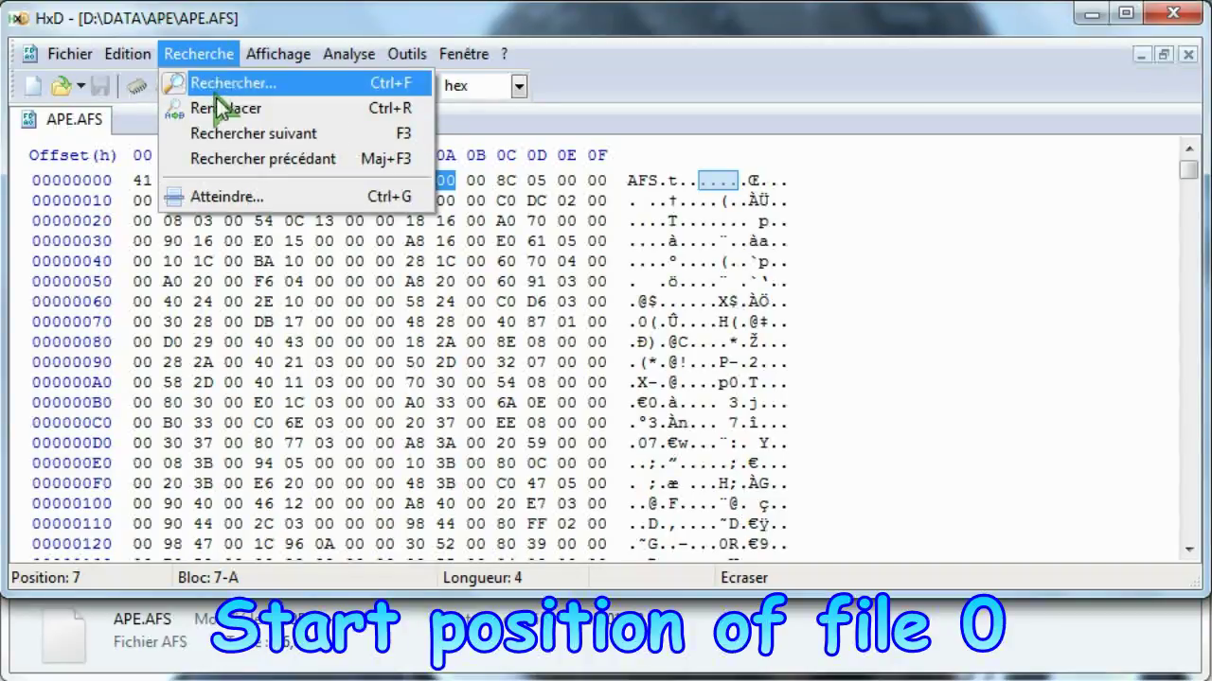
pyautogui.click(219, 197)
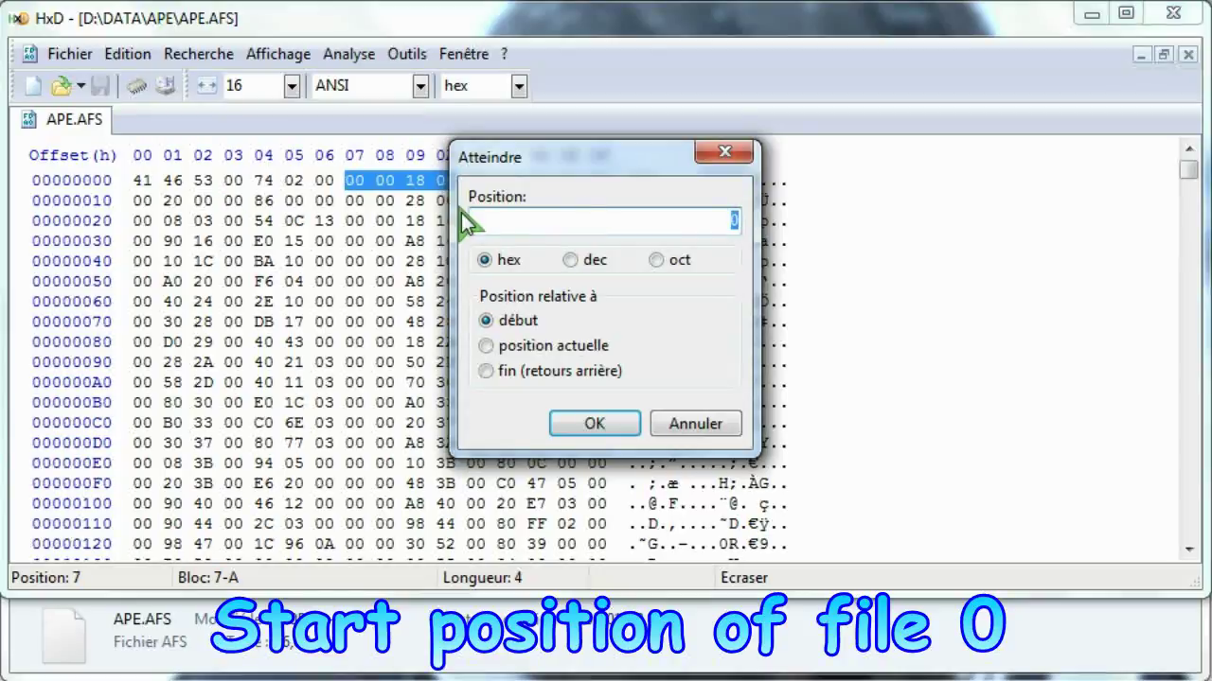
pyautogui.click(483, 259)
pyautogui.click(486, 321)
pyautogui.click(727, 219)
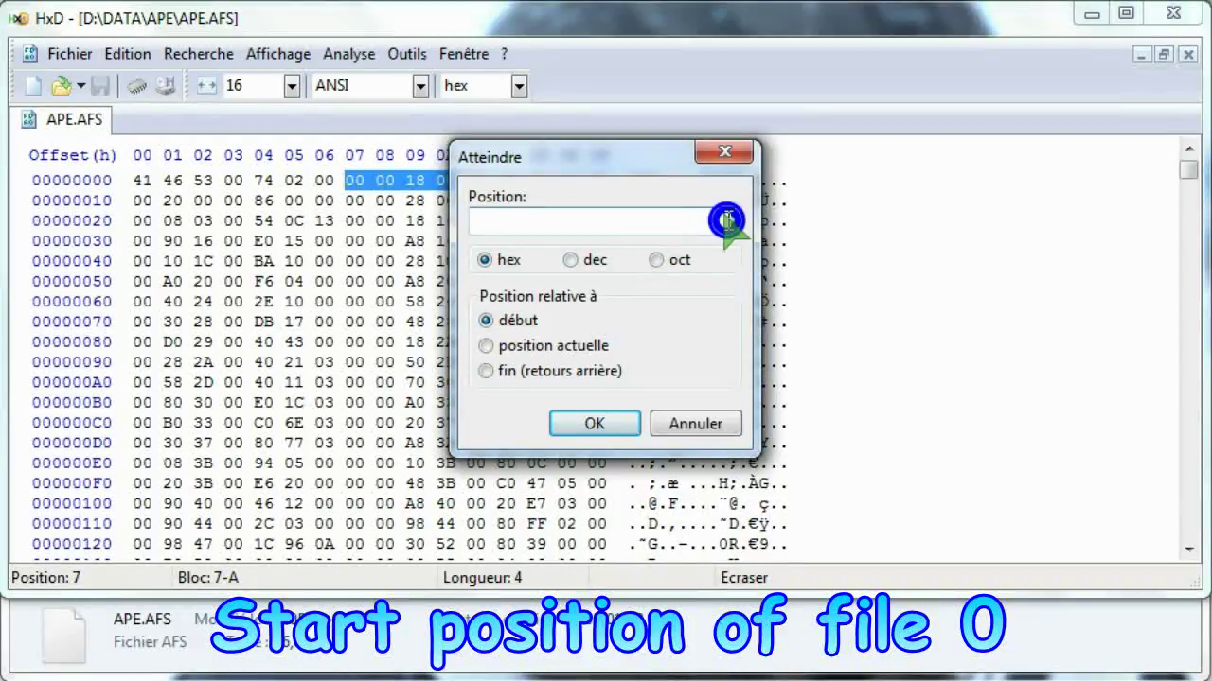
pyautogui.moveTo(587, 157); pyautogui.dragTo(613, 157)
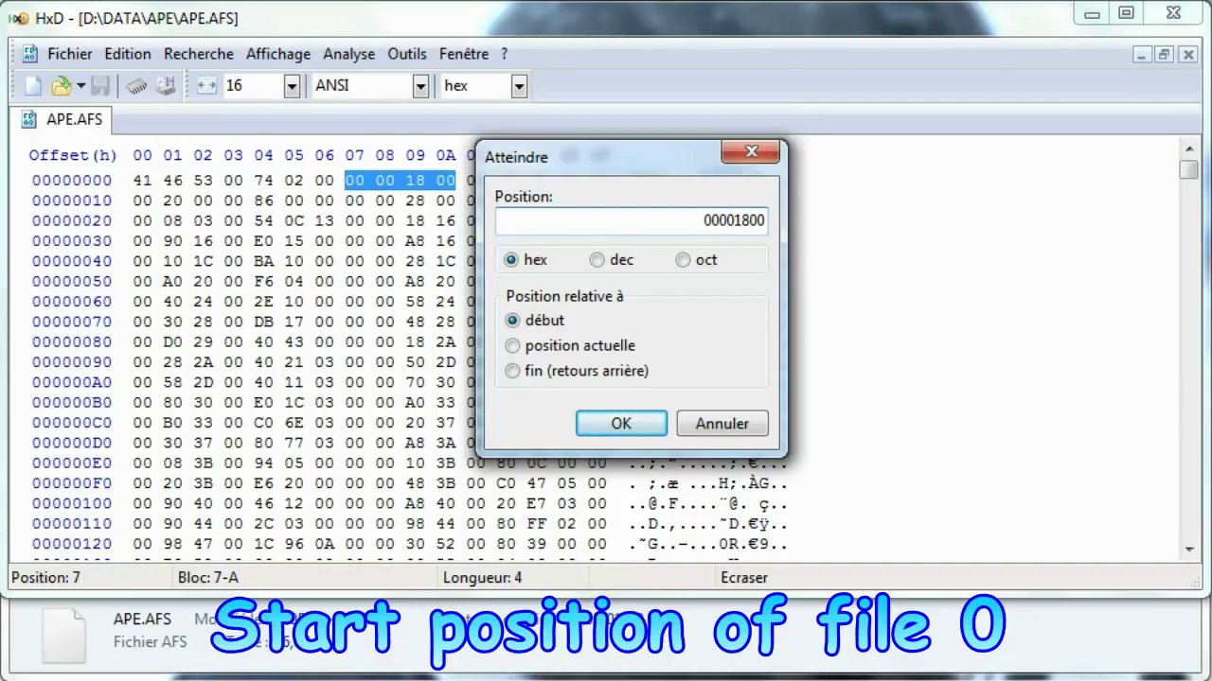
pyautogui.click(625, 424)
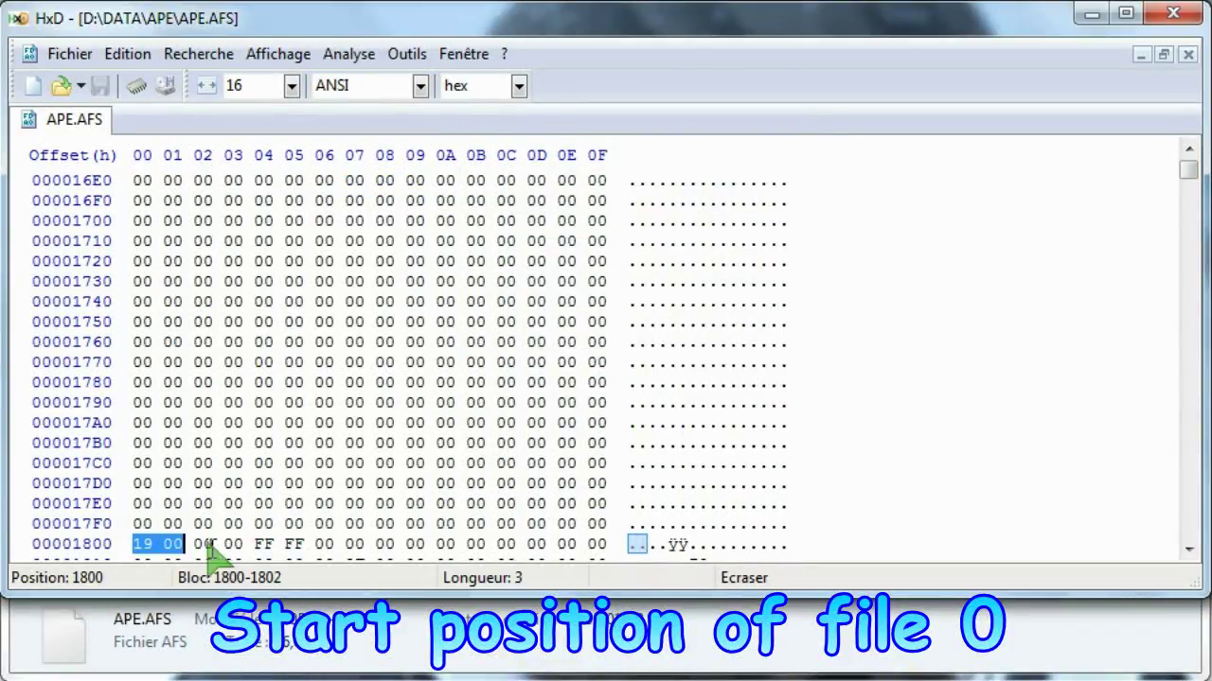
# - Highlight file 0's data from offset 1800 onward, clear the selection and return to where the file starts
pyautogui.moveTo(336, 559); pyautogui.dragTo(587, 492)
pyautogui.click(586, 490)
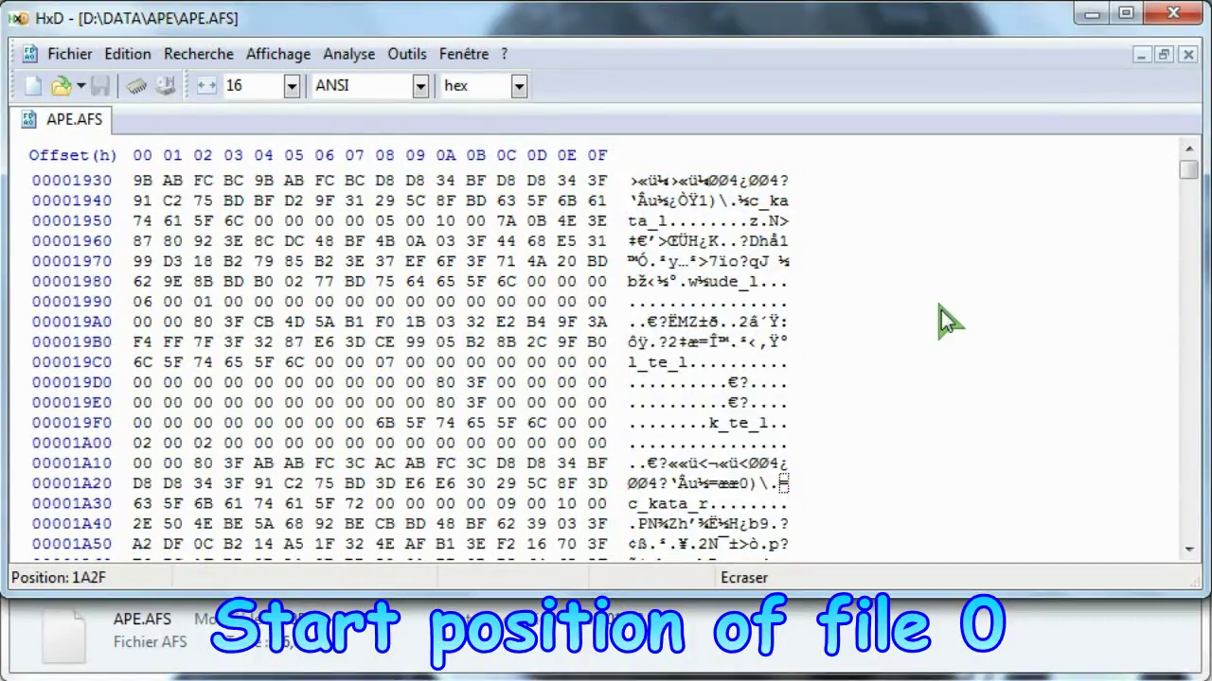
pyautogui.scroll(2, 577, 275)
pyautogui.scroll(6, 579, 276)
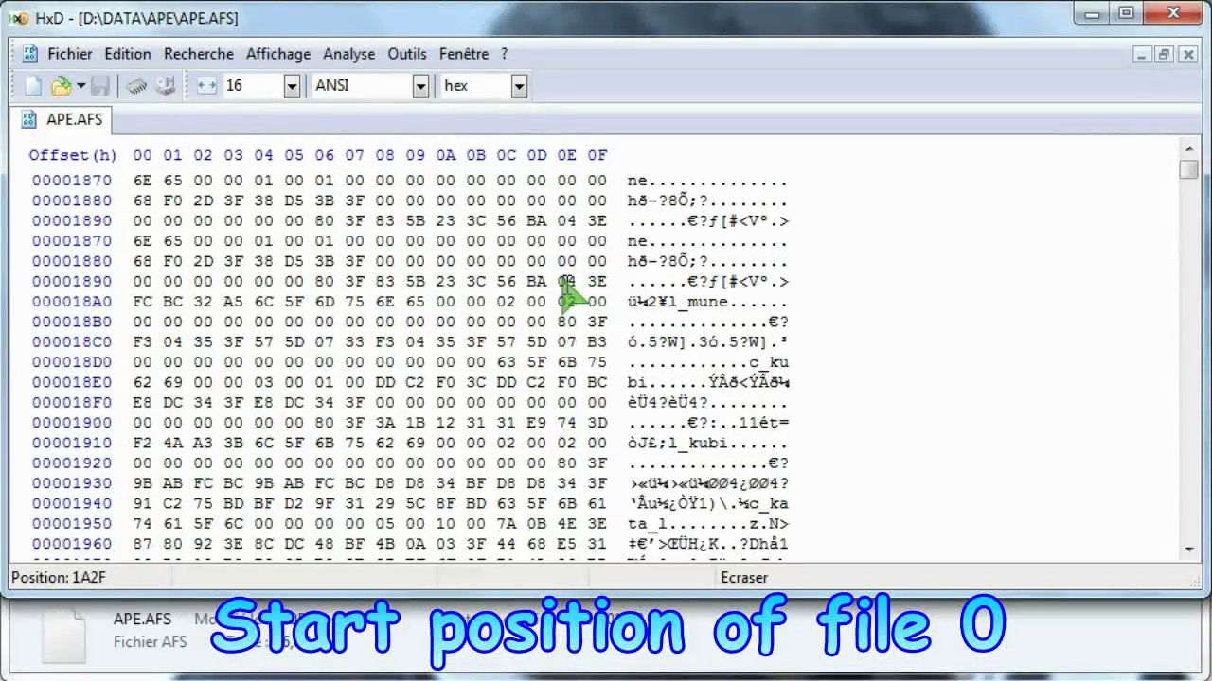
pyautogui.scroll(2, 556, 299)
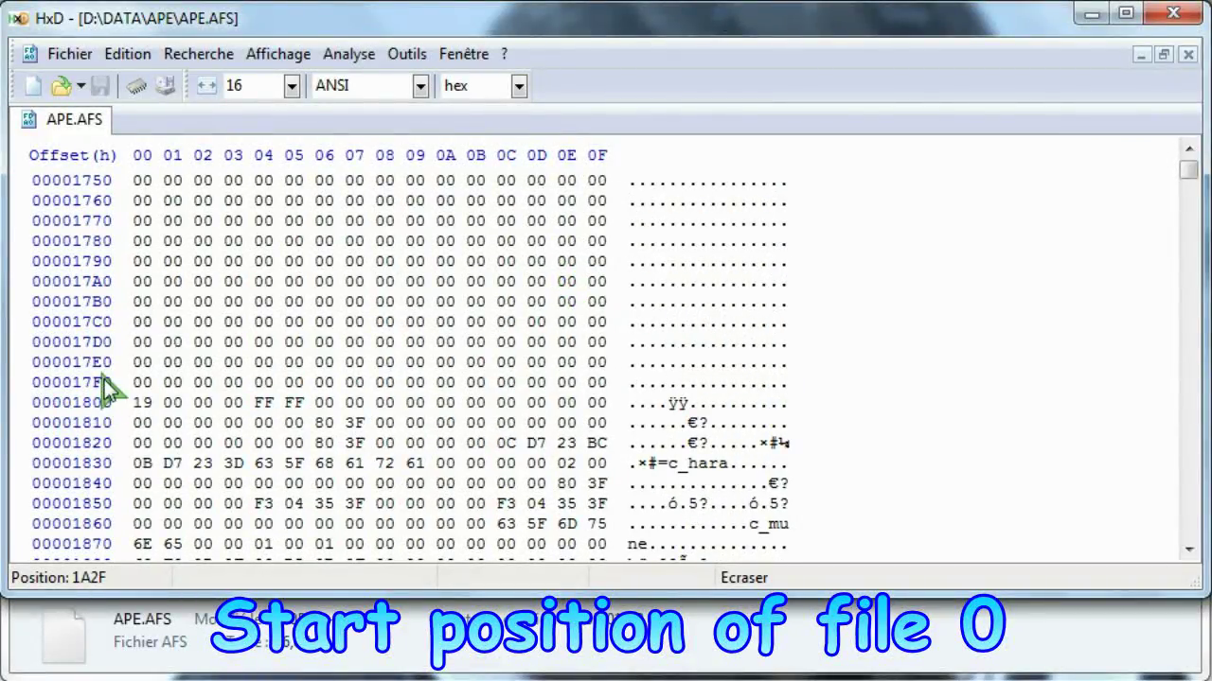
# - Return to the beginning of APE.AFS and highlight file 0's length bytes at offsets B-E
pyautogui.scroll(3, 278, 414)
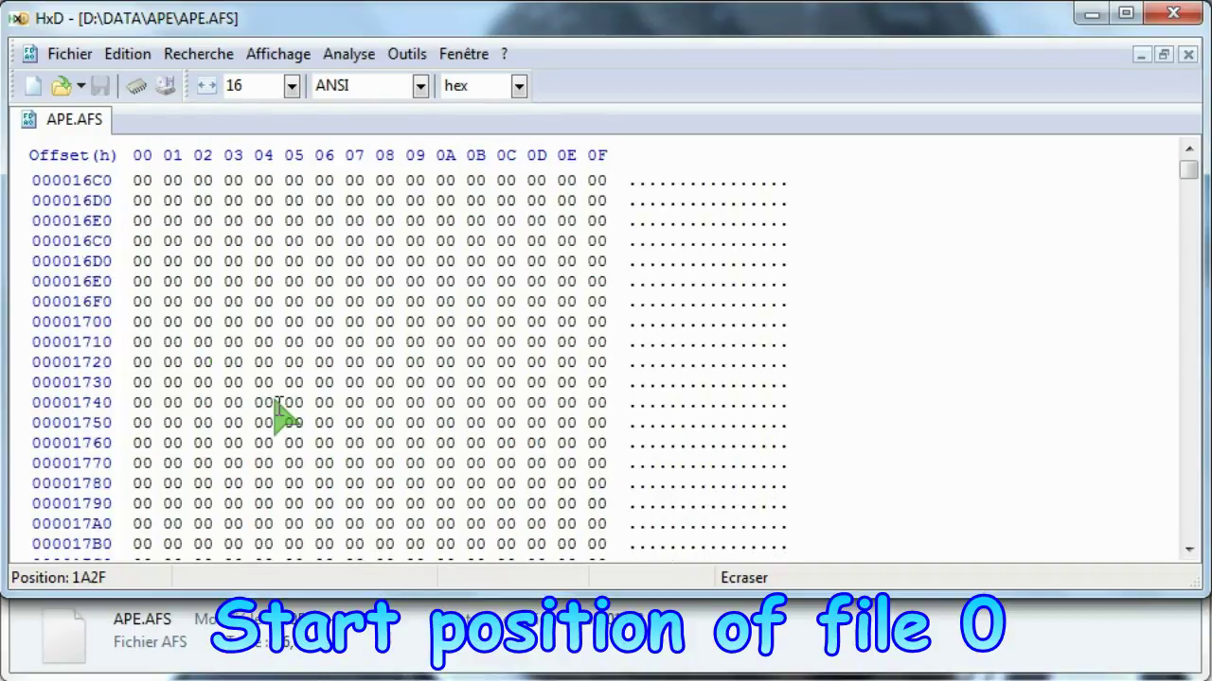
pyautogui.scroll(13, 278, 414)
pyautogui.scroll(12, 277, 413)
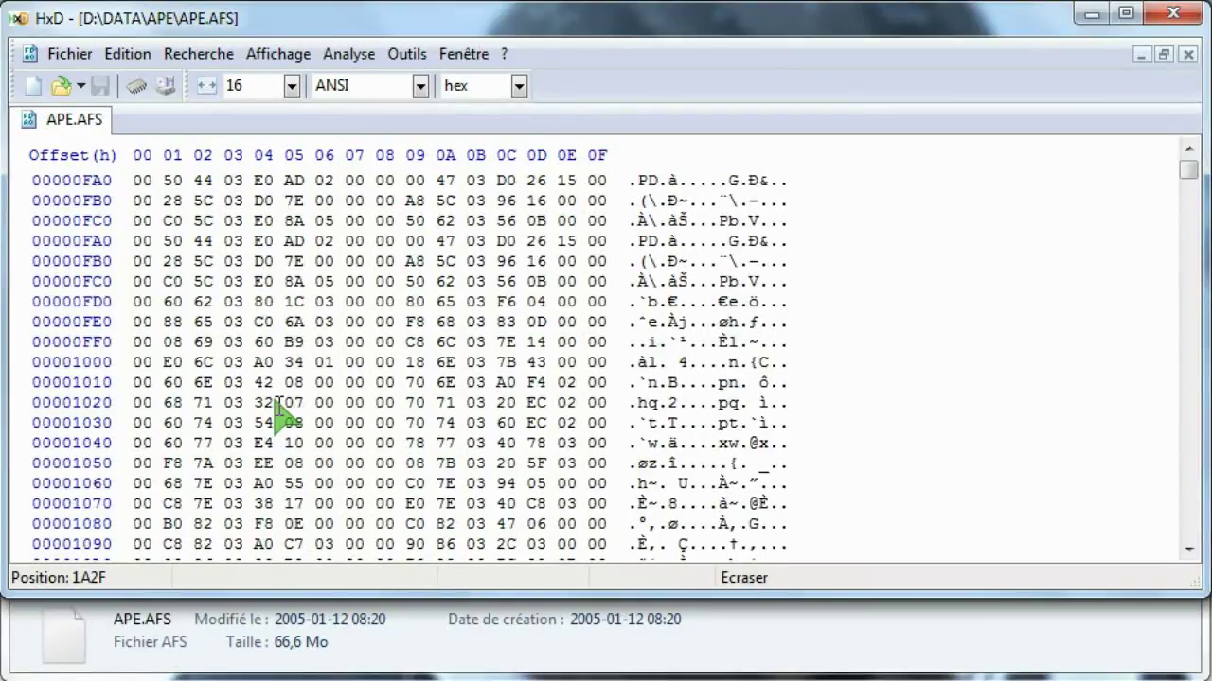
pyautogui.scroll(11, 277, 414)
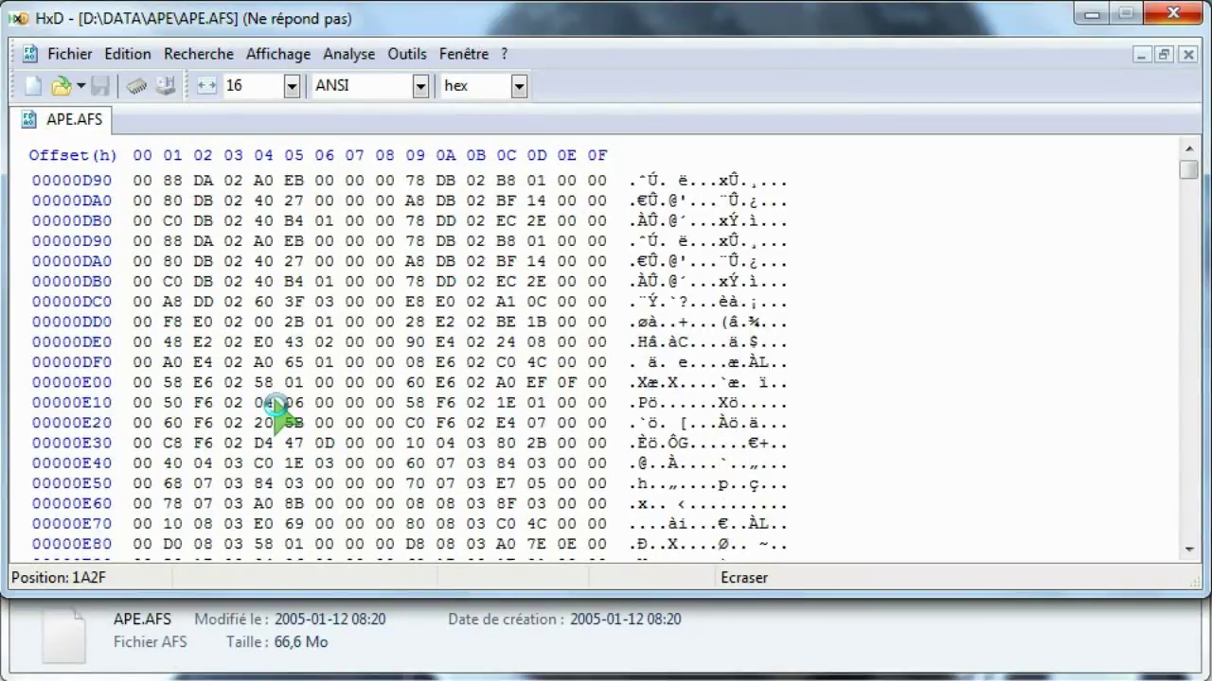
pyautogui.scroll(17, 277, 413)
pyautogui.scroll(13, 278, 414)
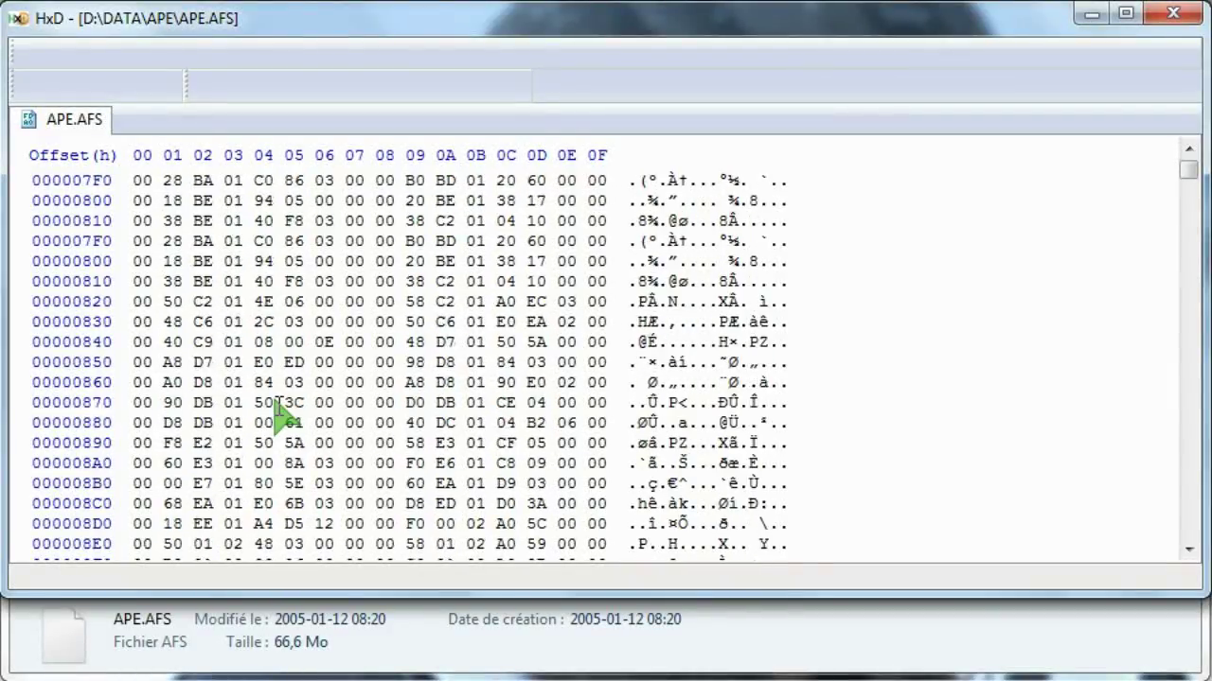
pyautogui.scroll(12, 277, 413)
pyautogui.scroll(15, 277, 413)
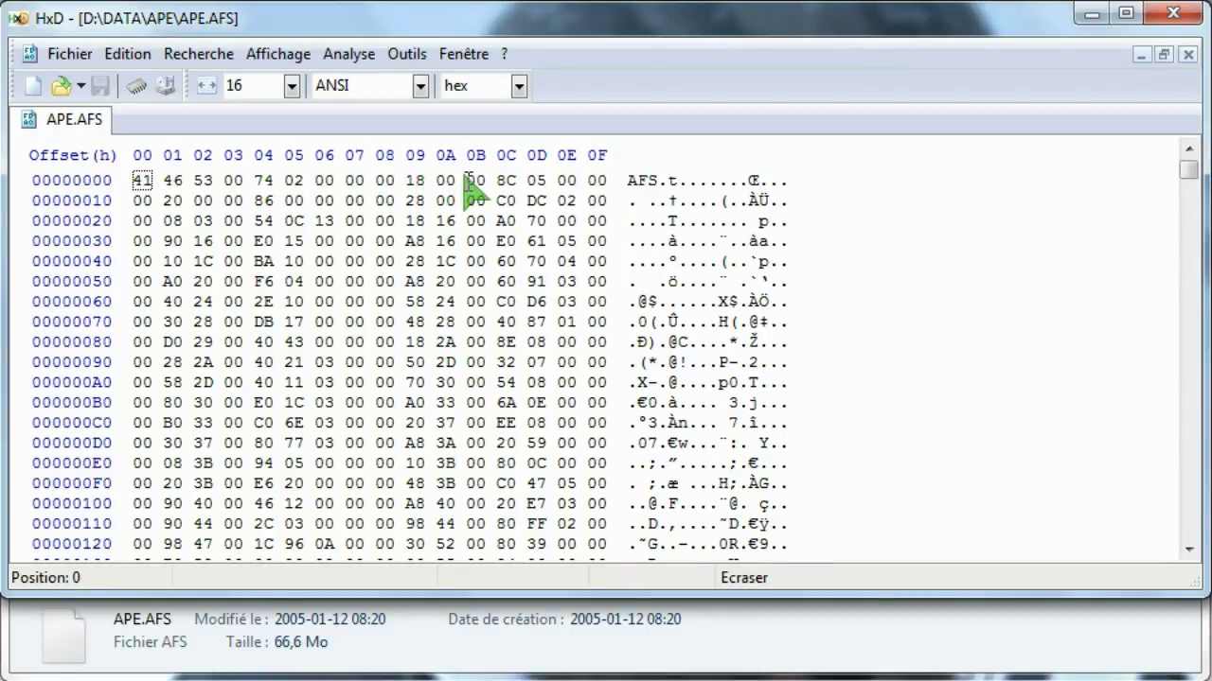
pyautogui.moveTo(467, 180); pyautogui.dragTo(571, 180)
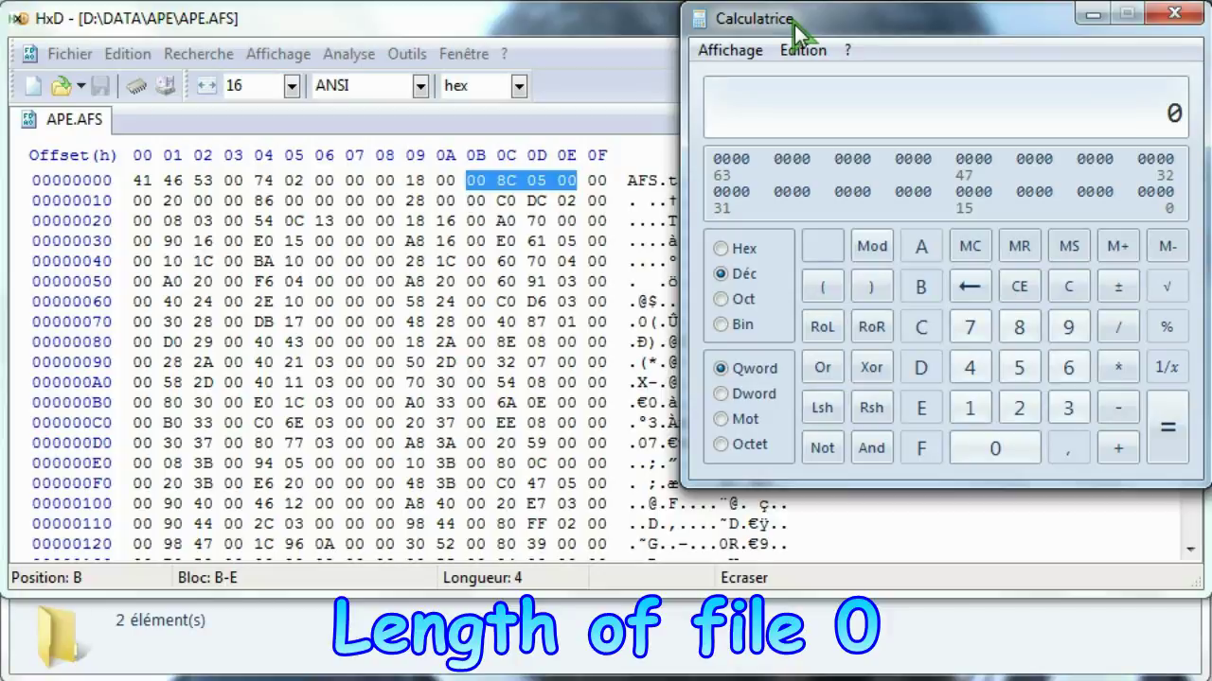
# - In Calculator, switch to hexadecimal and add file 0's length 58C to its start position 1800
pyautogui.click(722, 249)
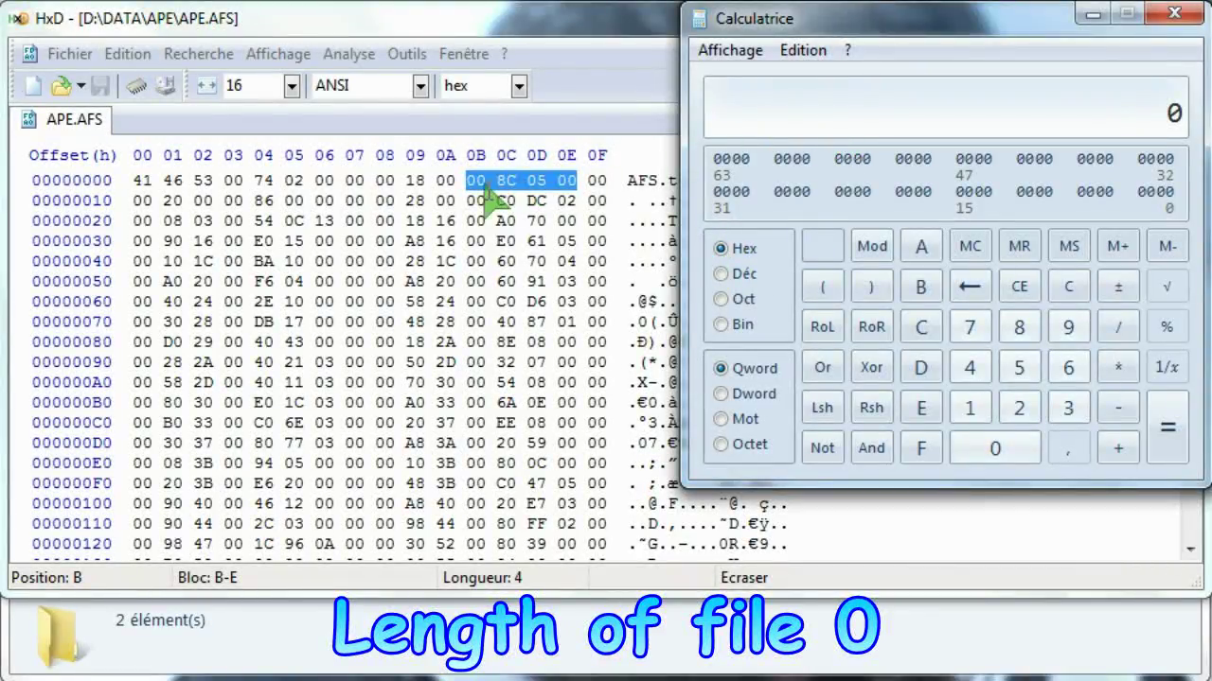
pyautogui.click(846, 108)
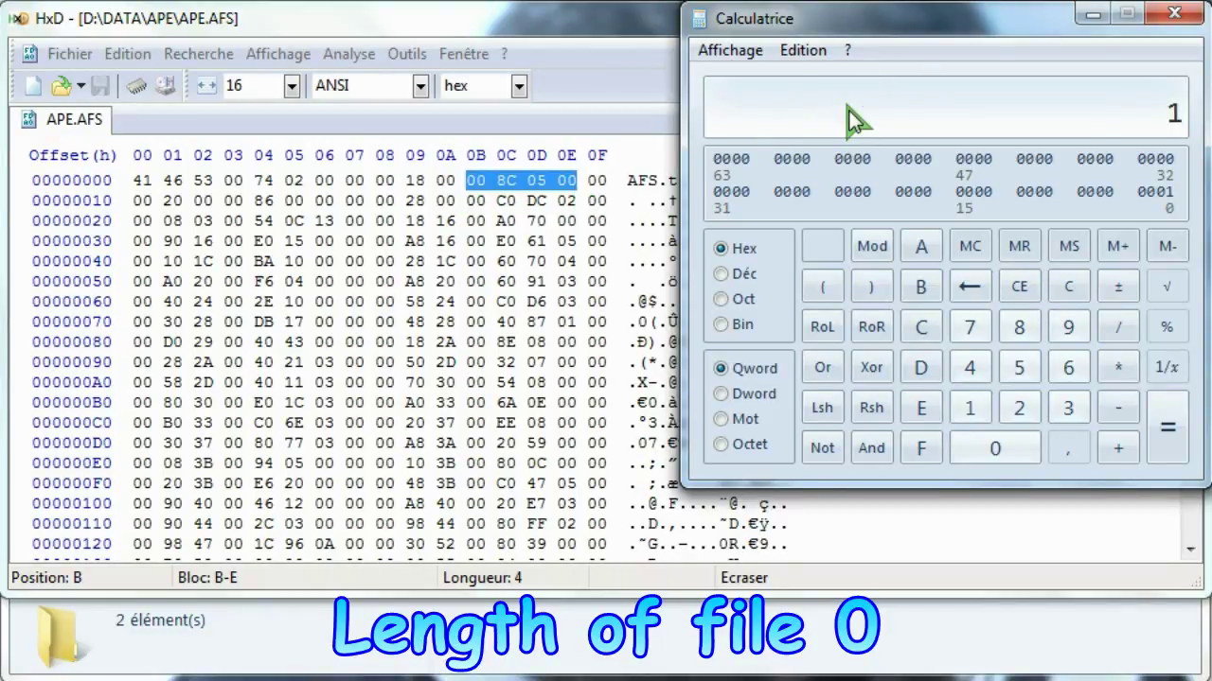
pyautogui.write('1800')
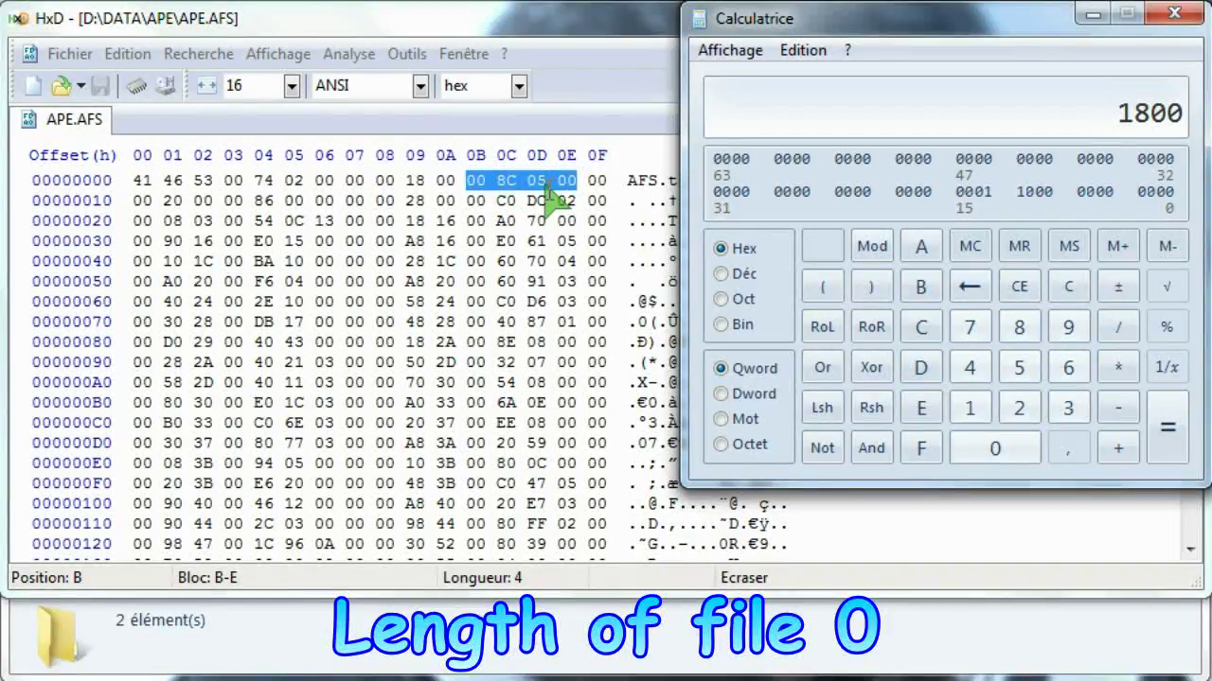
pyautogui.write('5')
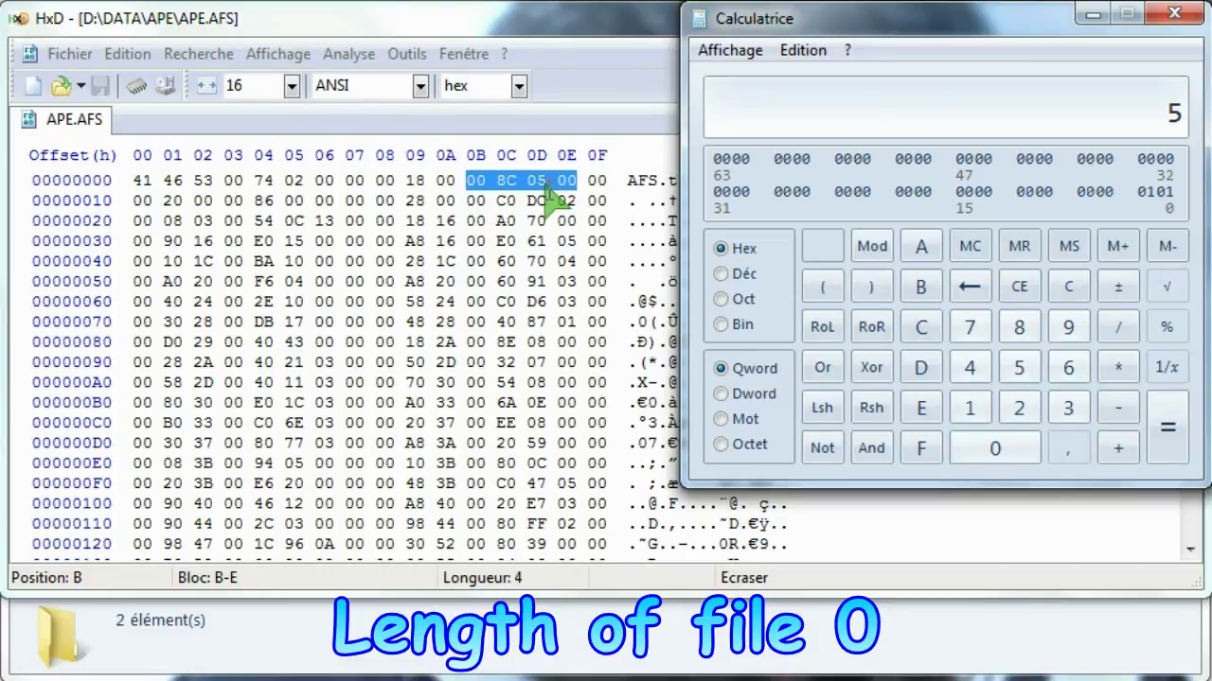
pyautogui.write('8c')
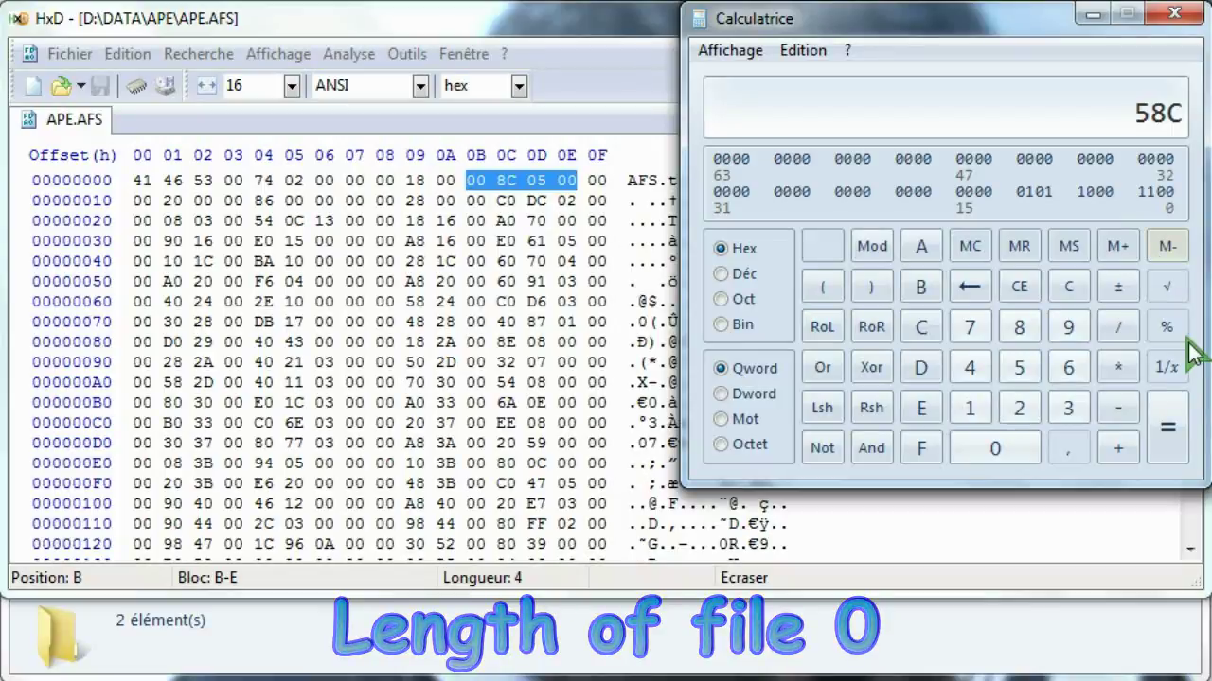
pyautogui.click(1168, 435)
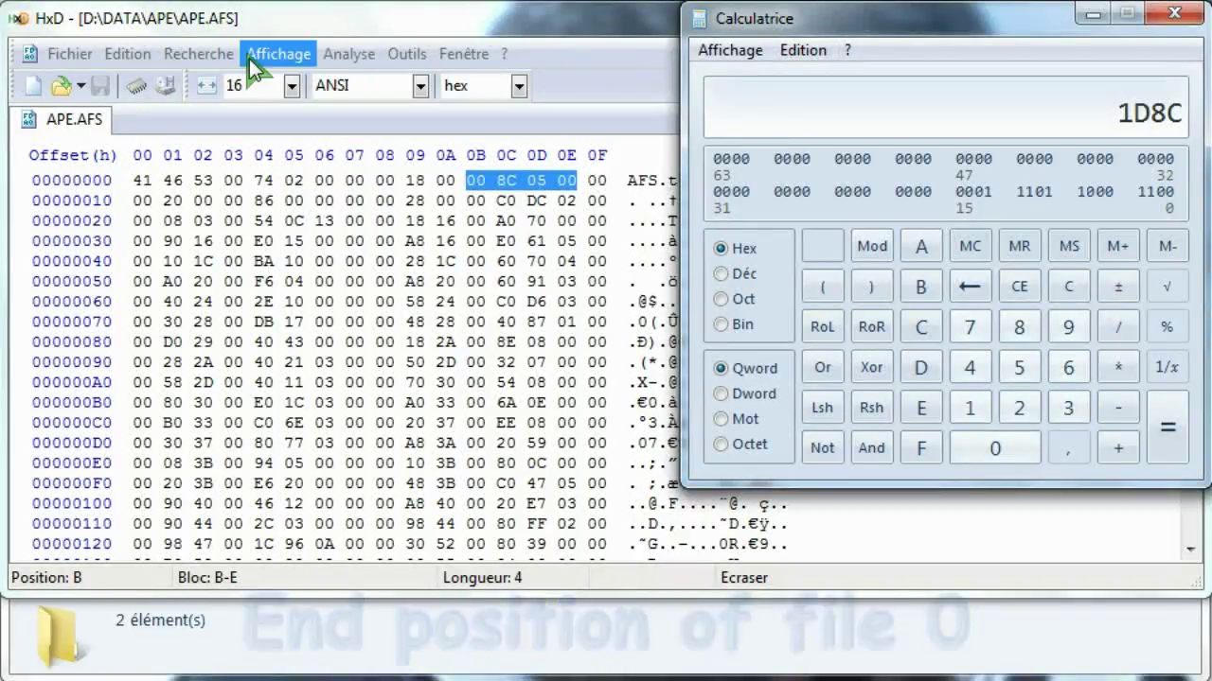
# - Go to hexadecimal position 1D8C relative to the beginning of APE.AFS in HxD
pyautogui.click(220, 55)
pyautogui.click(231, 193)
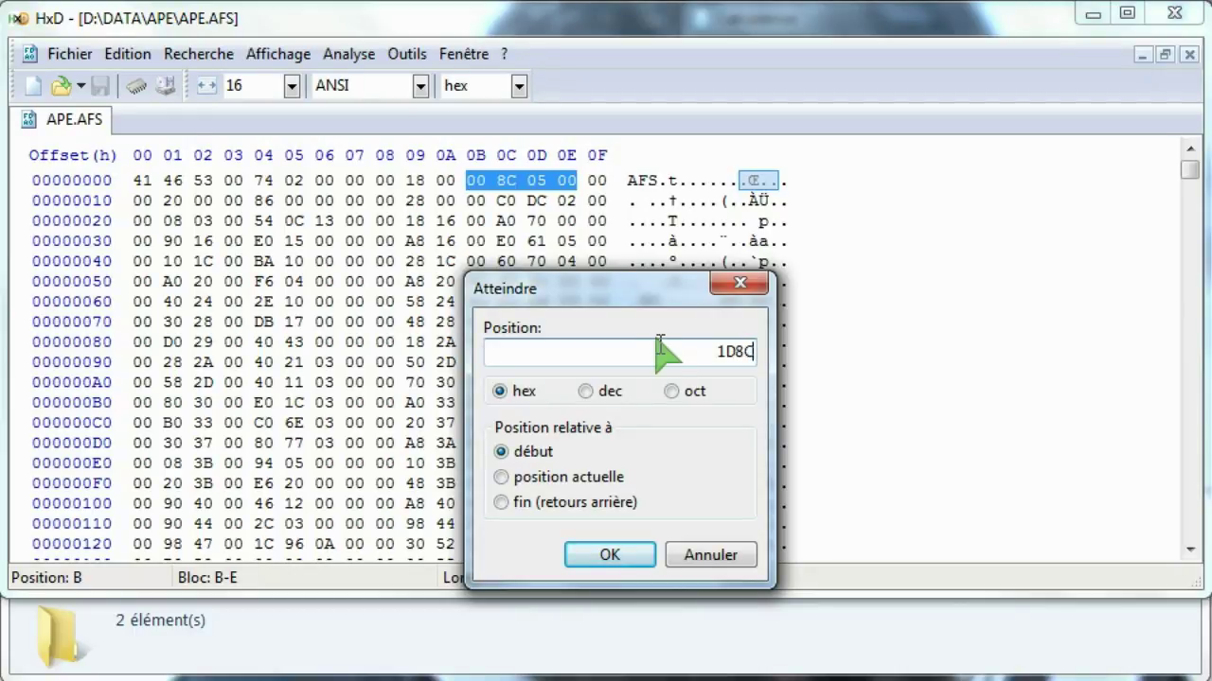
pyautogui.click(498, 392)
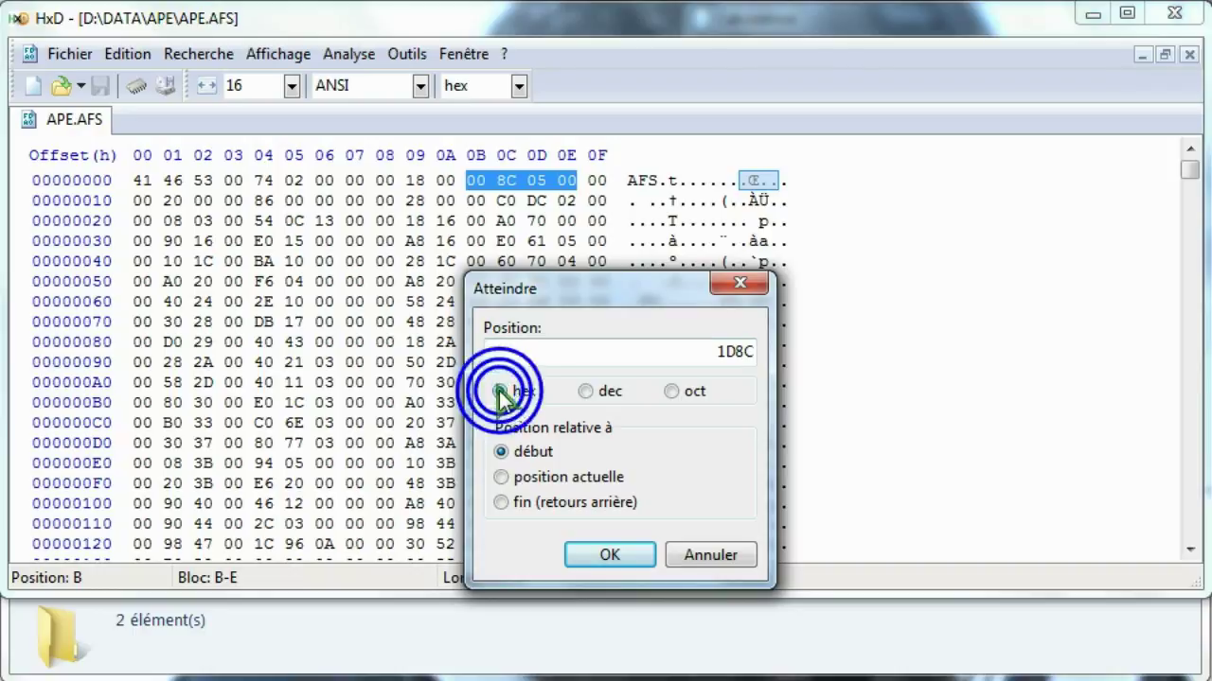
pyautogui.click(501, 452)
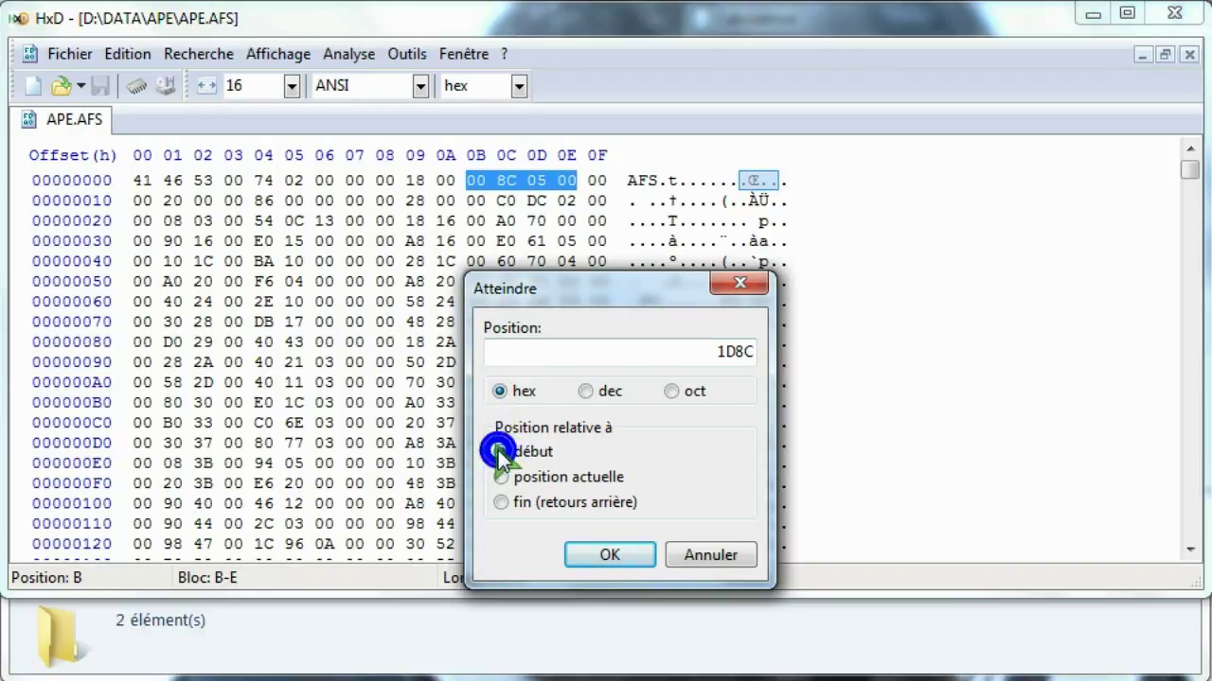
pyautogui.click(610, 554)
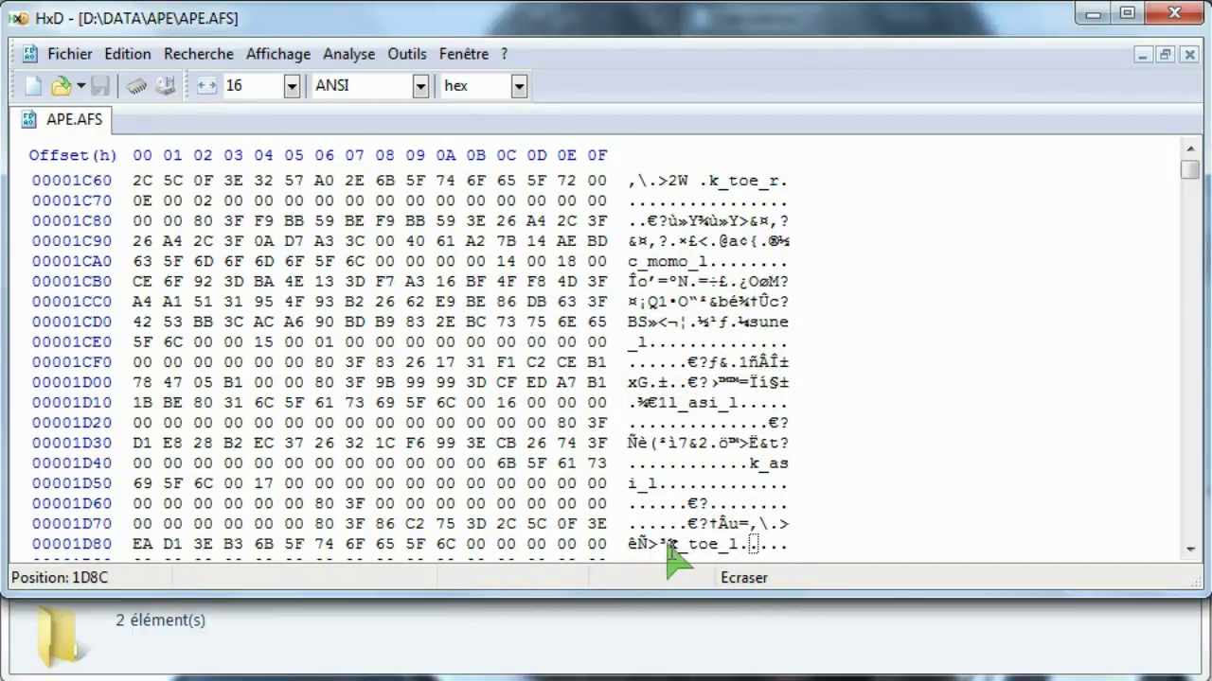
# - Highlight the zero padding after file 0 from 1D90 to 1FEB, and place the cursor at file 1's start, offset 2000
pyautogui.click(1190, 549)
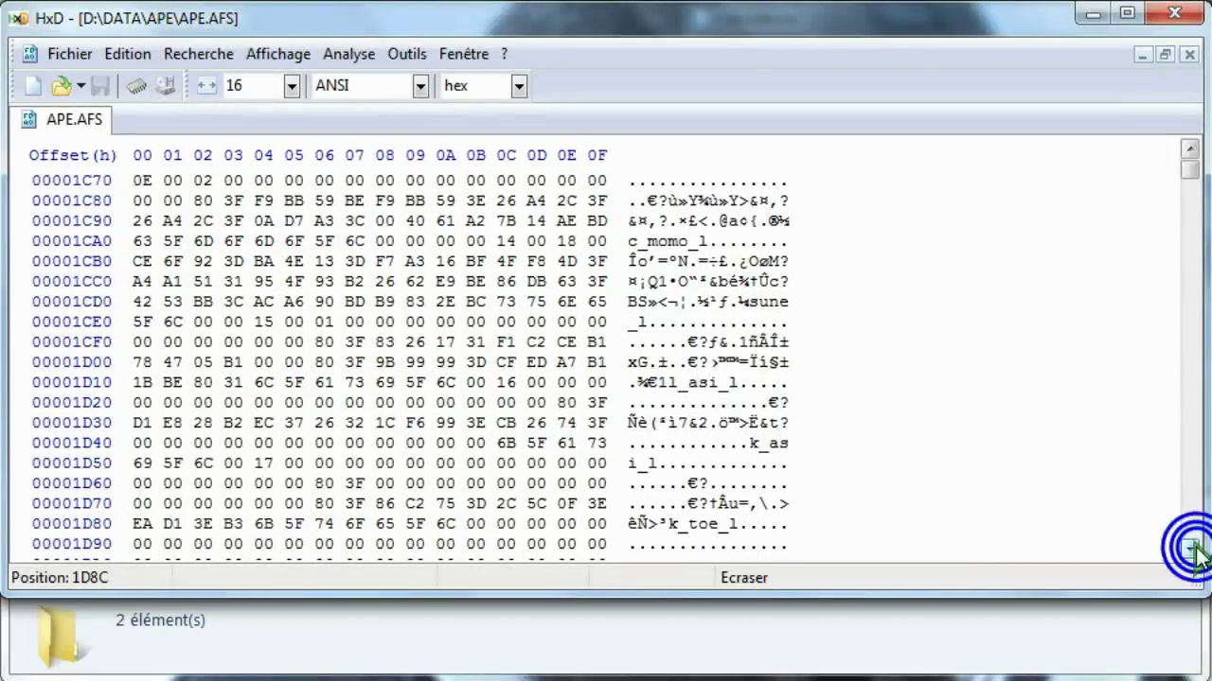
pyautogui.click(1189, 549)
pyautogui.click(1190, 549)
pyautogui.click(1189, 549)
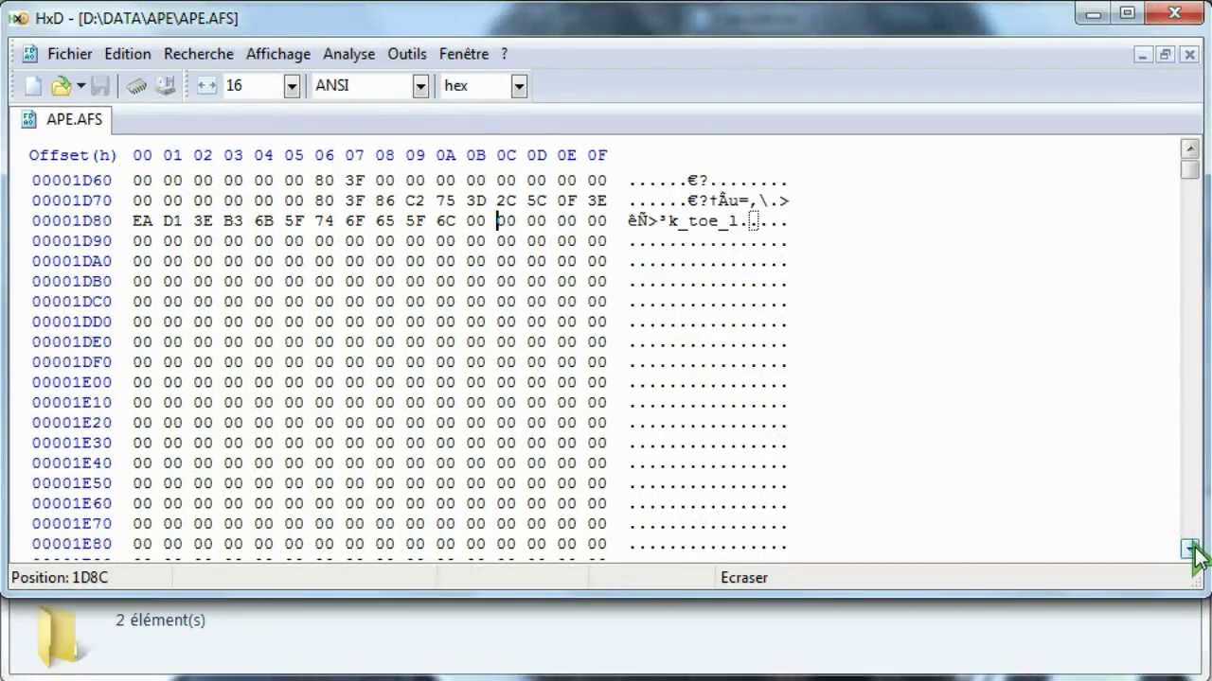
pyautogui.moveTo(136, 242); pyautogui.dragTo(509, 293)
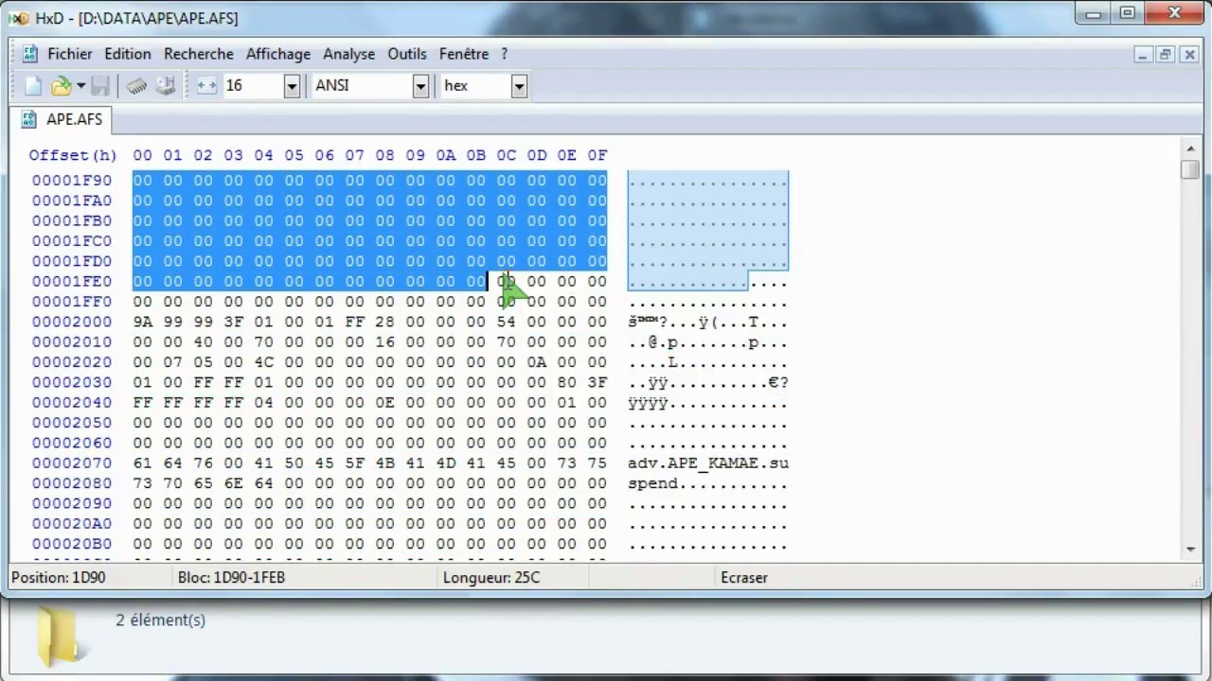
pyautogui.click(140, 322)
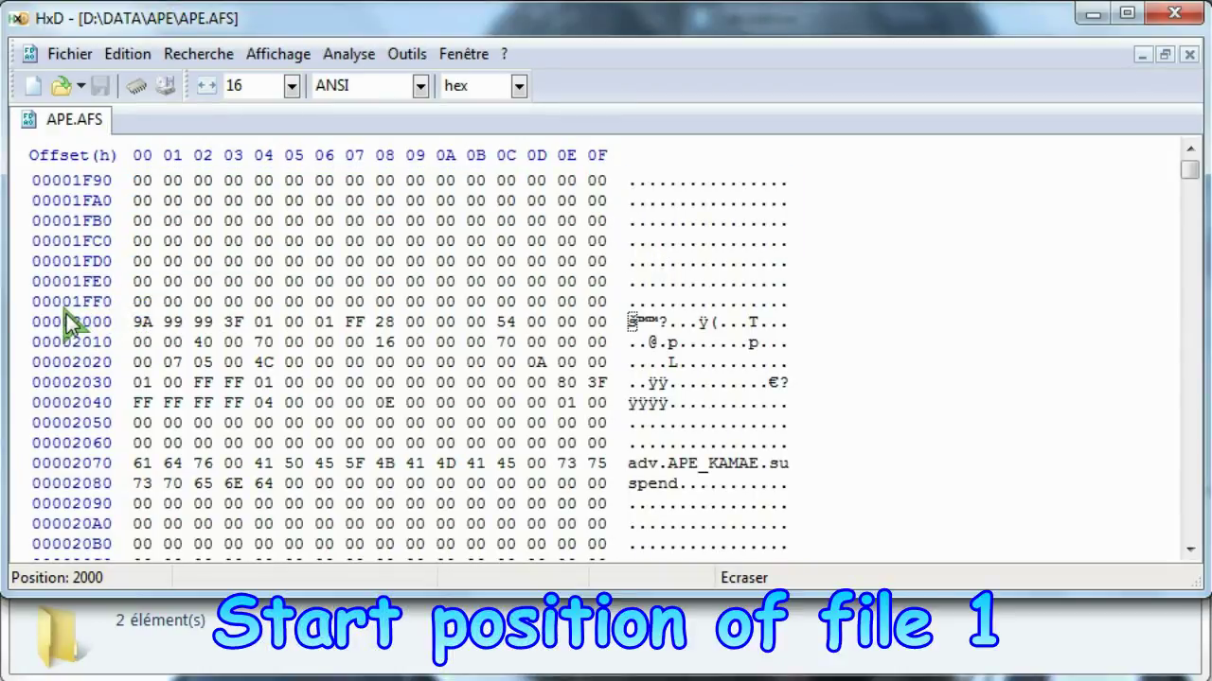
# - Examine the contents of file 1 from offset 2000 onward
pyautogui.scroll(-4, 284, 392)
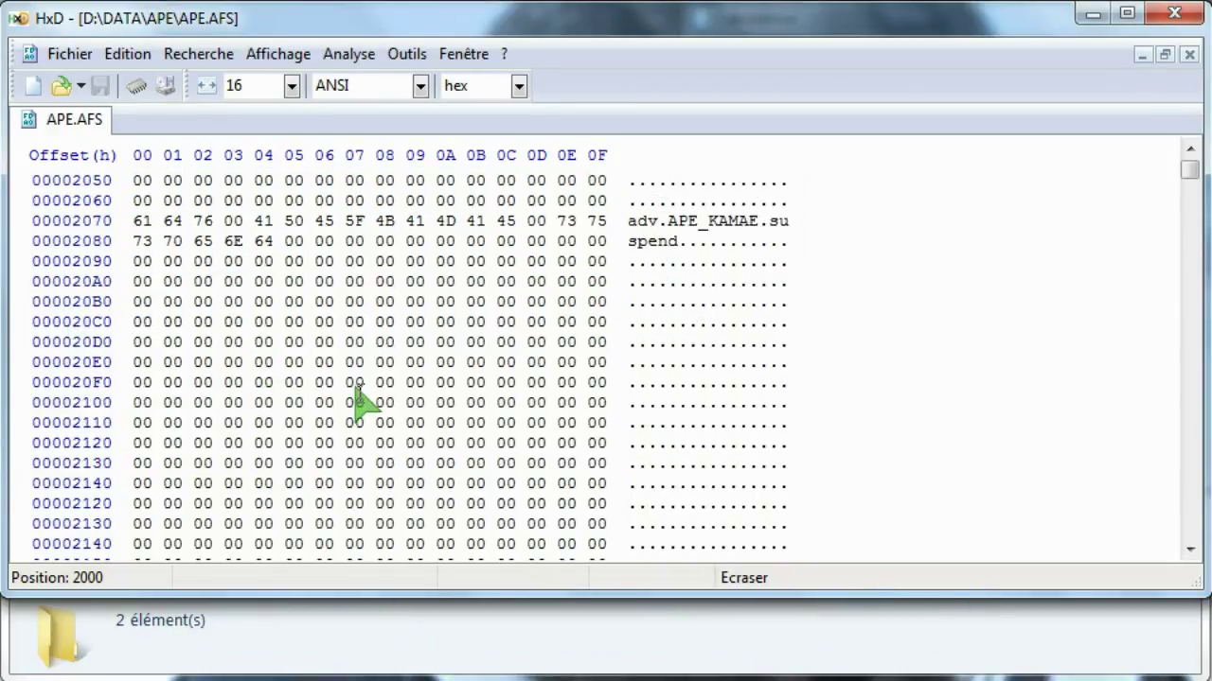
pyautogui.scroll(-11, 261, 360)
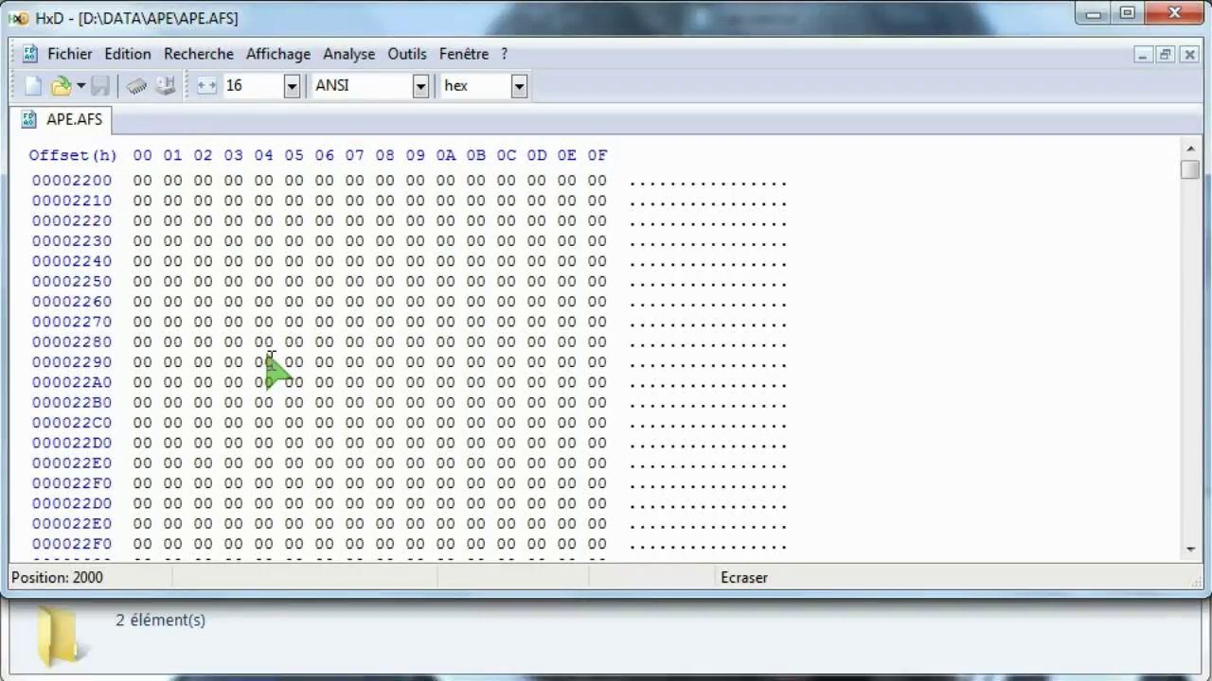
pyautogui.scroll(-11, 268, 365)
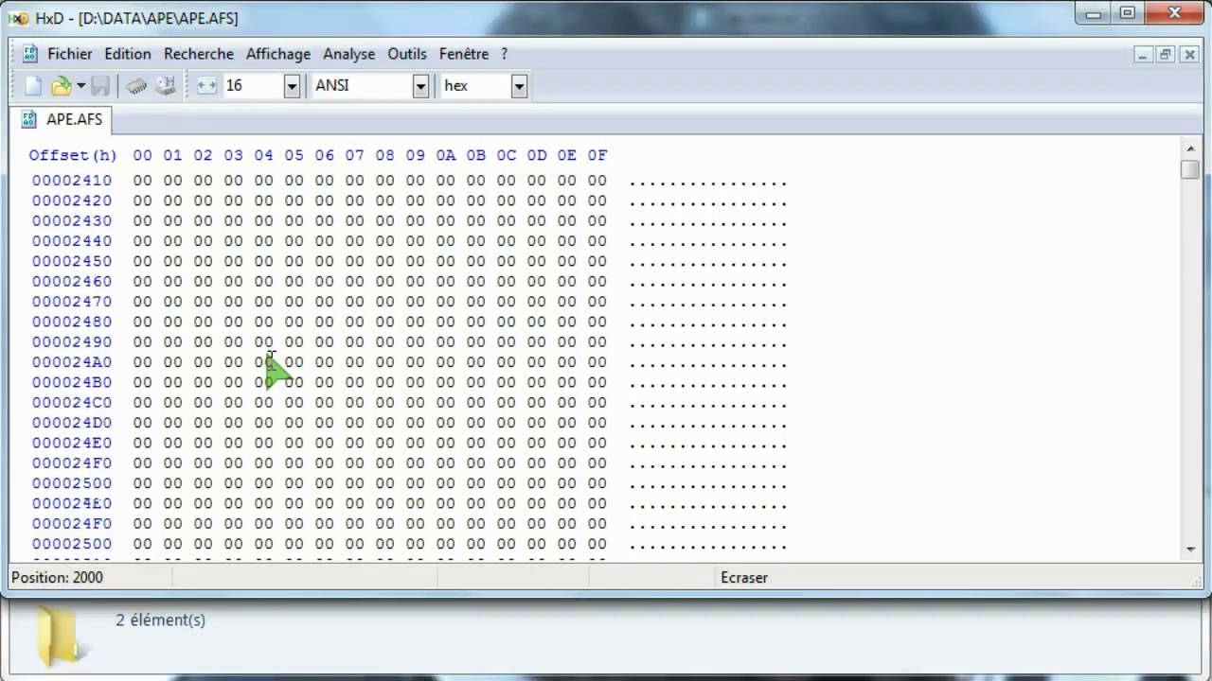
pyautogui.scroll(-13, 269, 365)
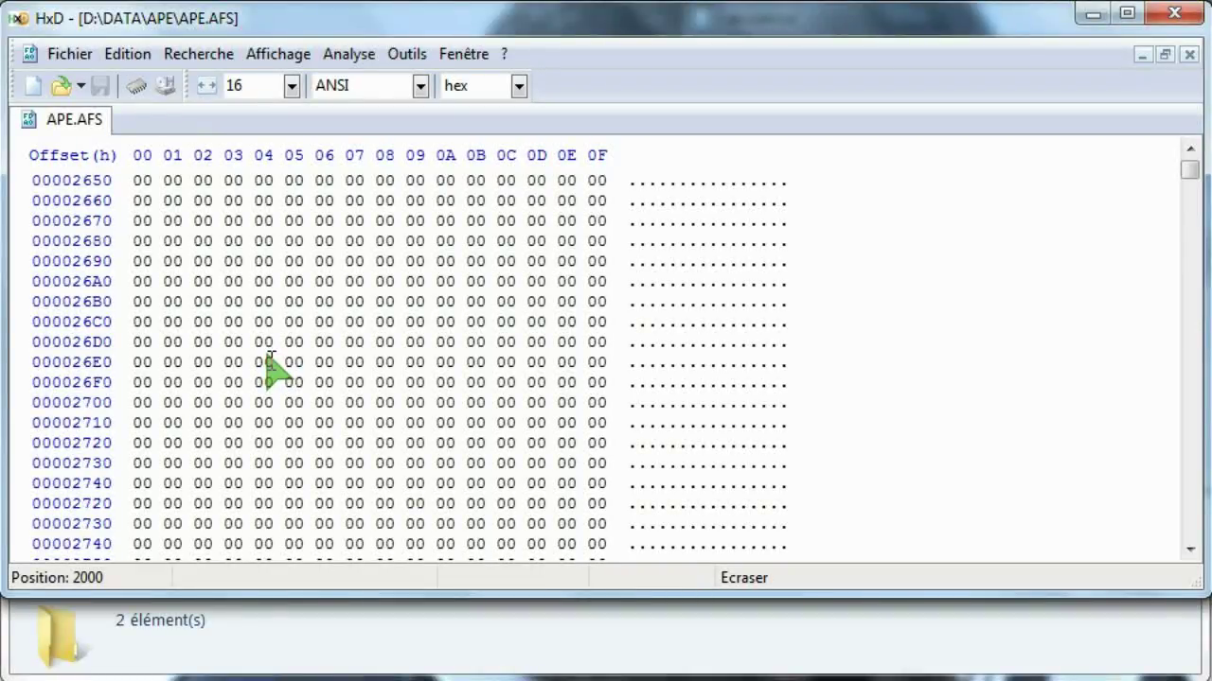
pyautogui.scroll(-14, 268, 364)
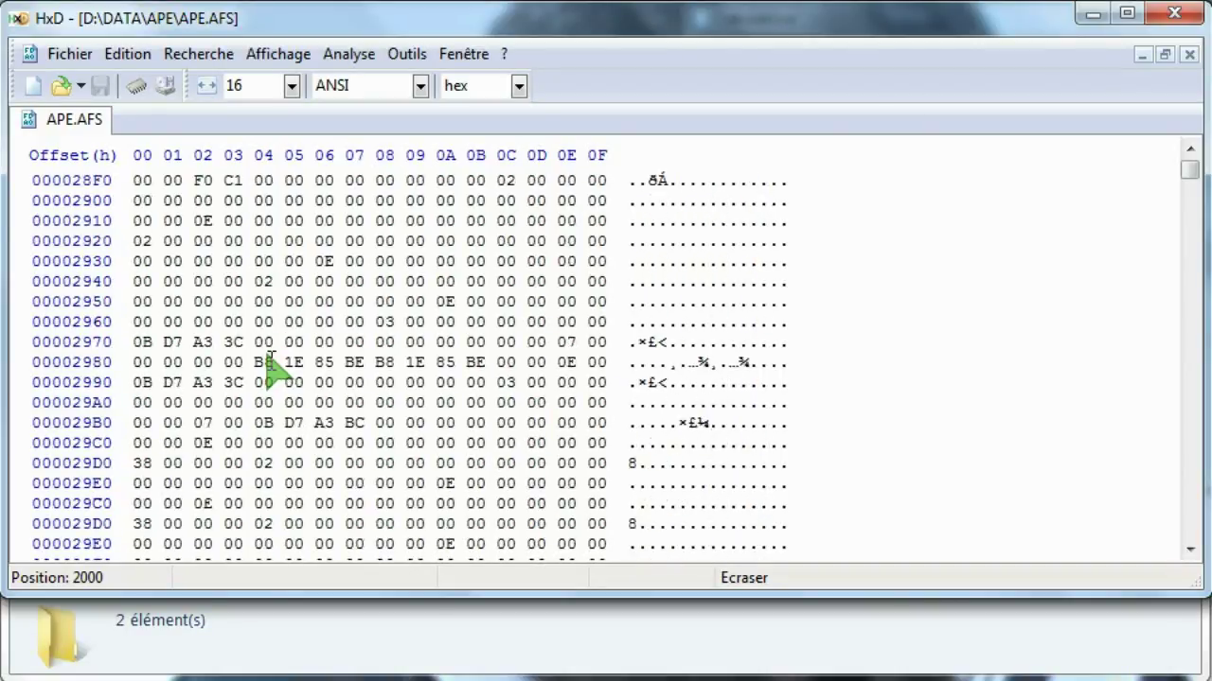
pyautogui.scroll(-13, 269, 364)
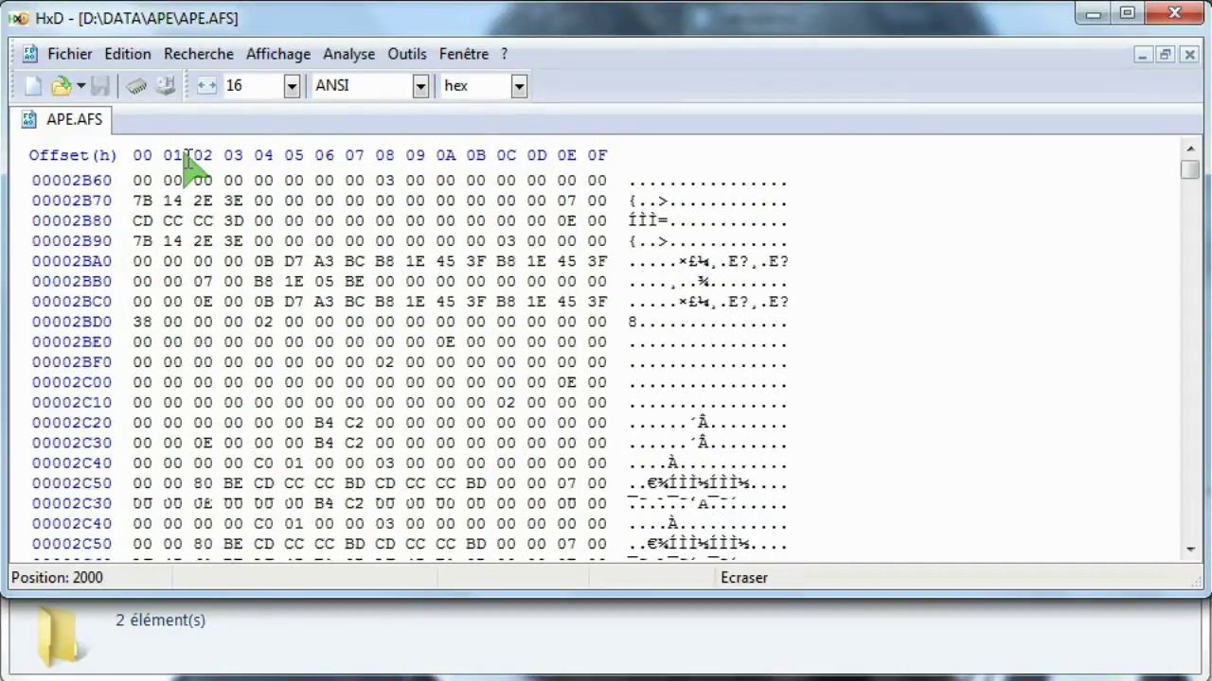
pyautogui.scroll(-20, 133, 80)
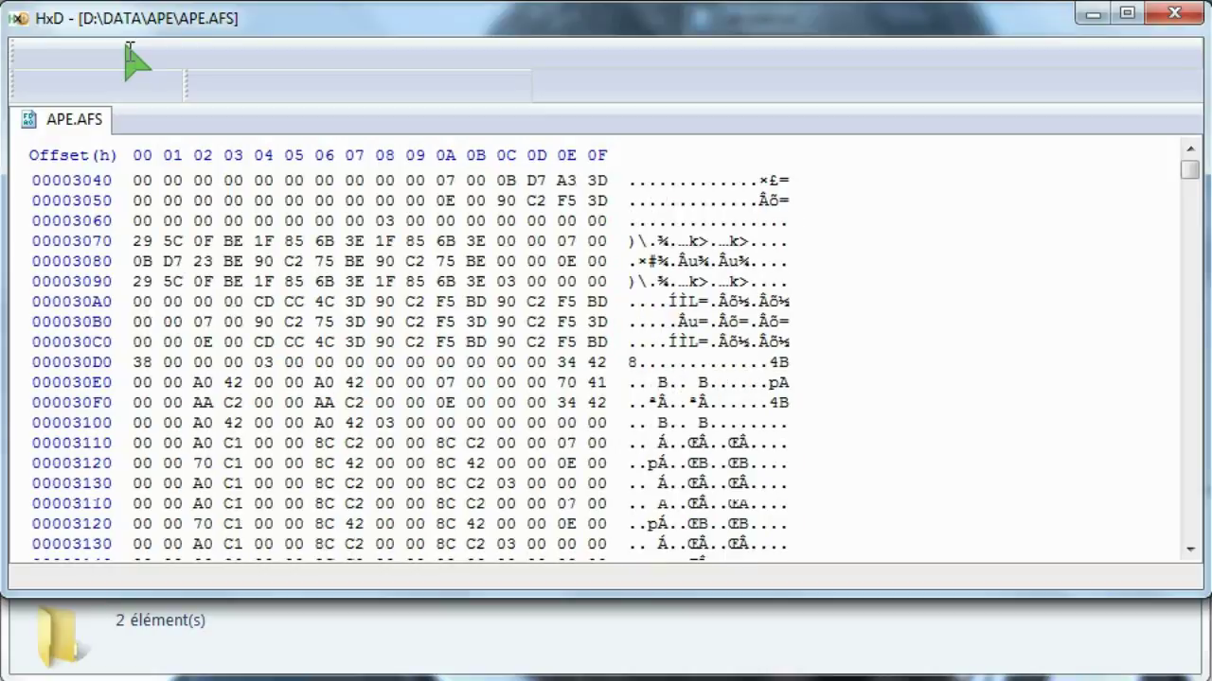
pyautogui.scroll(-11, 133, 61)
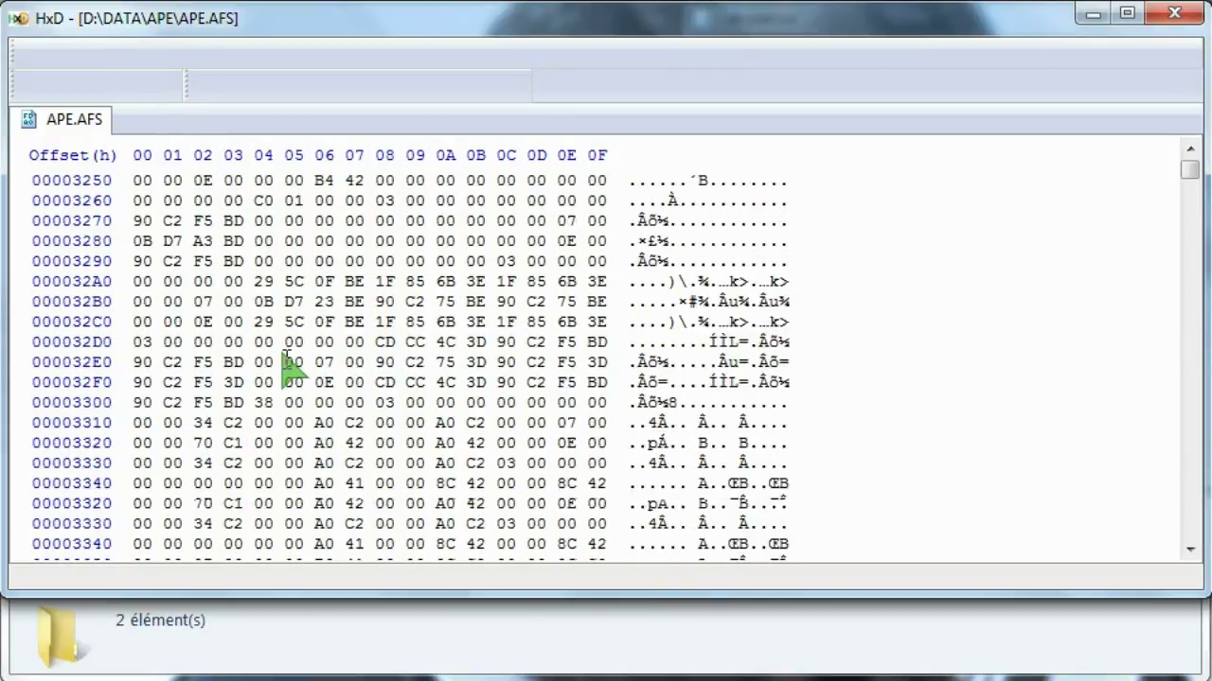
# - Go to hexadecimal position 0 relative to the beginning of APE.AFS
pyautogui.click(124, 55)
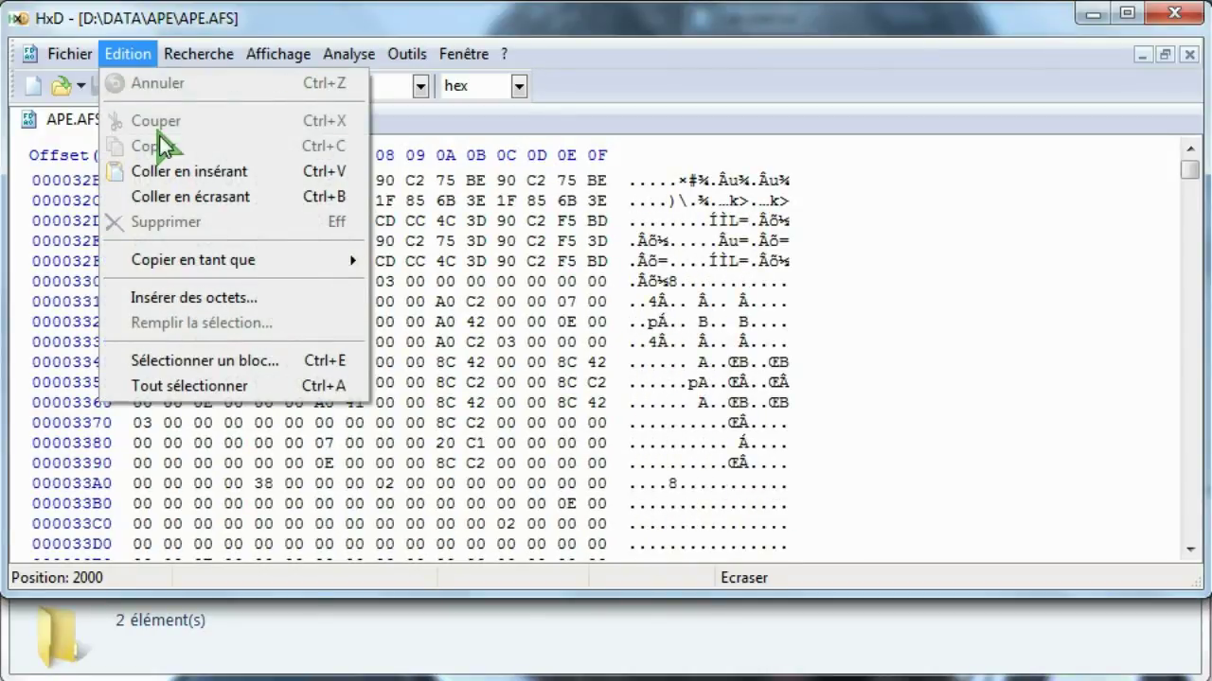
pyautogui.moveTo(188, 55)
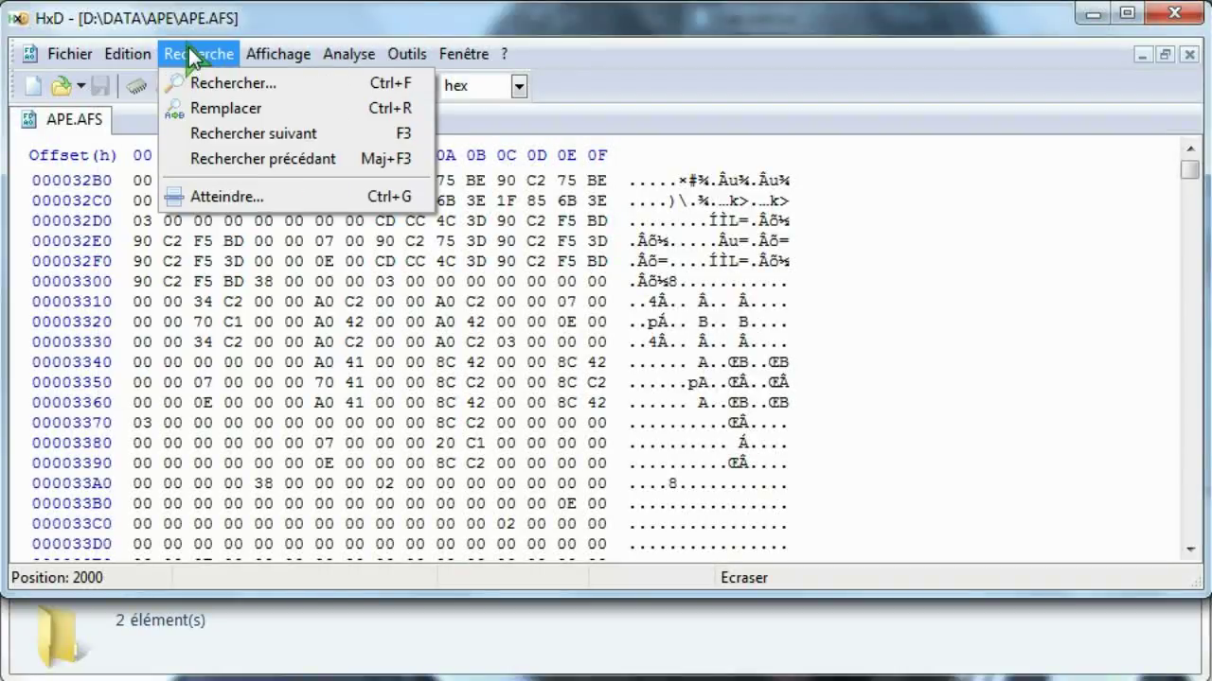
pyautogui.click(207, 194)
pyautogui.write('0')
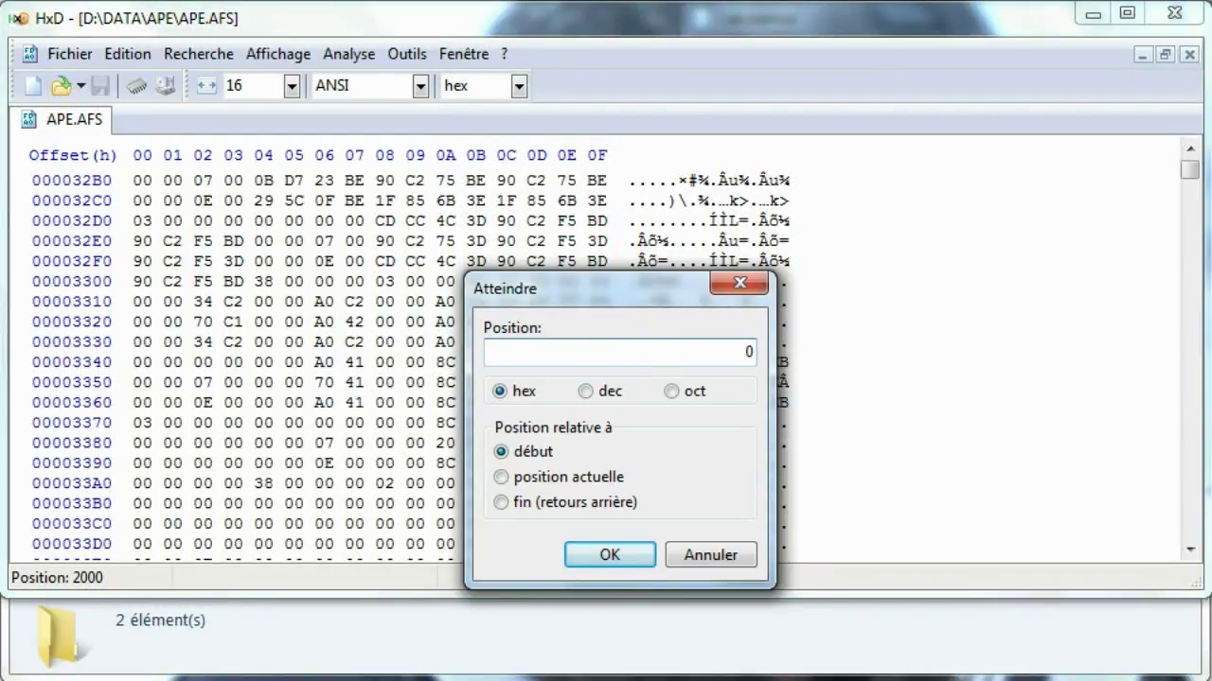
pyautogui.press('Return')
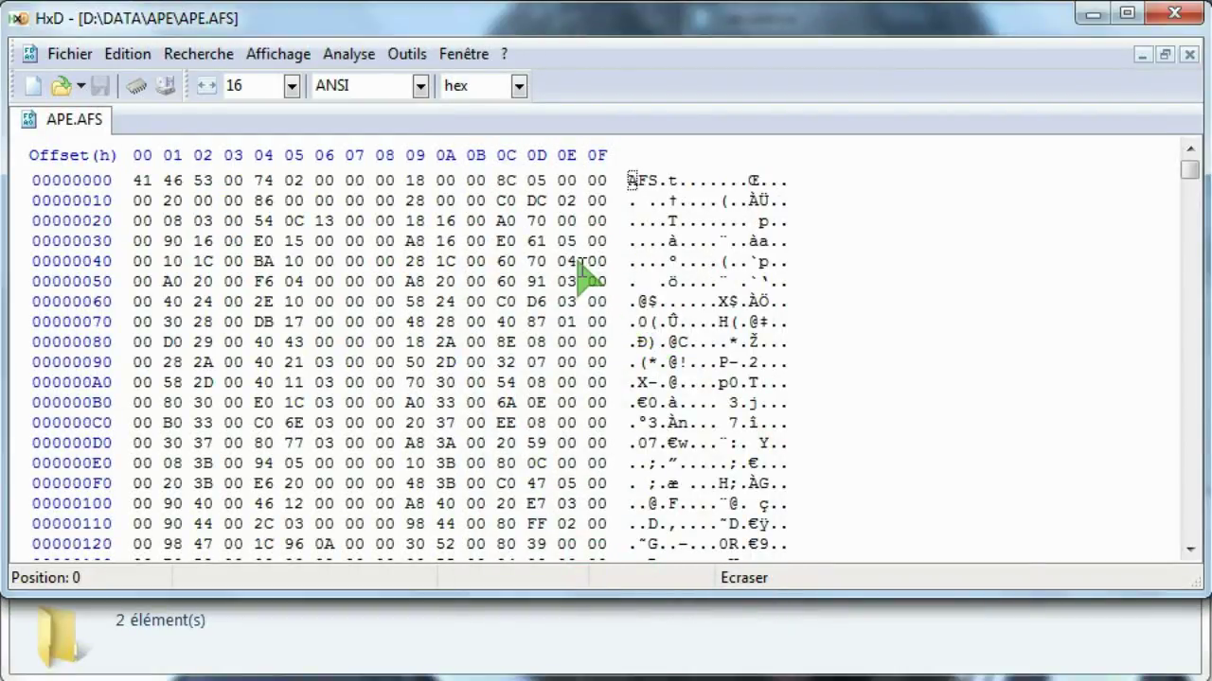
# - Highlight file 1's start position bytes from F to 12, and go to hexadecimal position 2000 relative to the beginning of APE.AFS
pyautogui.moveTo(470, 180); pyautogui.dragTo(217, 201)
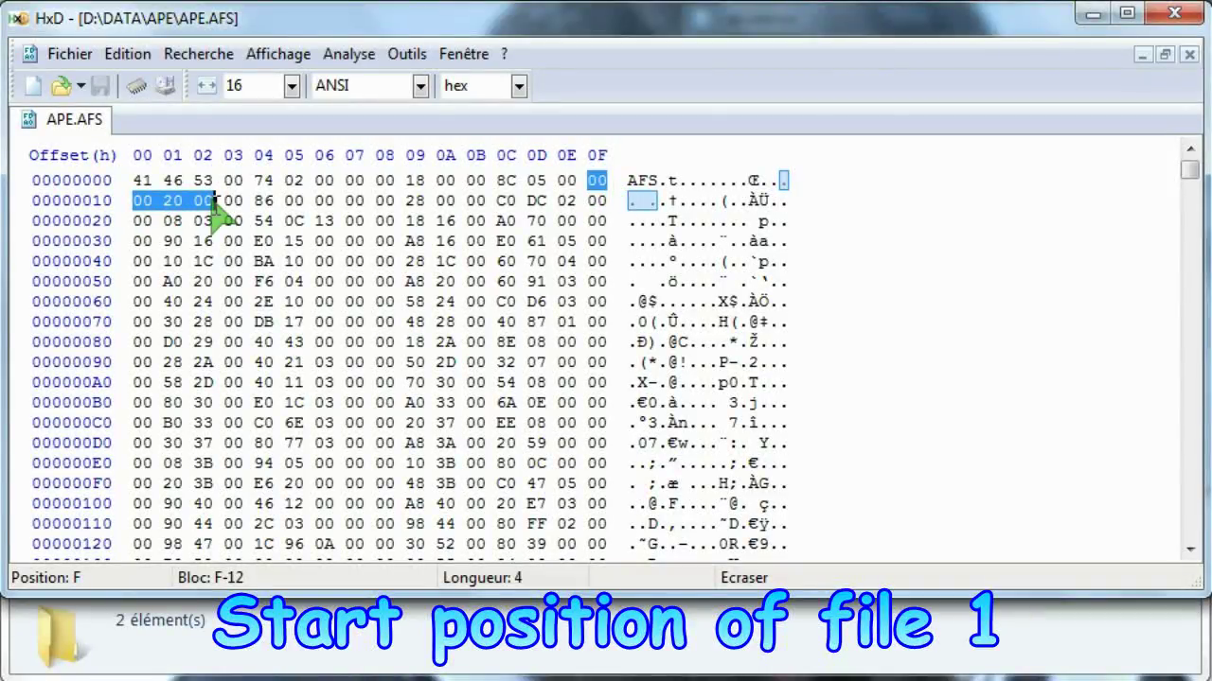
pyautogui.click(199, 54)
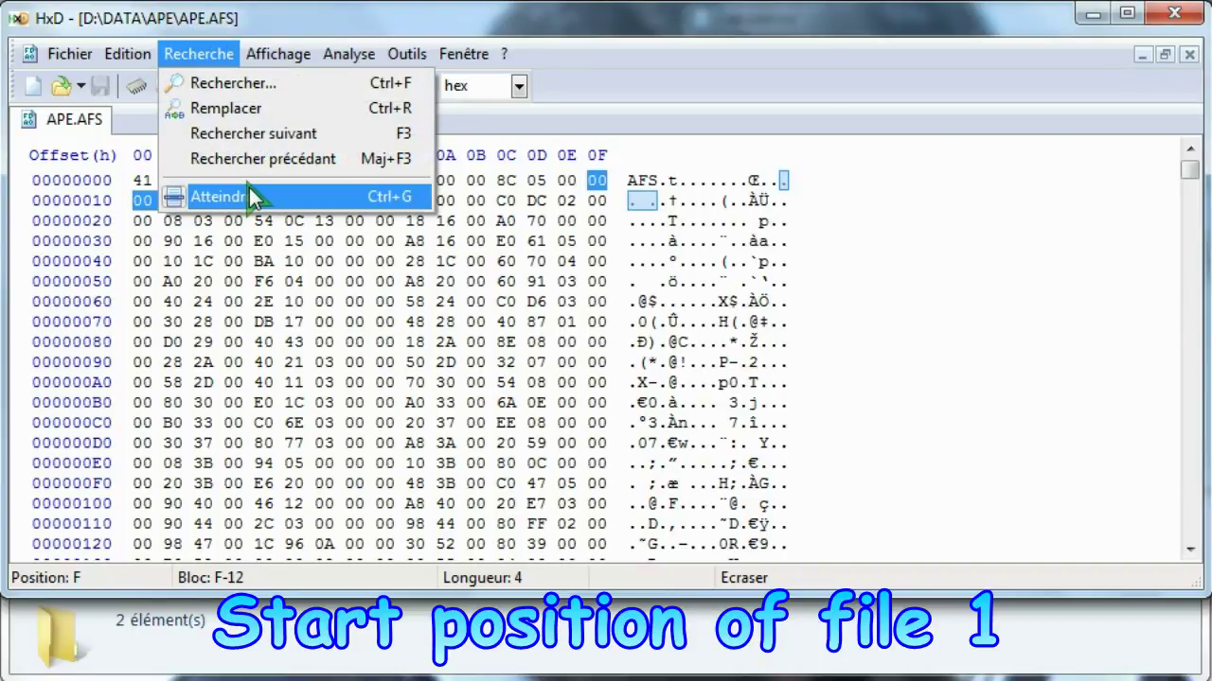
pyautogui.click(254, 196)
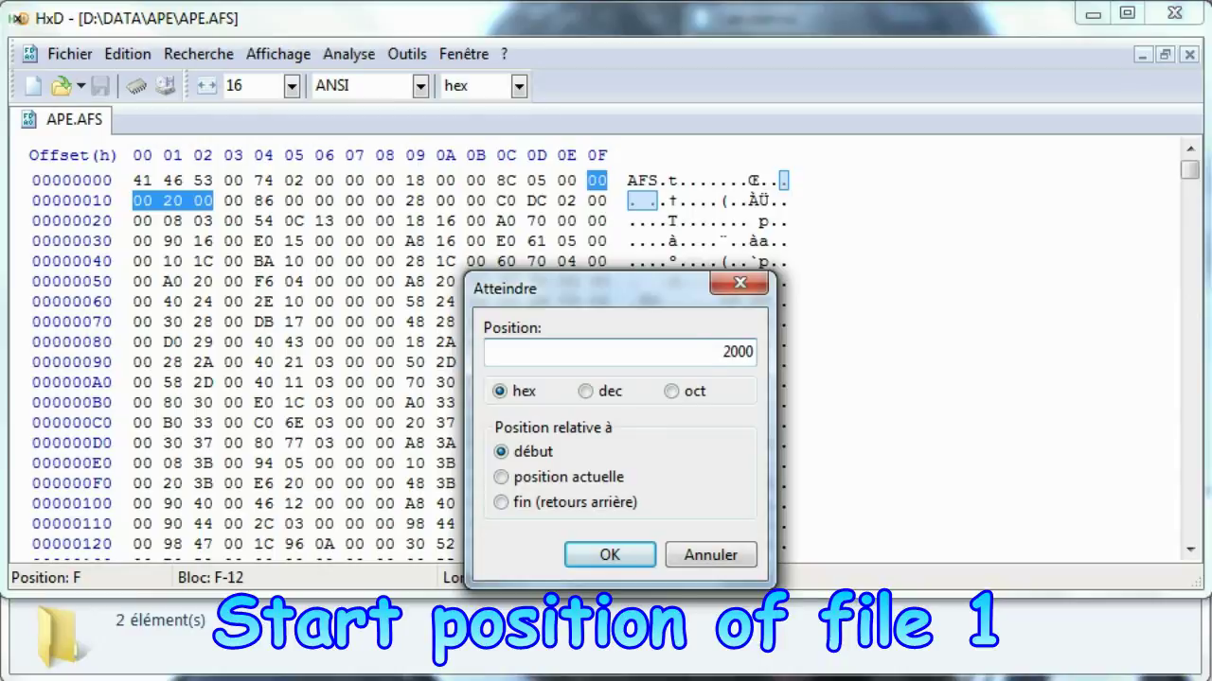
pyautogui.write('2000')
pyautogui.press('Return')
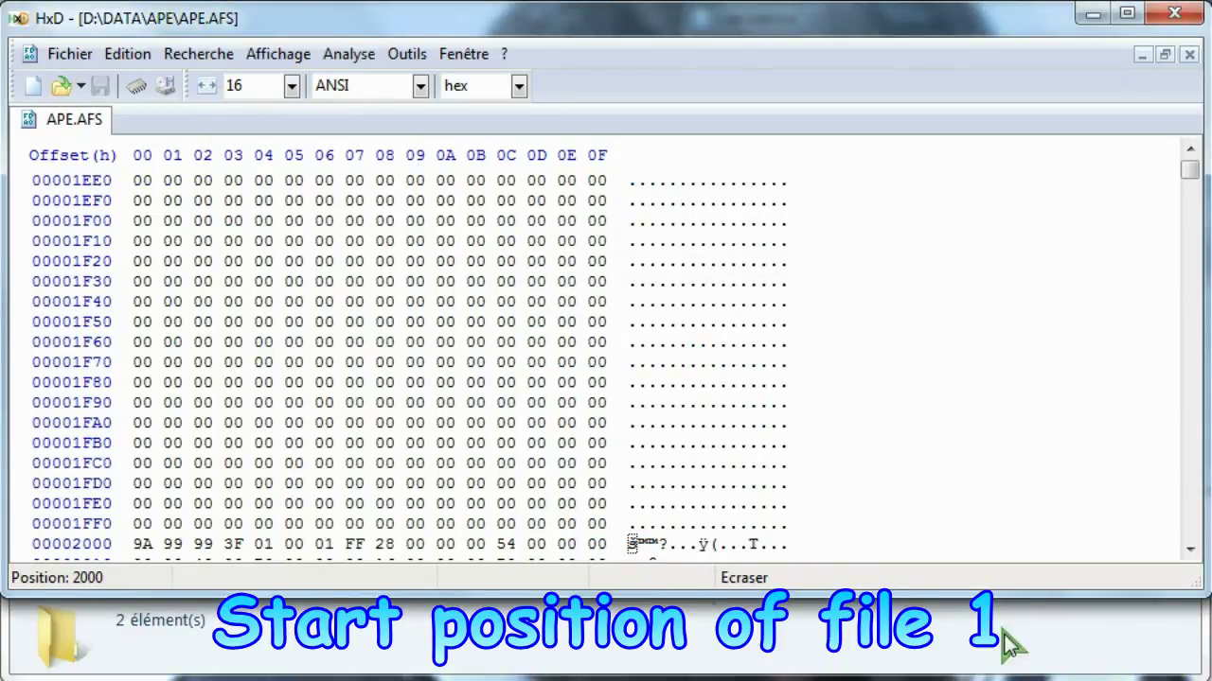
# - Highlight the first four bytes of file 1, from offset 2000 to 2003
pyautogui.click(1191, 554)
pyautogui.click(1191, 554)
pyautogui.click(1190, 554)
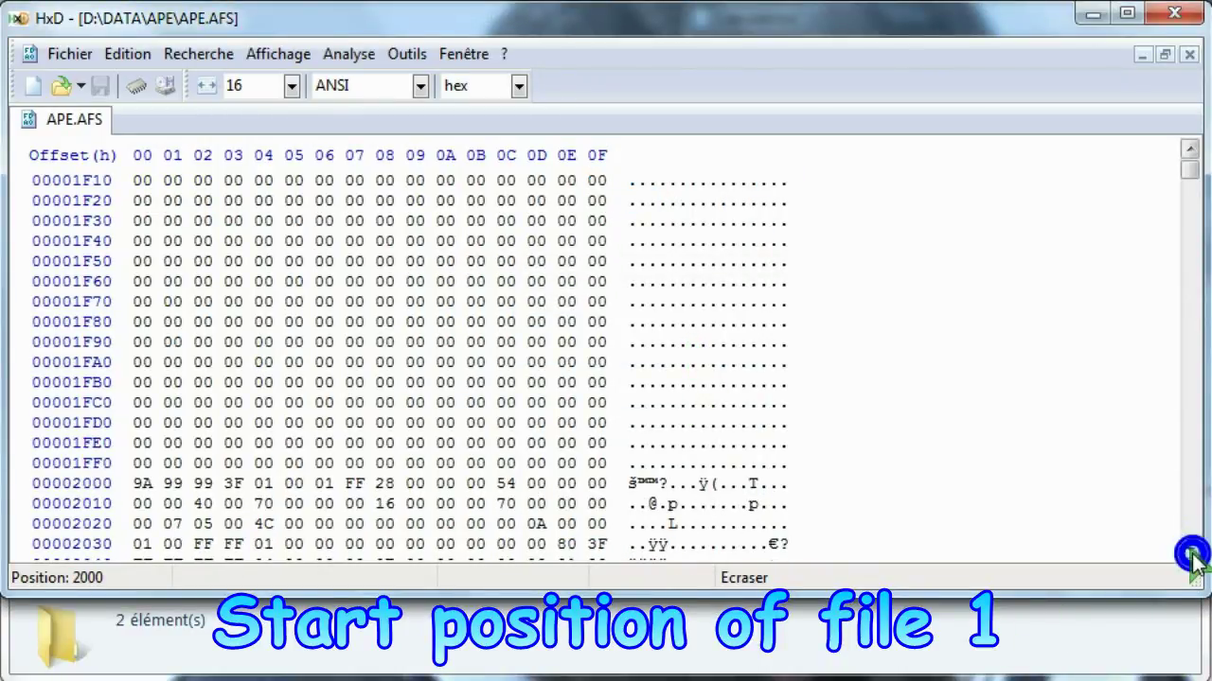
pyautogui.click(1190, 553)
pyautogui.click(1191, 553)
pyautogui.moveTo(134, 442); pyautogui.dragTo(238, 452)
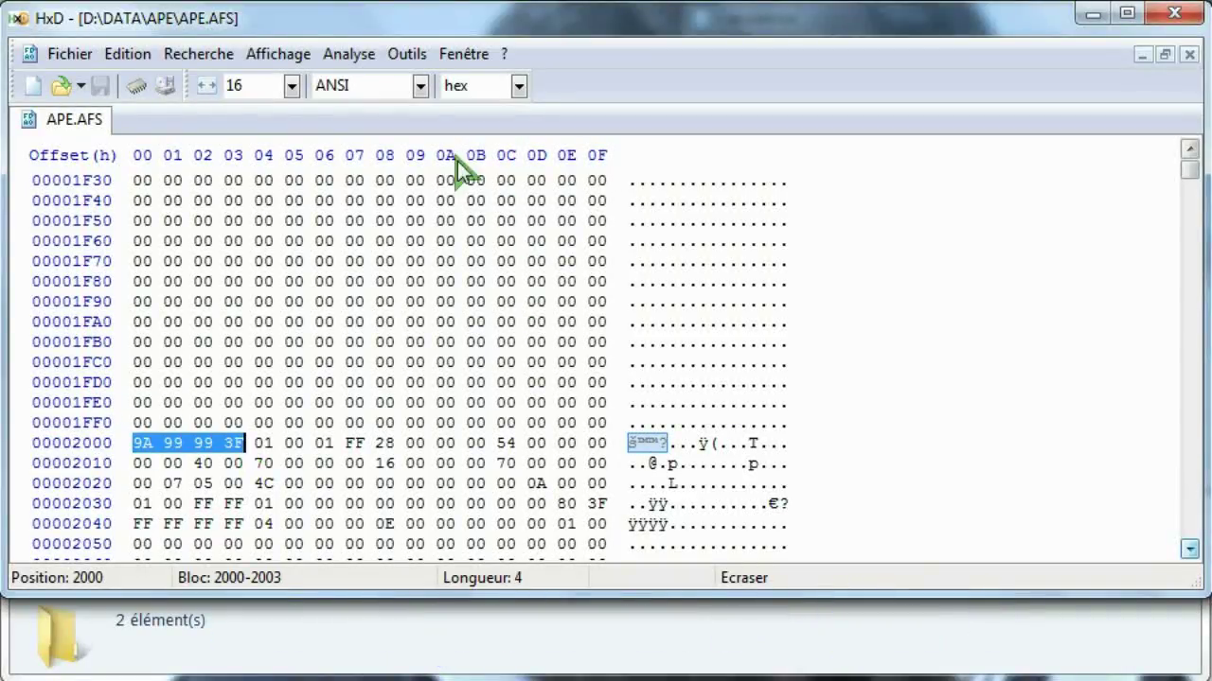
# - Return to hexadecimal position 0 at the beginning of APE.AFS
pyautogui.click(199, 54)
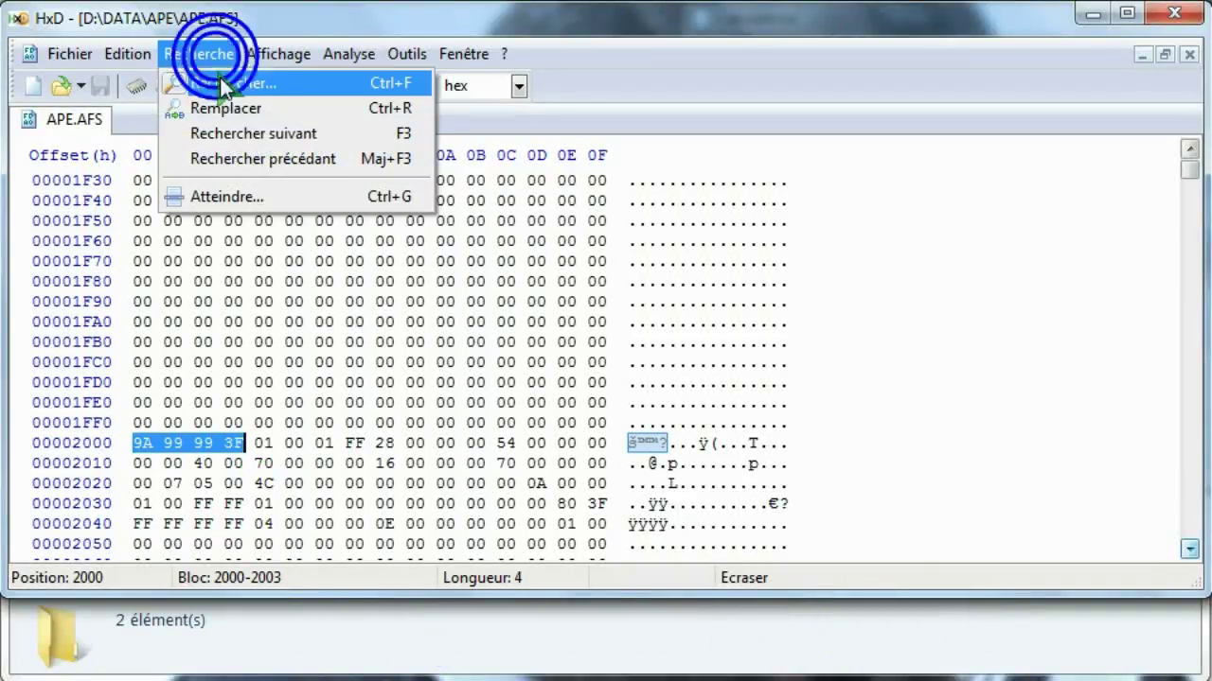
pyautogui.click(230, 194)
pyautogui.write('0')
pyautogui.press('Return')
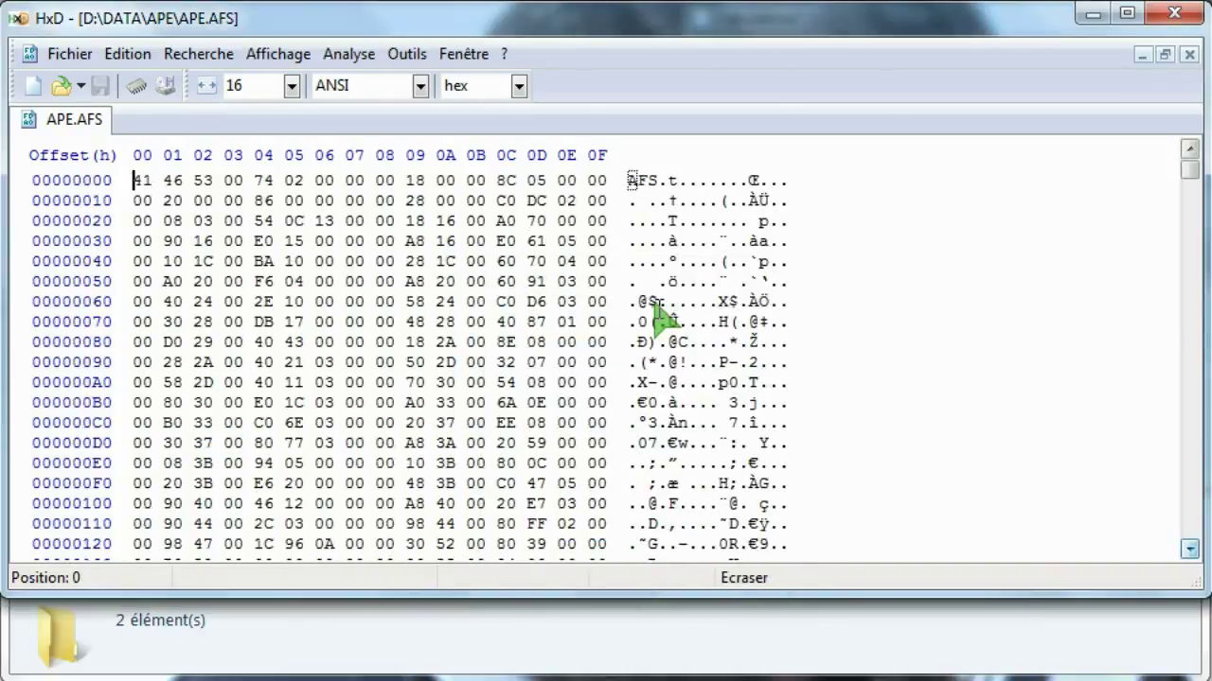
# - Highlight file 1's length bytes from 13 to 16, and the four bytes from 1B to 1E in the following entry
pyautogui.click(233, 201)
pyautogui.moveTo(237, 202); pyautogui.dragTo(336, 200)
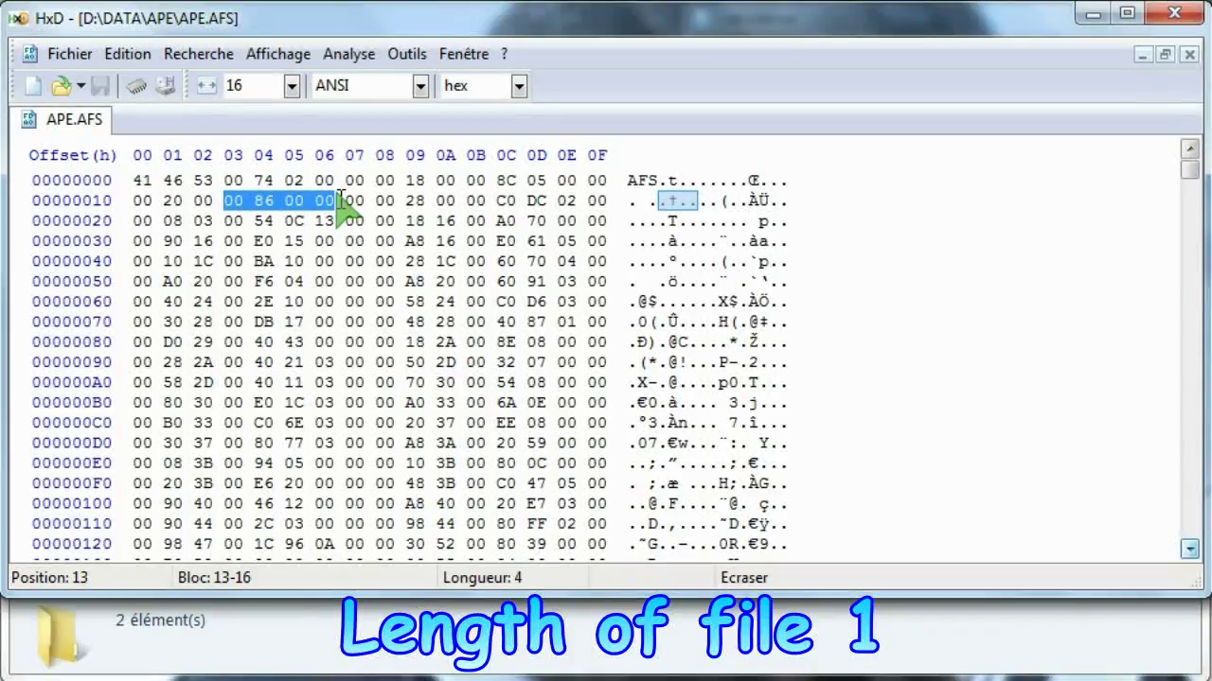
pyautogui.moveTo(347, 202); pyautogui.dragTo(580, 201)
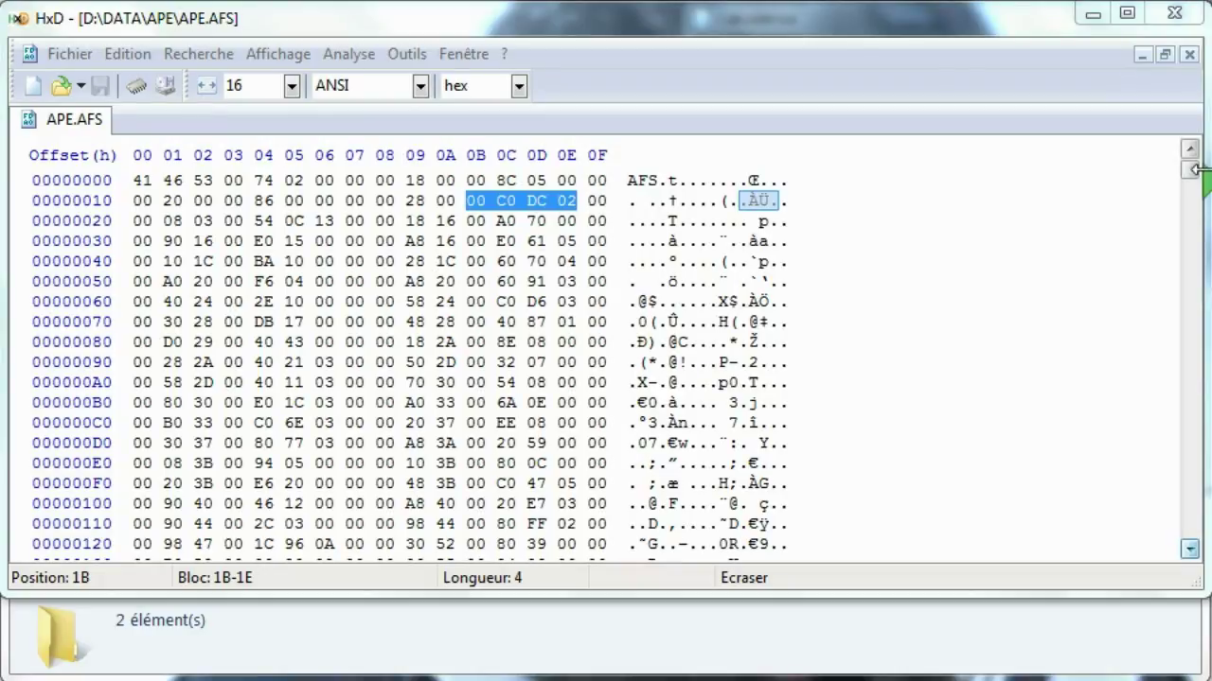
# - Examine the header's file table down to its last entry on the 13A0 row
pyautogui.scroll(-4, 814, 307)
pyautogui.scroll(-10, 805, 307)
pyautogui.scroll(-11, 804, 313)
pyautogui.scroll(-11, 804, 314)
pyautogui.scroll(-12, 804, 313)
pyautogui.scroll(-11, 805, 313)
pyautogui.scroll(-11, 805, 322)
pyautogui.scroll(-13, 806, 338)
pyautogui.scroll(-14, 806, 325)
pyautogui.scroll(-9, 806, 326)
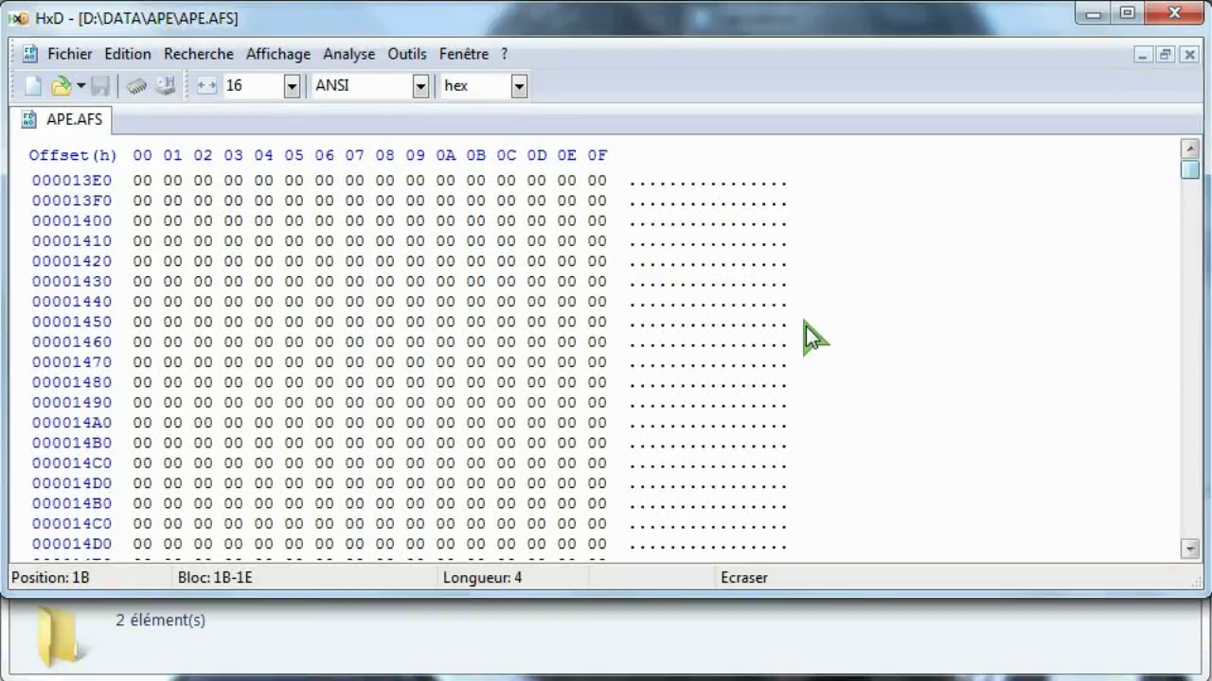
pyautogui.scroll(-1, 687, 259)
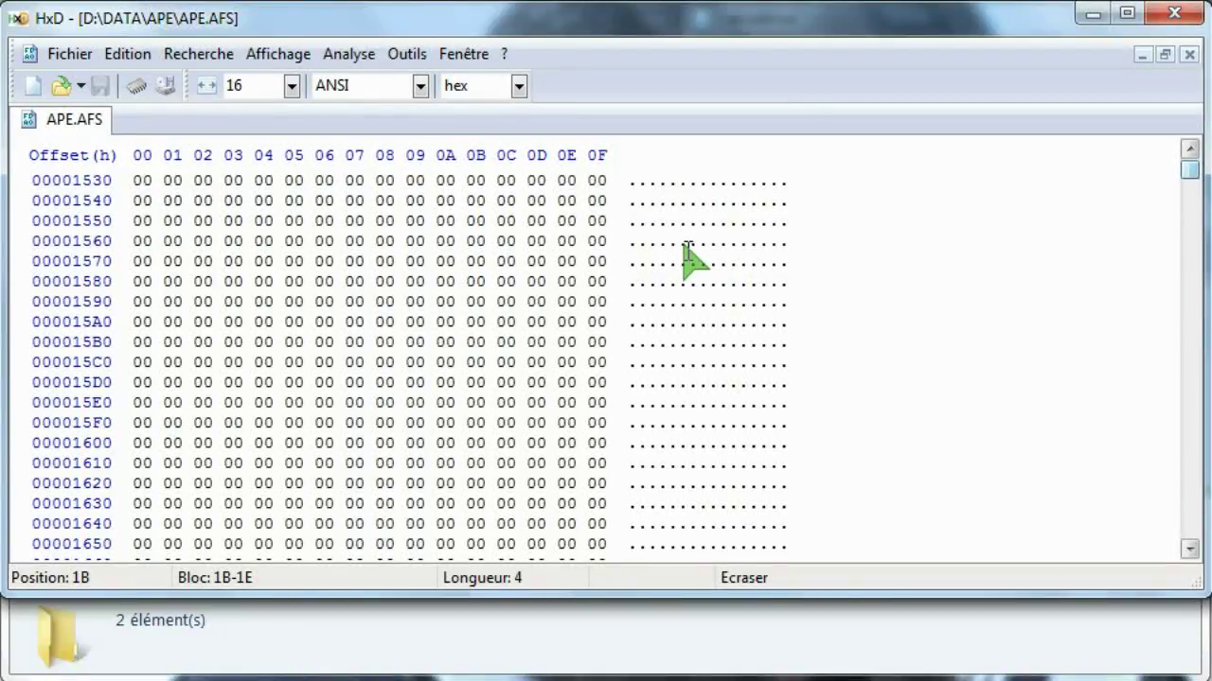
pyautogui.scroll(4, 688, 258)
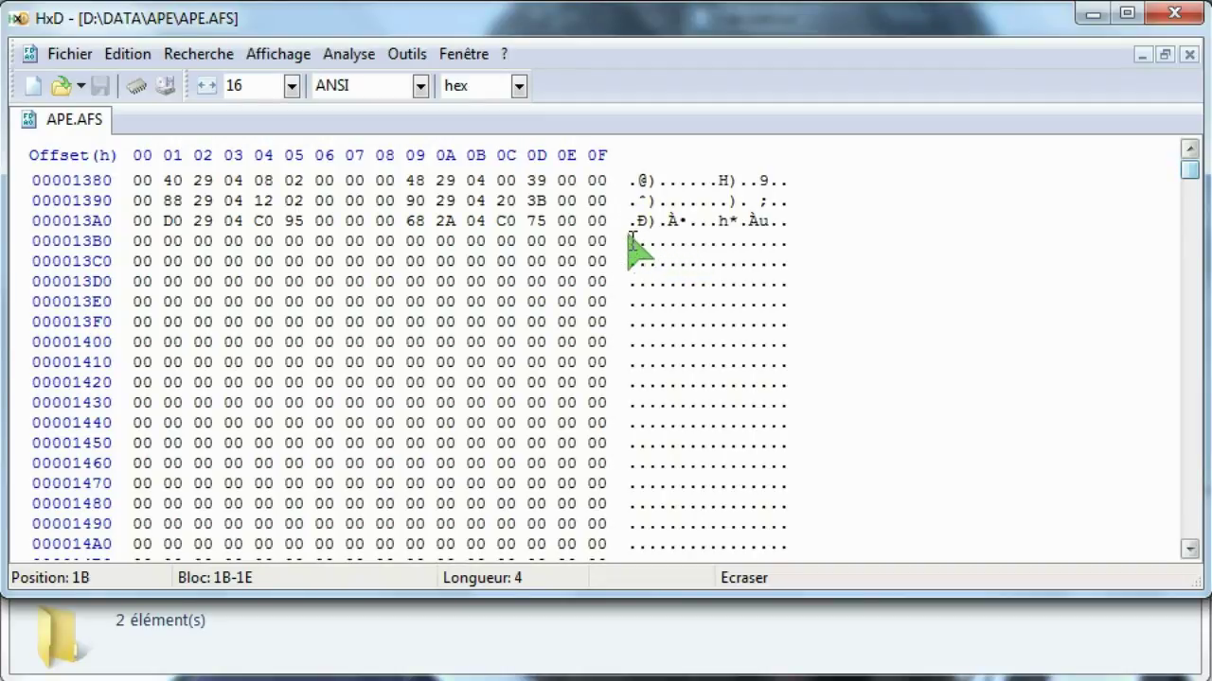
# - Highlight the file name list's length bytes from 13AC to 13AF, and its start position bytes from 13A8 to 13AB
pyautogui.moveTo(602, 220); pyautogui.dragTo(486, 221)
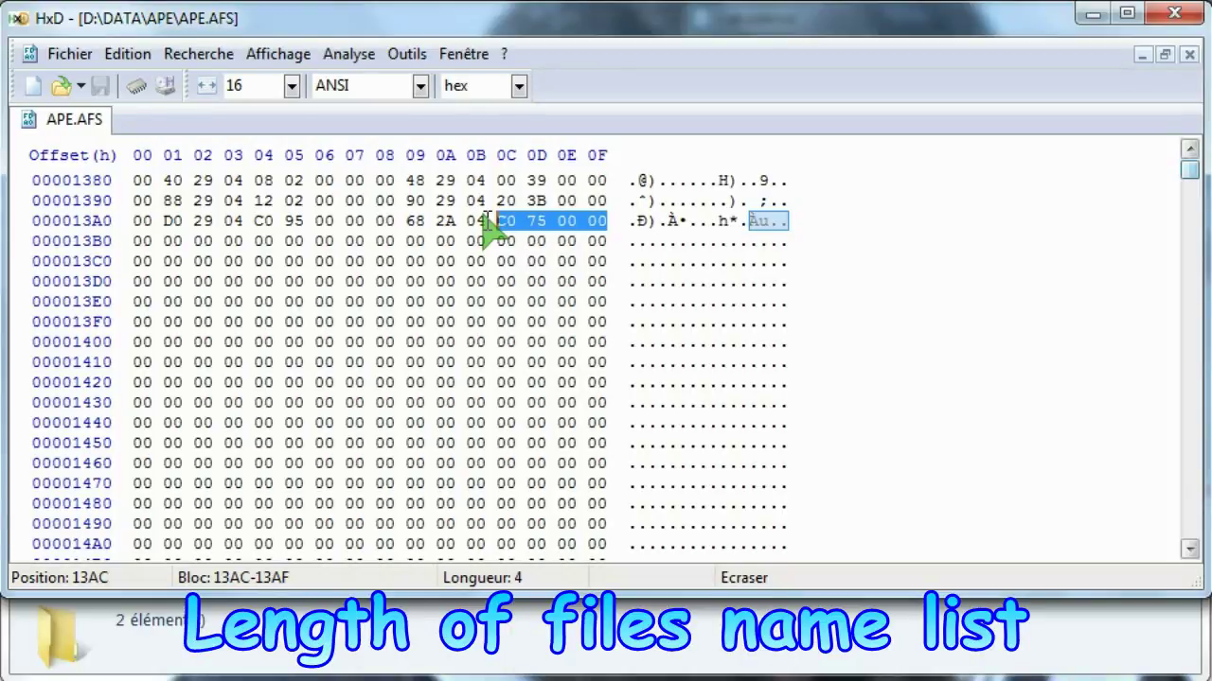
pyautogui.scroll(1, 606, 359)
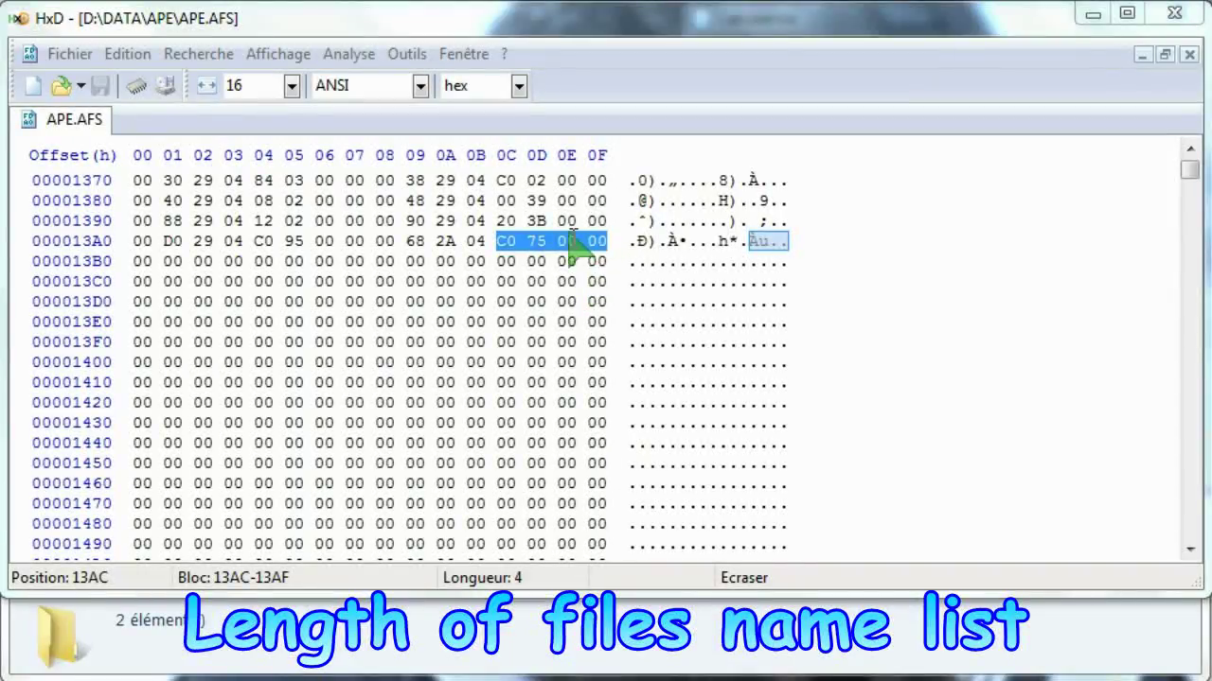
pyautogui.moveTo(481, 240); pyautogui.dragTo(370, 244)
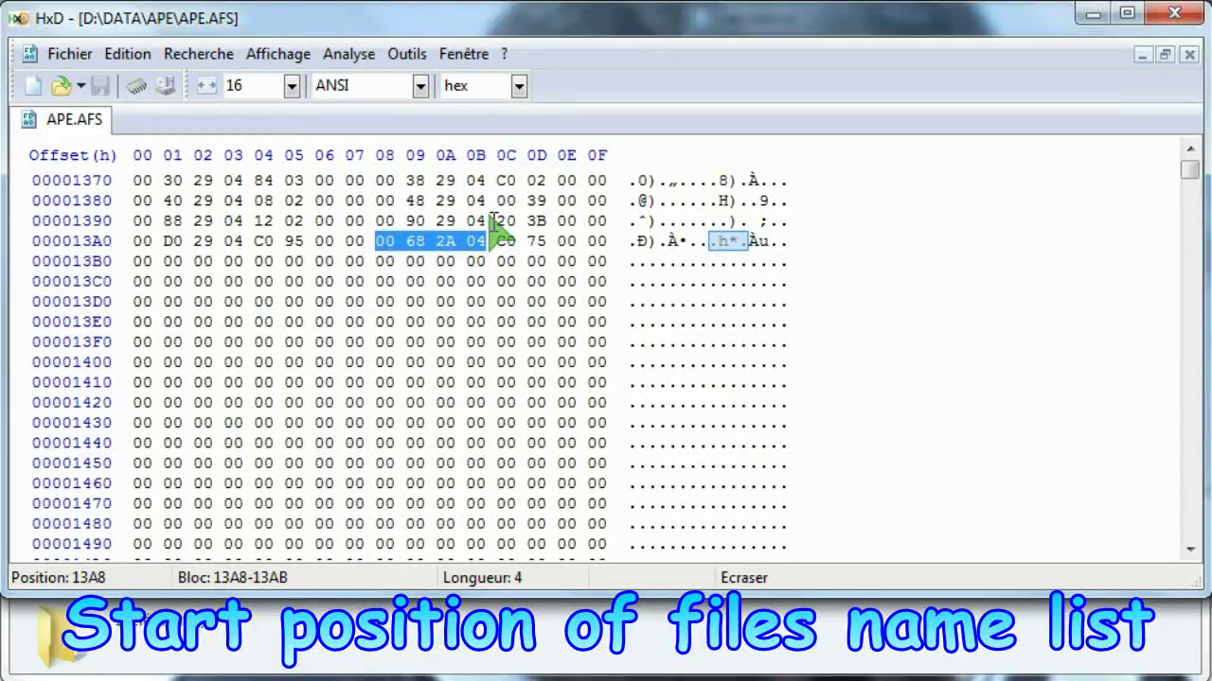
# - Go to hexadecimal position 42A6800, the file name list's start, relative to the beginning of APE.AFS
pyautogui.click(199, 54)
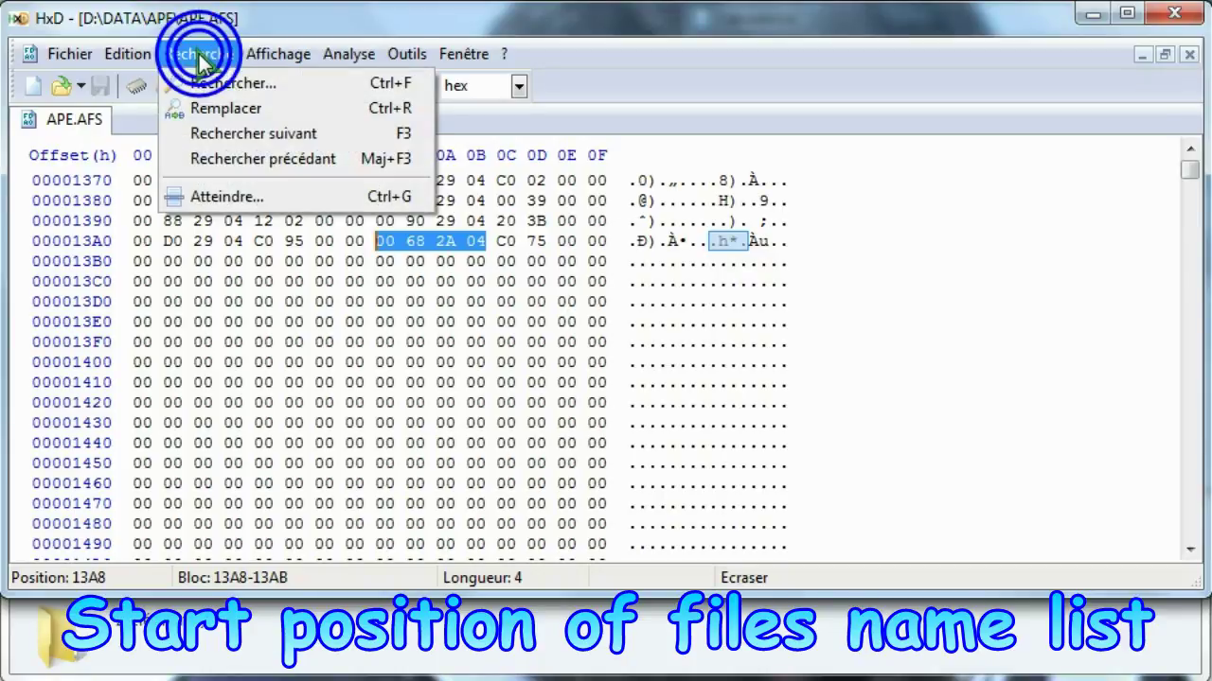
pyautogui.click(217, 195)
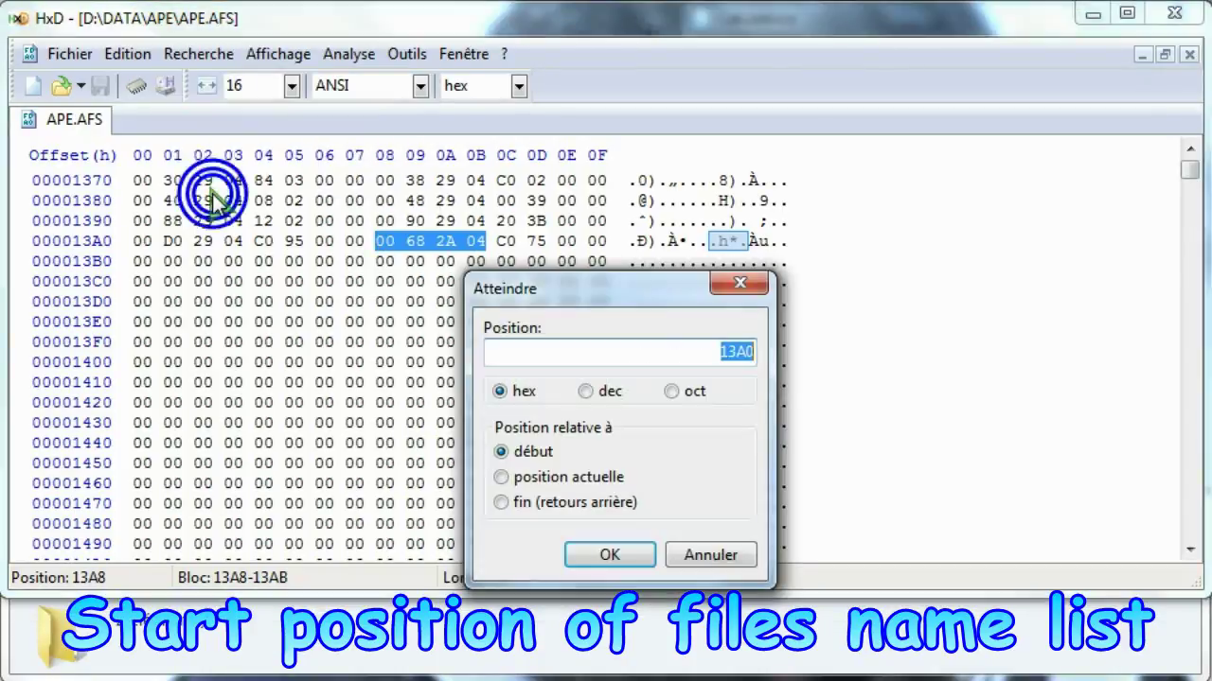
pyautogui.moveTo(584, 294); pyautogui.dragTo(947, 196)
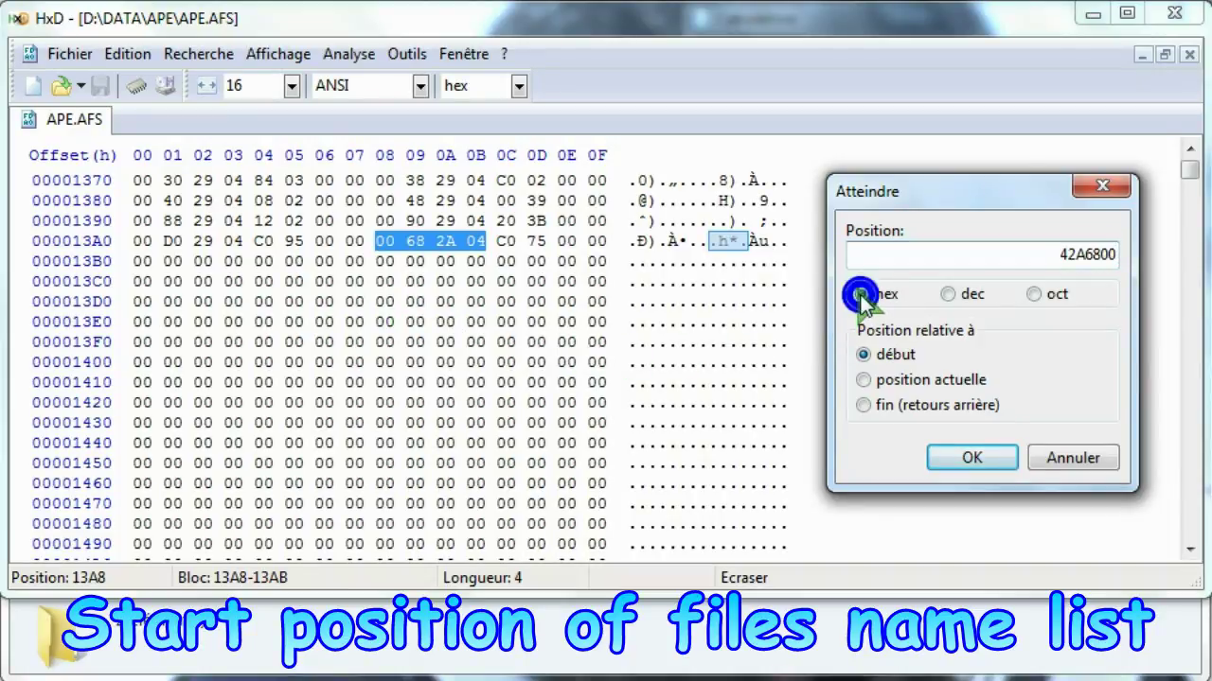
pyautogui.click(953, 456)
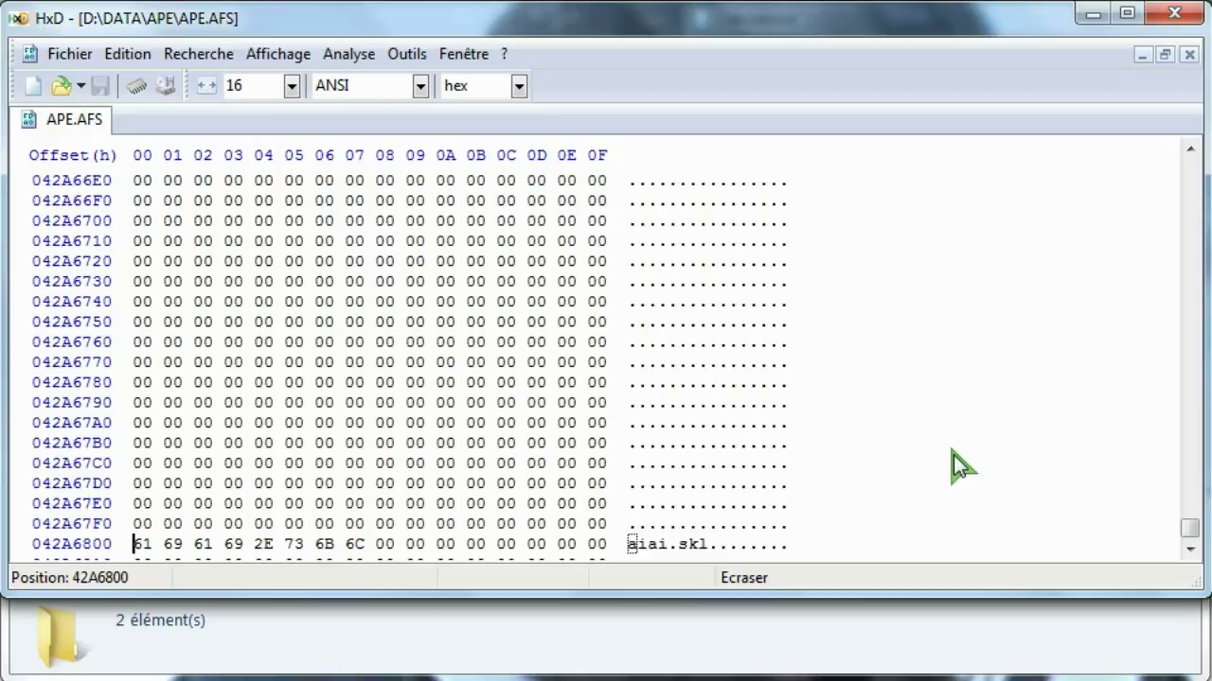
# - Examine the file name list from offset 42A6800 onward
pyautogui.click(1190, 549)
pyautogui.click(1190, 549)
pyautogui.click(1190, 549)
pyautogui.click(1189, 549)
pyautogui.click(1190, 549)
pyautogui.click(1190, 549)
pyautogui.click(1189, 549)
pyautogui.click(1189, 549)
pyautogui.click(1190, 549)
pyautogui.click(1190, 548)
pyautogui.click(1190, 549)
pyautogui.click(1190, 549)
pyautogui.scroll(-6, 1009, 511)
pyautogui.scroll(-13, 904, 495)
pyautogui.scroll(-10, 904, 495)
pyautogui.scroll(-12, 904, 495)
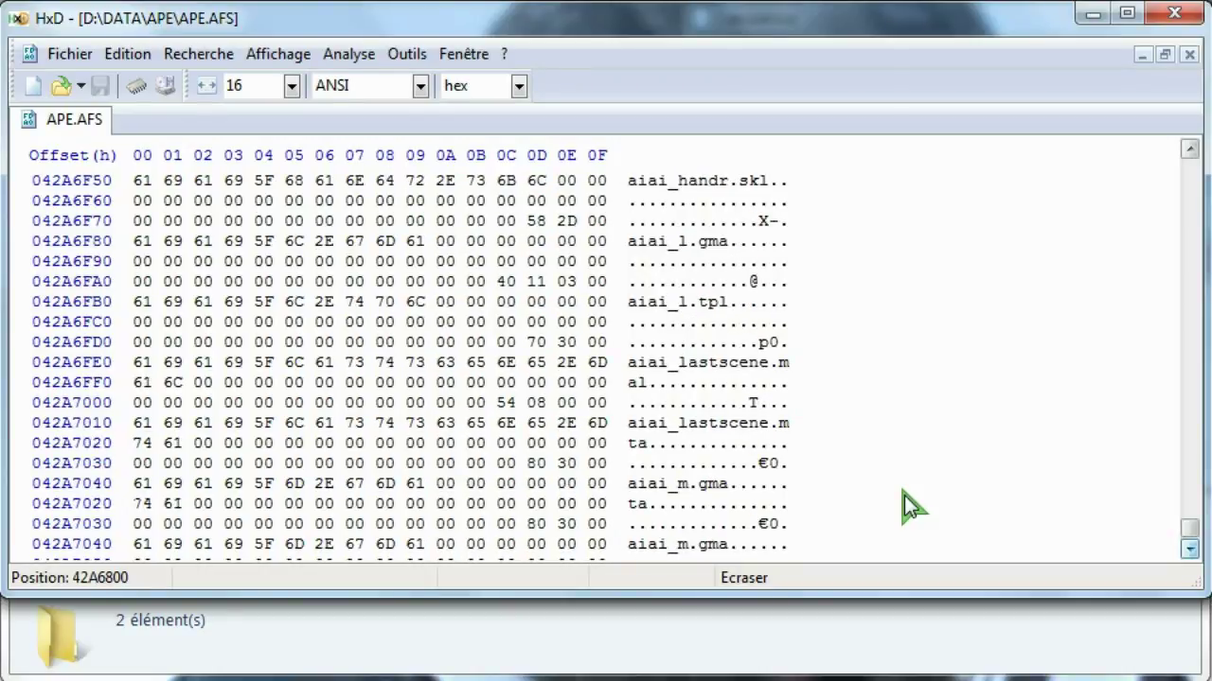
pyautogui.scroll(-14, 904, 495)
pyautogui.scroll(-13, 904, 495)
pyautogui.scroll(-10, 911, 500)
pyautogui.scroll(-12, 911, 500)
pyautogui.scroll(-13, 911, 500)
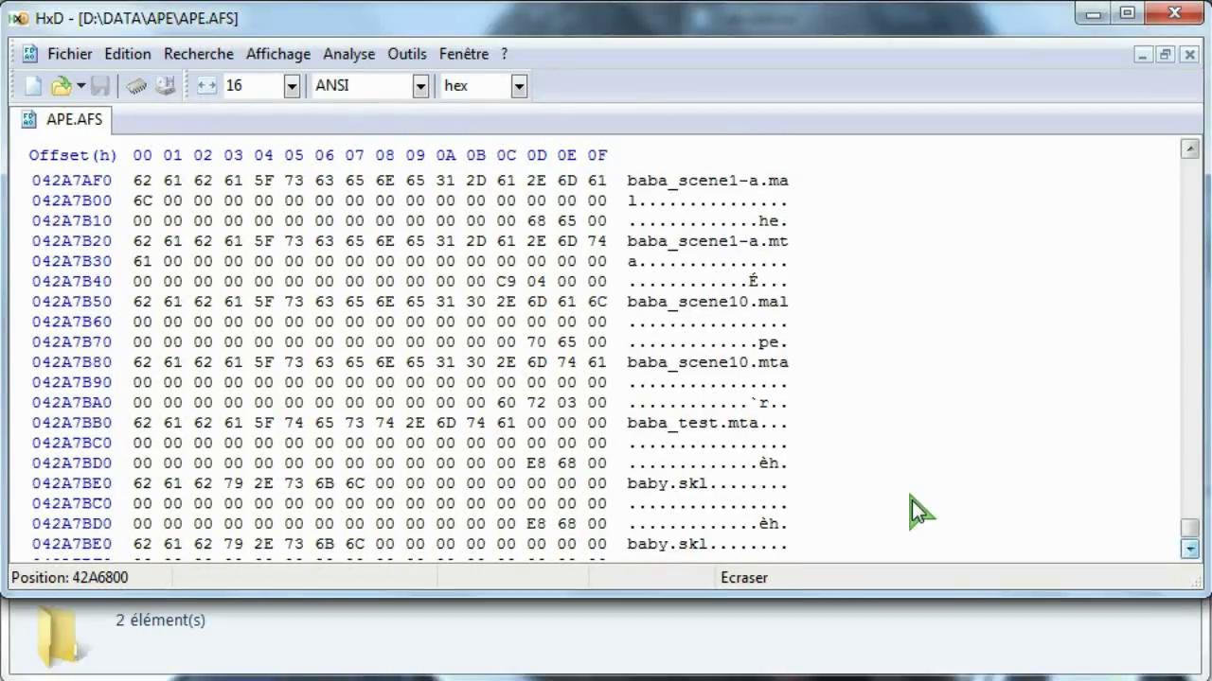
pyautogui.scroll(-13, 911, 500)
pyautogui.scroll(-6, 911, 500)
# - Open APE.SCP from the disc's APE folder in Notepad, examine its file ID definitions, and close it
pyautogui.click(903, 616)
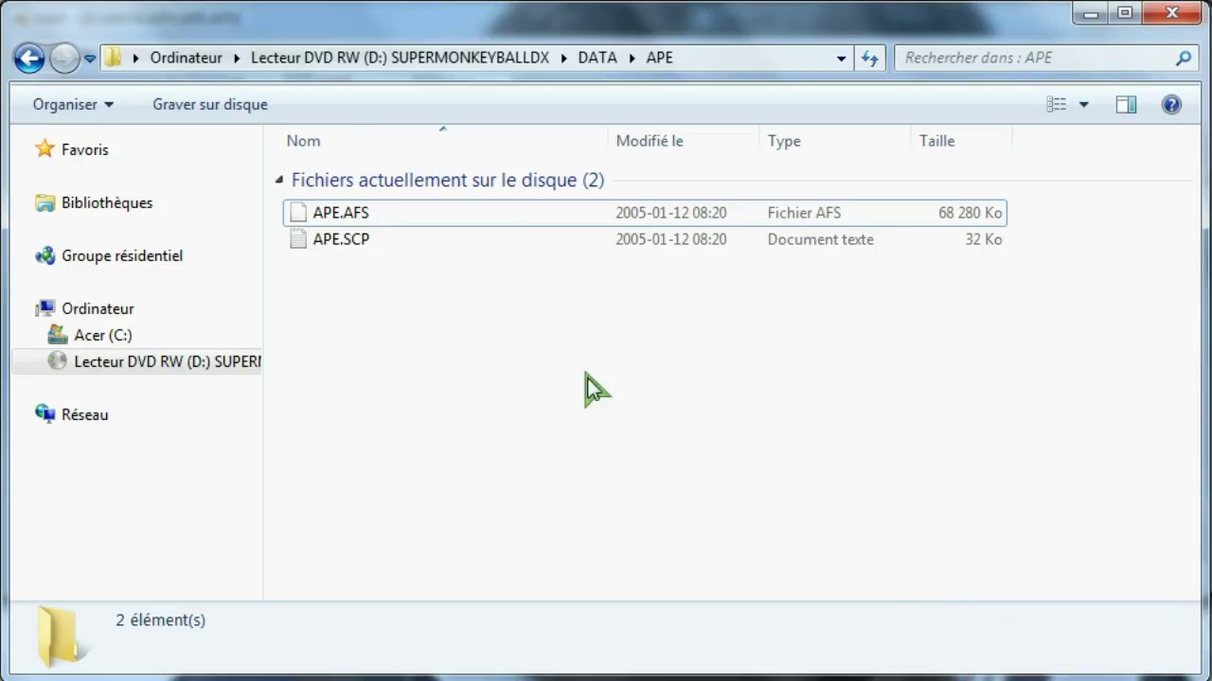
pyautogui.click(355, 242)
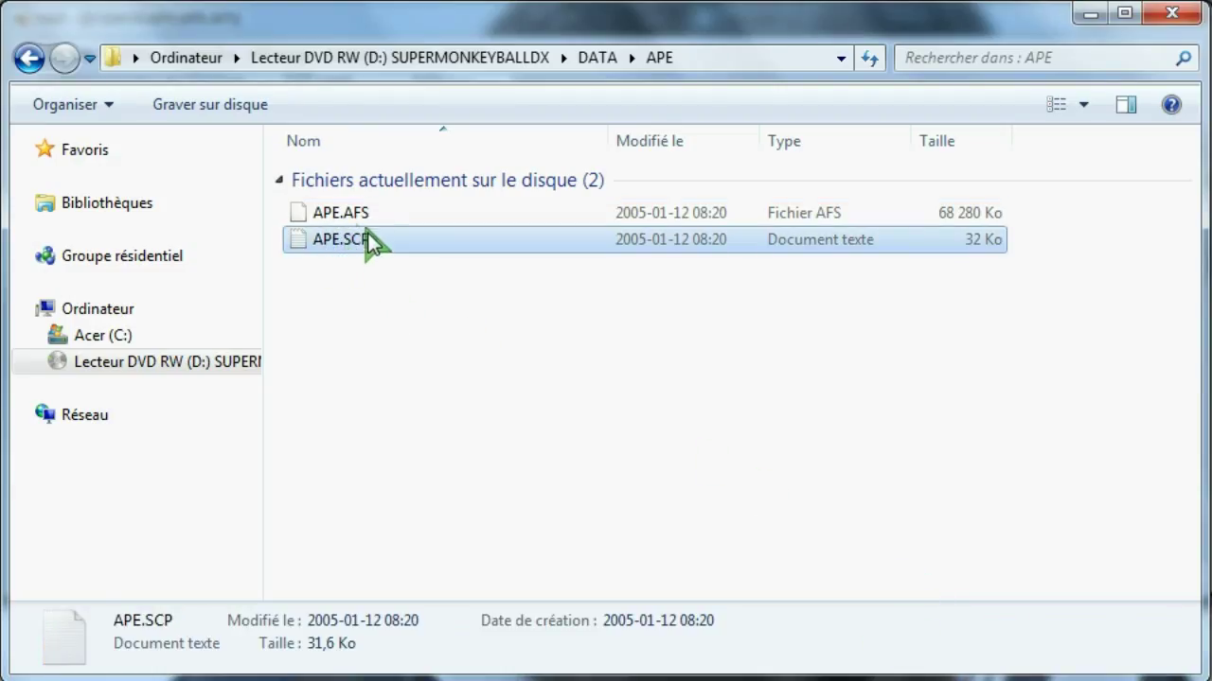
pyautogui.doubleClick(340, 244)
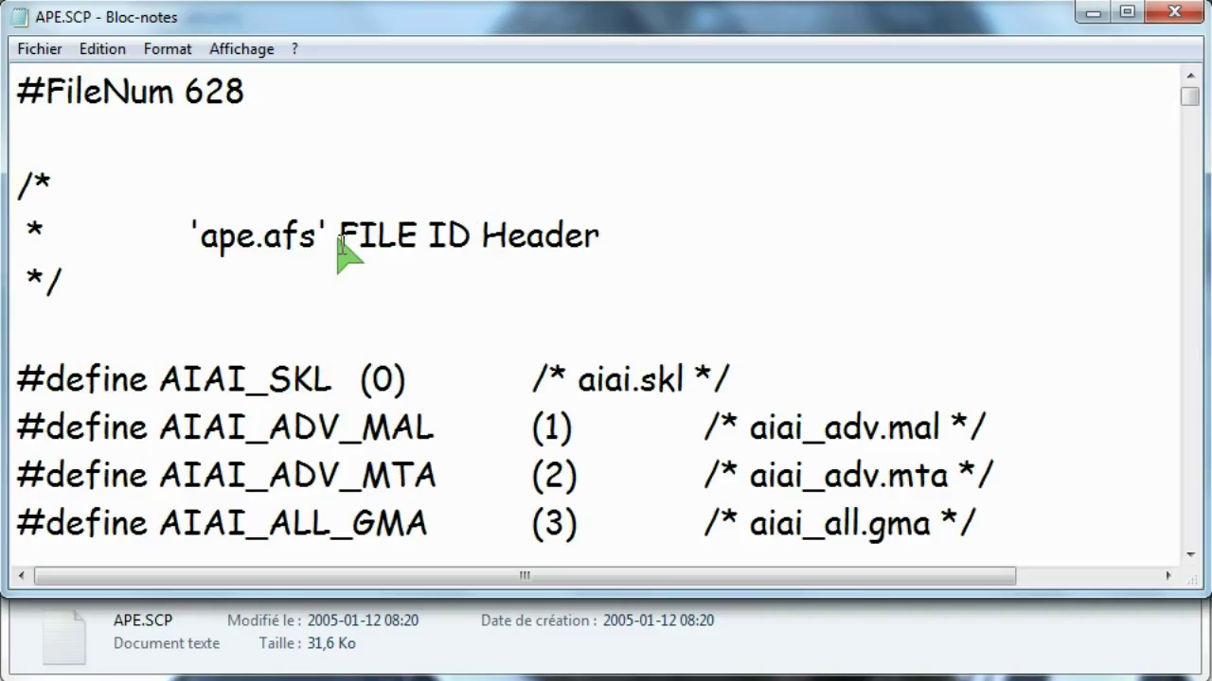
pyautogui.scroll(-2, 774, 431)
pyautogui.scroll(-7, 775, 431)
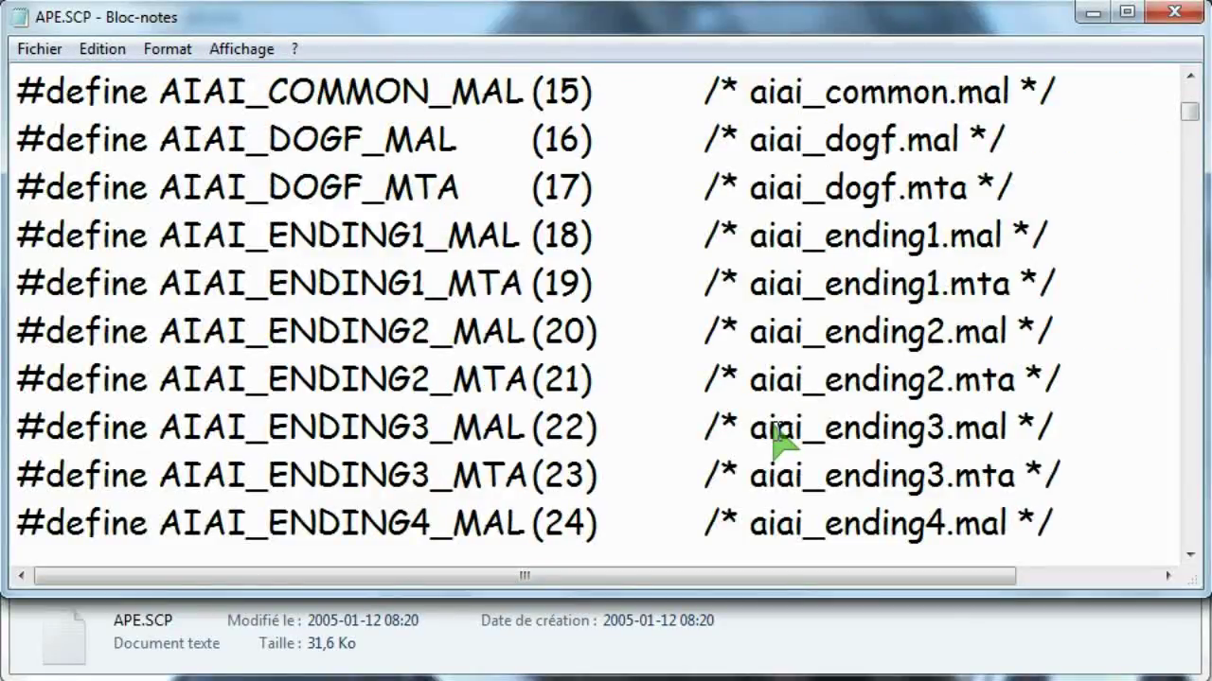
pyautogui.scroll(-3, 774, 430)
pyautogui.scroll(-5, 937, 276)
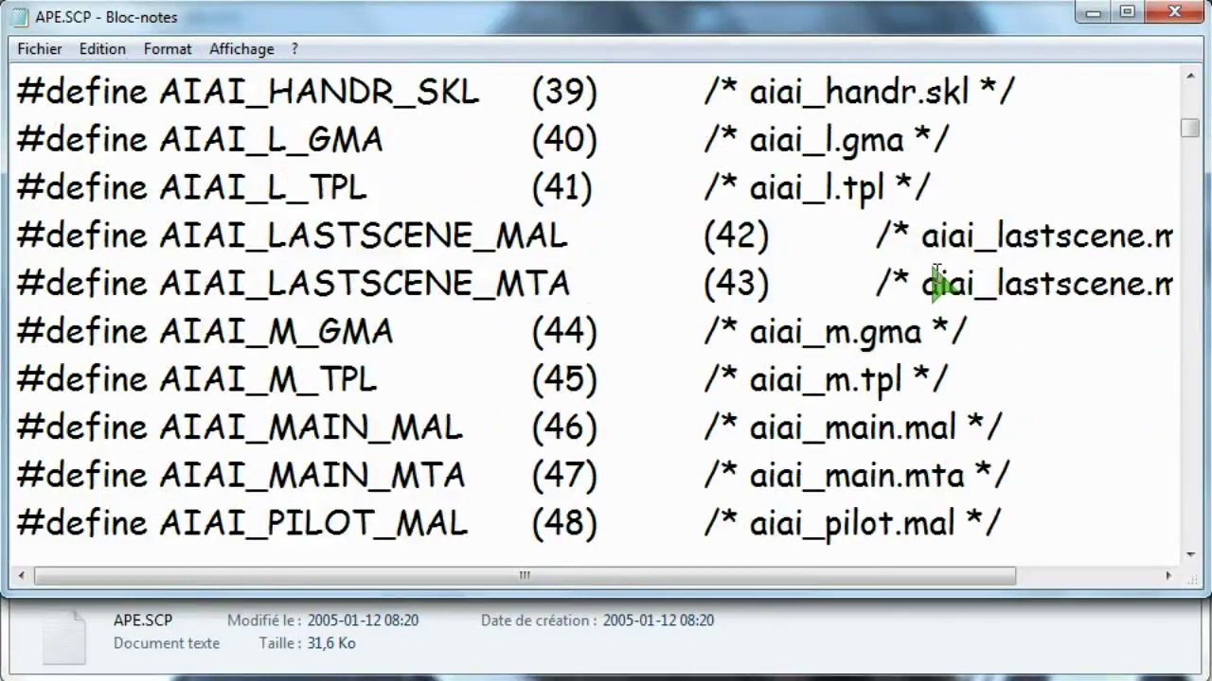
pyautogui.click(1170, 19)
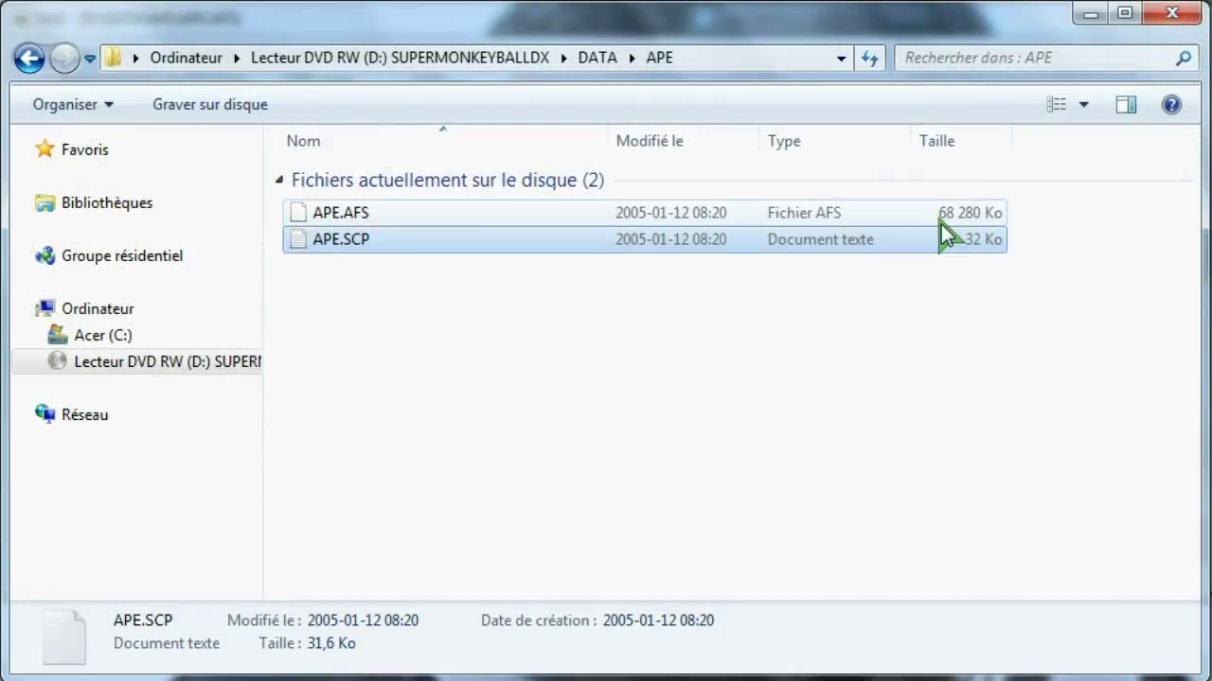
# - Switch back to HxD and go to hexadecimal position 13A0 relative to the beginning of APE.AFS
pyautogui.hotkey('alt', 'Tab')
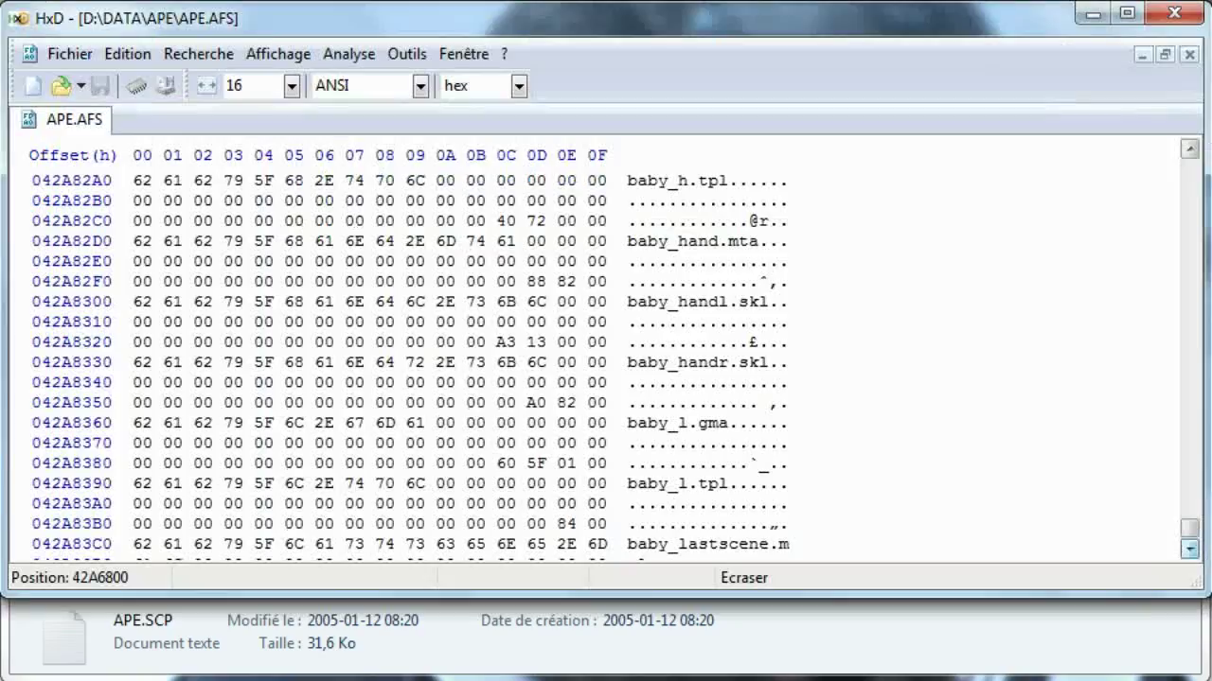
pyautogui.click(222, 54)
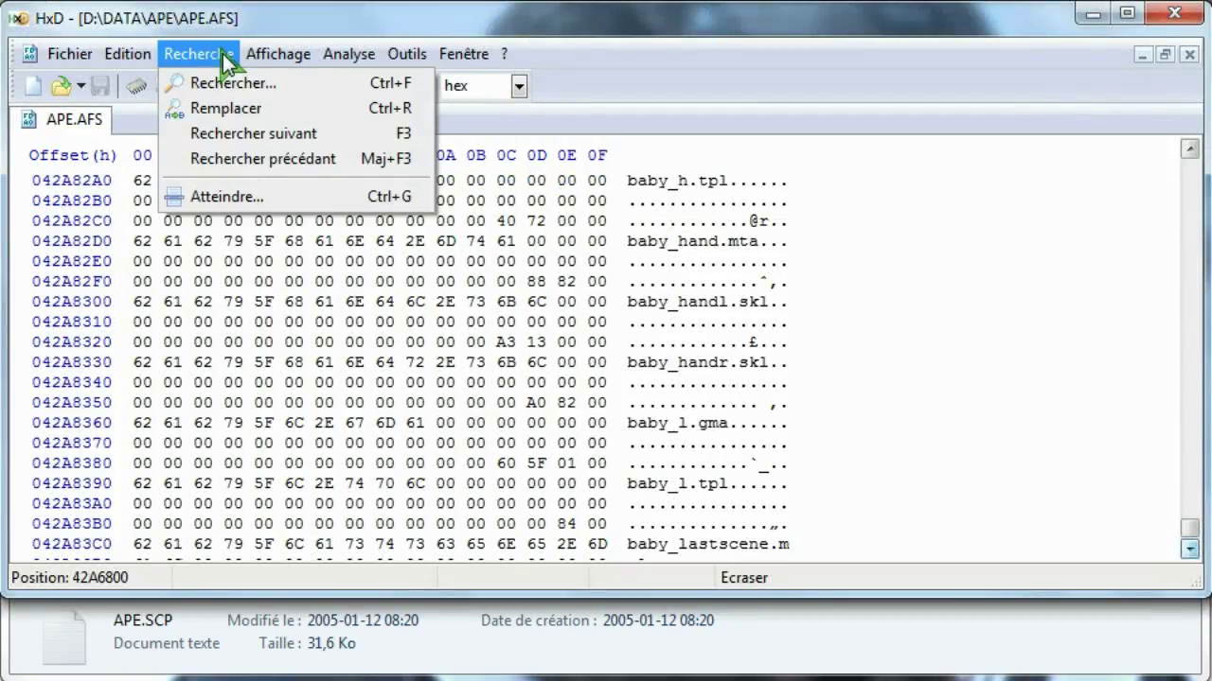
pyautogui.click(248, 193)
pyautogui.write('13A0')
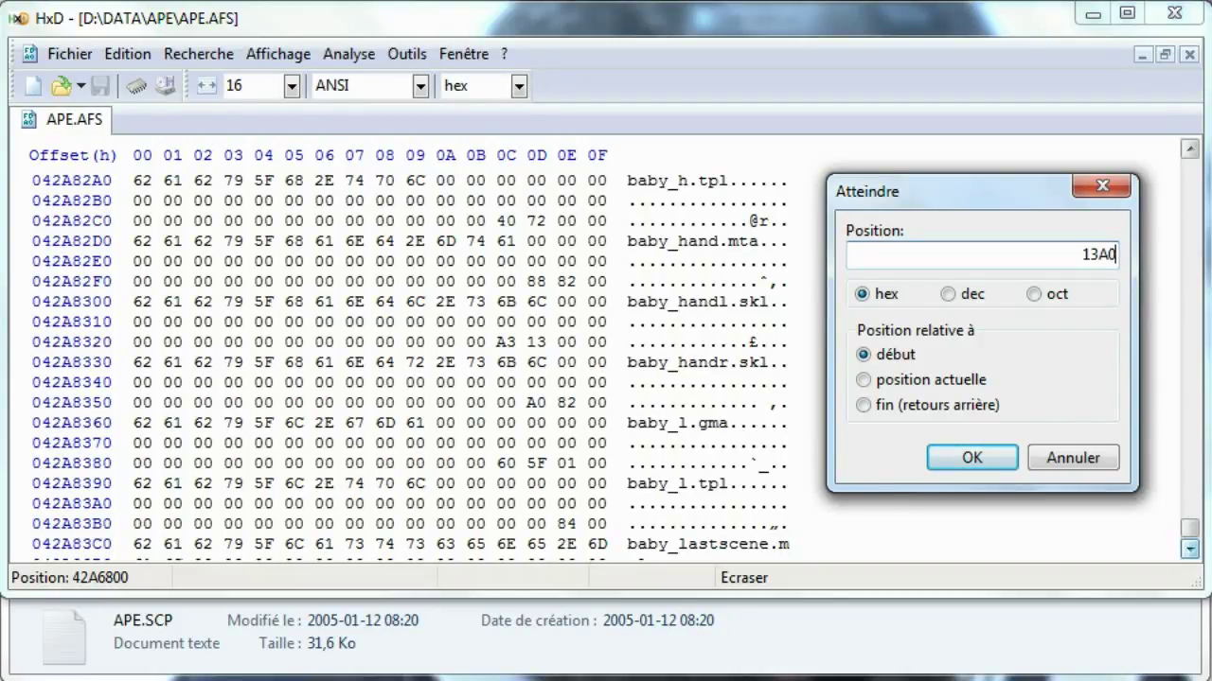
pyautogui.click(976, 455)
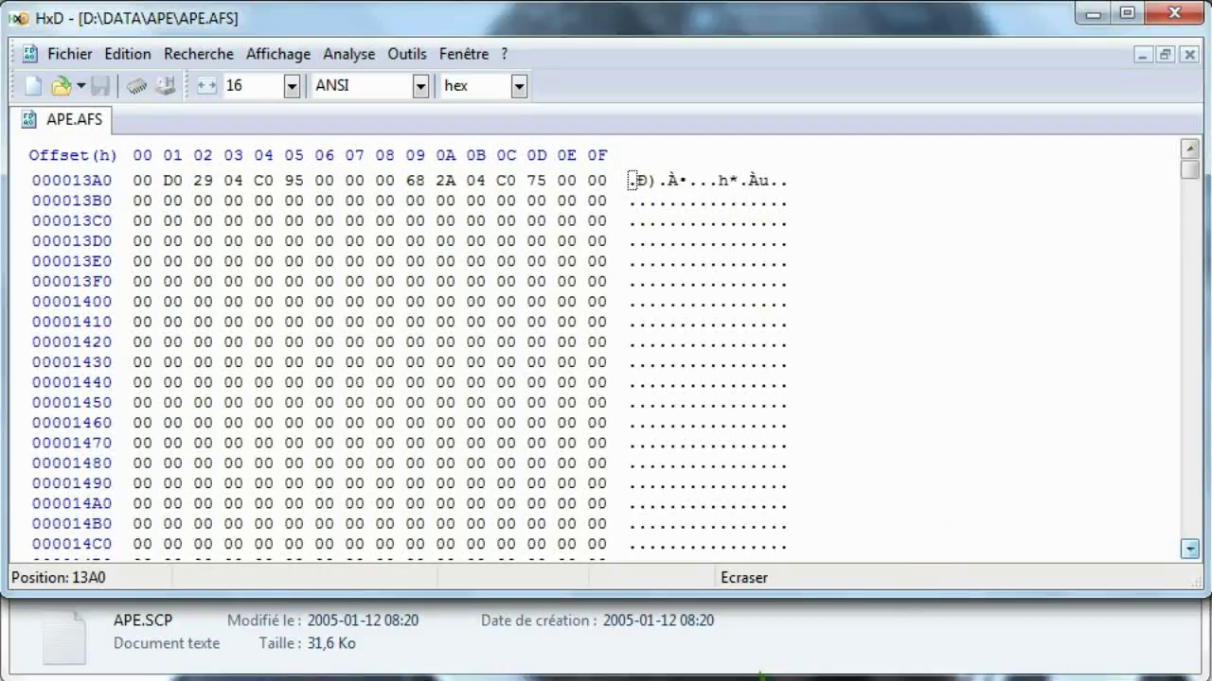
# - Mark the name list's start and length bytes at 13A8 and 13AC, and add 42A6800 and 75C0 in the hexadecimal calculator
pyautogui.moveTo(385, 180); pyautogui.dragTo(476, 180)
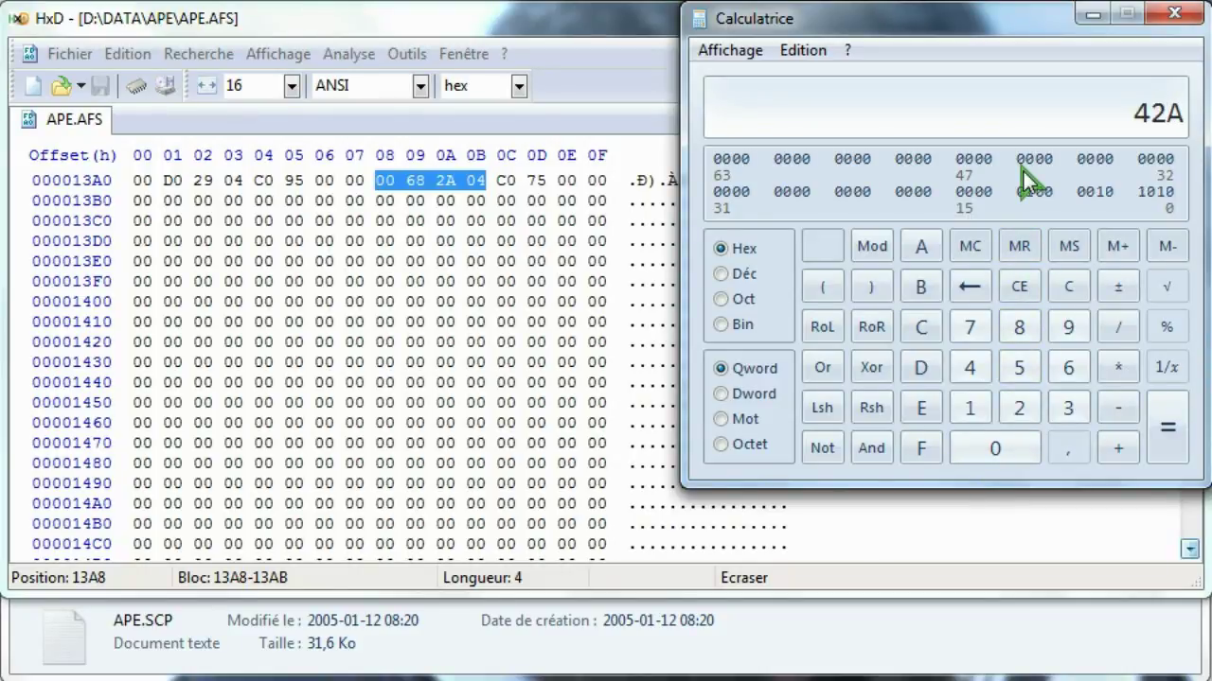
pyautogui.write('6800')
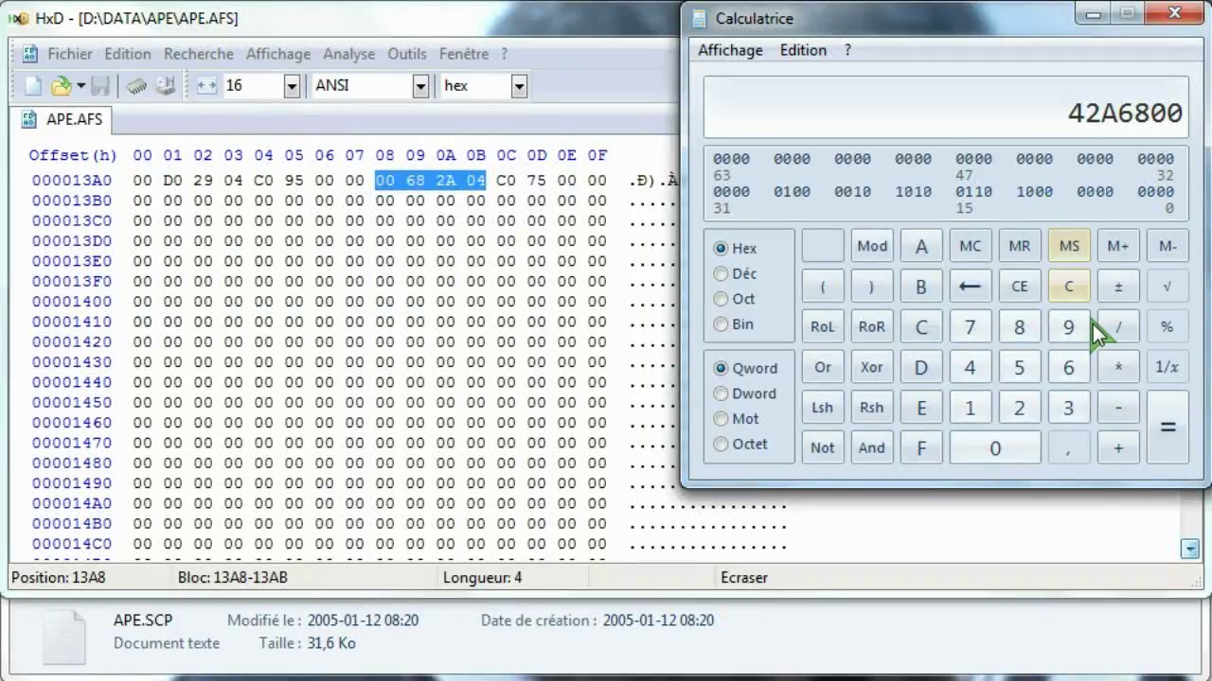
pyautogui.click(1117, 446)
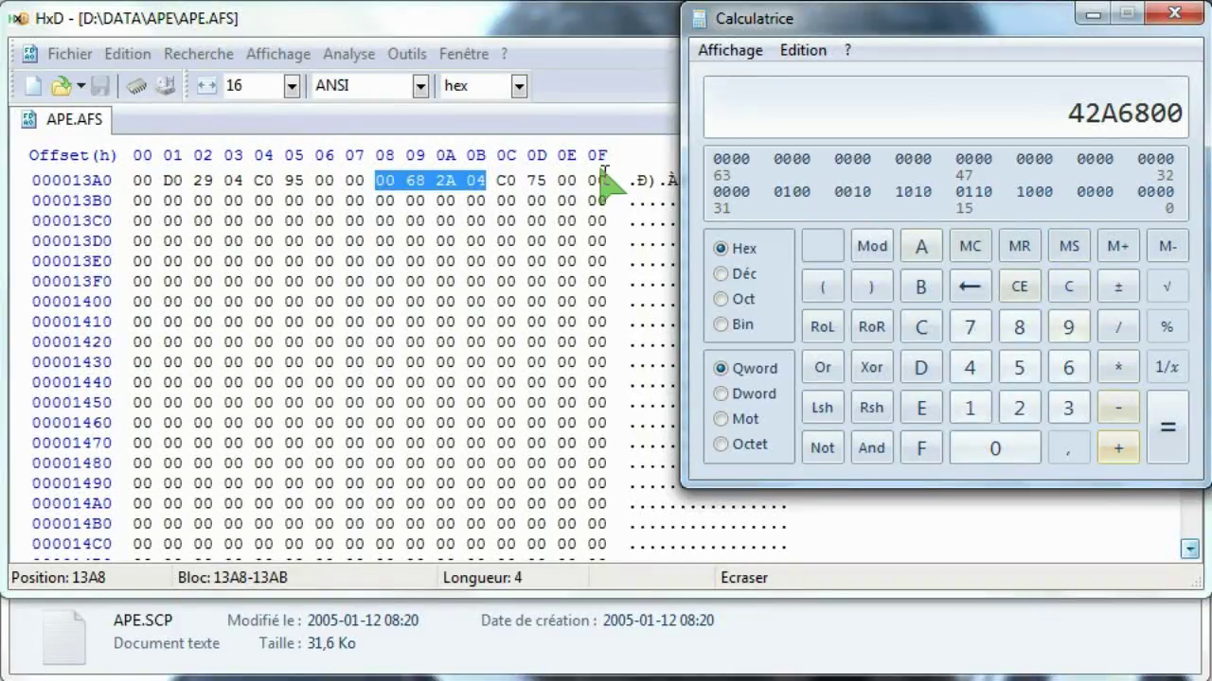
pyautogui.moveTo(500, 179); pyautogui.dragTo(607, 179)
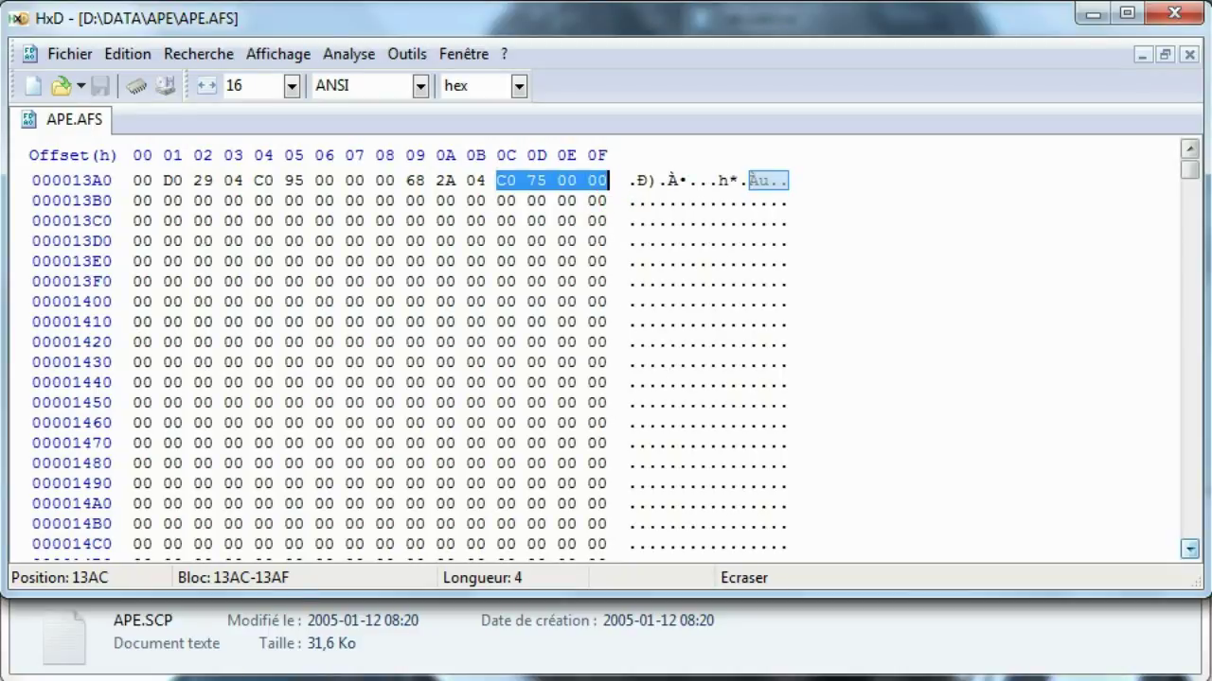
pyautogui.hotkey('alt', 'Tab')
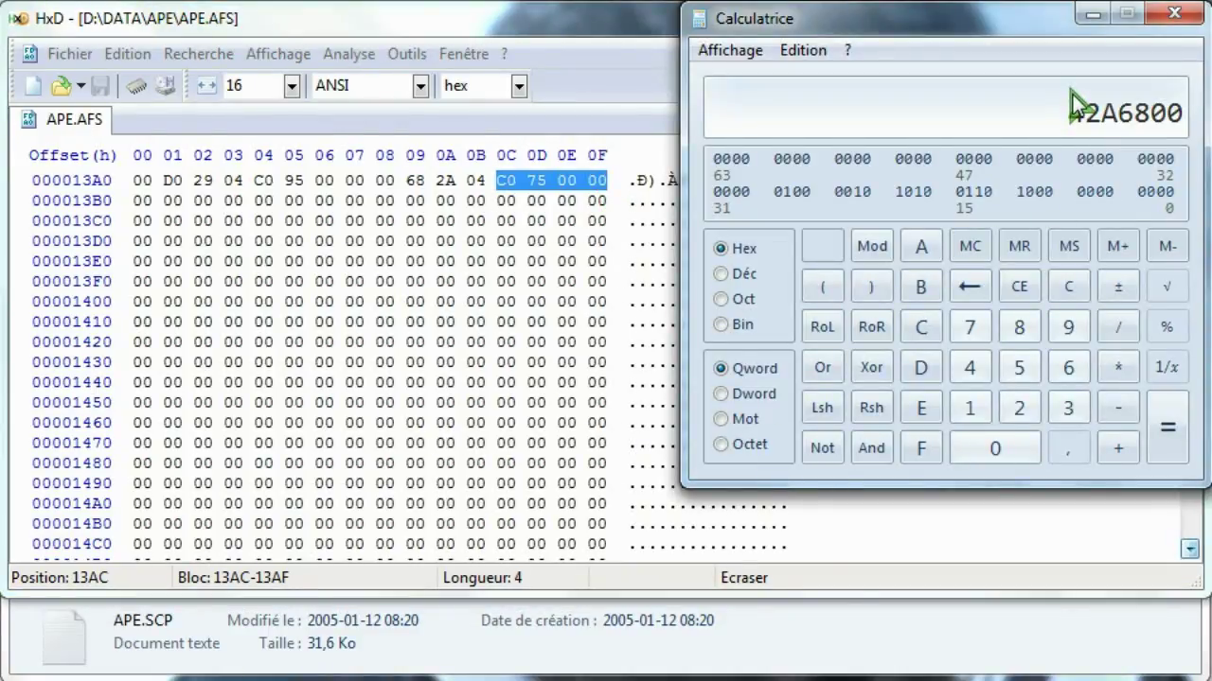
pyautogui.write('75')
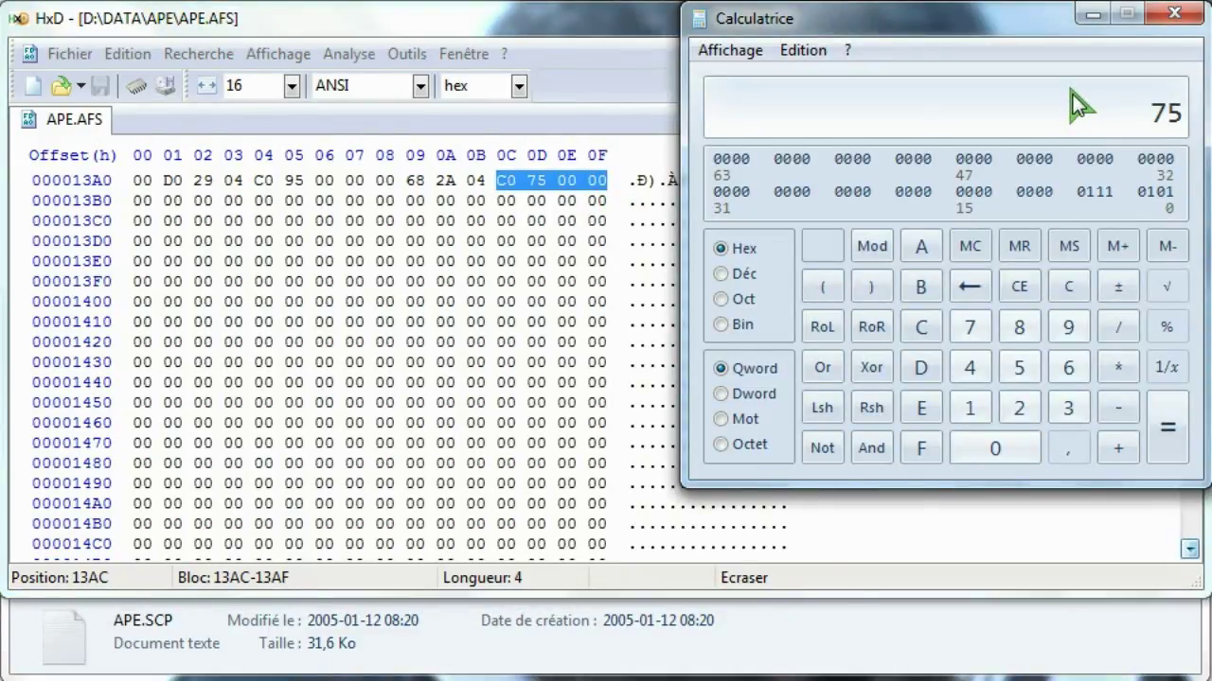
pyautogui.write('C0')
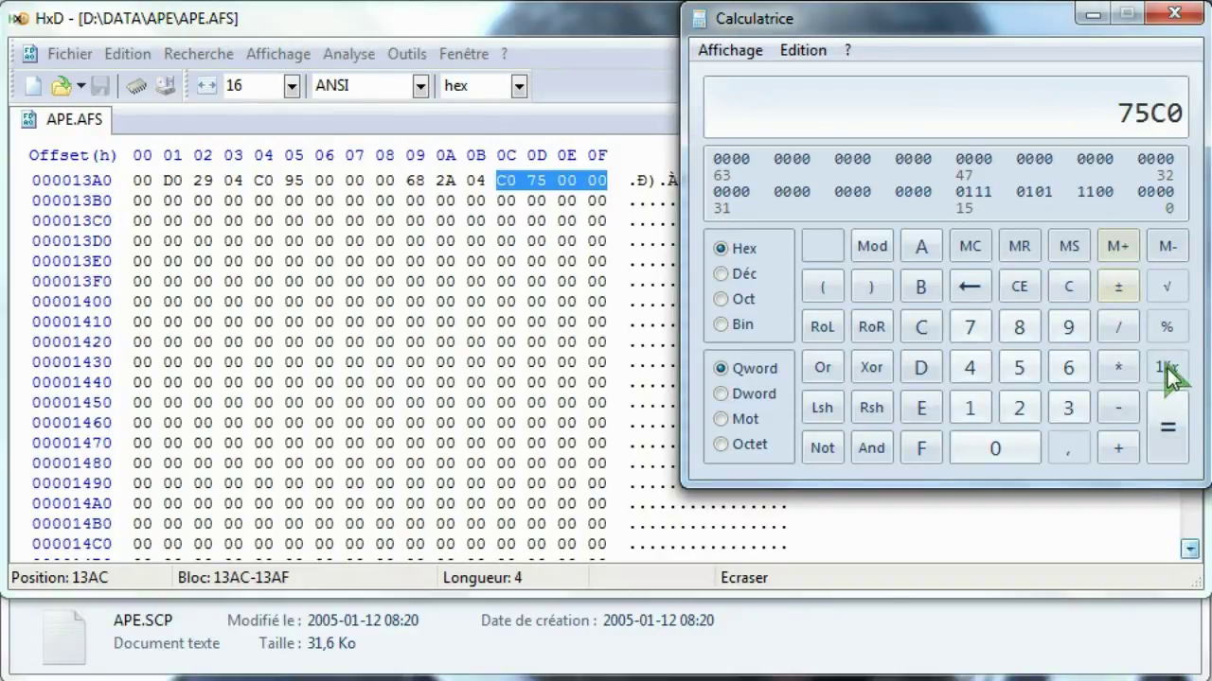
pyautogui.click(1167, 427)
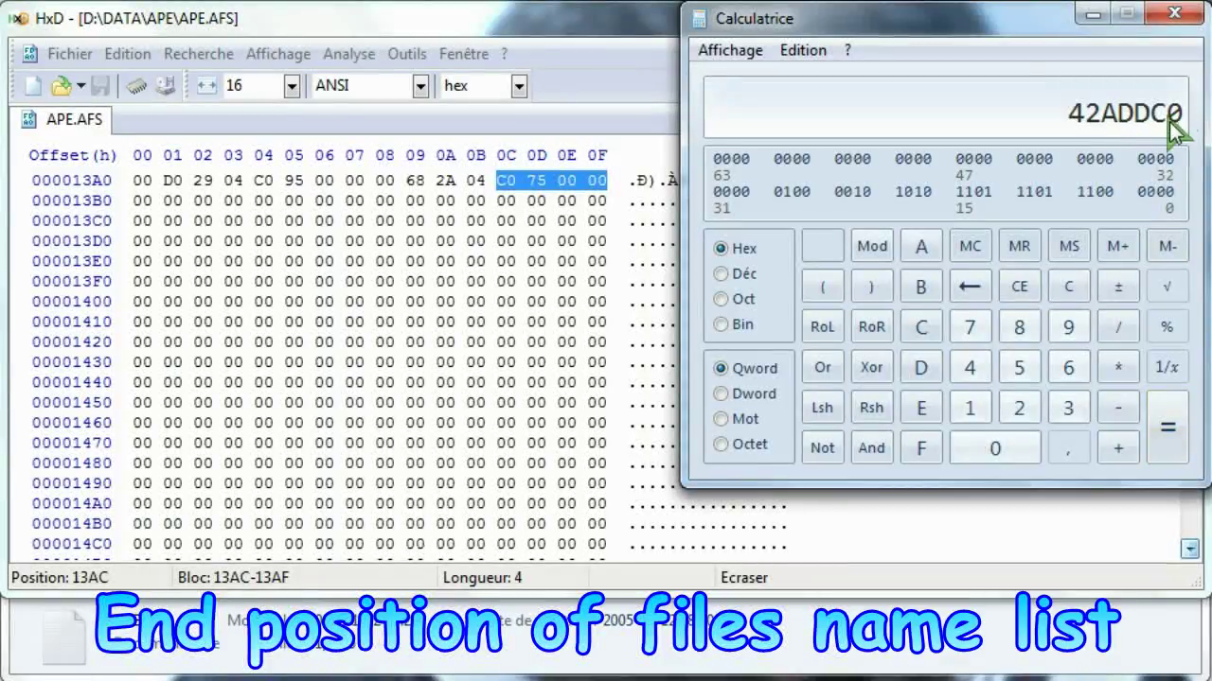
# - Copy the calculated sum and go to hexadecimal position 42ADDC0, the name list's end, relative to the beginning of APE.AFS
pyautogui.rightClick(1132, 121)
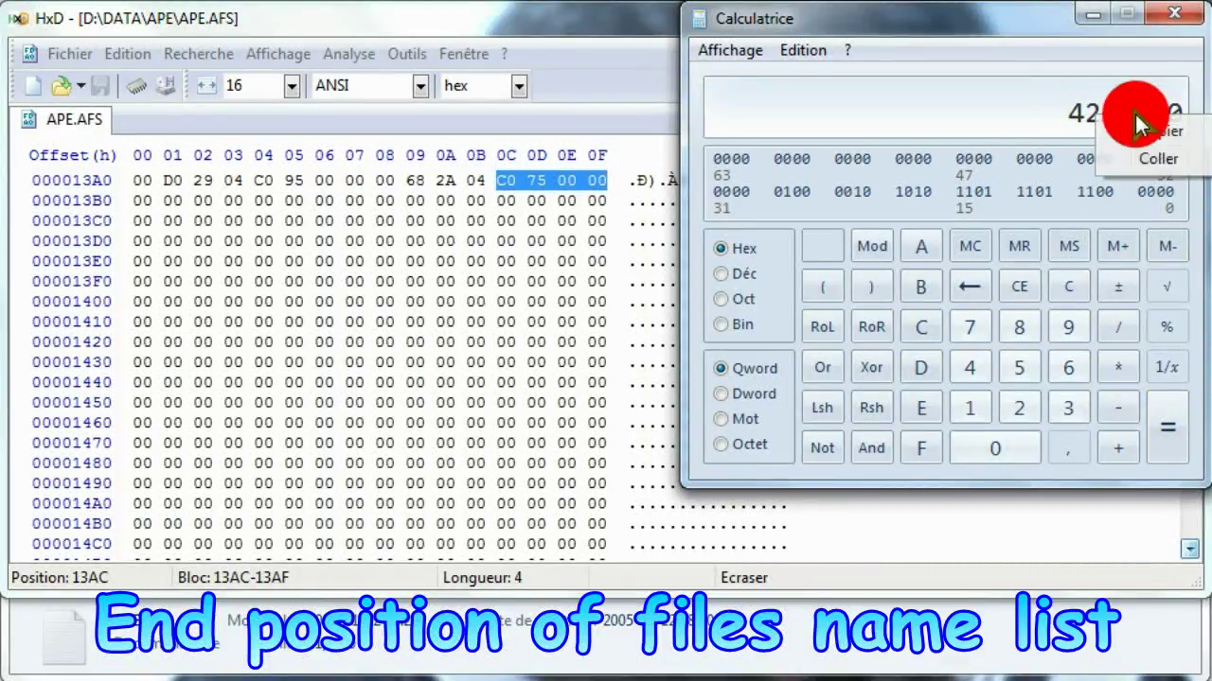
pyautogui.click(1155, 132)
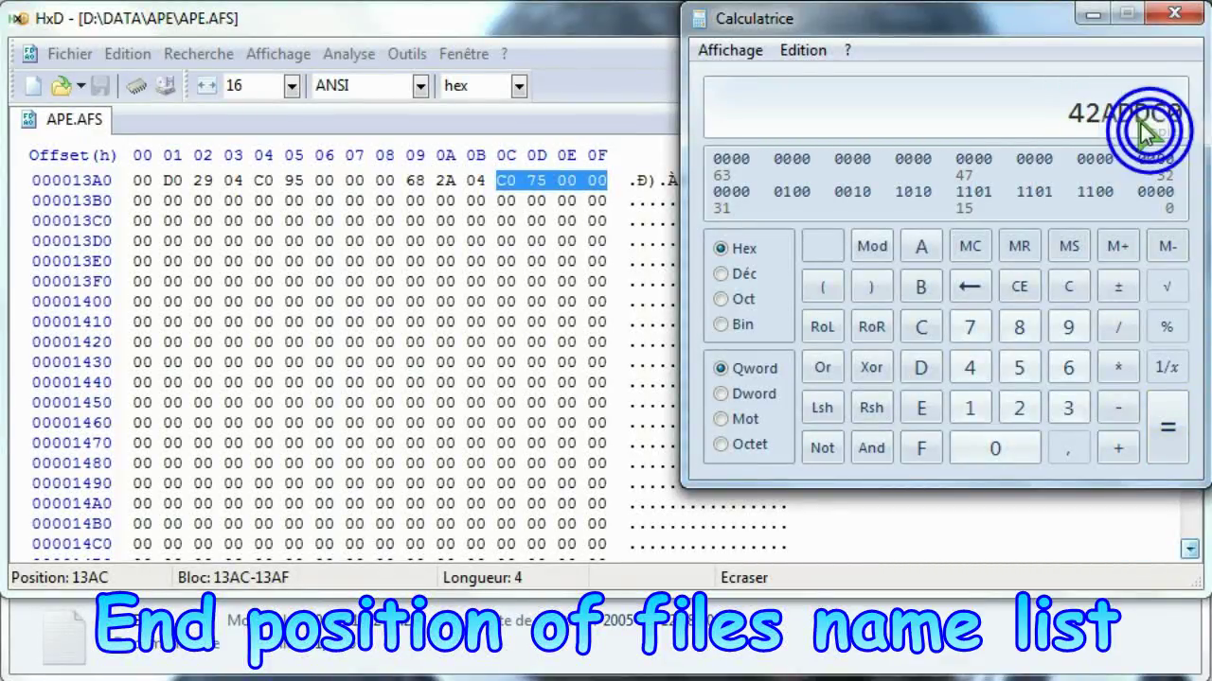
pyautogui.click(1093, 15)
pyautogui.click(155, 55)
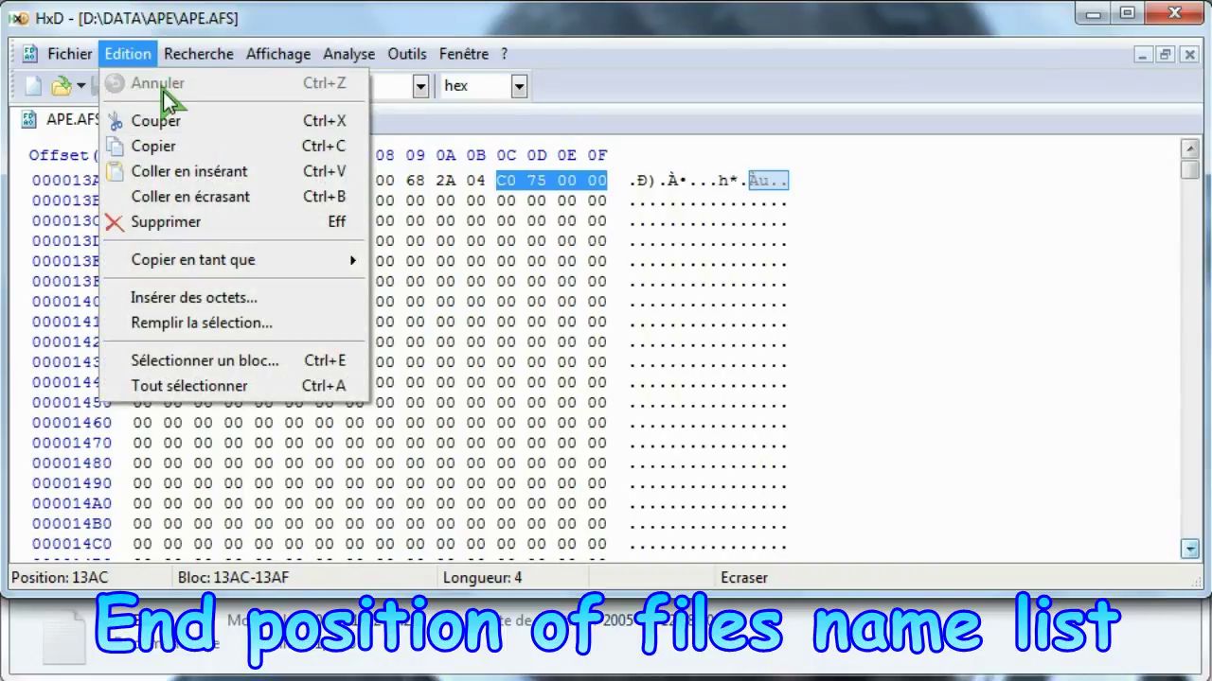
pyautogui.moveTo(198, 54)
pyautogui.click(226, 196)
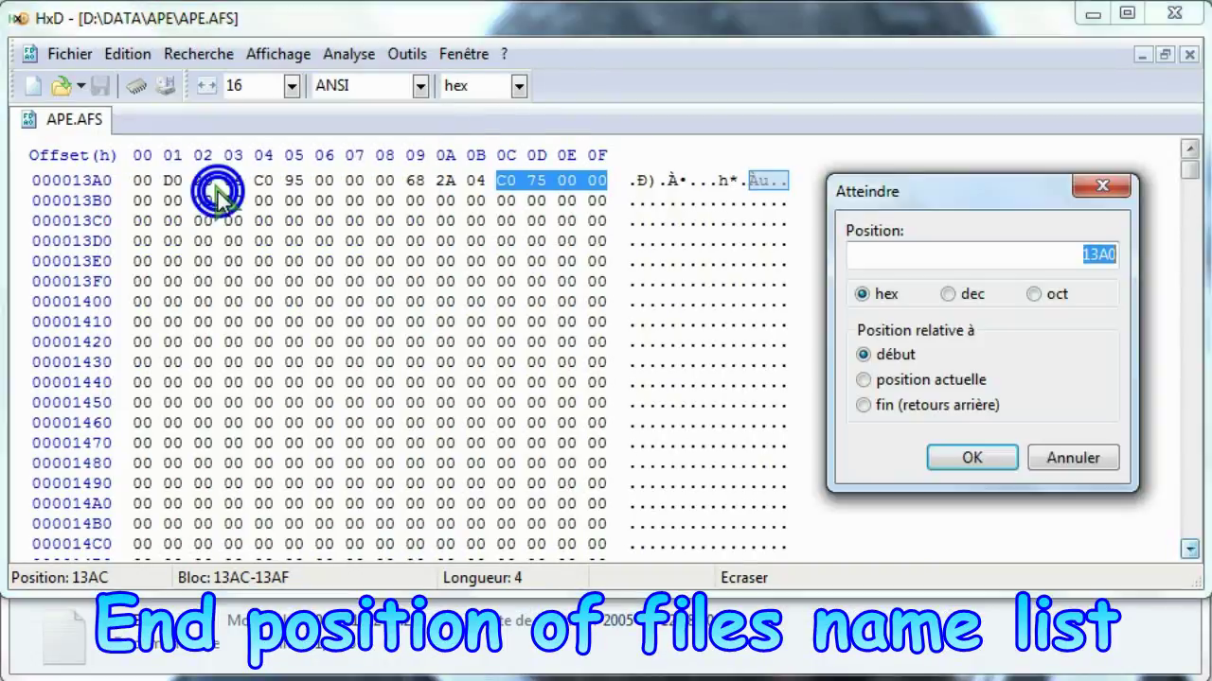
pyautogui.rightClick(1086, 255)
pyautogui.click(1020, 360)
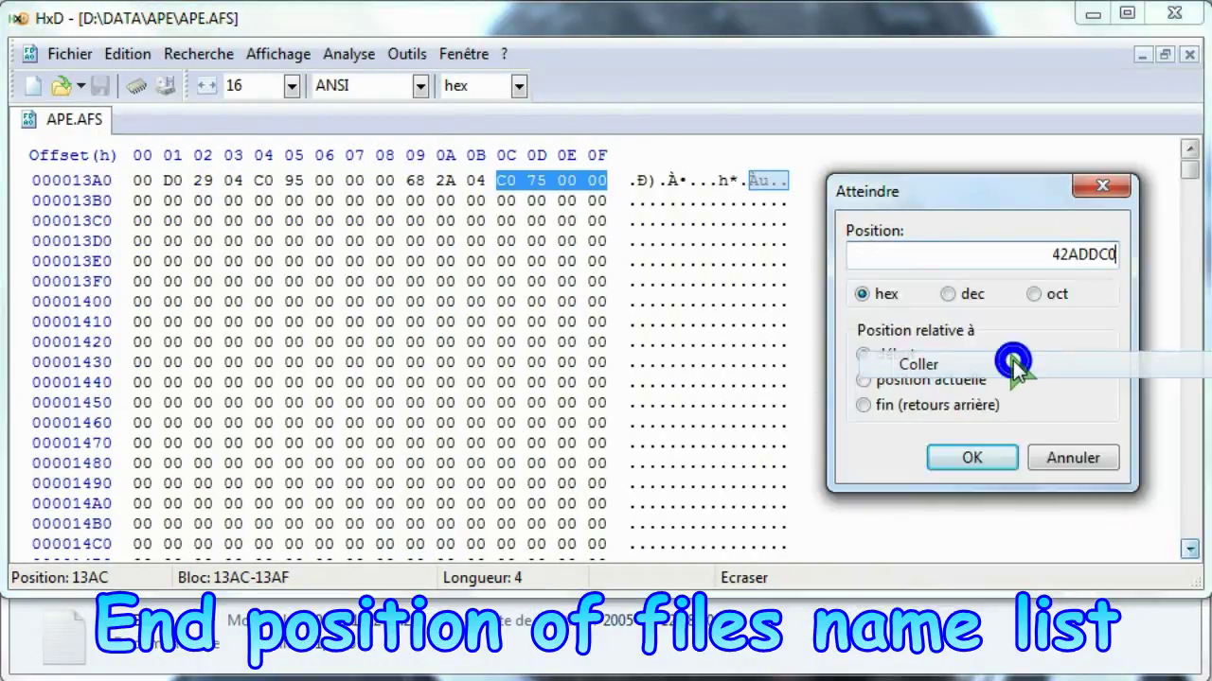
pyautogui.click(972, 458)
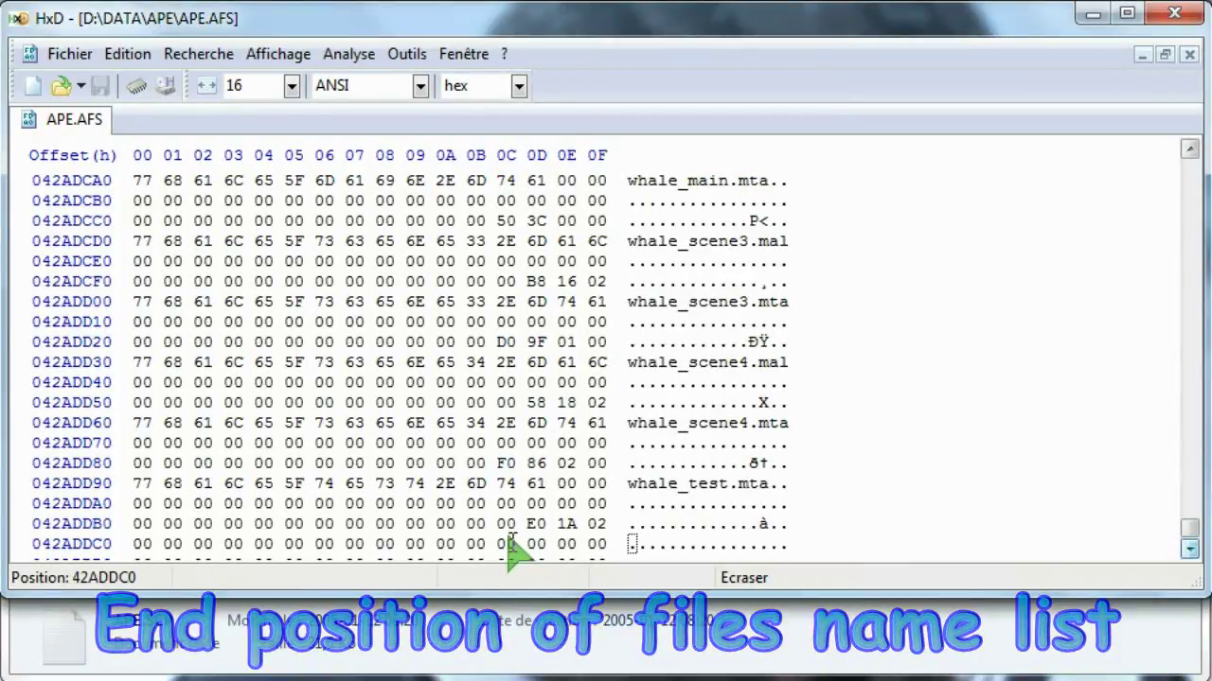
# - Examine the last name list entry, whale_test.mta, marking "test" in its name and the entry's final byte at 42ADDBF
pyautogui.click(688, 483)
pyautogui.moveTo(688, 483); pyautogui.dragTo(729, 483)
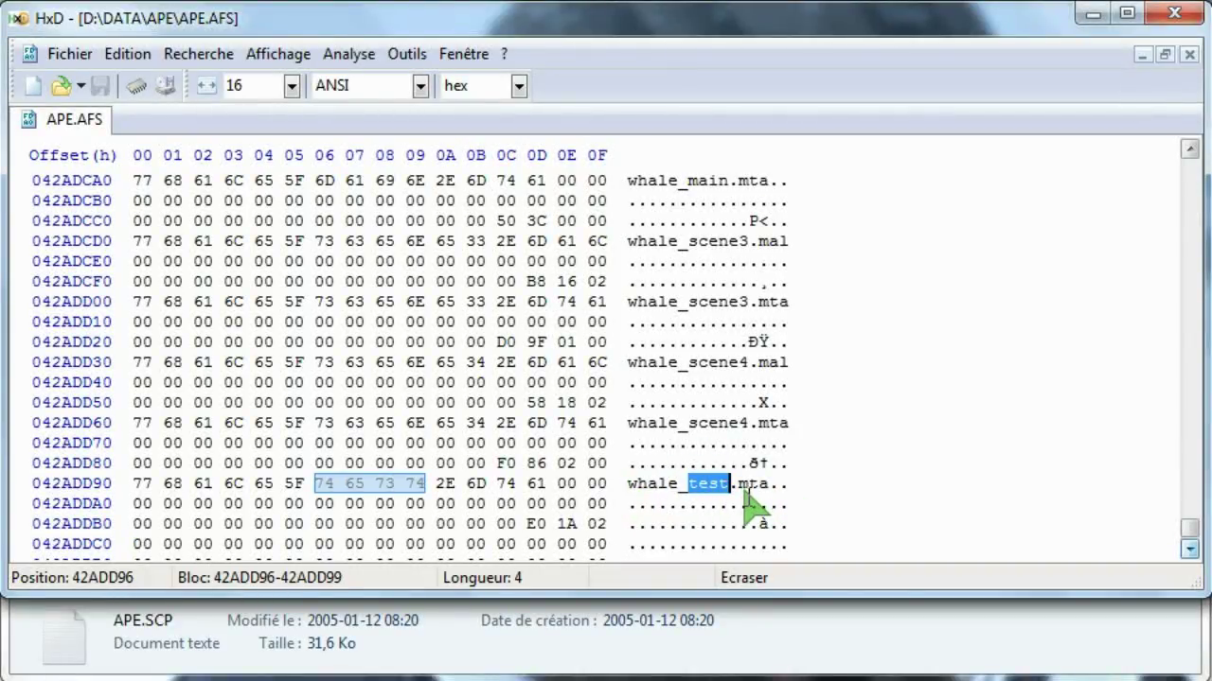
pyautogui.click(1189, 549)
pyautogui.click(1189, 549)
pyautogui.click(1189, 549)
pyautogui.click(1189, 549)
pyautogui.click(1188, 549)
pyautogui.click(1189, 549)
pyautogui.click(1189, 549)
pyautogui.click(1189, 549)
pyautogui.click(1189, 549)
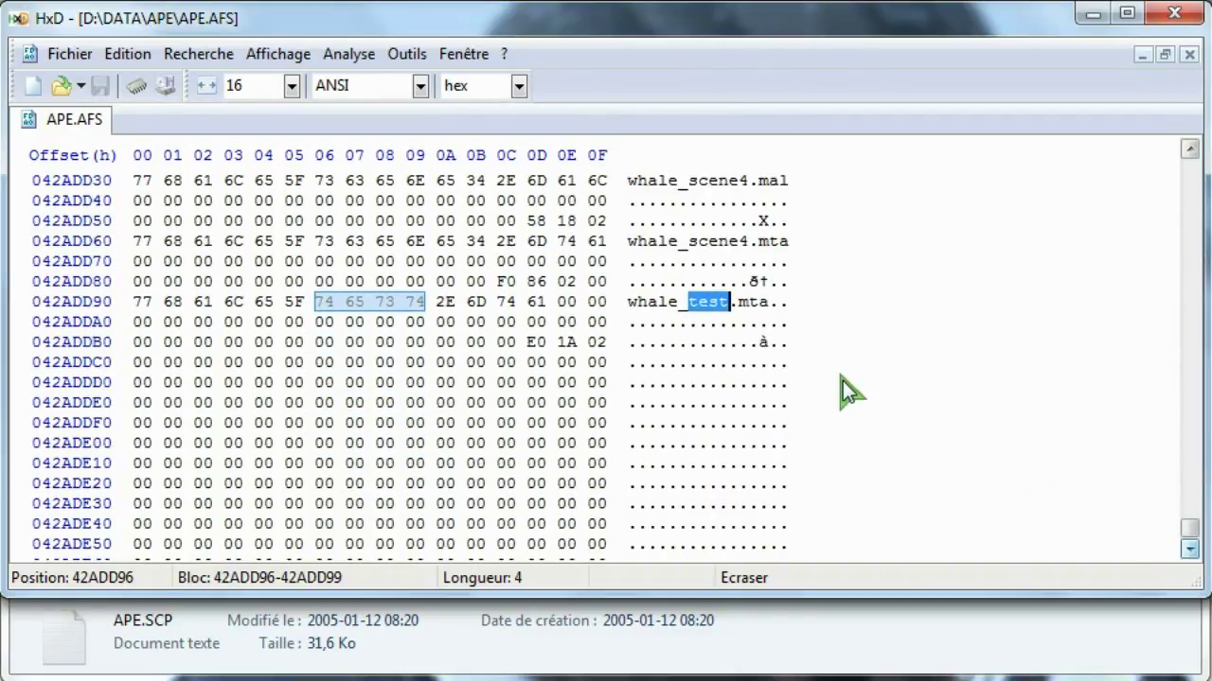
pyautogui.click(778, 341)
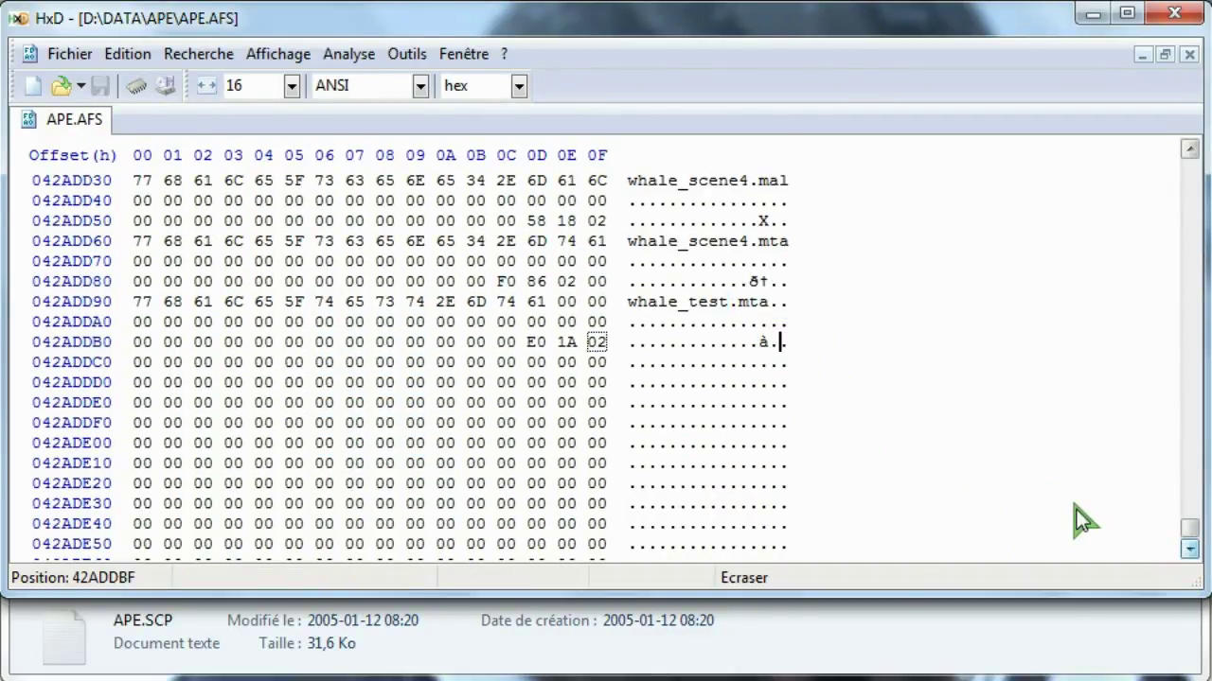
# - Examine the bytes from the name list's end to the end of APE.AFS, return to the file's beginning, and close HxD
pyautogui.click(1188, 549)
pyautogui.click(1189, 549)
pyautogui.click(1189, 549)
pyautogui.click(1189, 549)
pyautogui.click(1189, 548)
pyautogui.click(1188, 549)
pyautogui.click(1189, 549)
pyautogui.click(1189, 549)
pyautogui.click(1189, 549)
pyautogui.click(1189, 549)
pyautogui.click(1188, 549)
pyautogui.click(1188, 549)
pyautogui.click(1189, 549)
pyautogui.click(1189, 549)
pyautogui.click(1189, 549)
pyautogui.click(1189, 549)
pyautogui.click(1189, 549)
pyautogui.click(1189, 549)
pyautogui.click(1189, 549)
pyautogui.click(1189, 549)
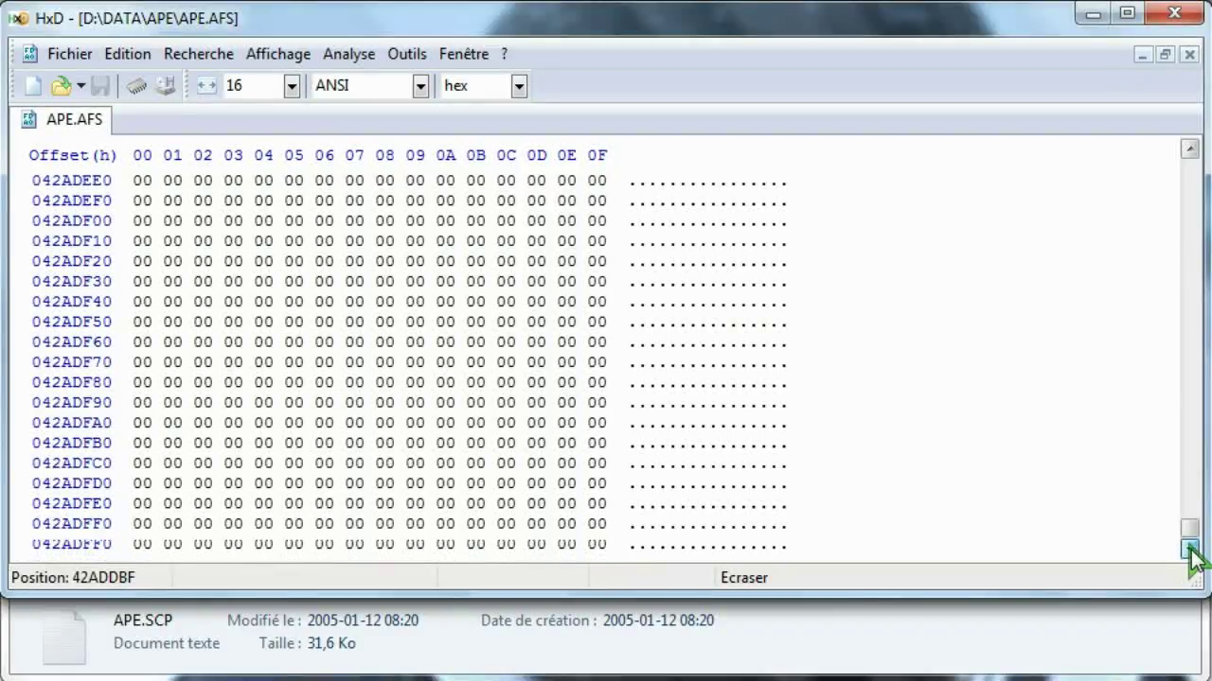
pyautogui.click(1189, 549)
pyautogui.click(1189, 549)
pyautogui.click(1189, 549)
pyautogui.click(1189, 549)
pyautogui.click(1189, 549)
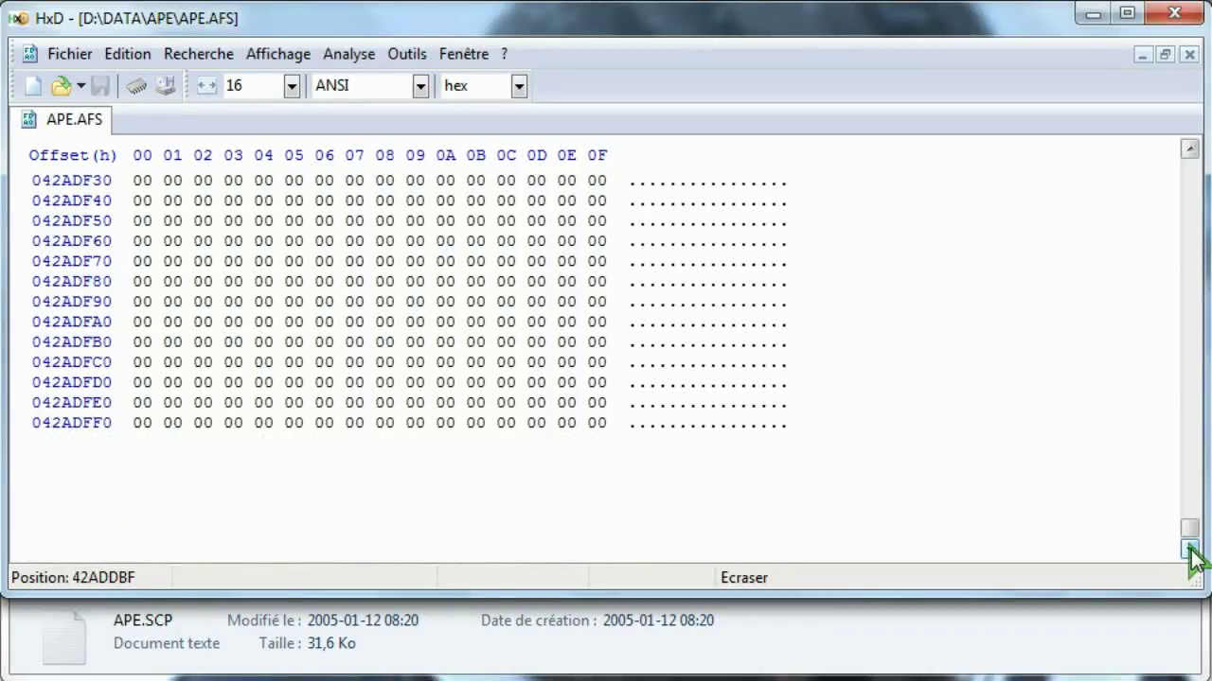
pyautogui.click(1190, 524)
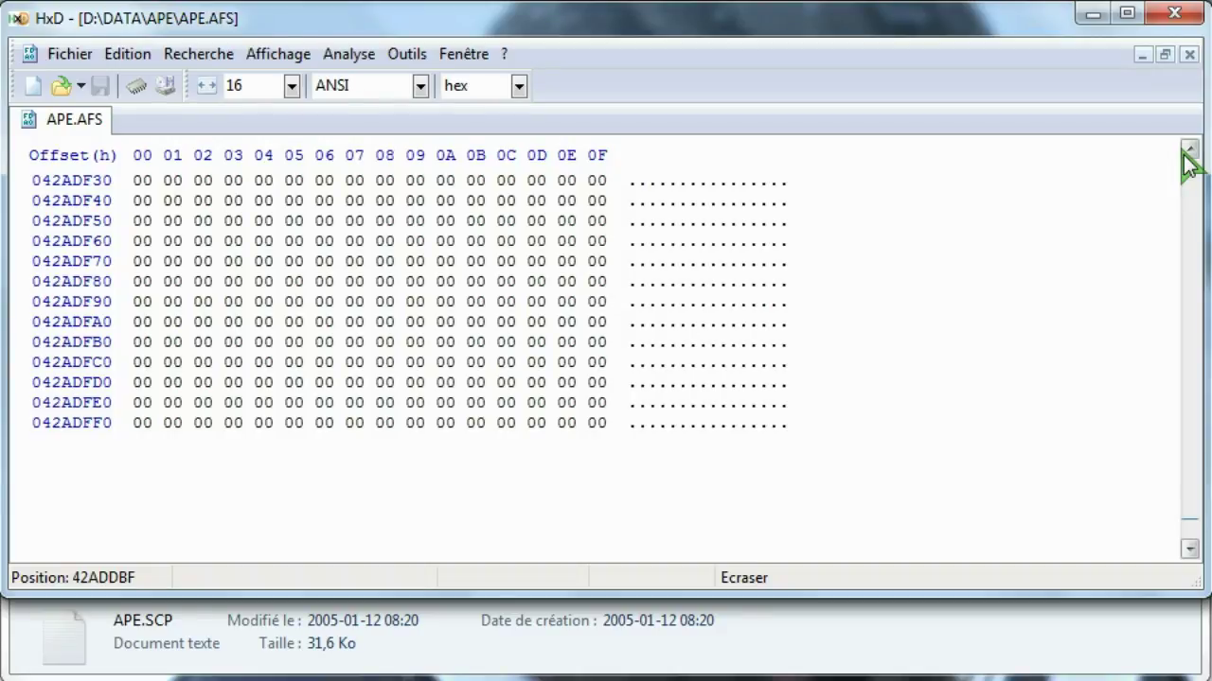
pyautogui.moveTo(1189, 163); pyautogui.dragTo(1190, 163)
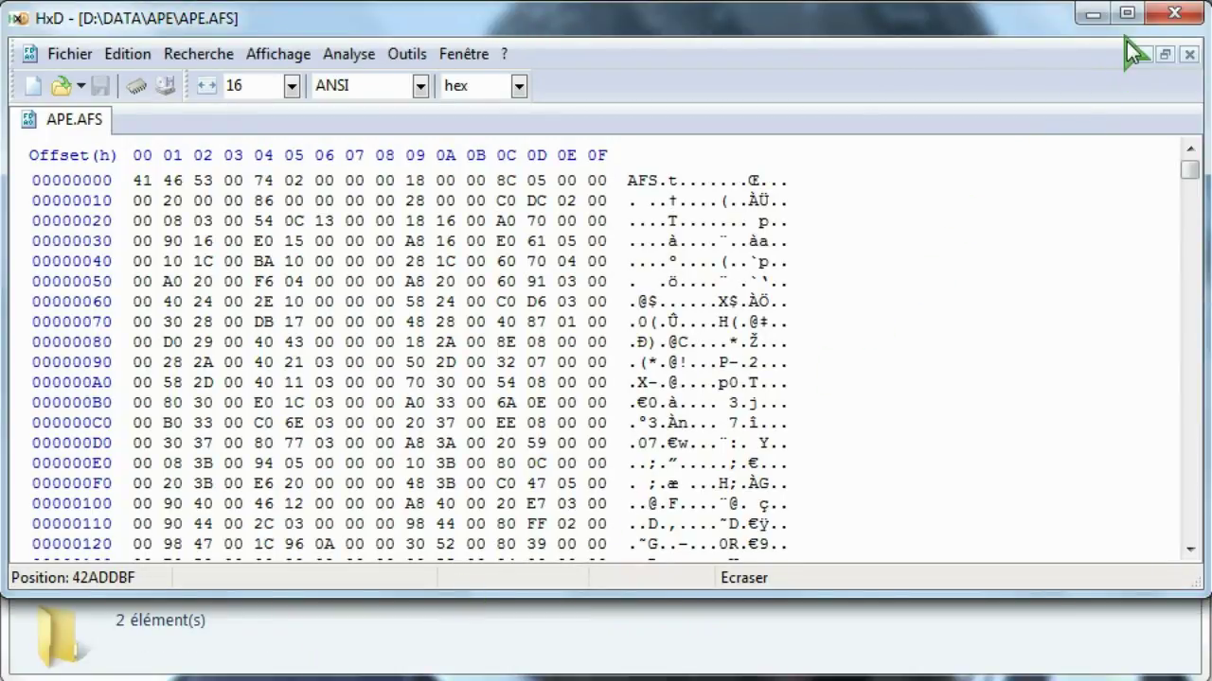
pyautogui.click(1154, 15)
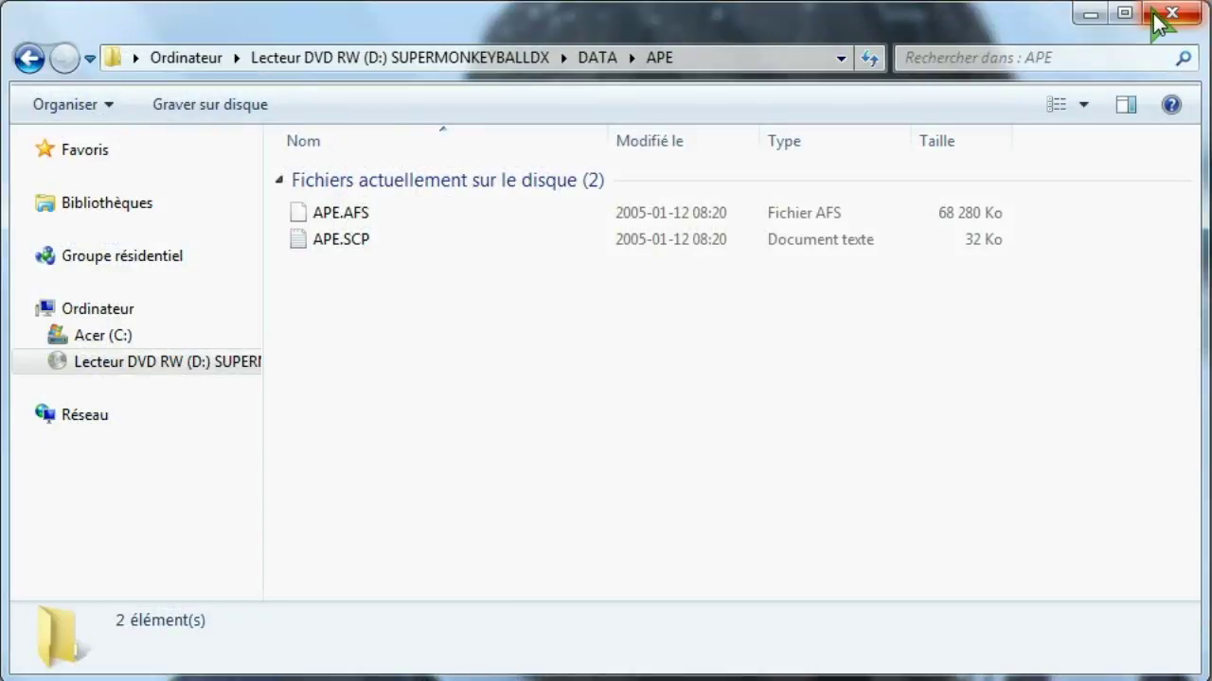
# - Leave the APE folder, open the STAGE folder in the disc's DATA folder, and select STAGE.AFS
pyautogui.click(336, 237)
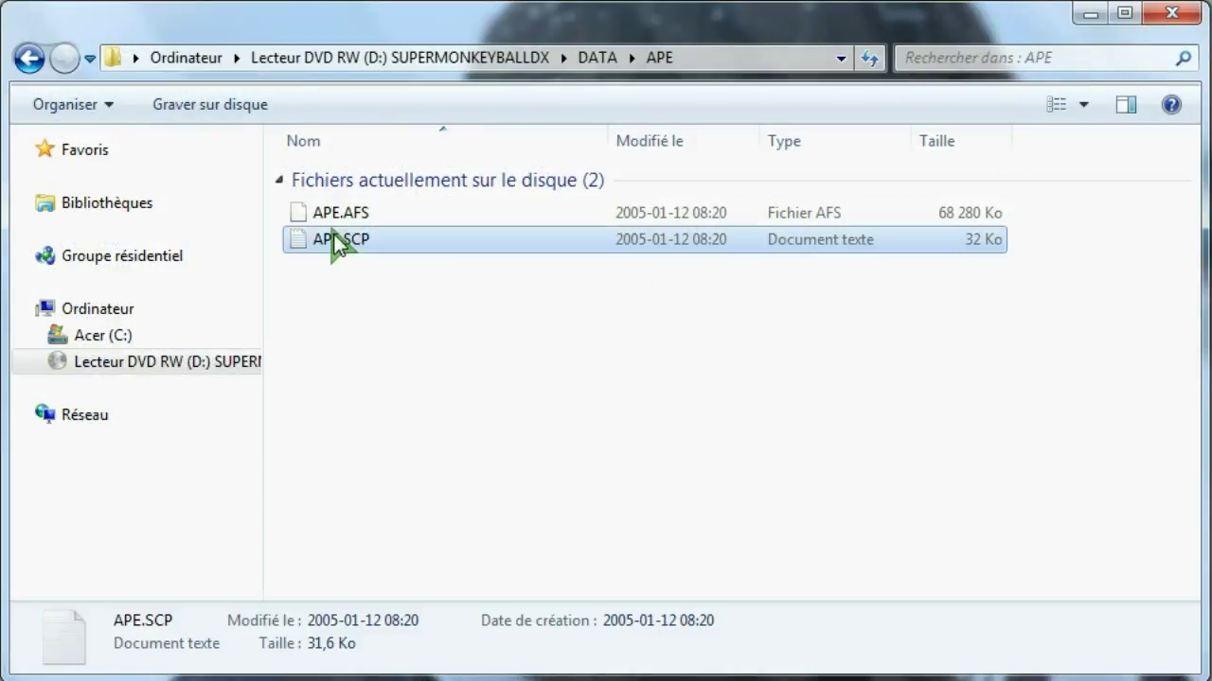
pyautogui.click(336, 212)
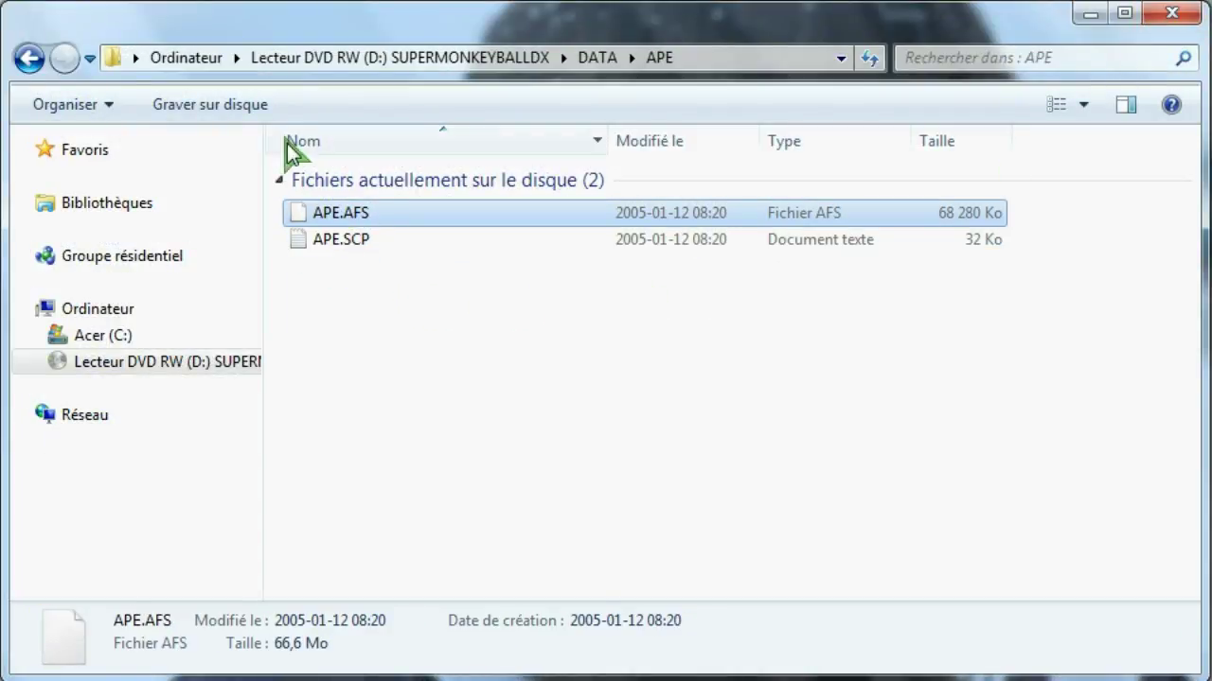
pyautogui.click(29, 53)
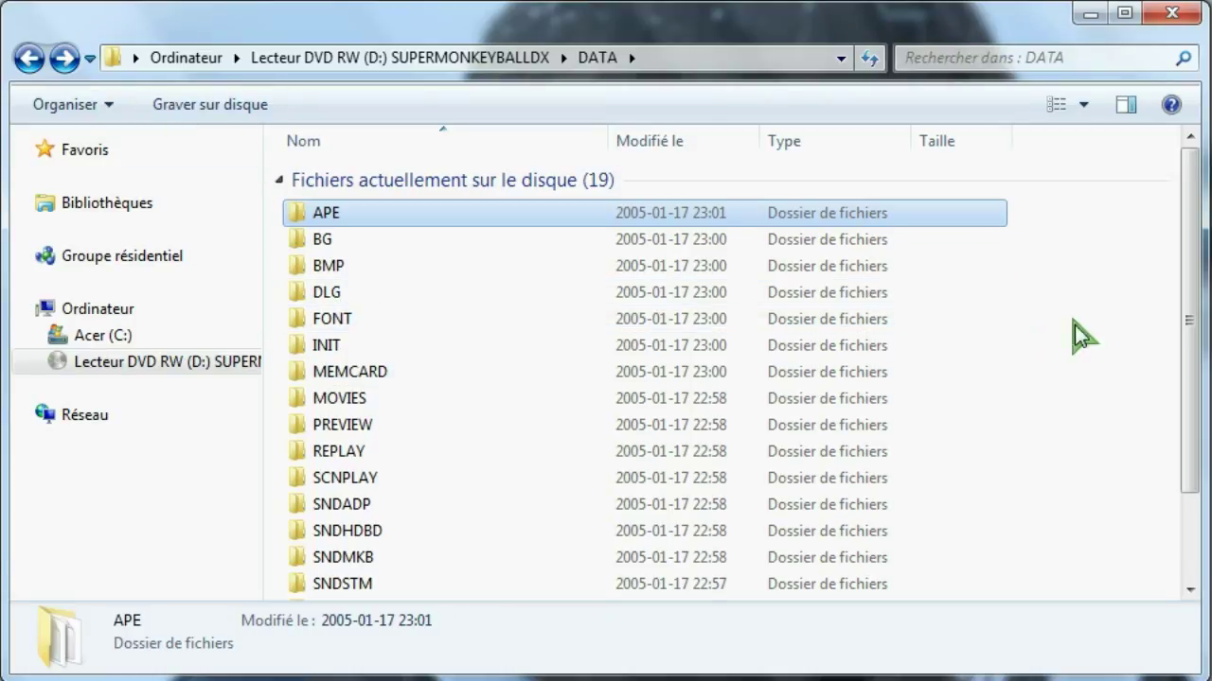
pyautogui.moveTo(1193, 227); pyautogui.dragTo(1193, 330)
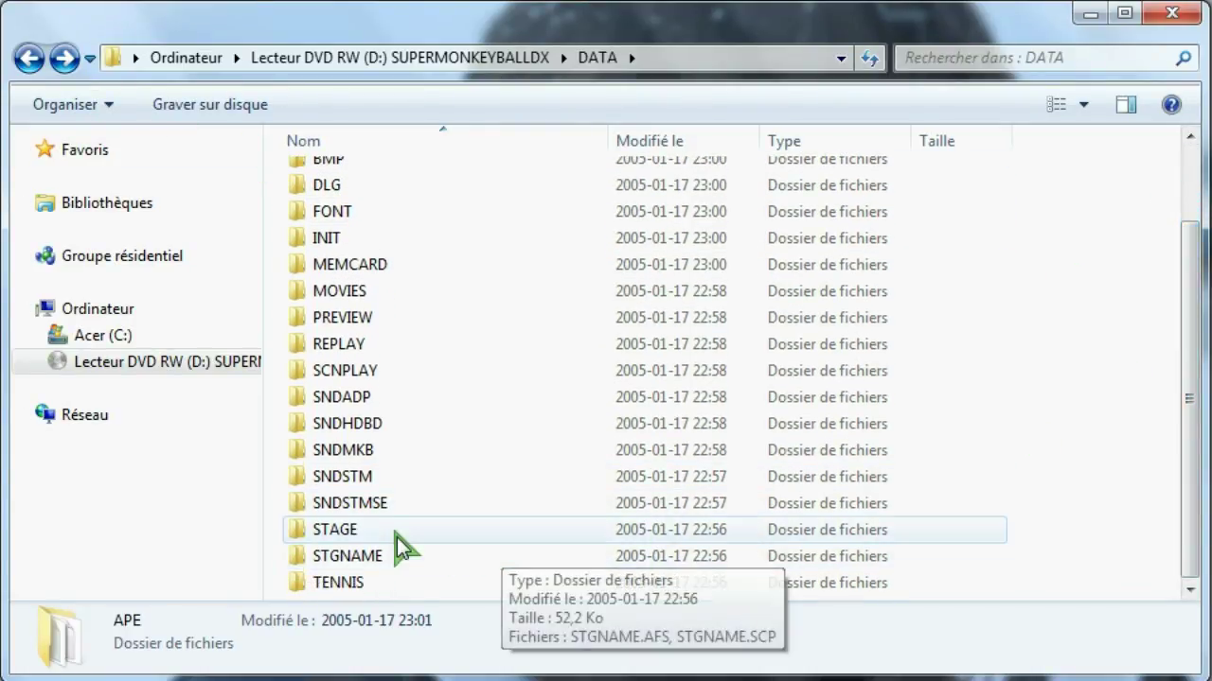
pyautogui.doubleClick(340, 536)
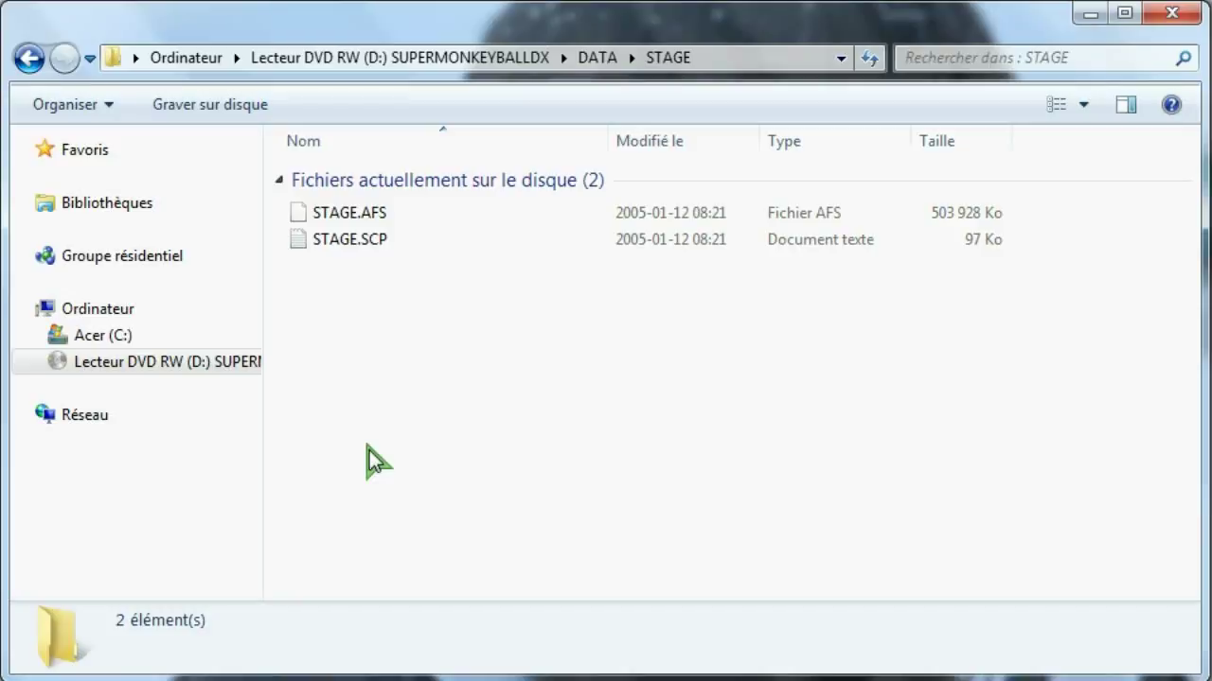
pyautogui.click(369, 217)
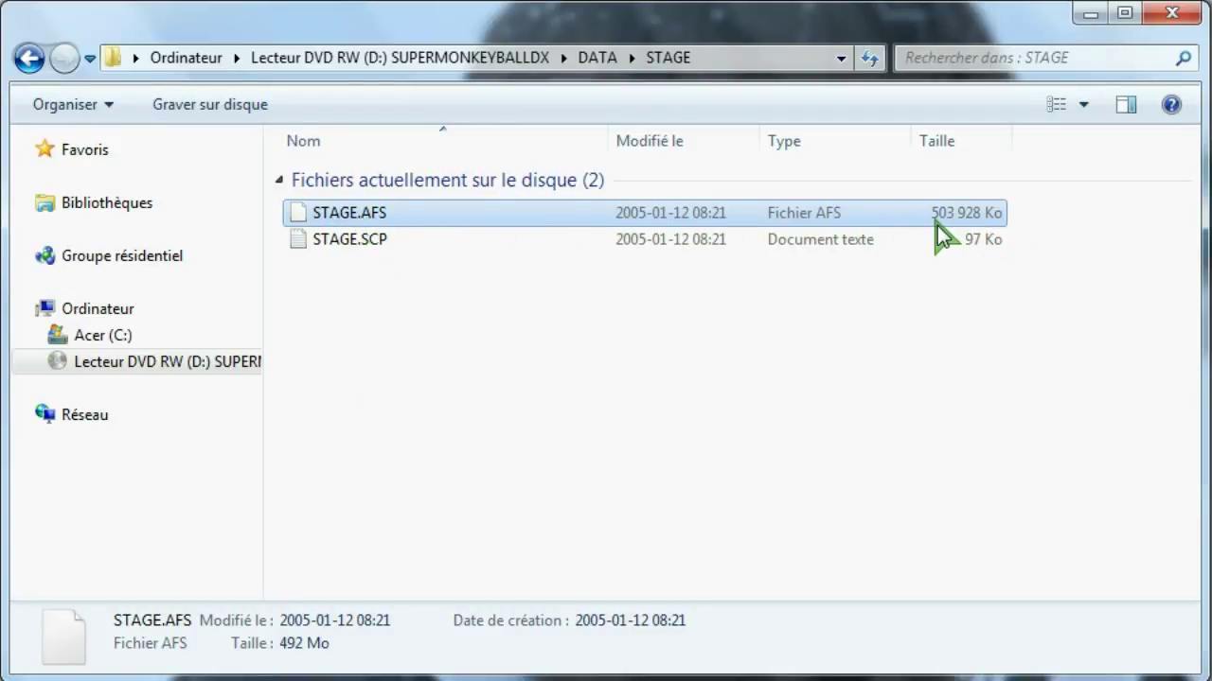
# - Open STAGE.SCP in Notepad, highlight its FileNum value, examine its file ID definitions, and close it
pyautogui.doubleClick(335, 243)
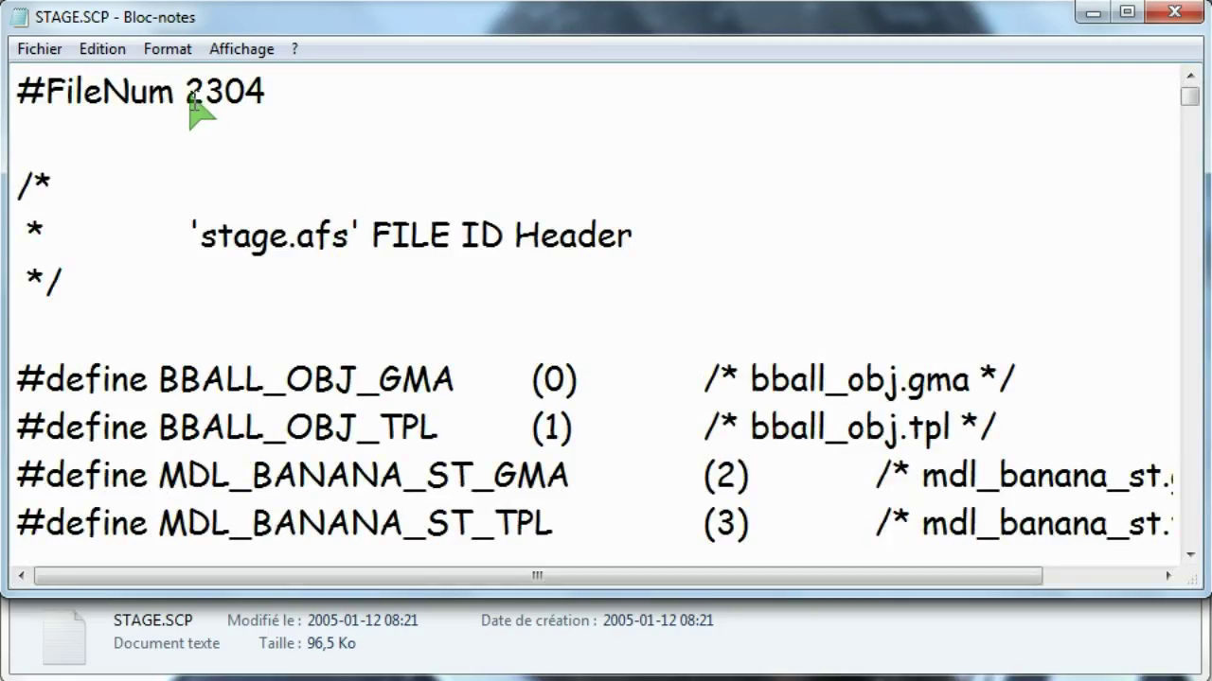
pyautogui.moveTo(184, 94); pyautogui.dragTo(281, 97)
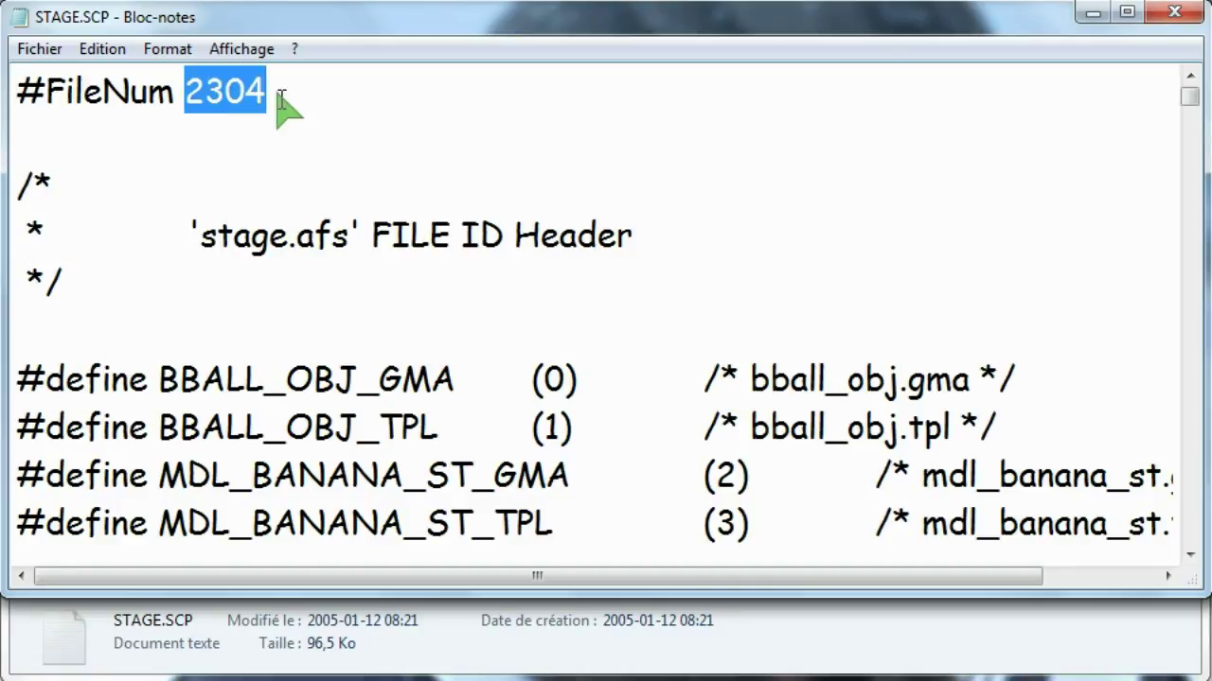
pyautogui.moveTo(1188, 95)
pyautogui.mouseDown()
pyautogui.moveTo(1190, 533)
pyautogui.moveTo(1190, 95)
pyautogui.mouseUp()
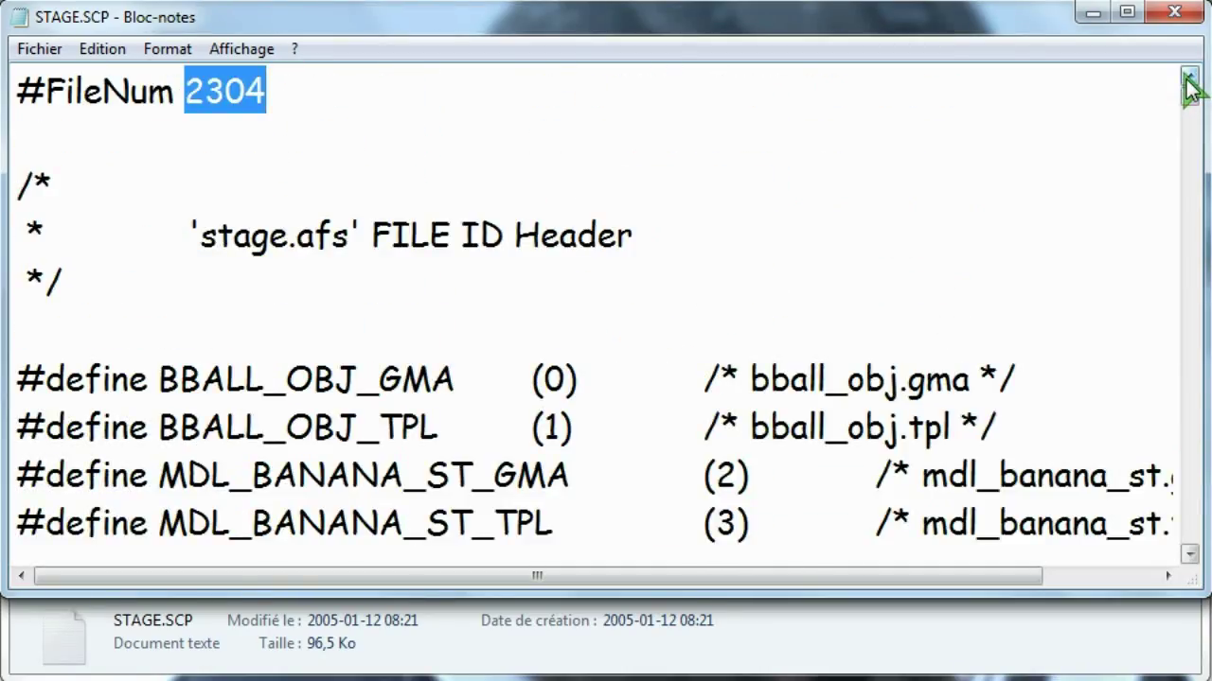
pyautogui.click(1170, 17)
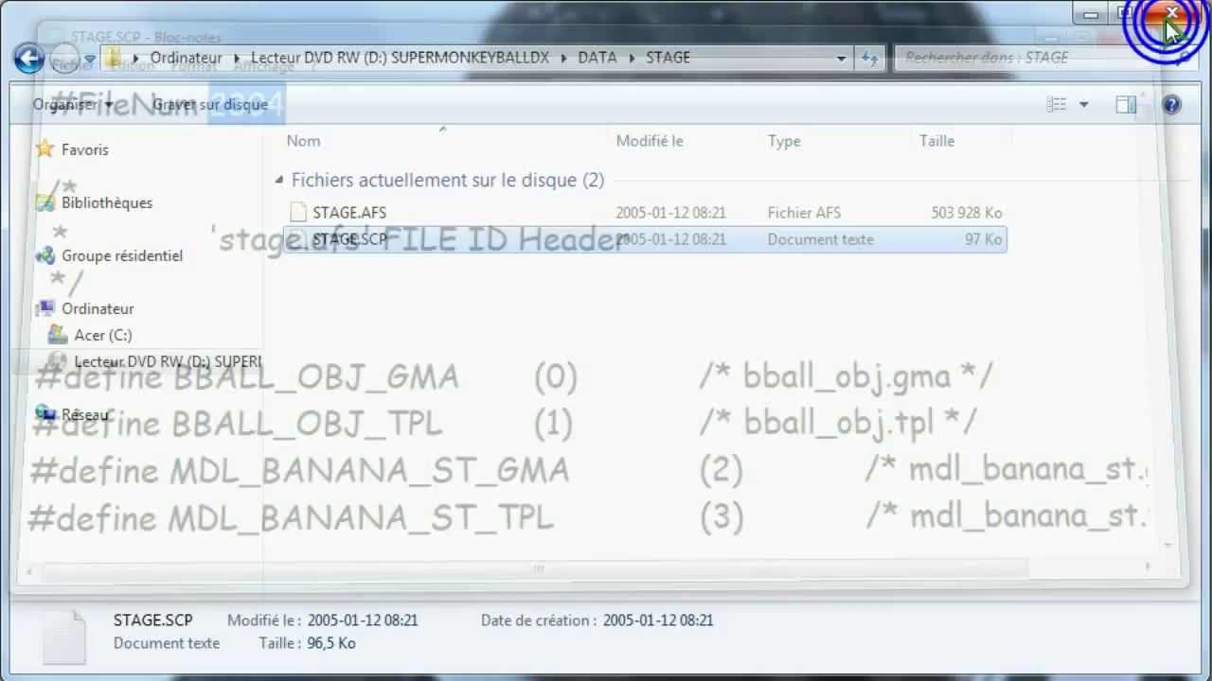
# - Open the inner "Super Monkey Ball DX - AFS Extractor" folder beside the solution file in the Visual Studio 2010 project folder
pyautogui.click(387, 289)
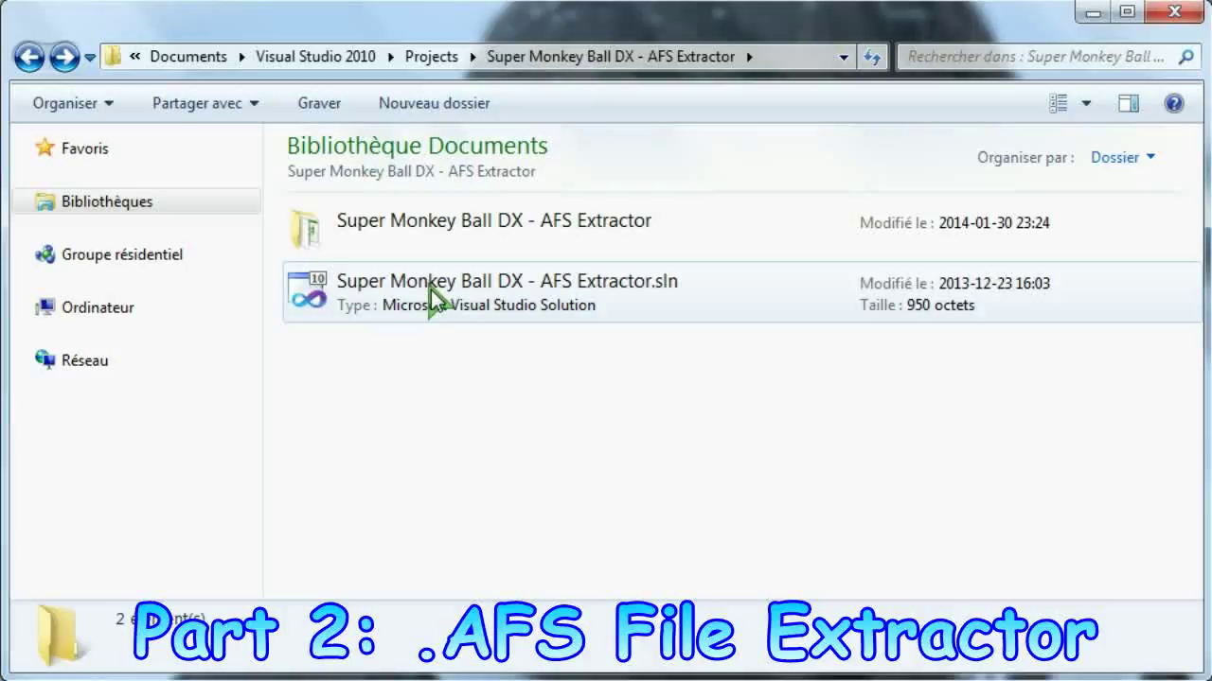
pyautogui.click(431, 289)
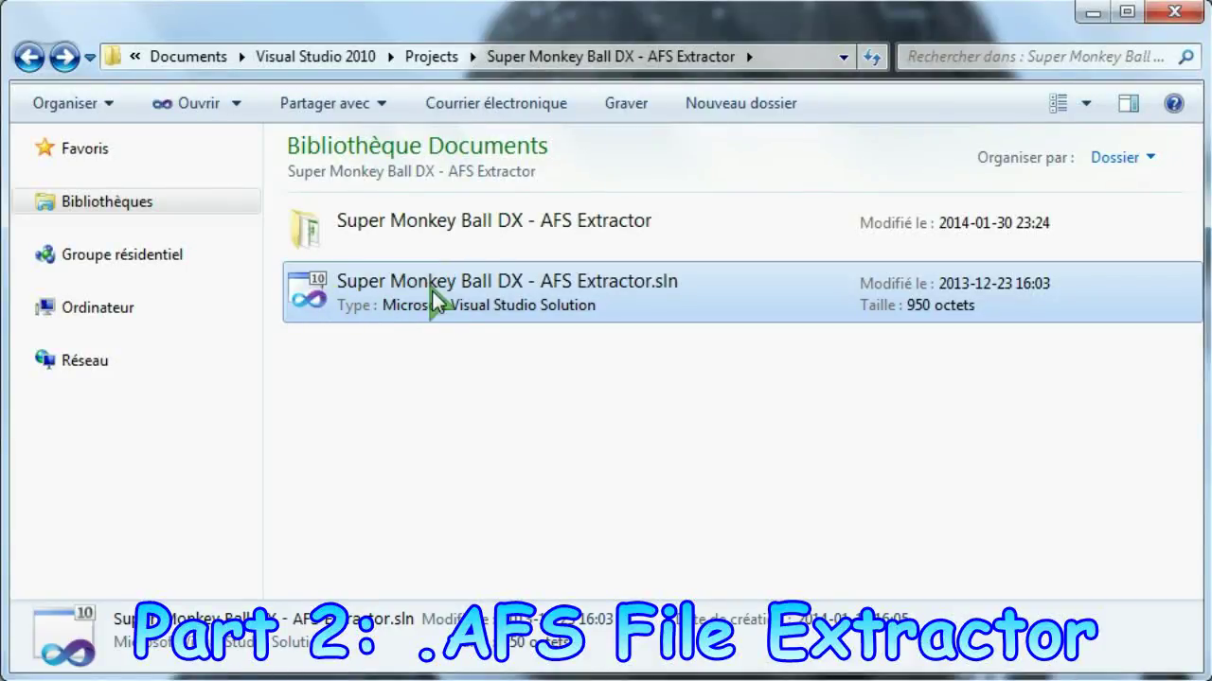
pyautogui.click(483, 242)
pyautogui.doubleClick(484, 243)
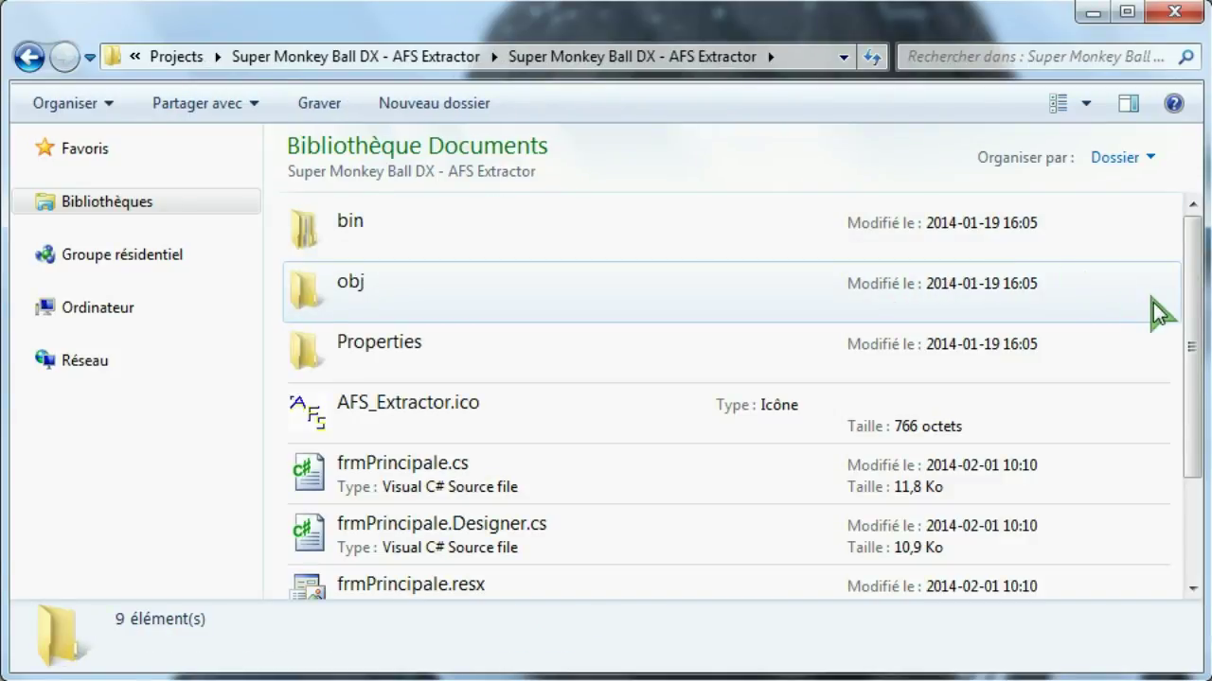
# - Open the Debug folder inside bin, launch "Super Monkey Ball DX - AFS Extractor.exe", and move its window fully into view
pyautogui.moveTo(1198, 338)
pyautogui.mouseDown()
pyautogui.moveTo(1198, 440)
pyautogui.moveTo(1190, 327)
pyautogui.mouseUp()
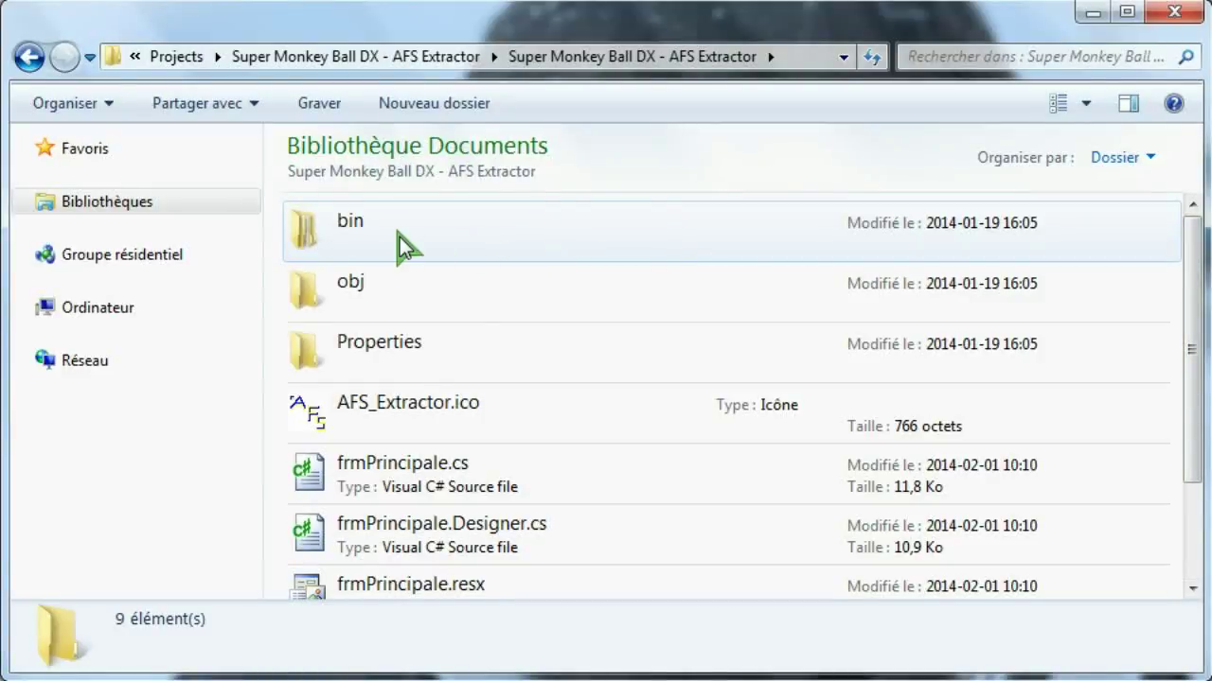
pyautogui.click(352, 236)
pyautogui.doubleClick(352, 236)
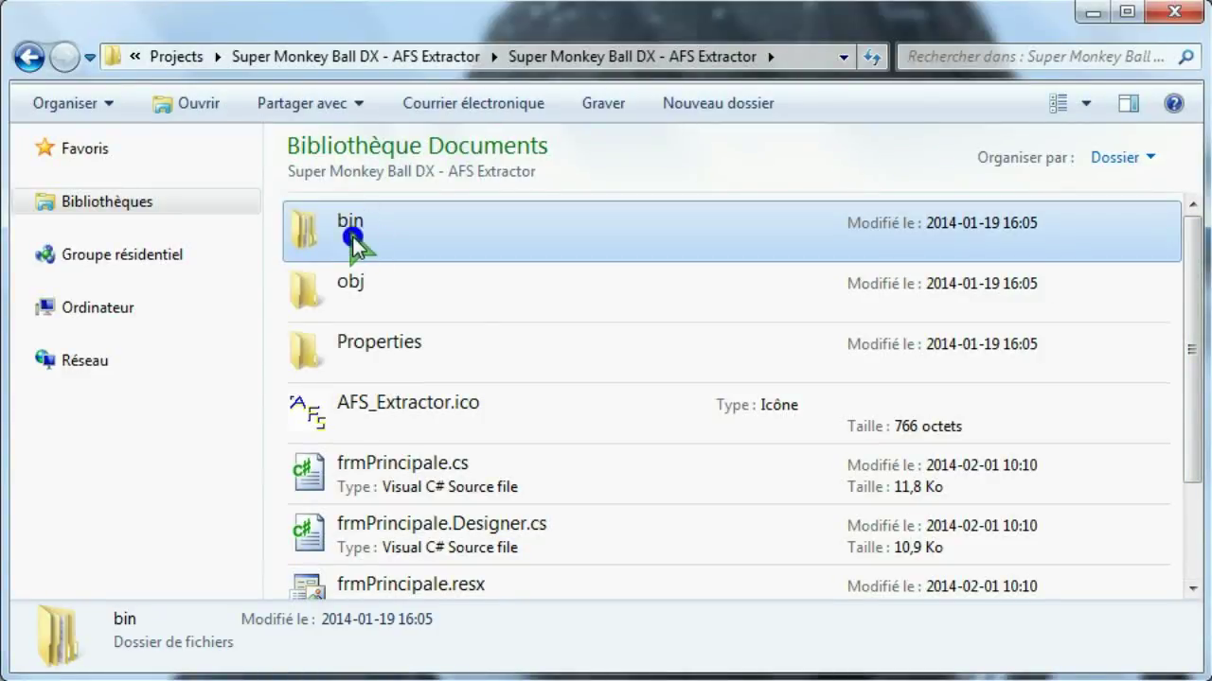
pyautogui.click(352, 236)
pyautogui.doubleClick(353, 237)
pyautogui.click(369, 237)
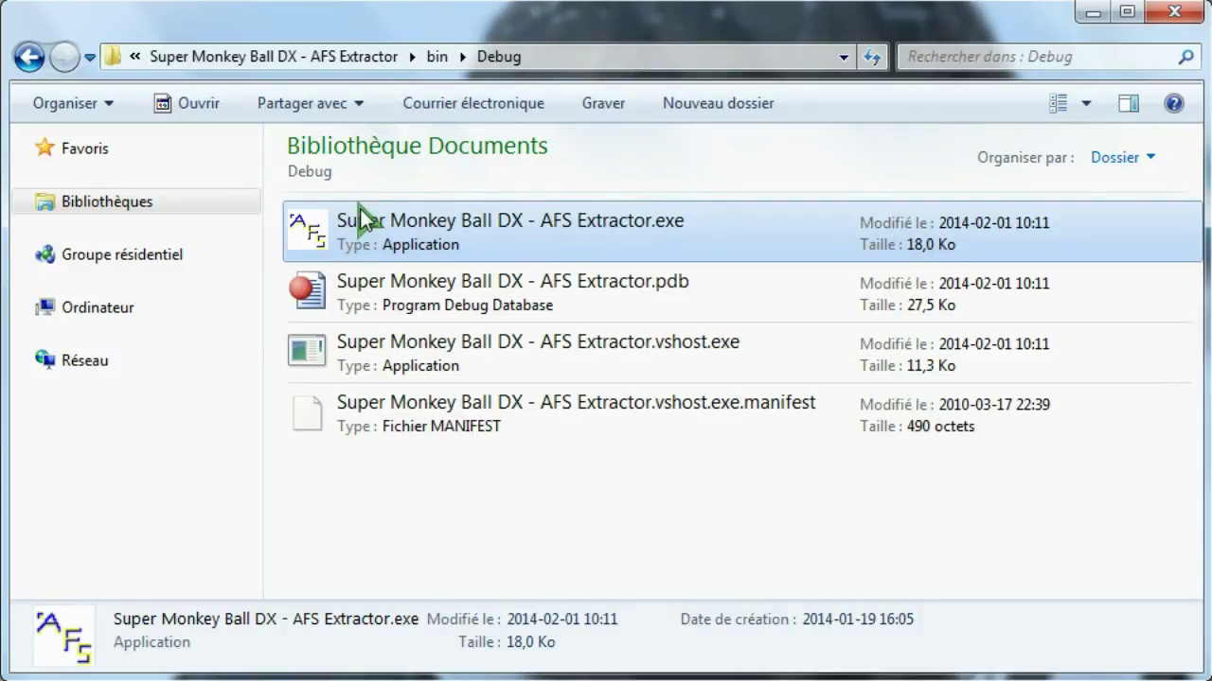
pyautogui.doubleClick(506, 239)
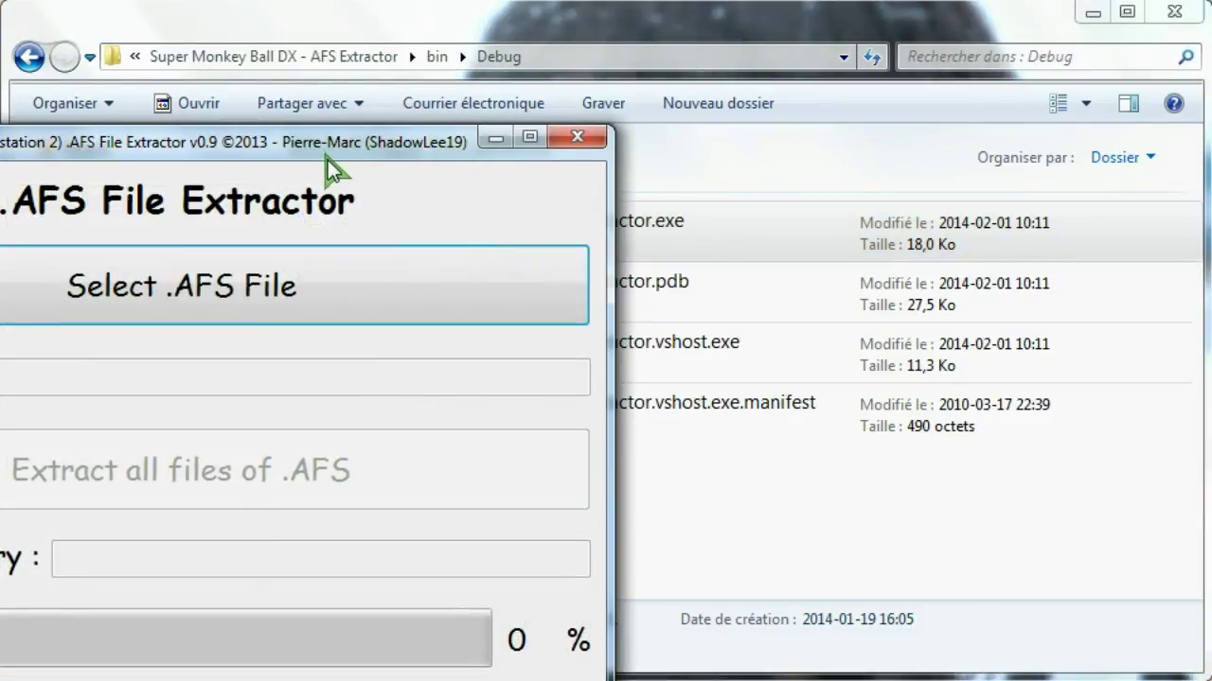
pyautogui.moveTo(319, 155); pyautogui.dragTo(745, 52)
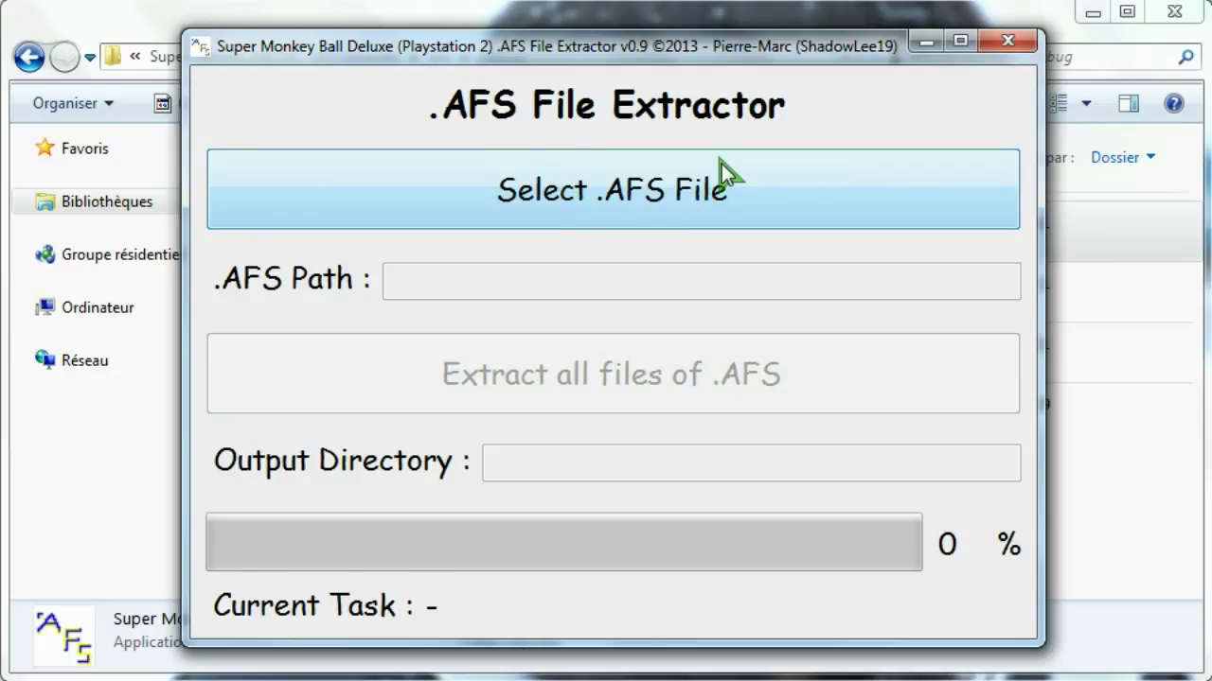
# - Start choosing an archive to extract and select APE.AFS in the disc's DATA\APE folder
pyautogui.click(597, 201)
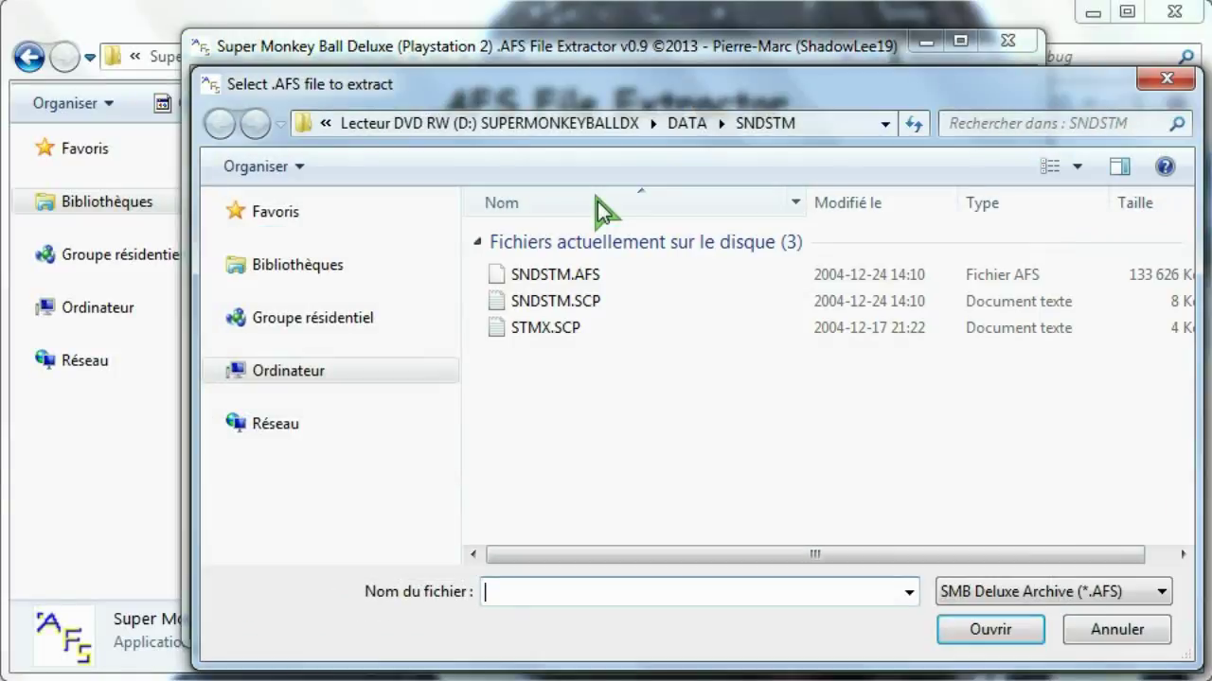
pyautogui.click(672, 124)
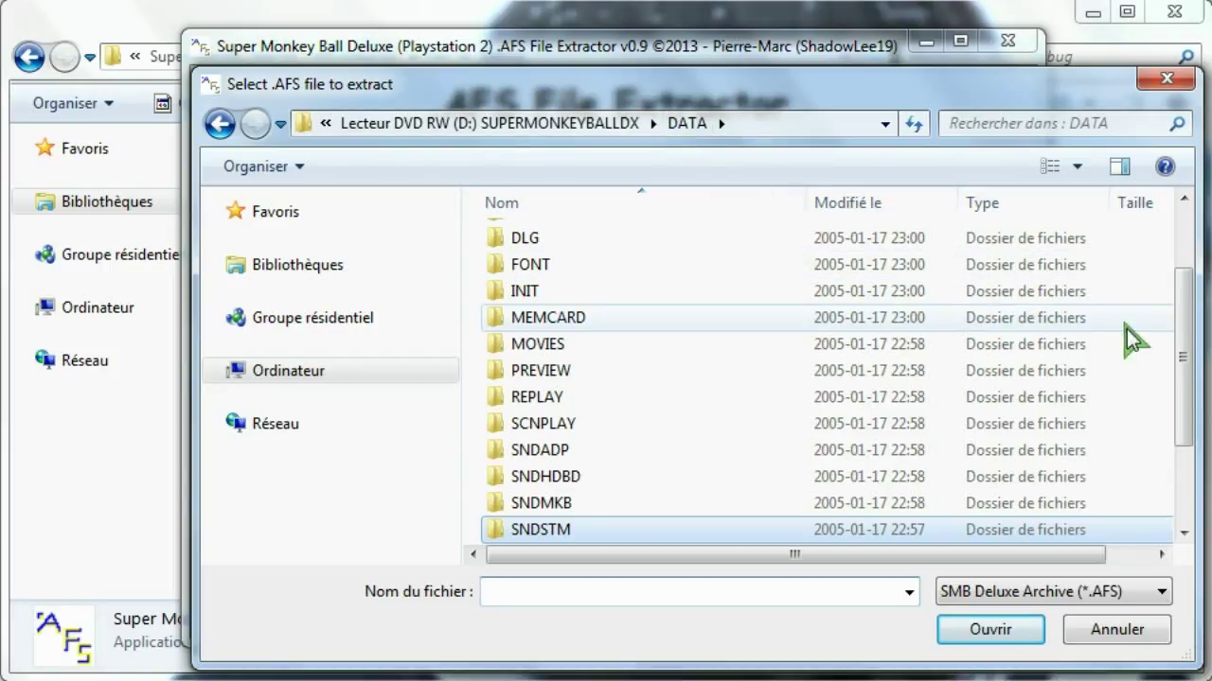
pyautogui.moveTo(1185, 327); pyautogui.dragTo(1182, 249)
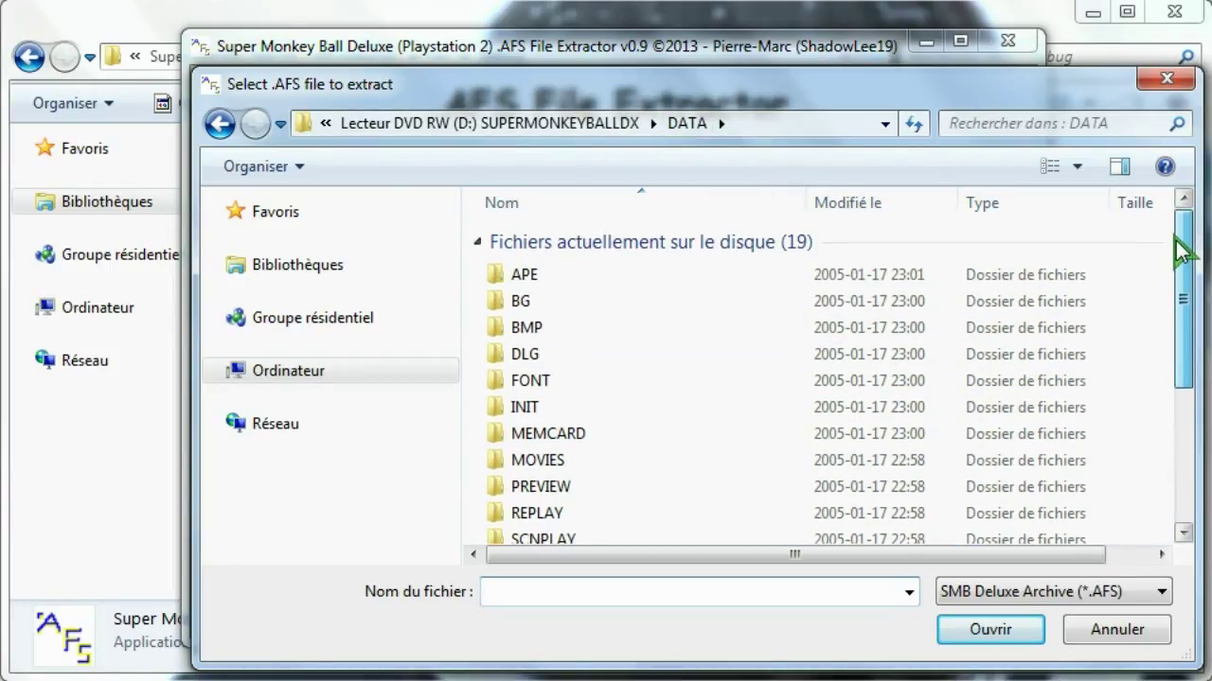
pyautogui.doubleClick(523, 276)
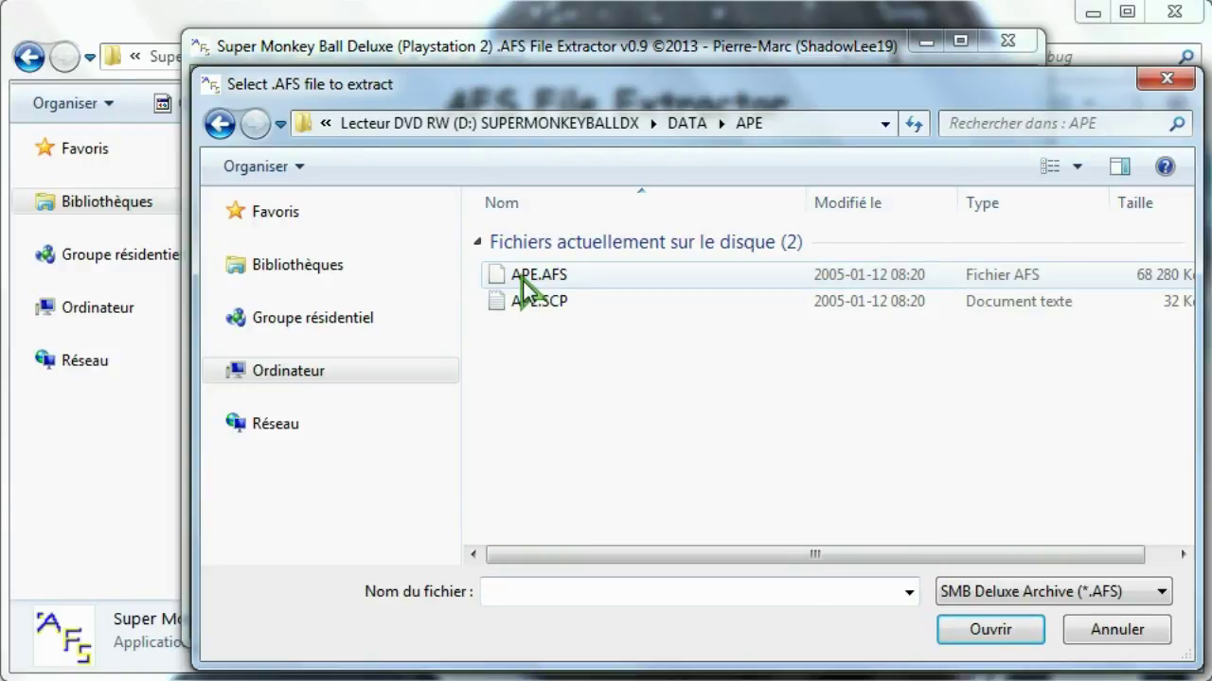
pyautogui.click(522, 277)
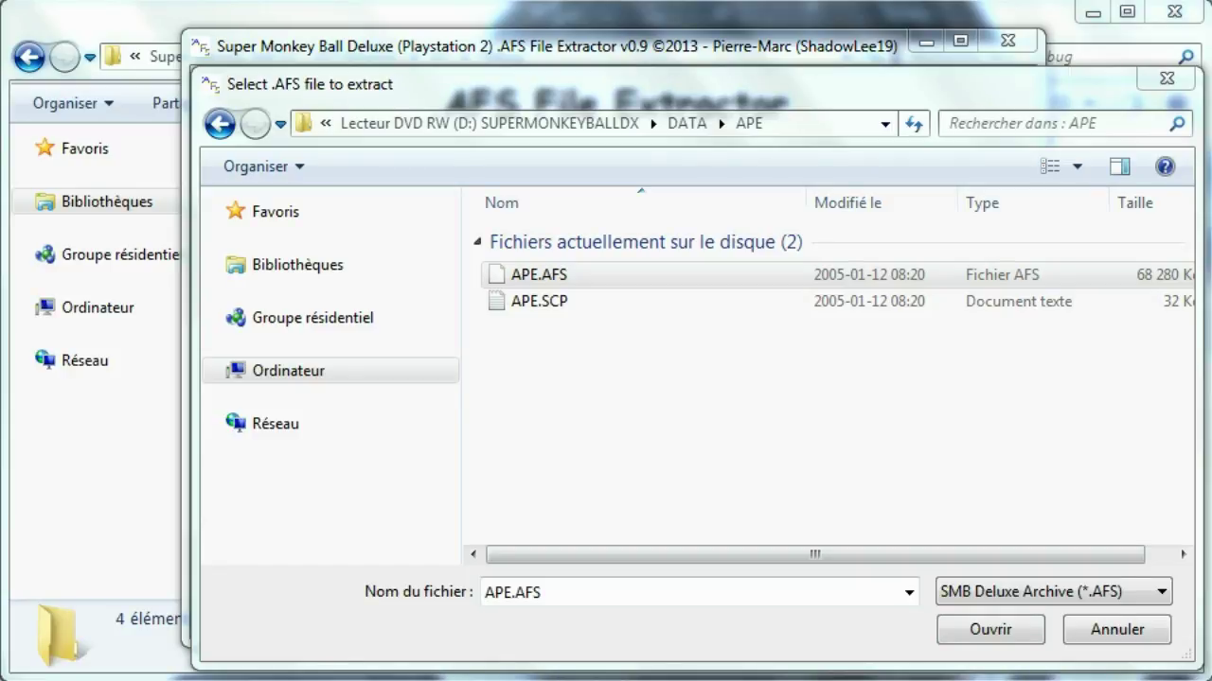
# - Switch to the disc's APE folder, open APE.SCP in Notepad, highlight its FileNum value, close it, and return to the extractor's file selection
pyautogui.moveTo(57, 677)
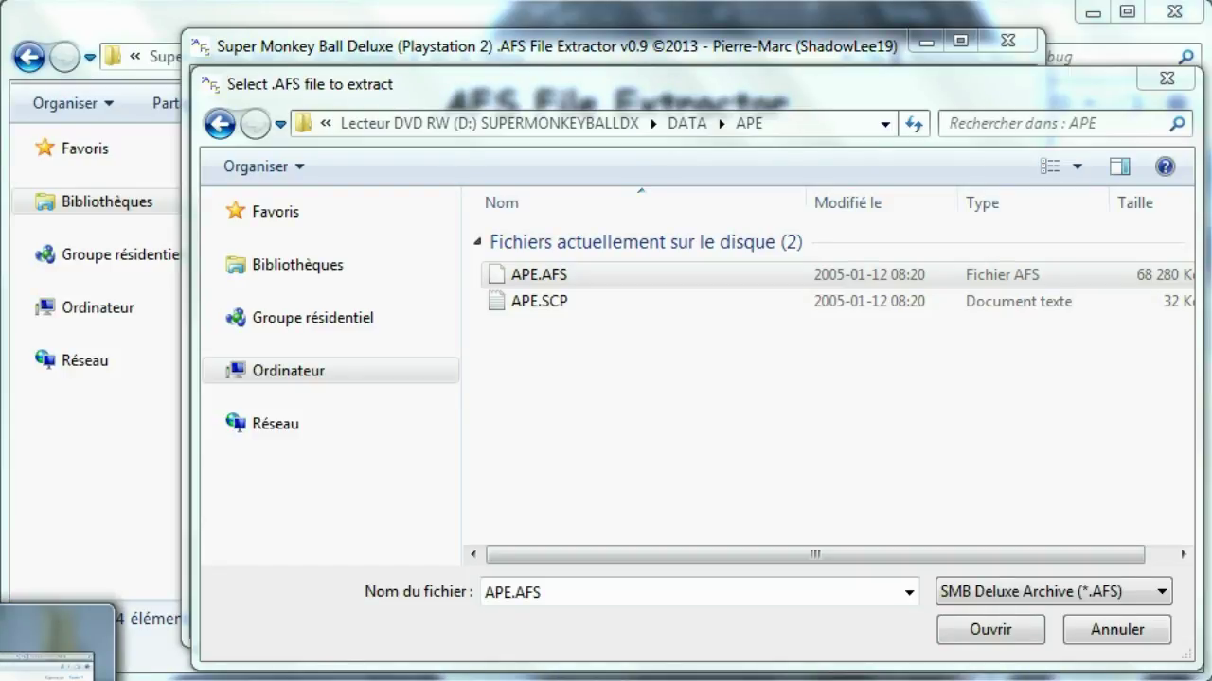
pyautogui.click(57, 654)
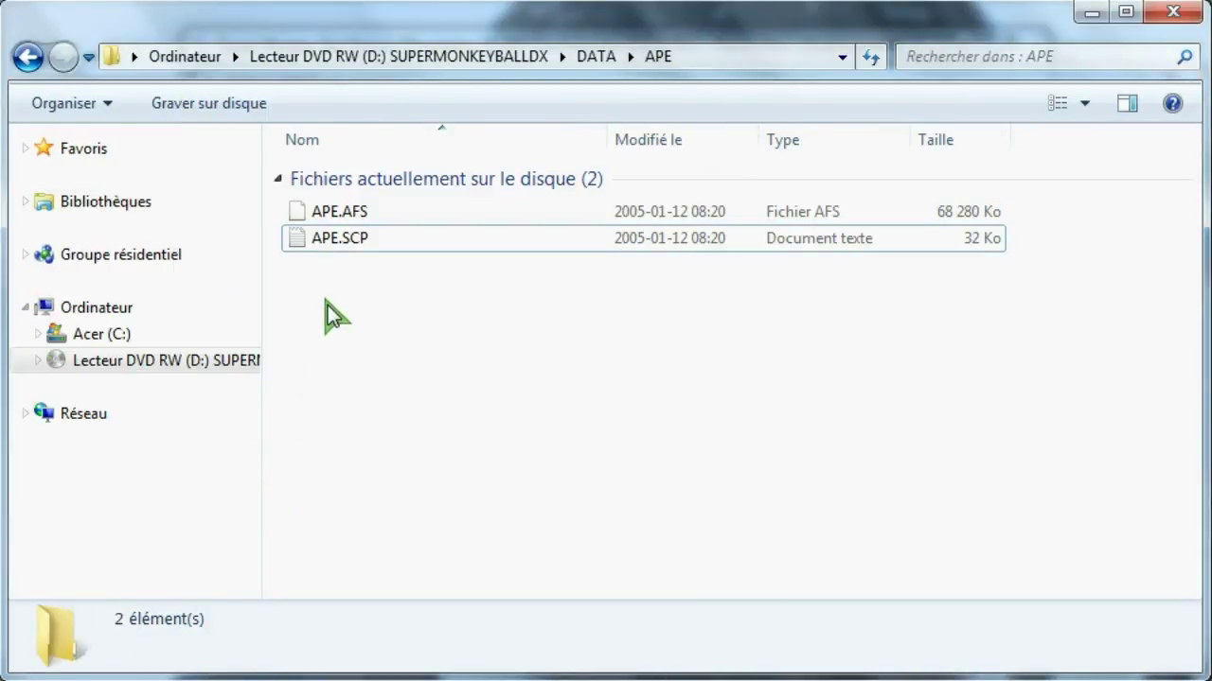
pyautogui.click(329, 243)
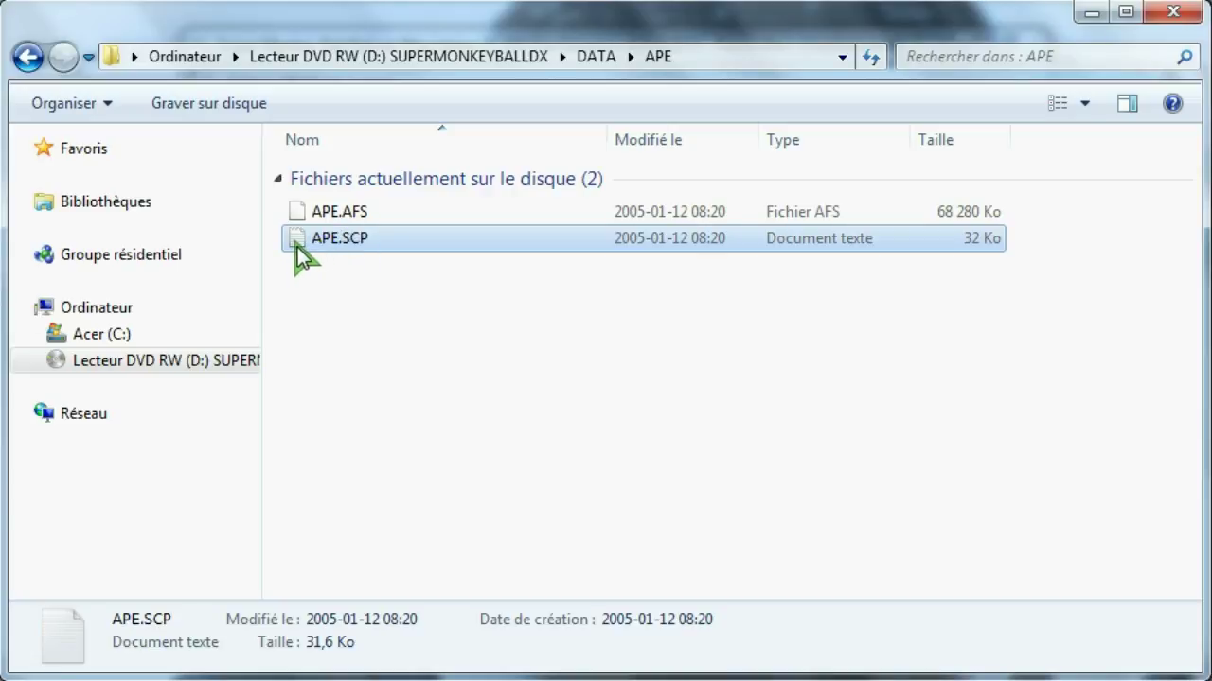
pyautogui.doubleClick(354, 247)
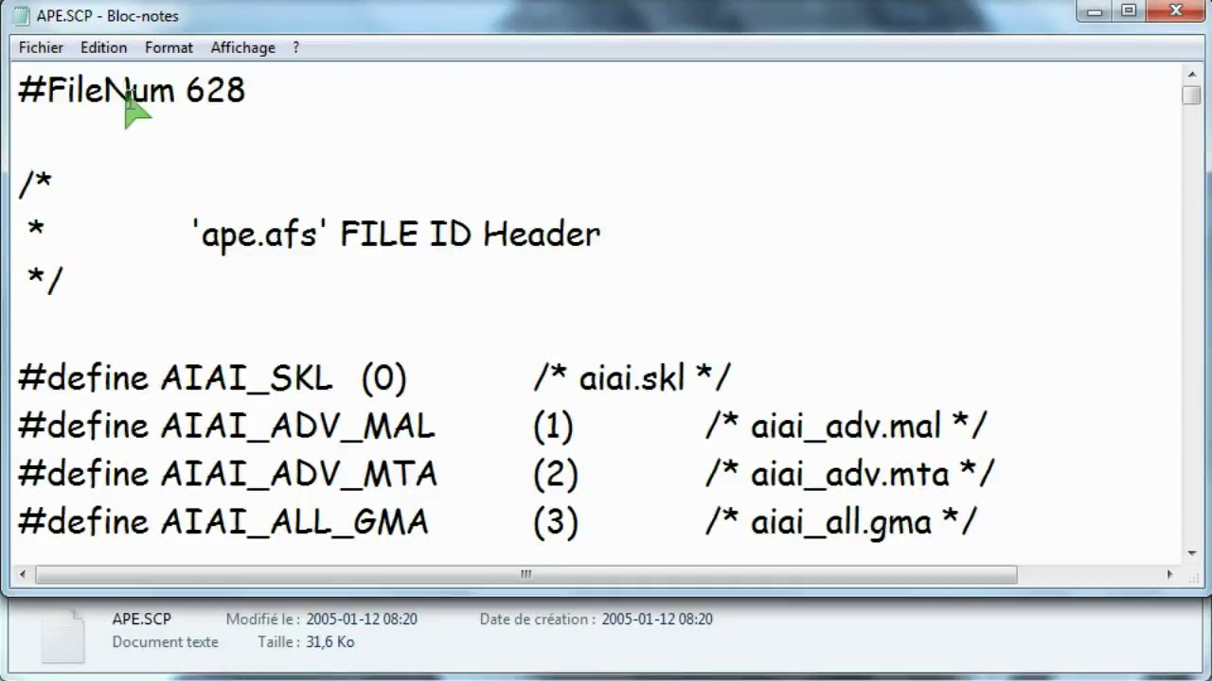
pyautogui.moveTo(45, 95); pyautogui.dragTo(257, 96)
pyautogui.click(187, 92)
pyautogui.moveTo(1191, 95); pyautogui.dragTo(1183, 57)
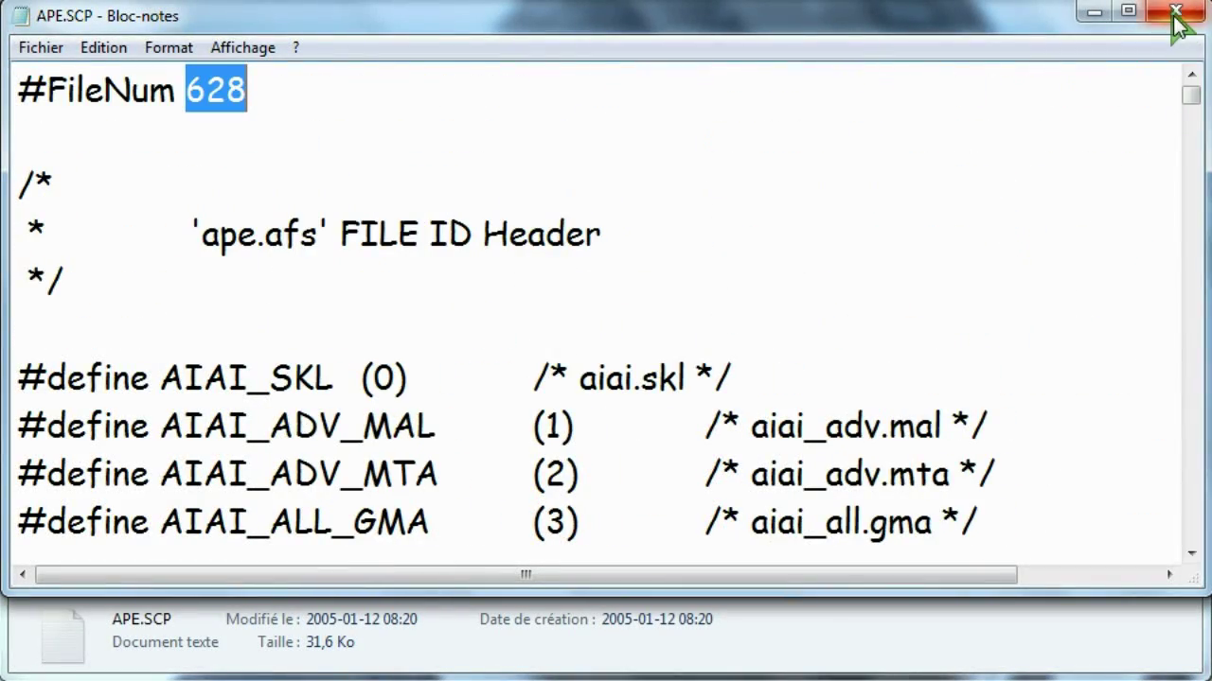
pyautogui.click(1176, 10)
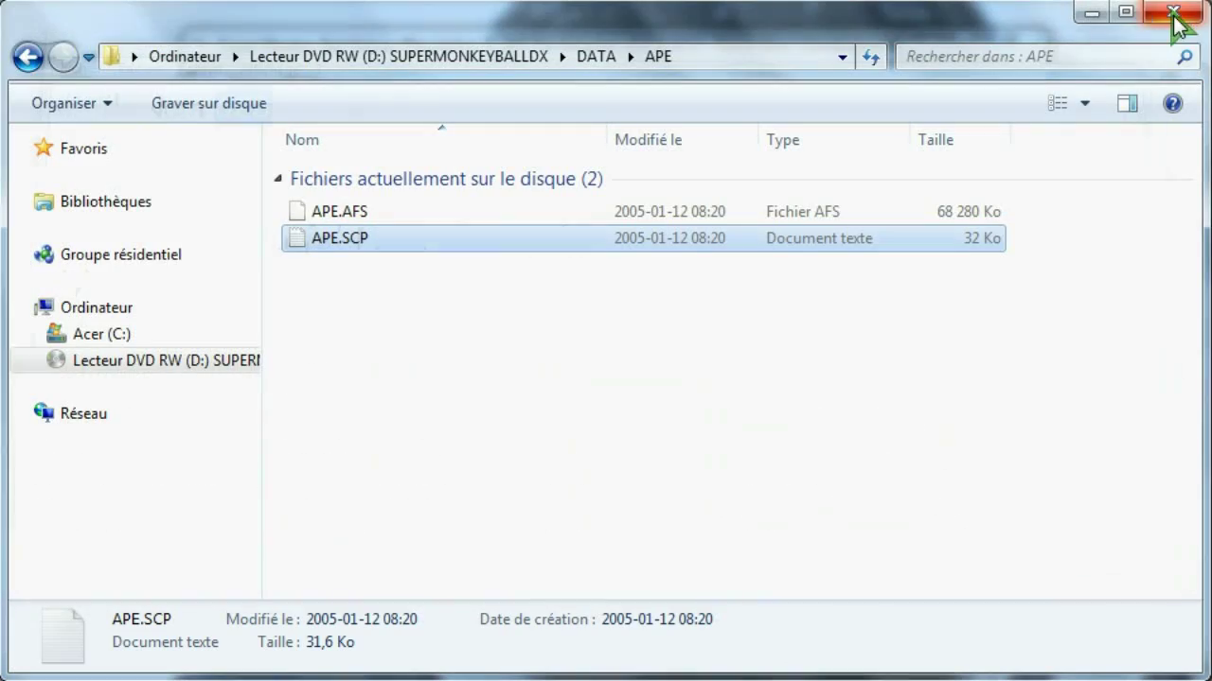
pyautogui.click(1091, 12)
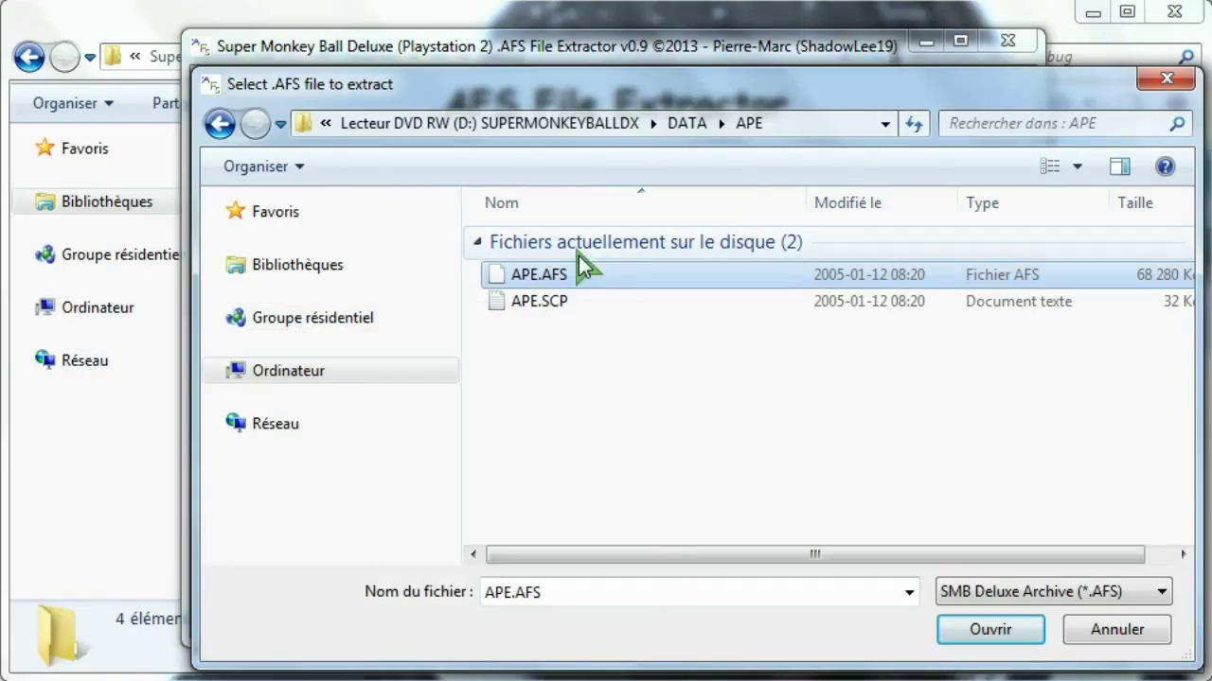
# - Load APE.AFS into the extractor and extract all its files to the desktop (Bureau)
pyautogui.doubleClick(535, 282)
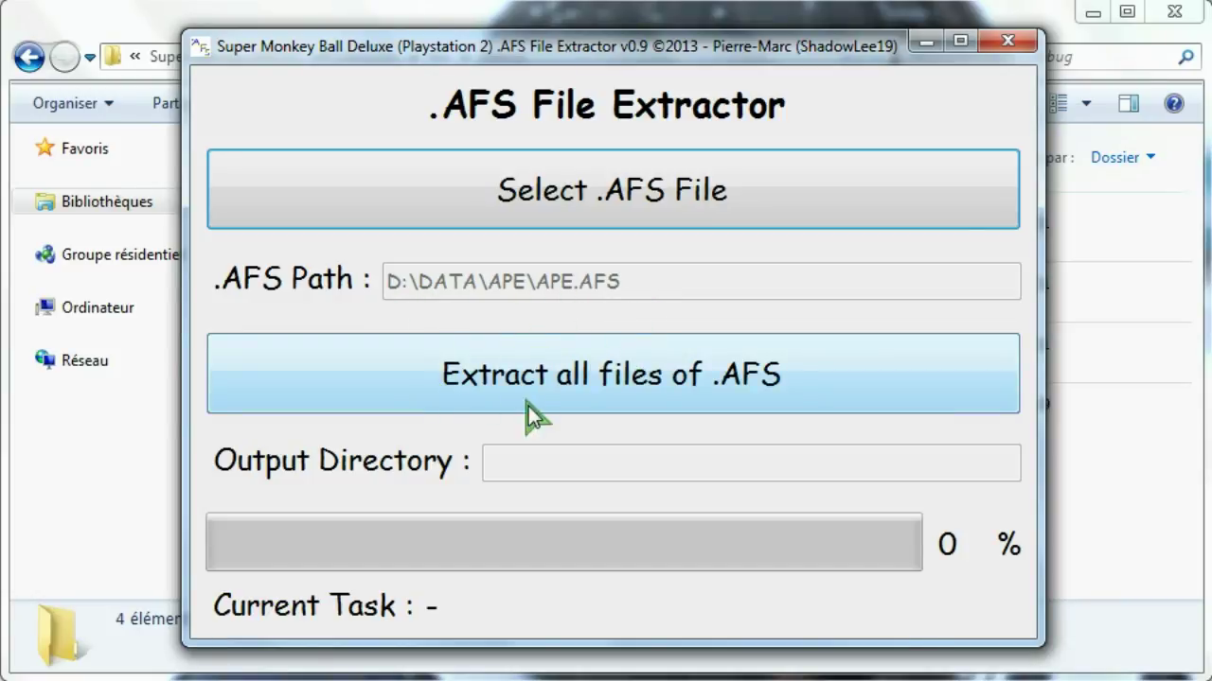
pyautogui.click(611, 394)
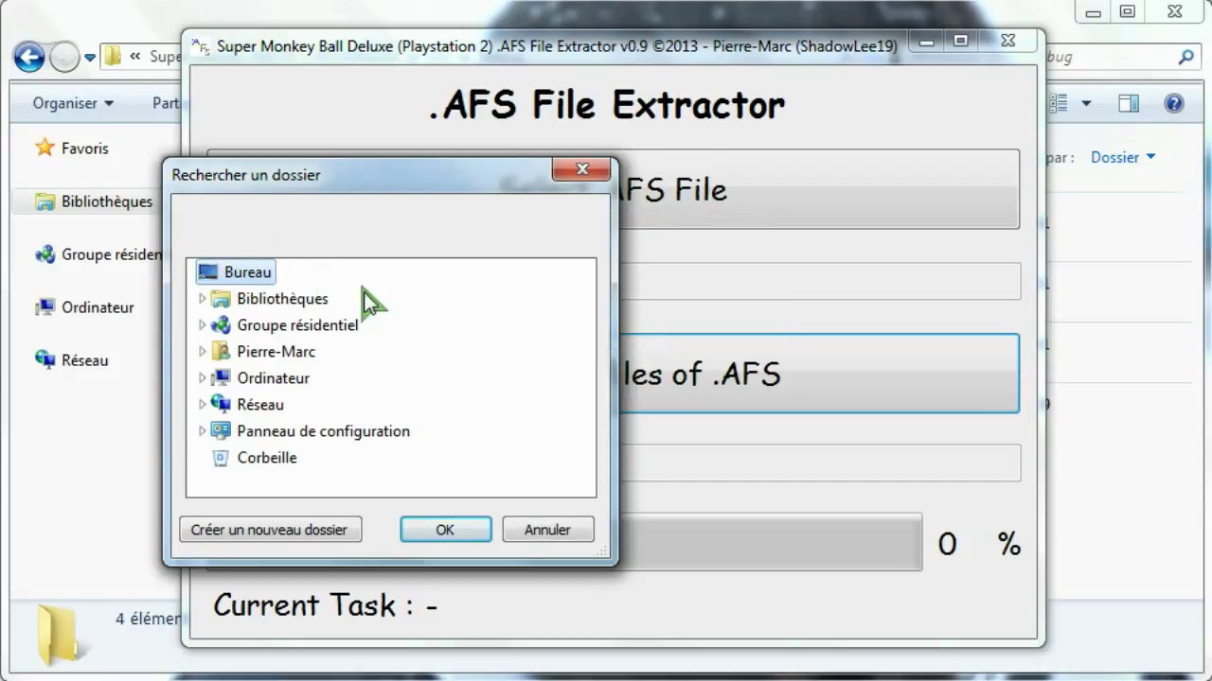
pyautogui.click(443, 533)
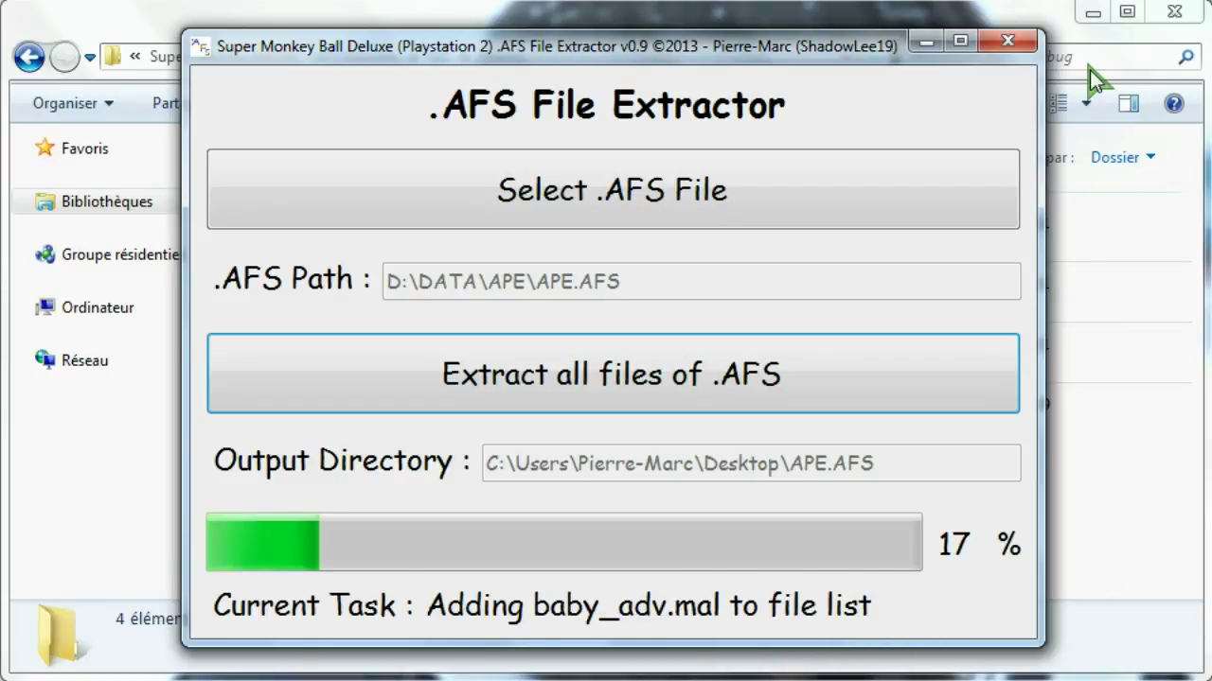
# - Minimize the Debug folder window and place the APE.AFS output folder on the desktop beside the extractor
pyautogui.click(1092, 14)
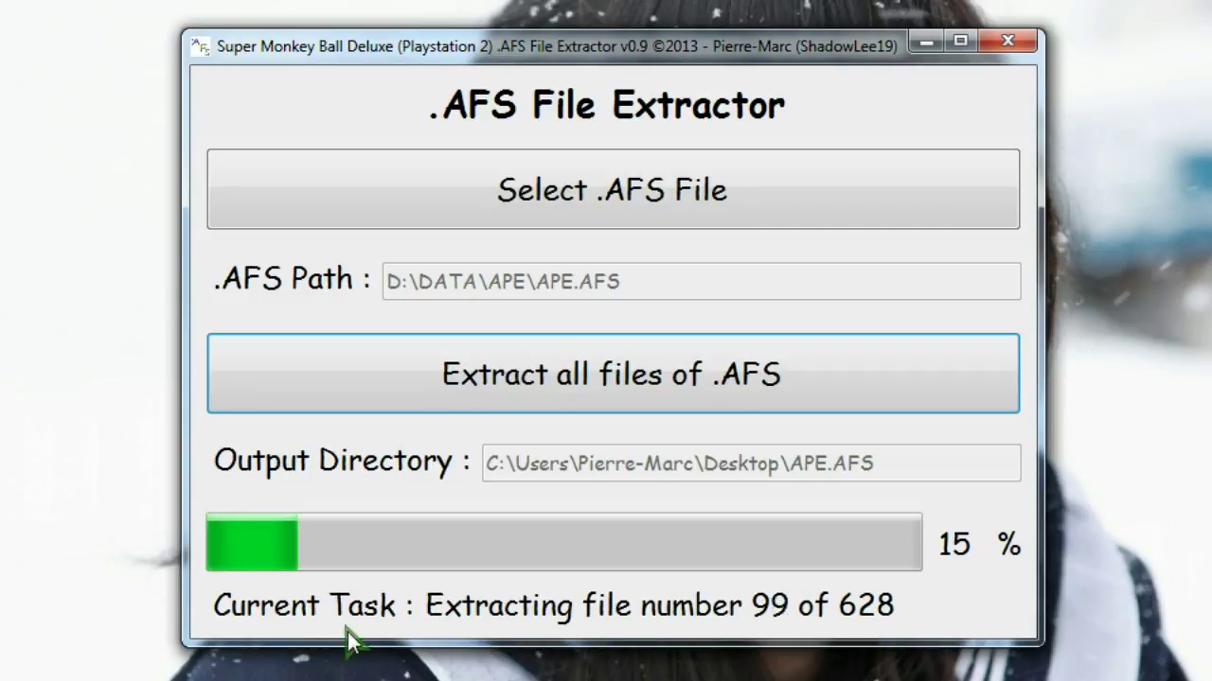
pyautogui.moveTo(11, 257); pyautogui.dragTo(68, 89)
pyautogui.click(64, 142)
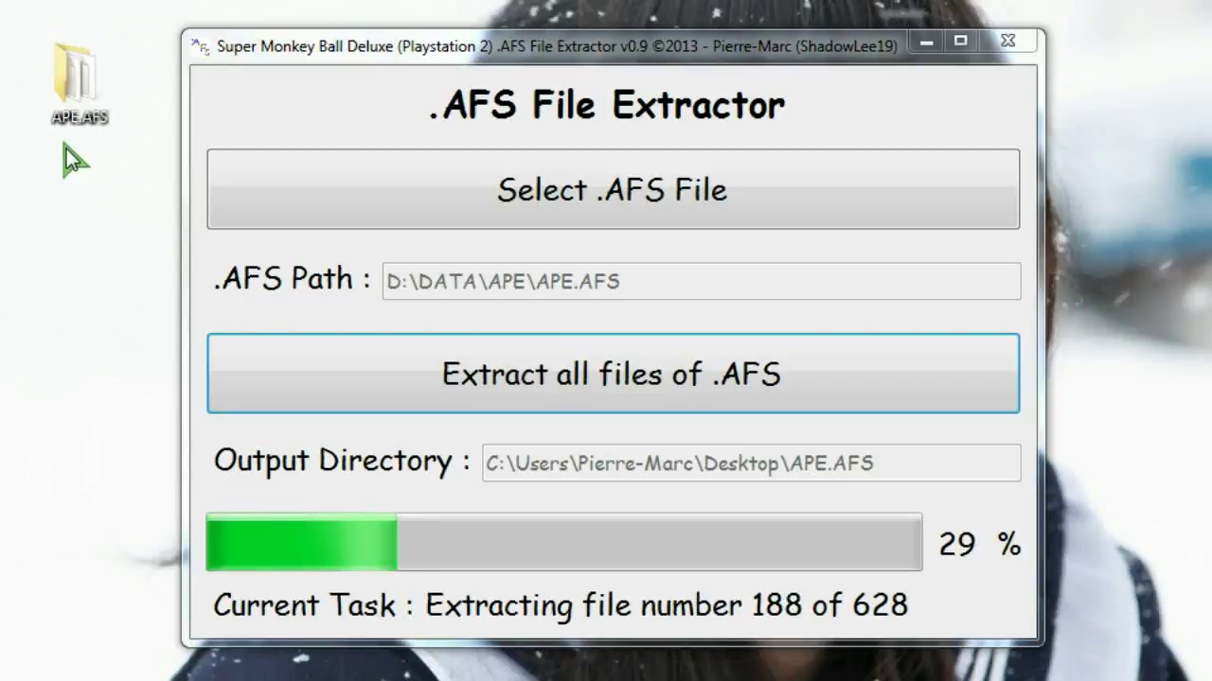
# - Open the APE.AFS output folder during extraction, examine the files being added alongside the extractor's progress, and close the folder
pyautogui.doubleClick(64, 89)
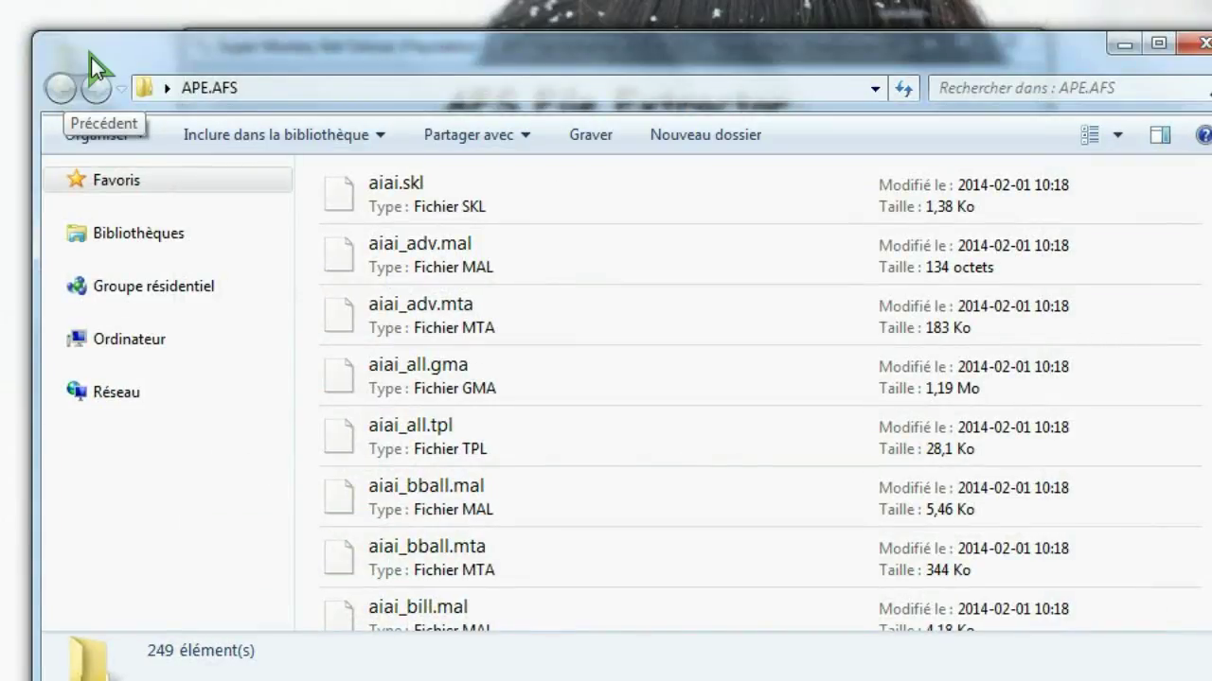
pyautogui.moveTo(91, 57); pyautogui.dragTo(71, 25)
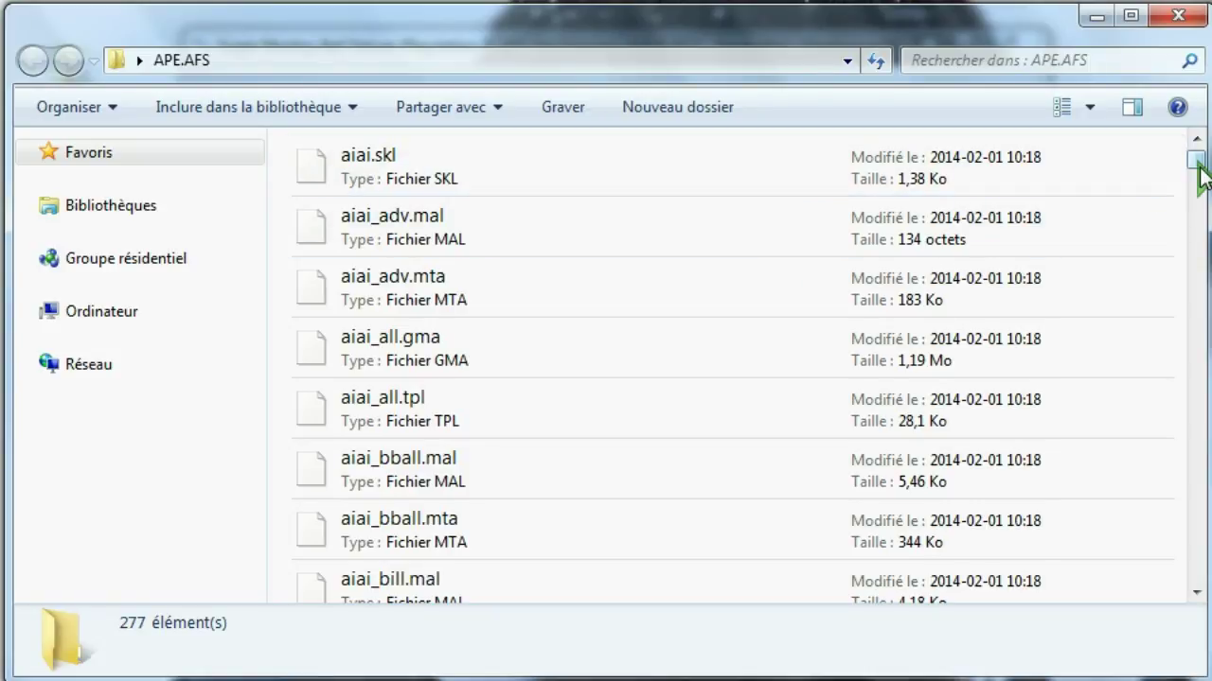
pyautogui.moveTo(1199, 201); pyautogui.dragTo(1200, 588)
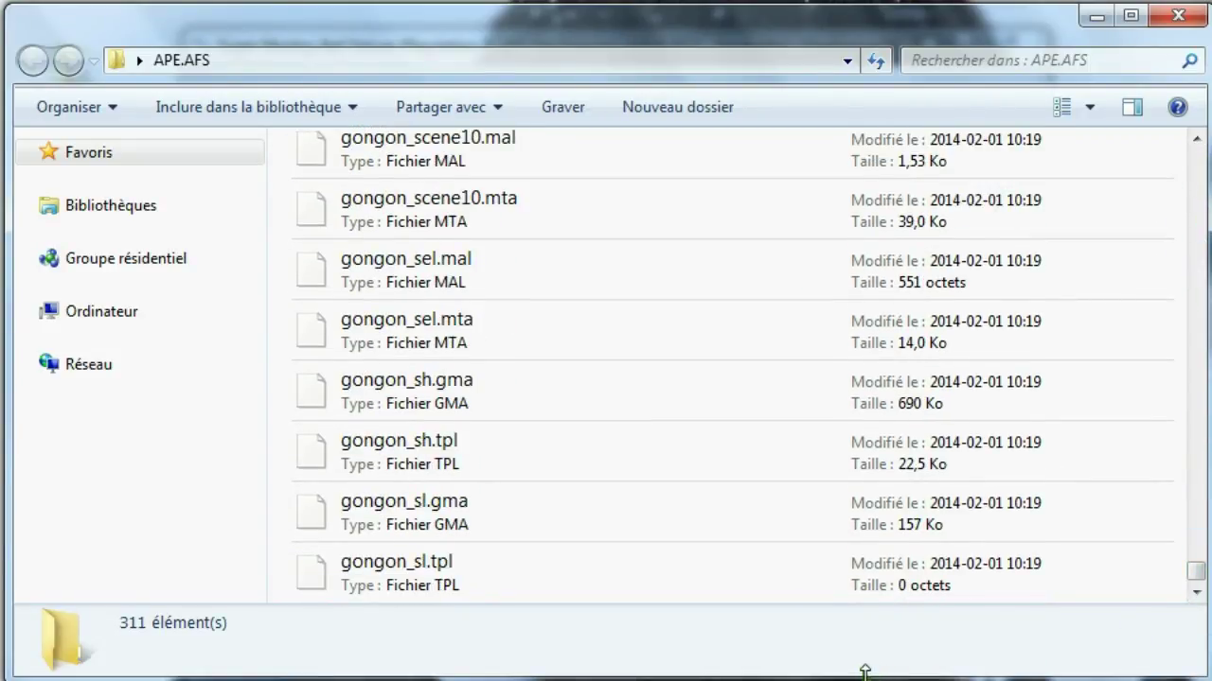
pyautogui.moveTo(864, 674); pyautogui.dragTo(865, 557)
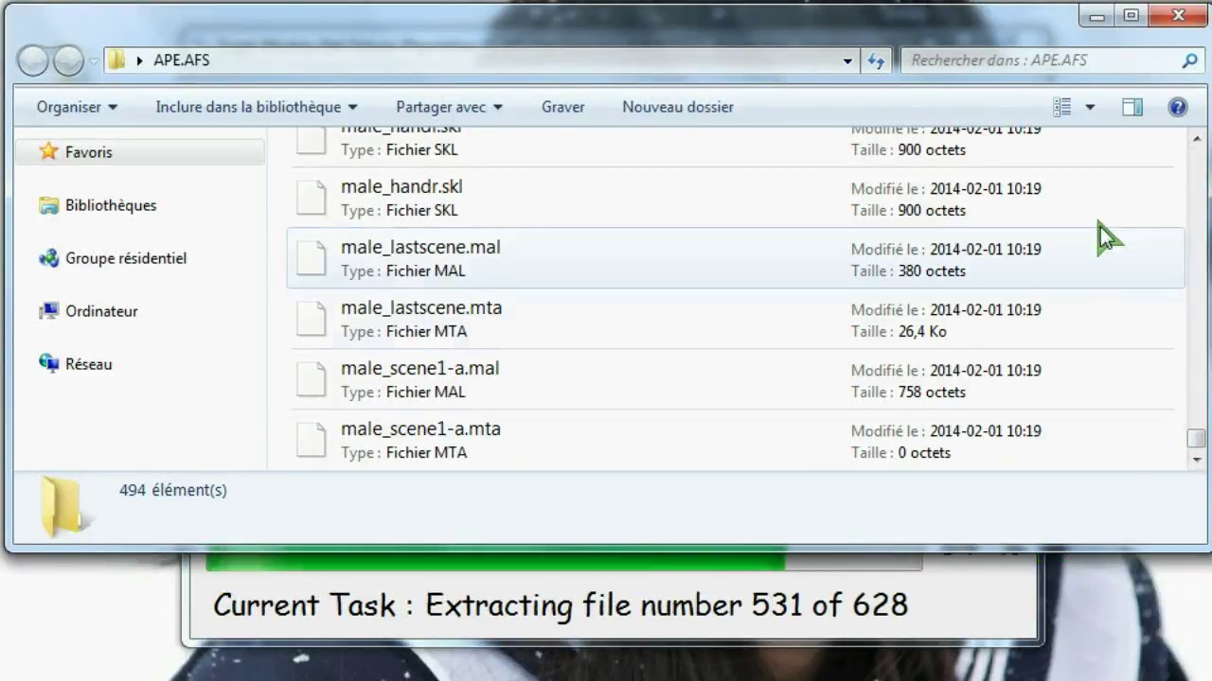
pyautogui.click(1174, 17)
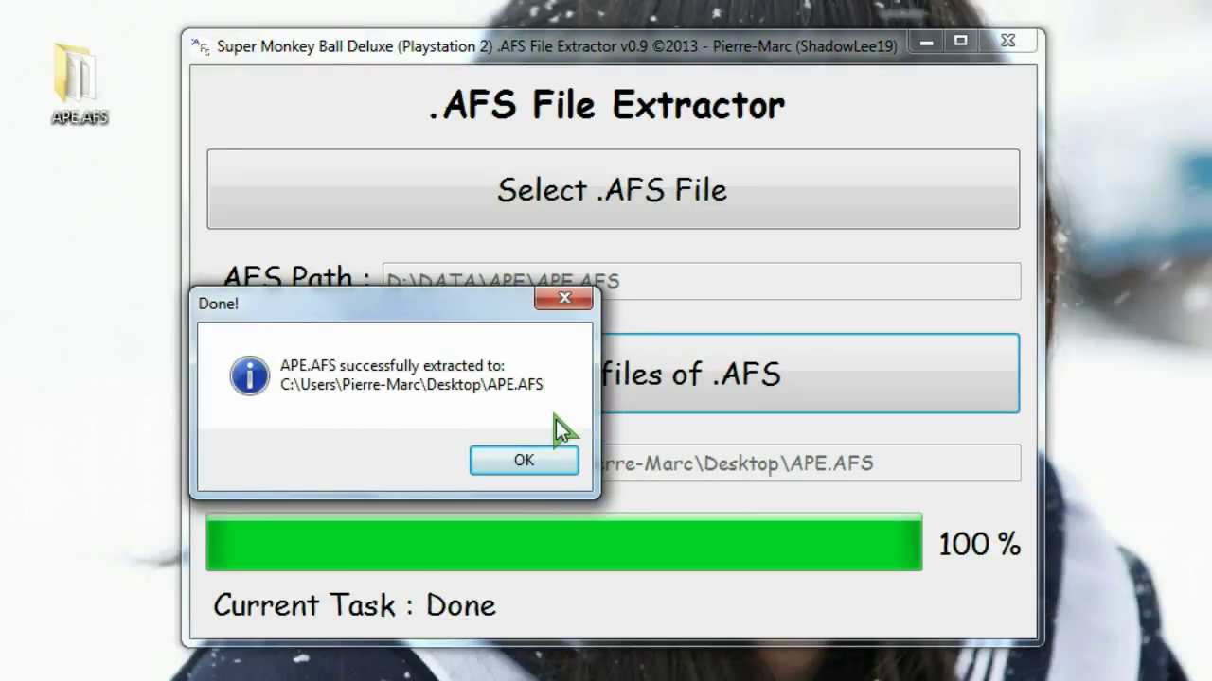
# - Dismiss the extraction completion message and examine the extracted files in the desktop's APE.AFS folder
pyautogui.click(524, 461)
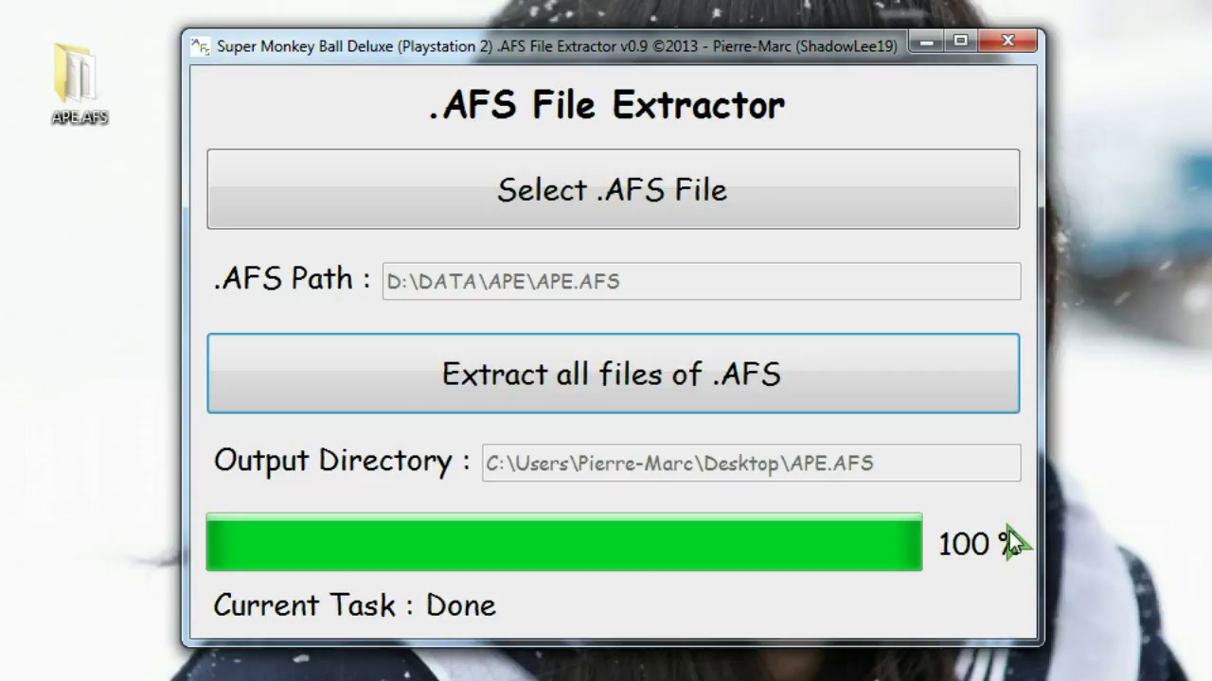
pyautogui.doubleClick(81, 84)
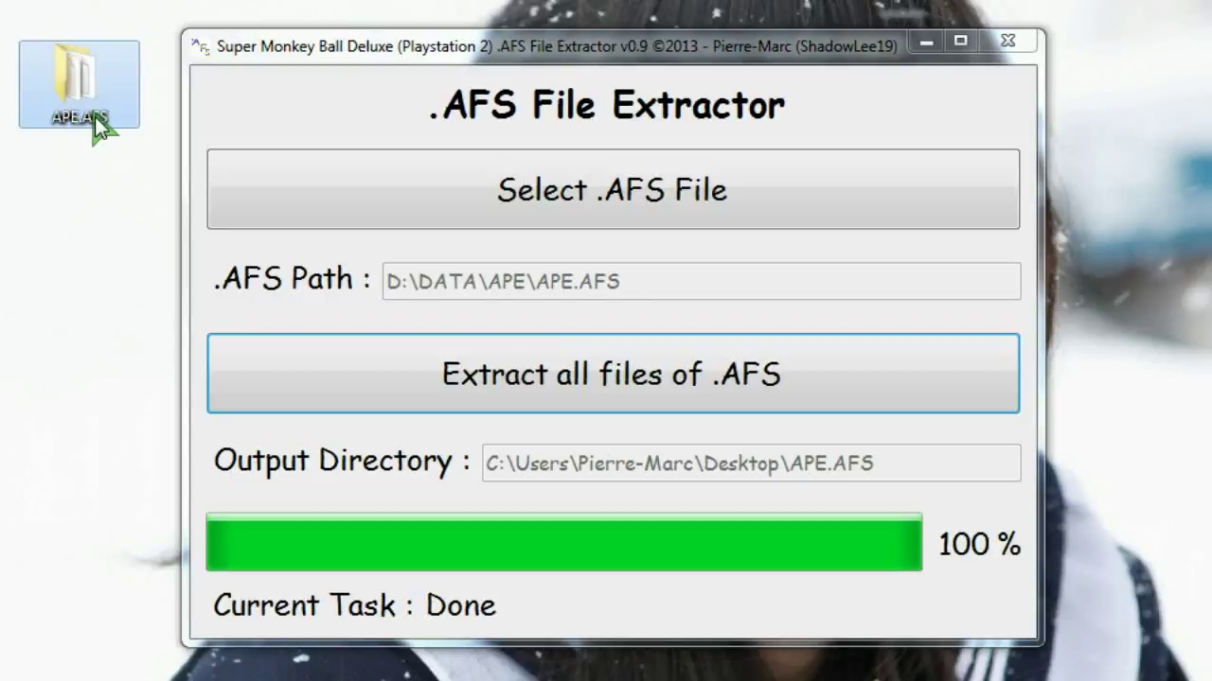
pyautogui.doubleClick(82, 84)
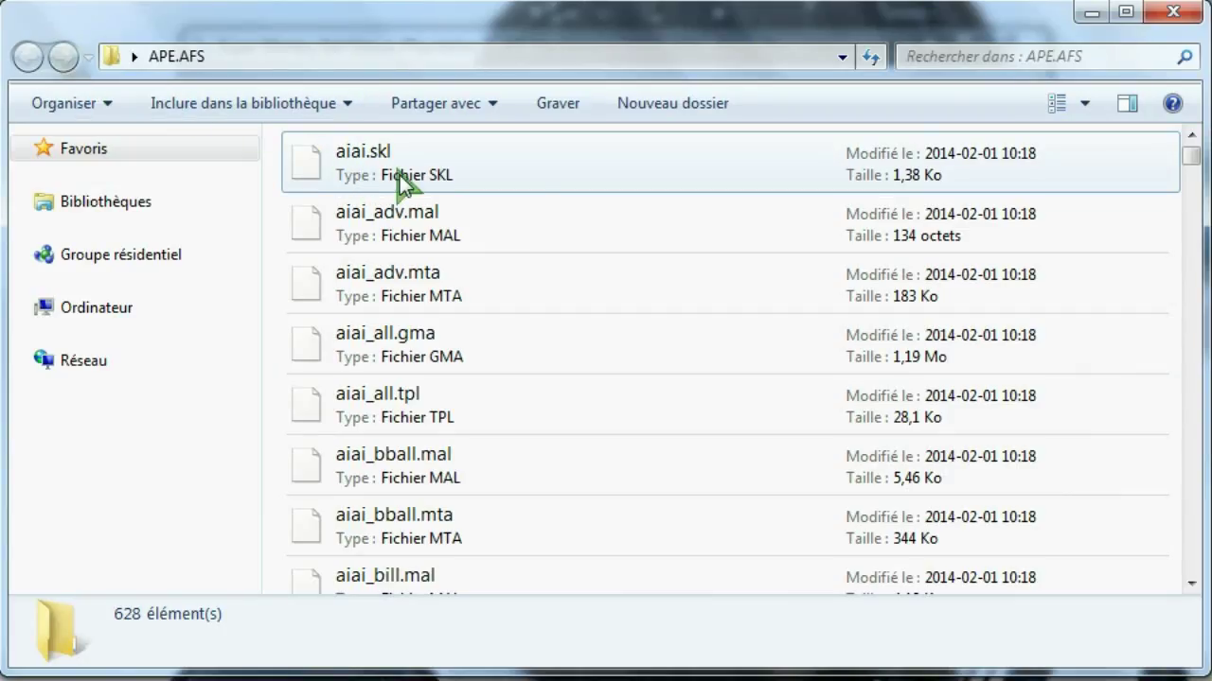
pyautogui.moveTo(1190, 156)
pyautogui.mouseDown()
pyautogui.moveTo(1190, 579)
pyautogui.moveTo(1187, 149)
pyautogui.moveTo(1189, 162)
pyautogui.mouseUp()
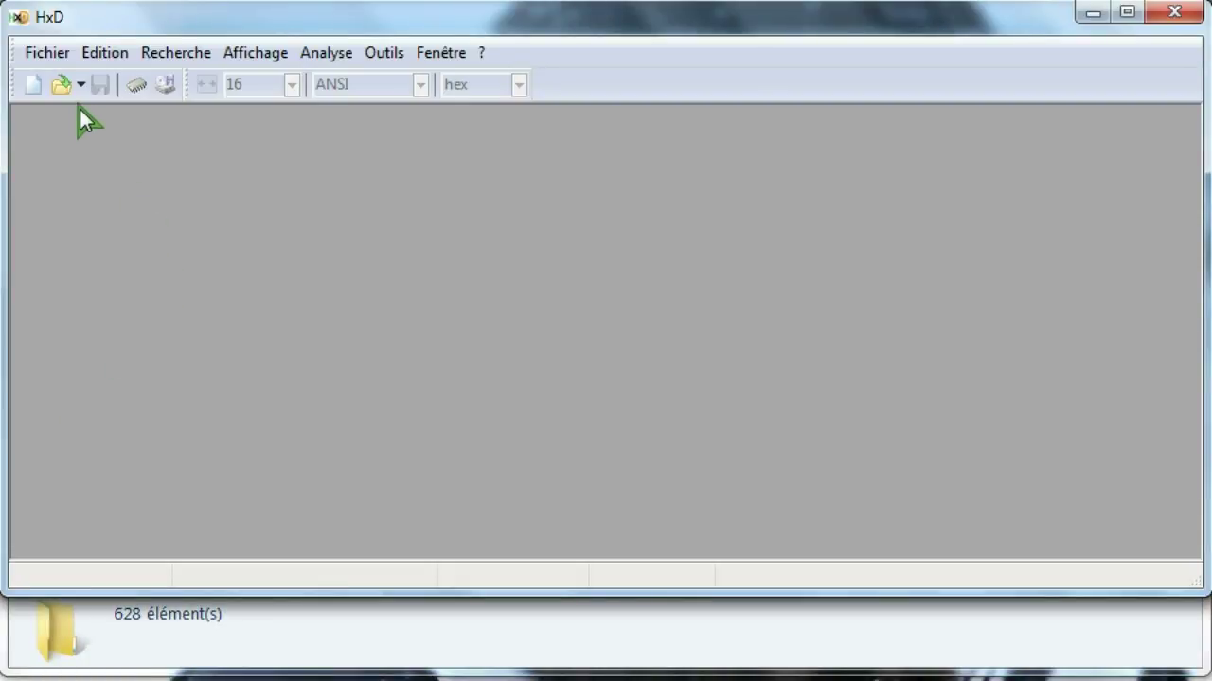
# - Open APE.AFS from the disc's APE folder in HxD and highlight the header bytes at offsets 07 to 0A
pyautogui.click(62, 87)
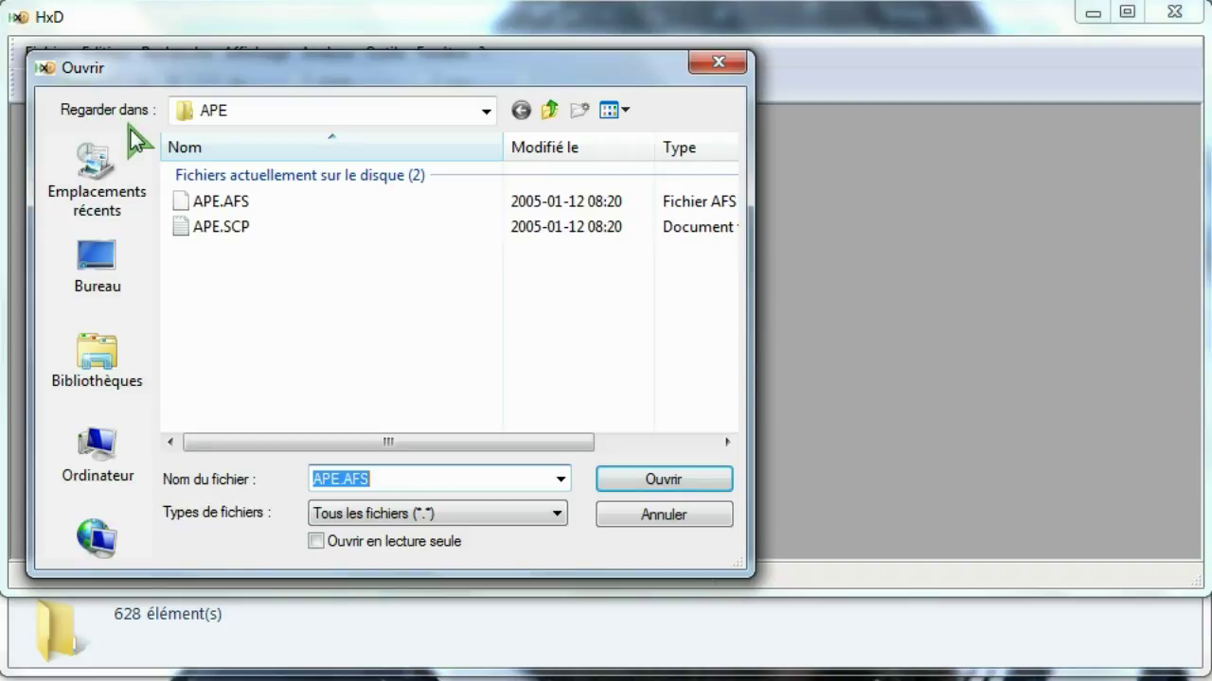
pyautogui.click(193, 203)
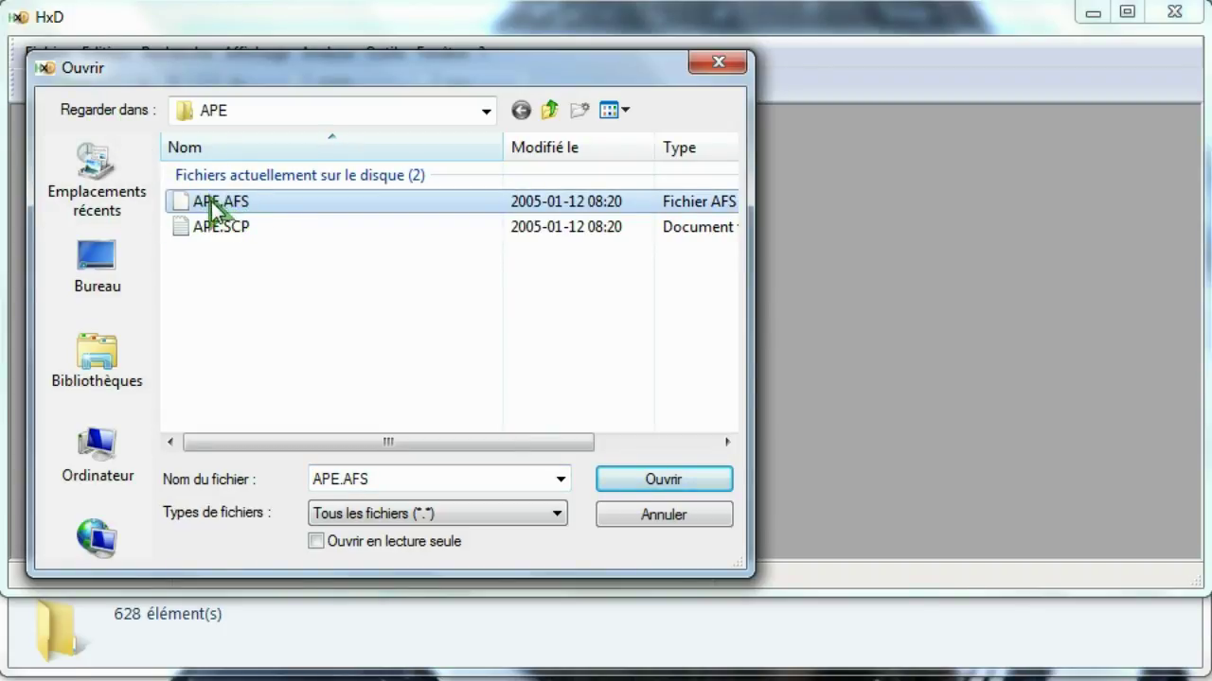
pyautogui.doubleClick(227, 200)
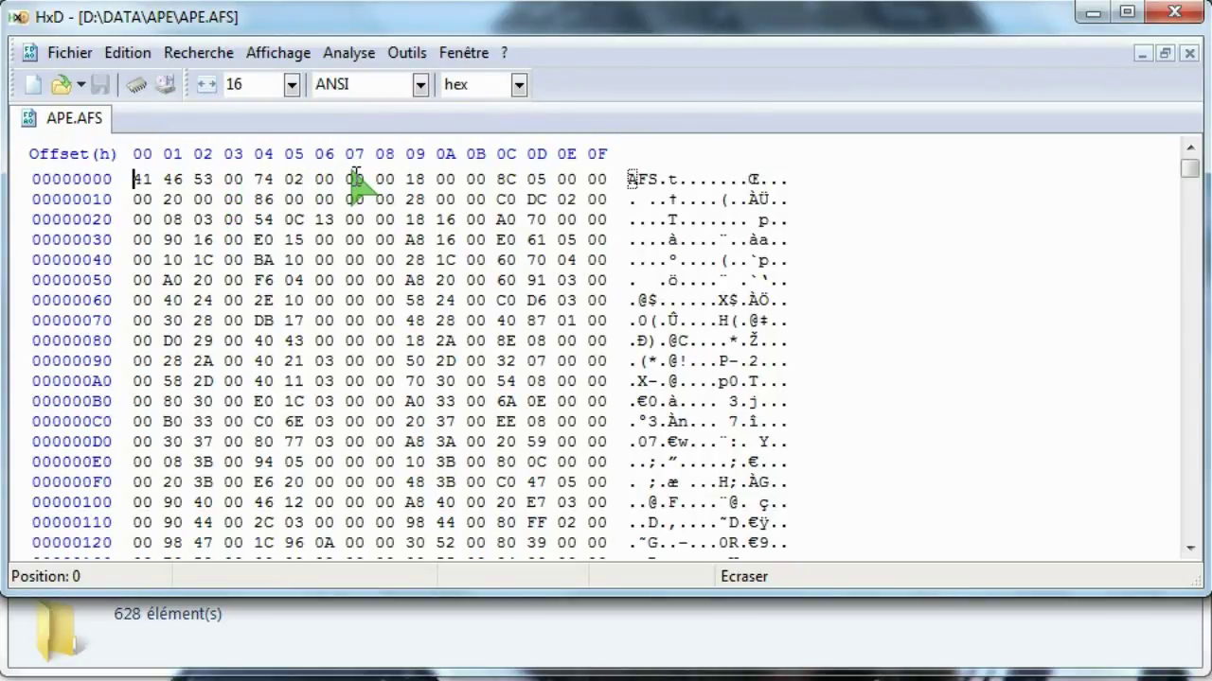
pyautogui.moveTo(350, 179); pyautogui.dragTo(432, 180)
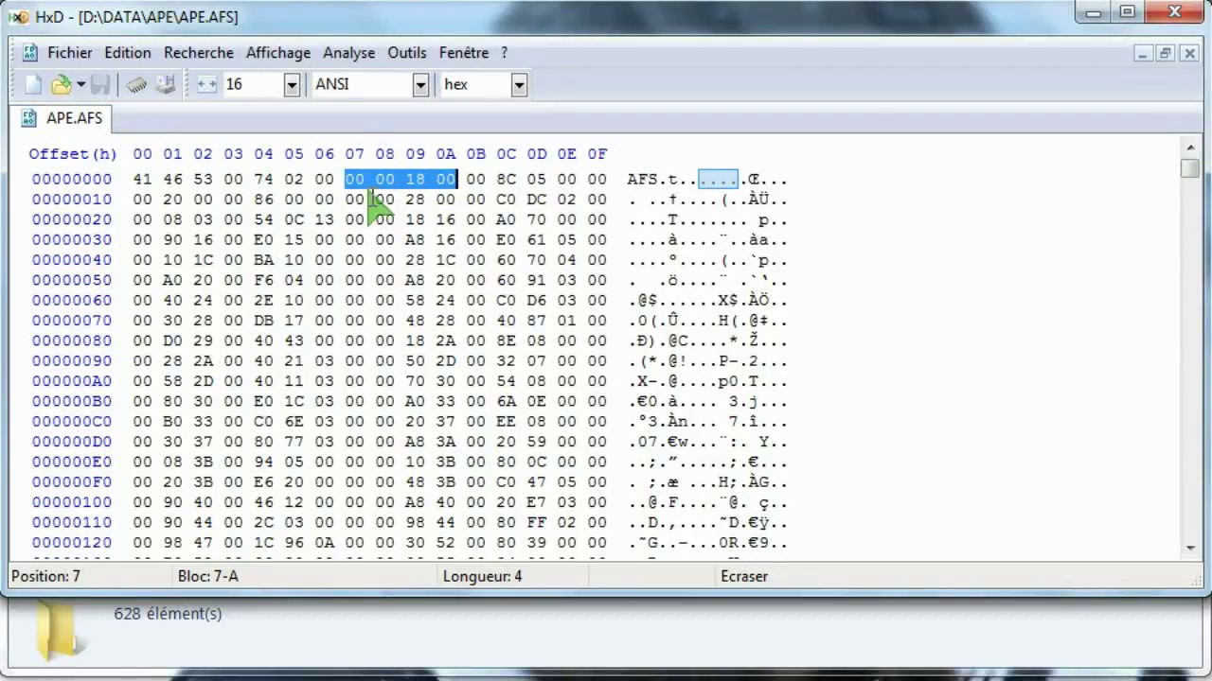
# - Go to hex offset 1800 from the beginning of APE.AFS and examine the bytes stored there
pyautogui.click(198, 52)
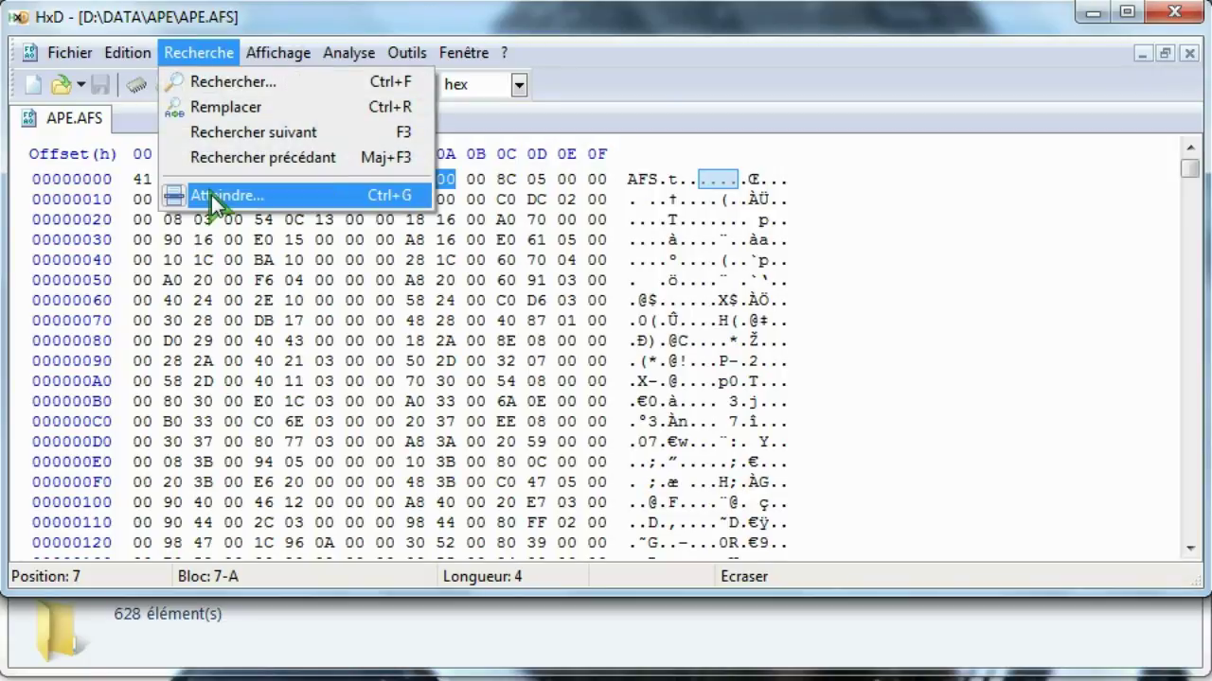
pyautogui.click(211, 197)
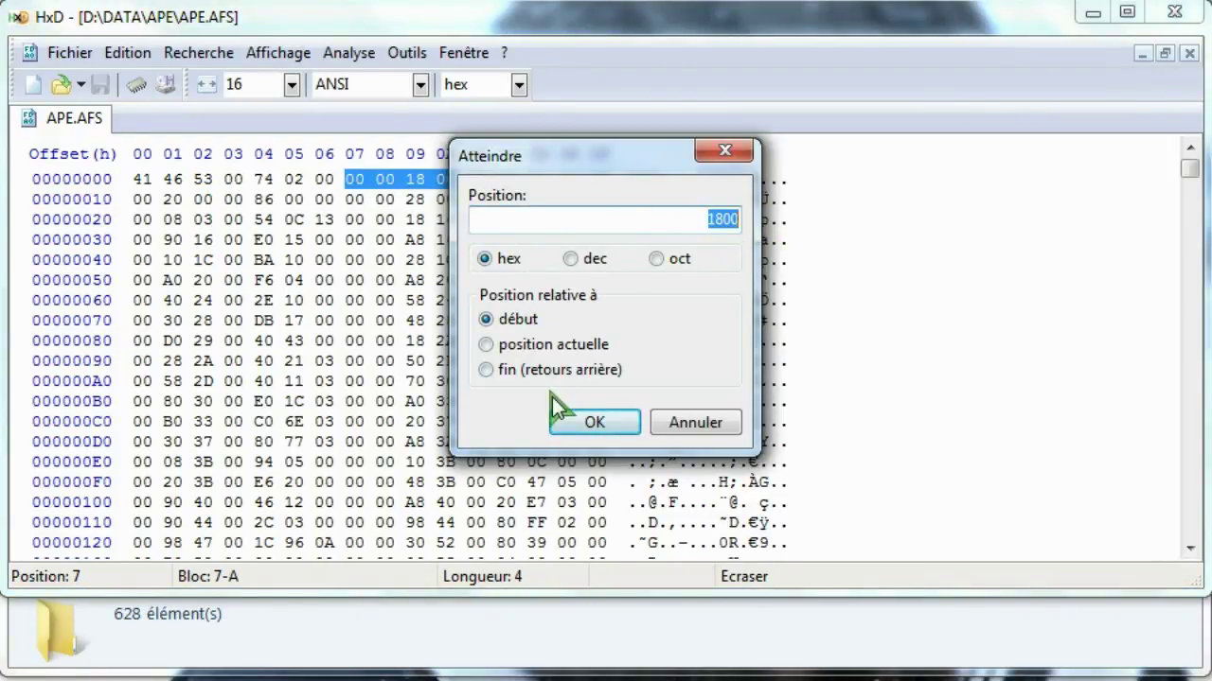
pyautogui.click(578, 422)
pyautogui.scroll(-4, 580, 441)
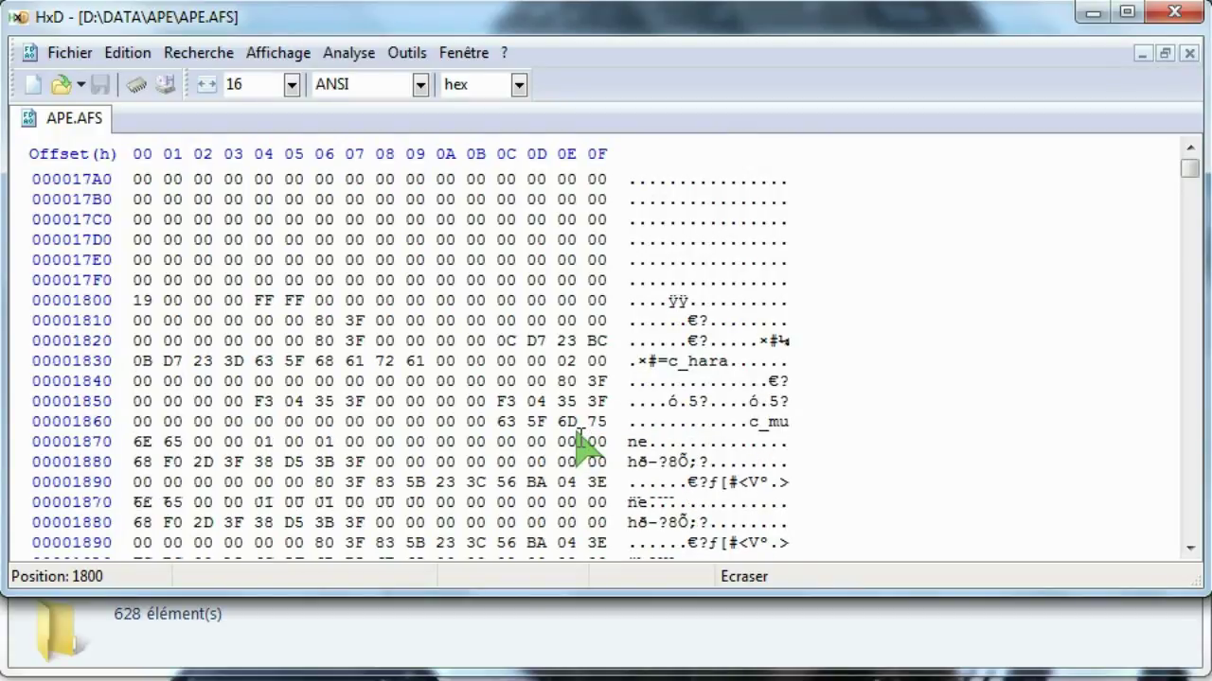
pyautogui.scroll(-1, 581, 441)
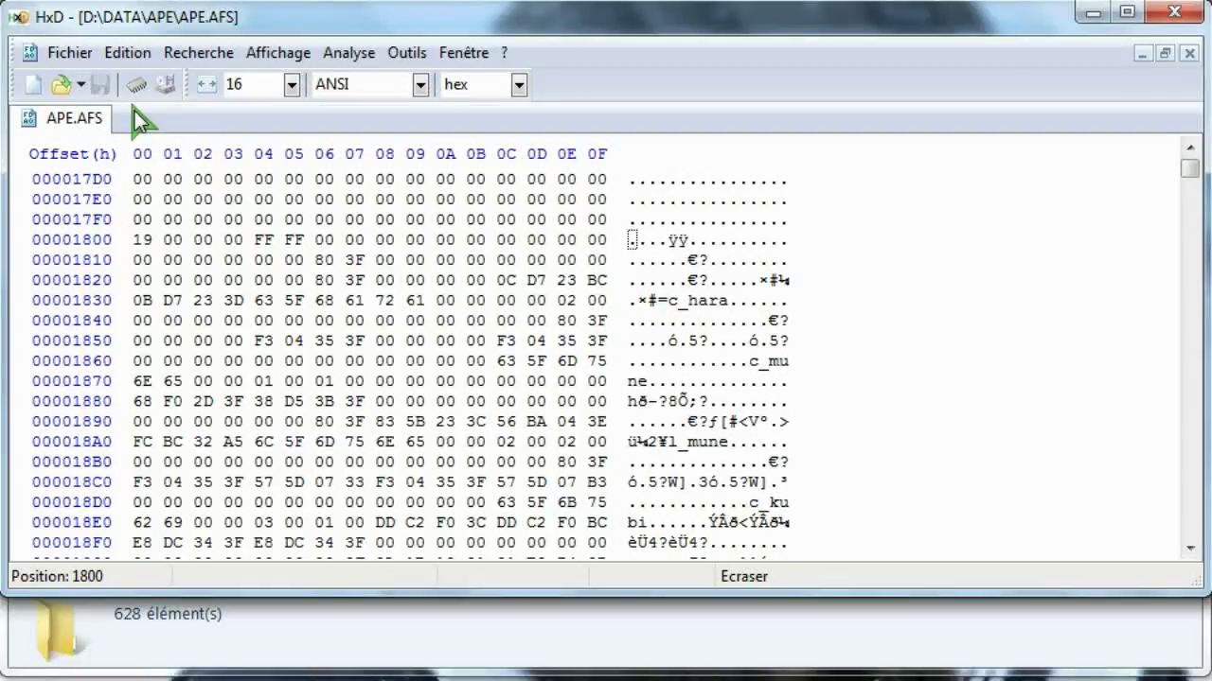
# - Open aiai.skl from the desktop's APE.AFS folder in HxD and highlight its first six bytes
pyautogui.click(67, 85)
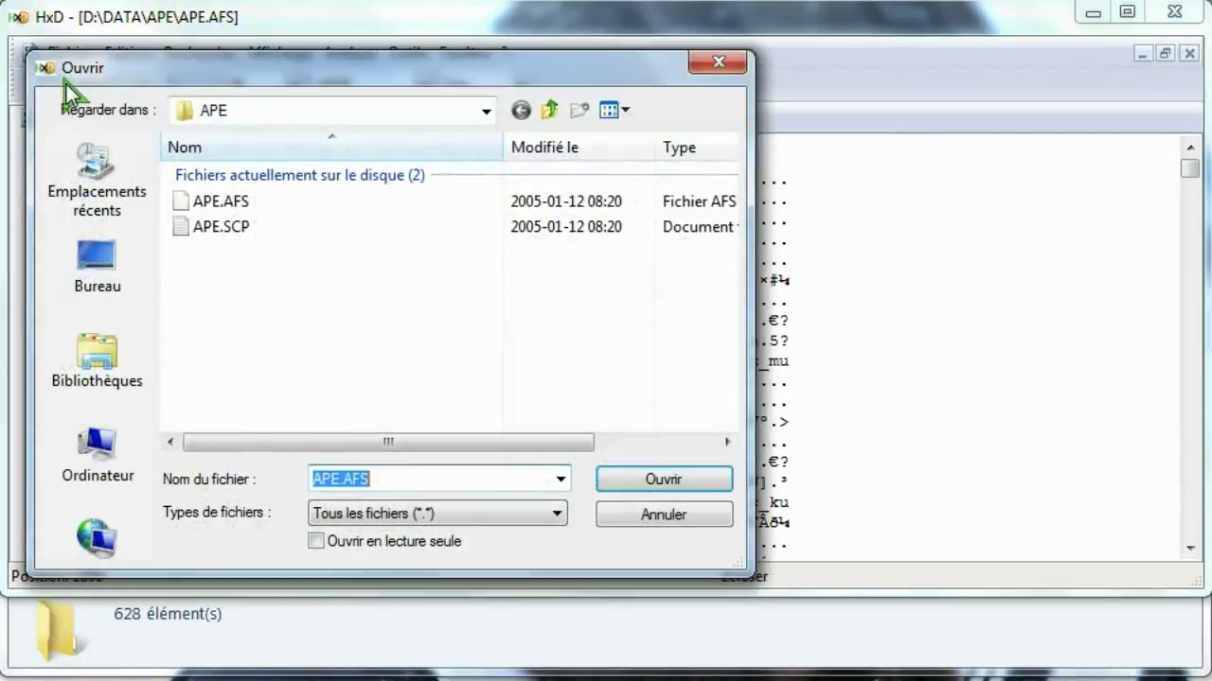
pyautogui.click(89, 256)
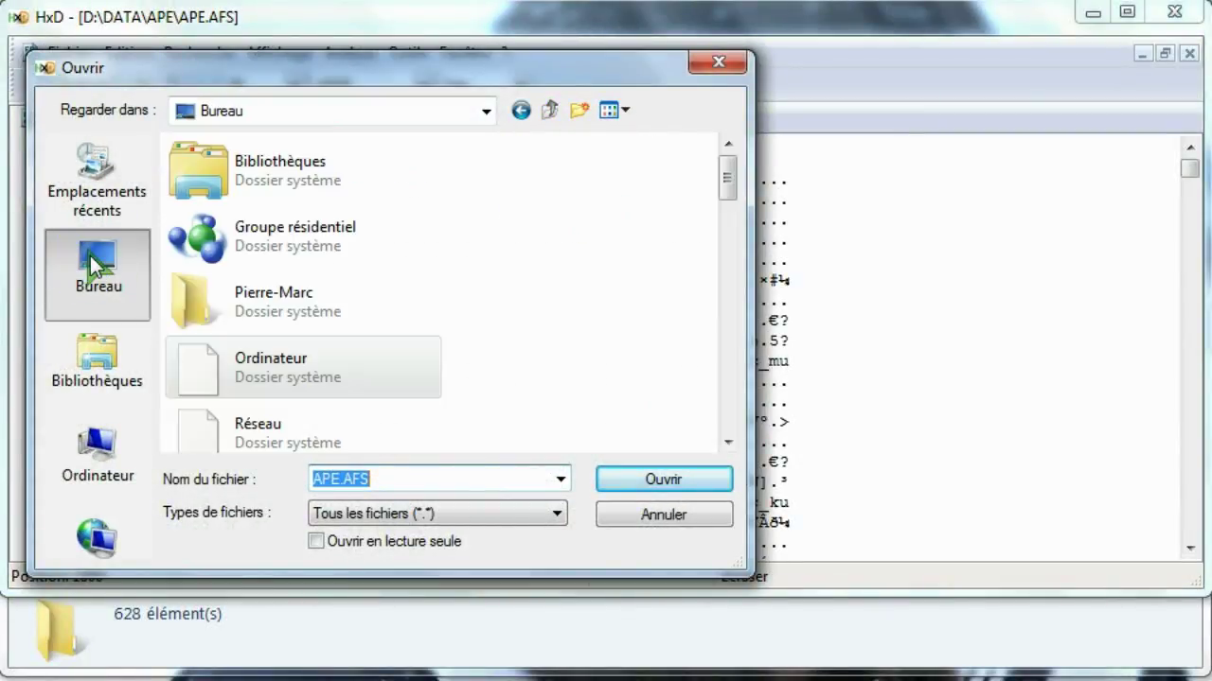
pyautogui.moveTo(730, 180); pyautogui.dragTo(731, 353)
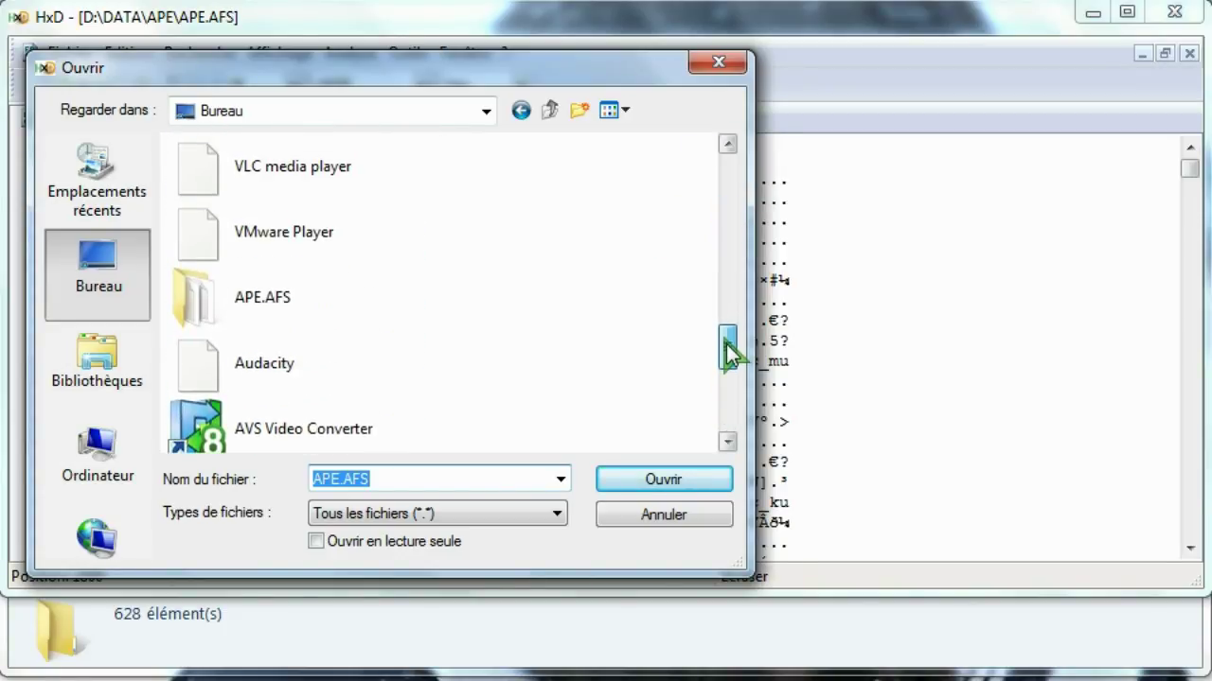
pyautogui.doubleClick(265, 296)
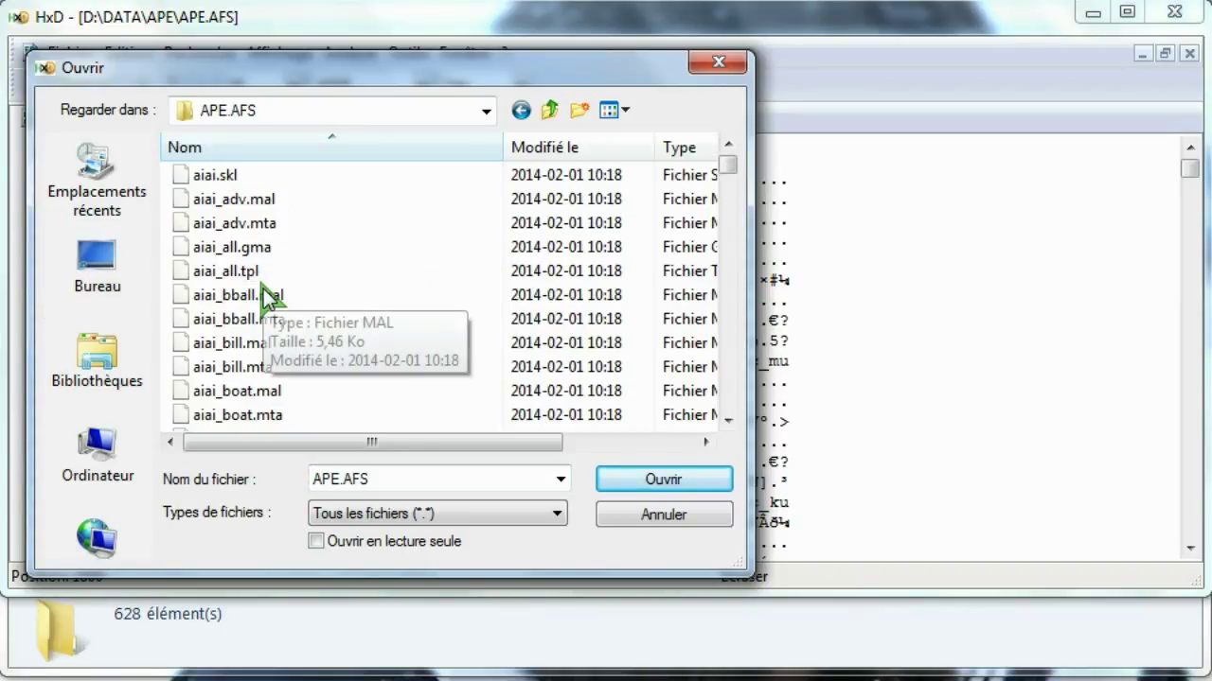
pyautogui.doubleClick(215, 177)
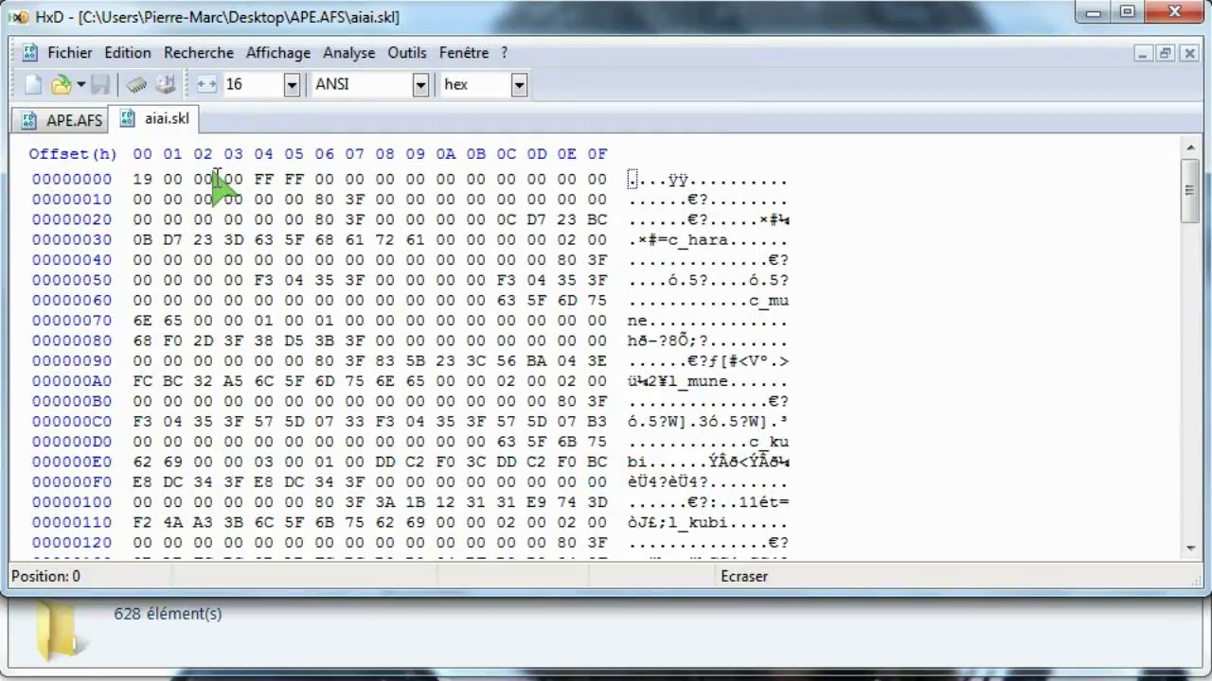
pyautogui.moveTo(135, 178); pyautogui.dragTo(307, 179)
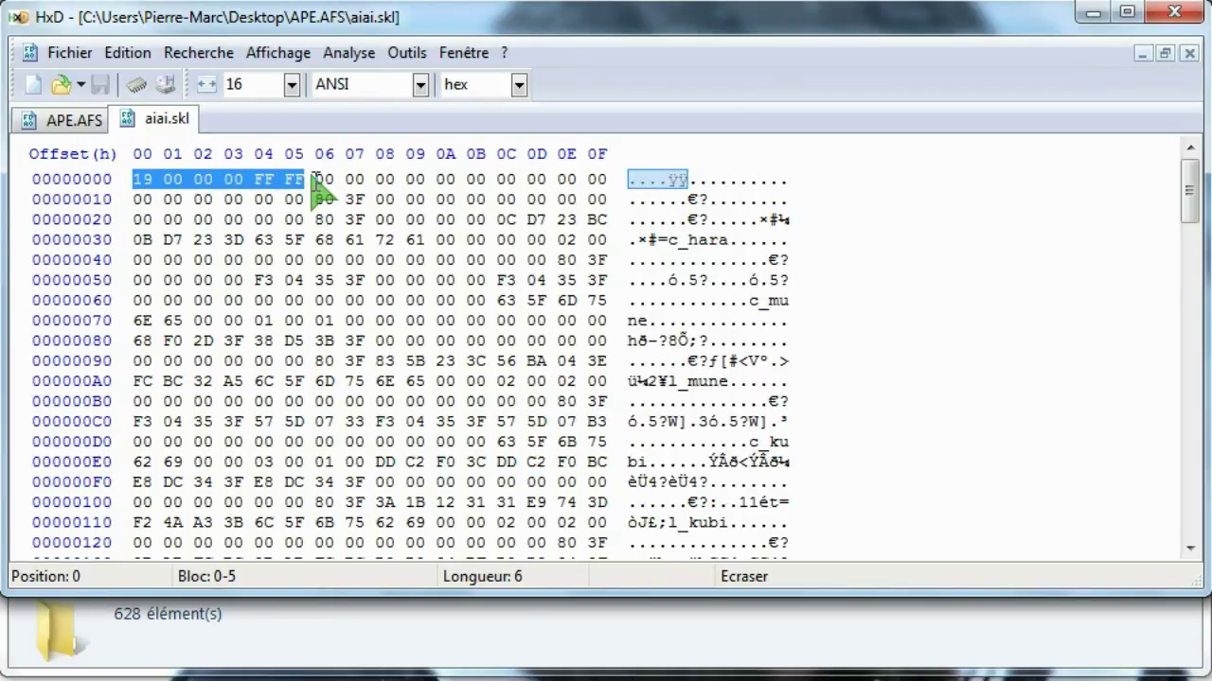
# - Highlight bytes 1800 to 1805 in APE.AFS and compare them with the highlighted start of aiai.skl
pyautogui.click(65, 119)
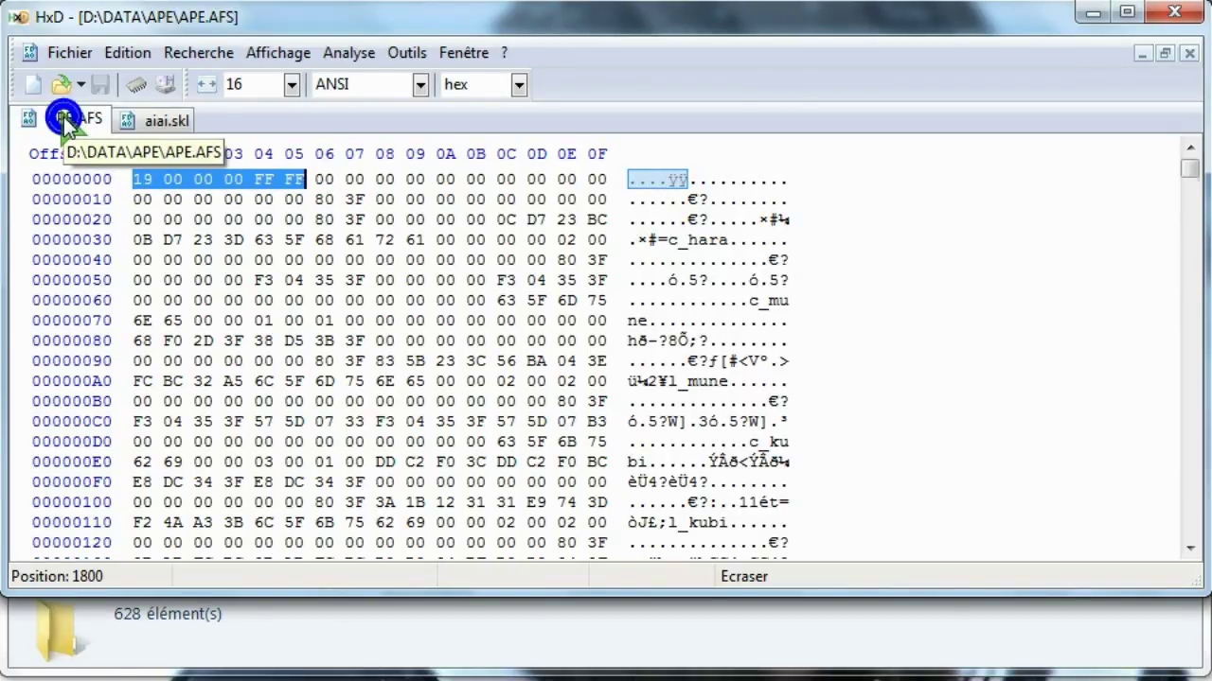
pyautogui.moveTo(135, 238); pyautogui.dragTo(305, 238)
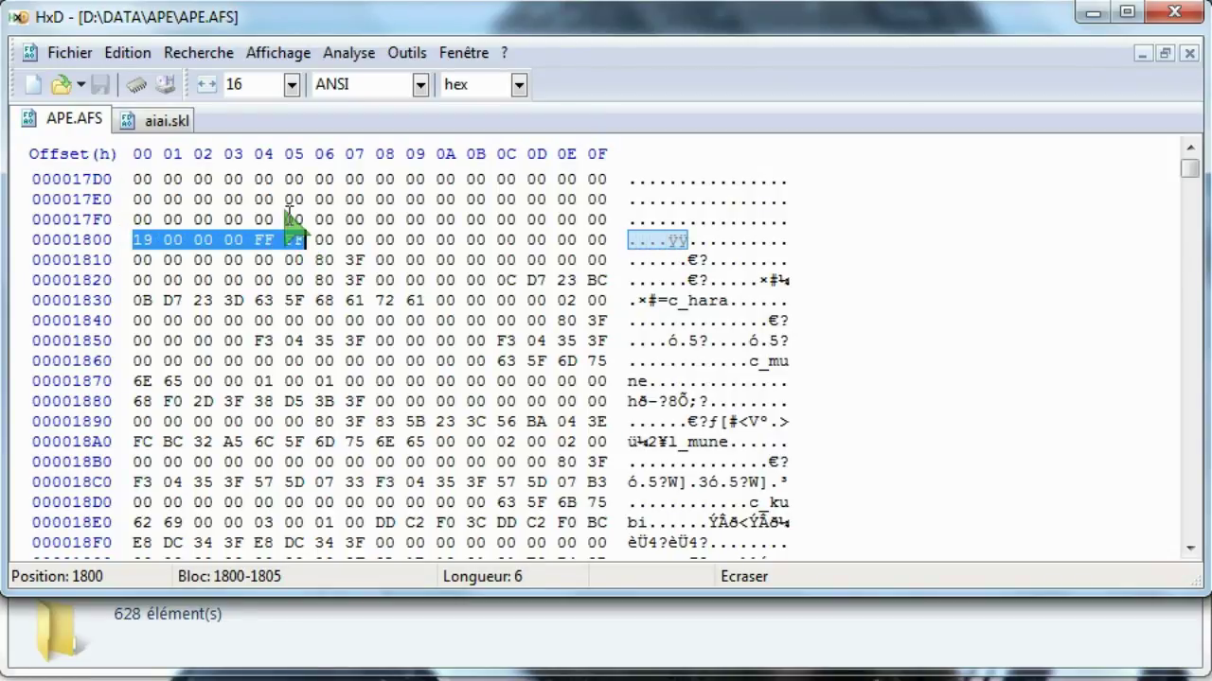
pyautogui.click(157, 120)
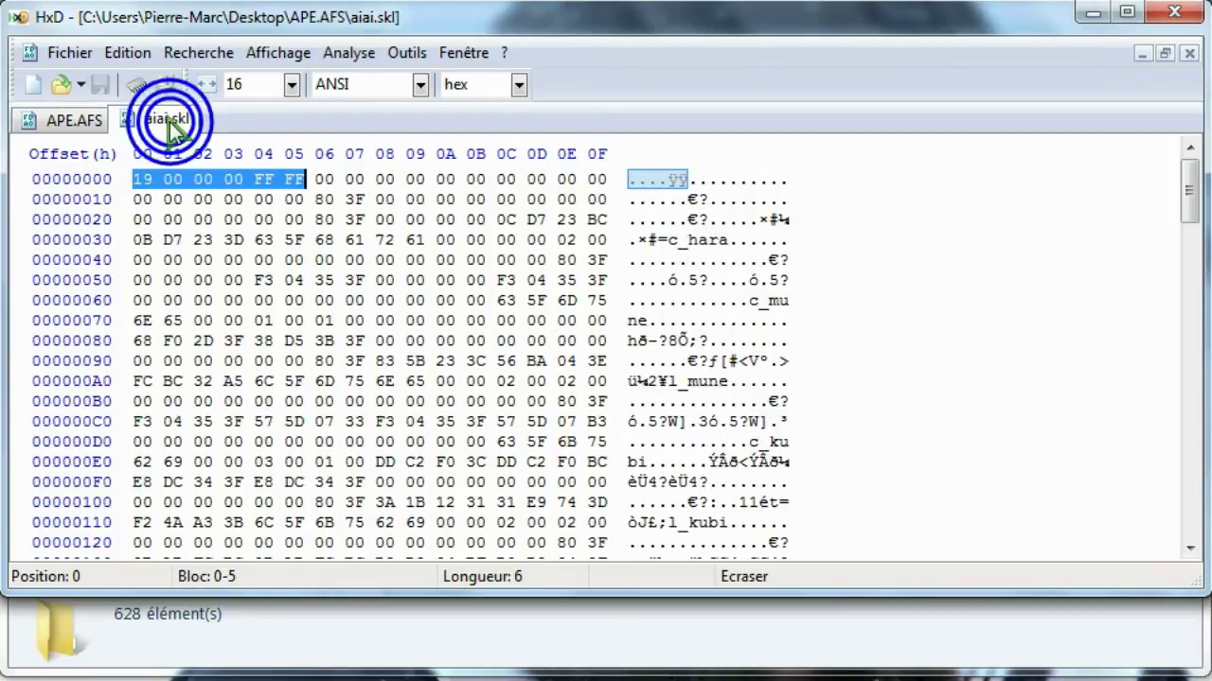
pyautogui.click(74, 115)
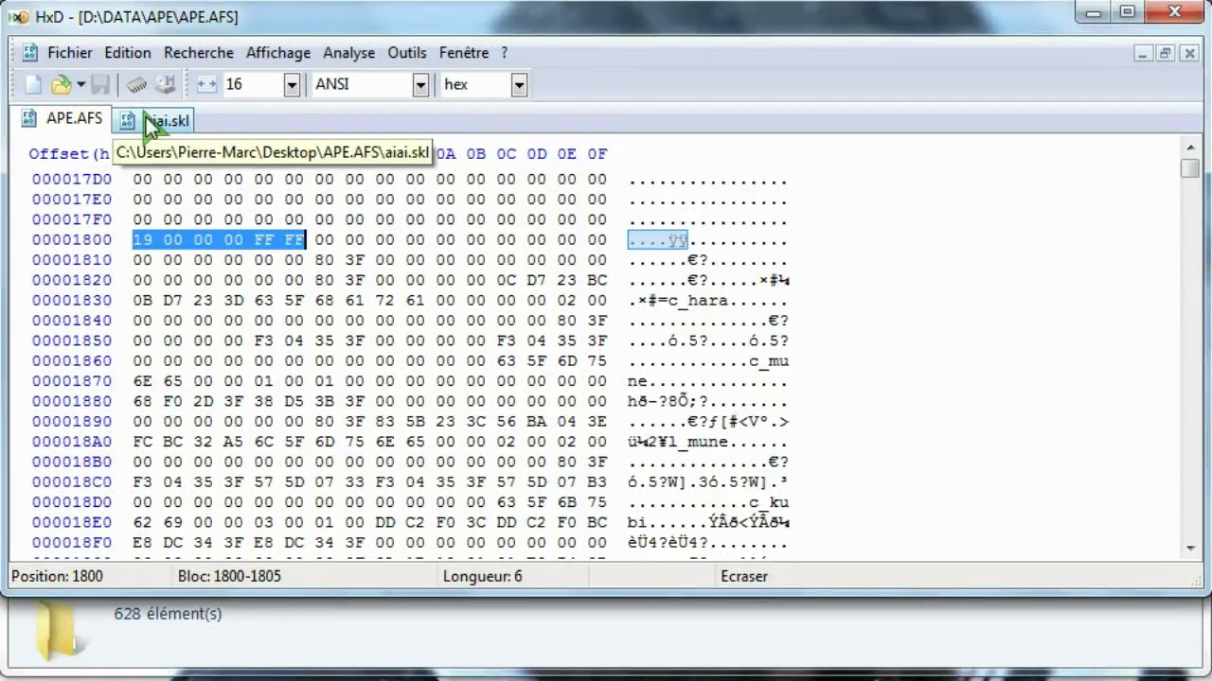
pyautogui.click(147, 116)
pyautogui.click(68, 120)
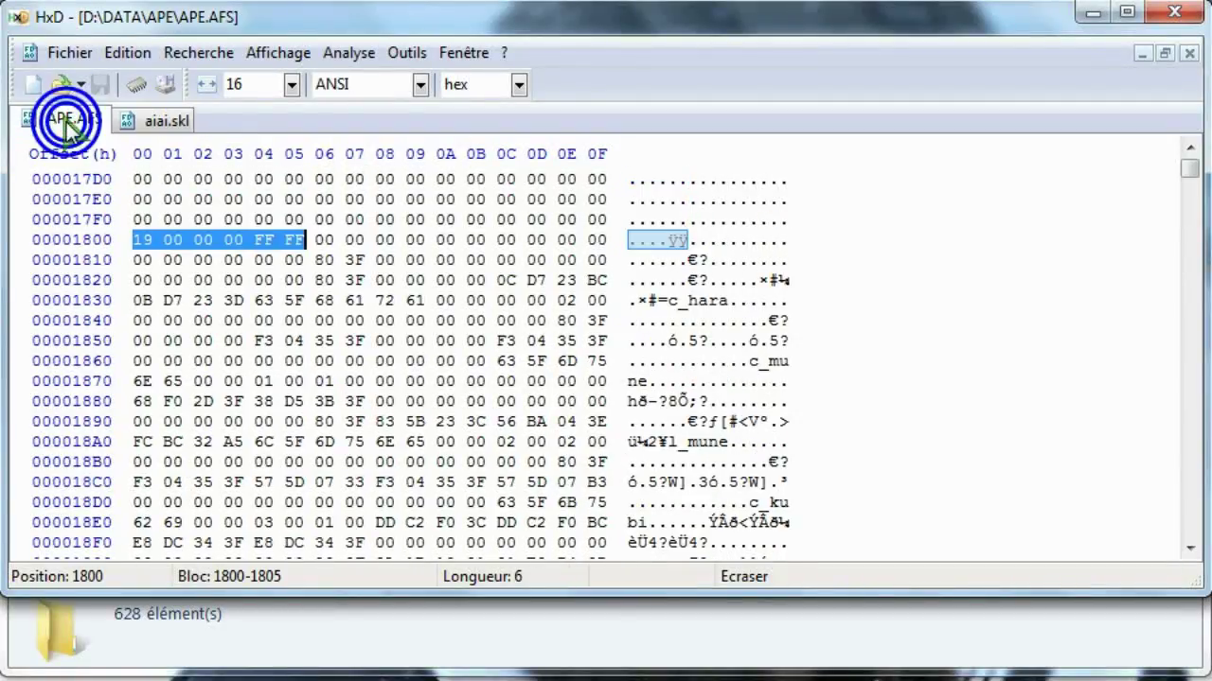
# - Close both aiai.skl and APE.AFS in HxD
pyautogui.click(153, 123)
pyautogui.rightClick(153, 124)
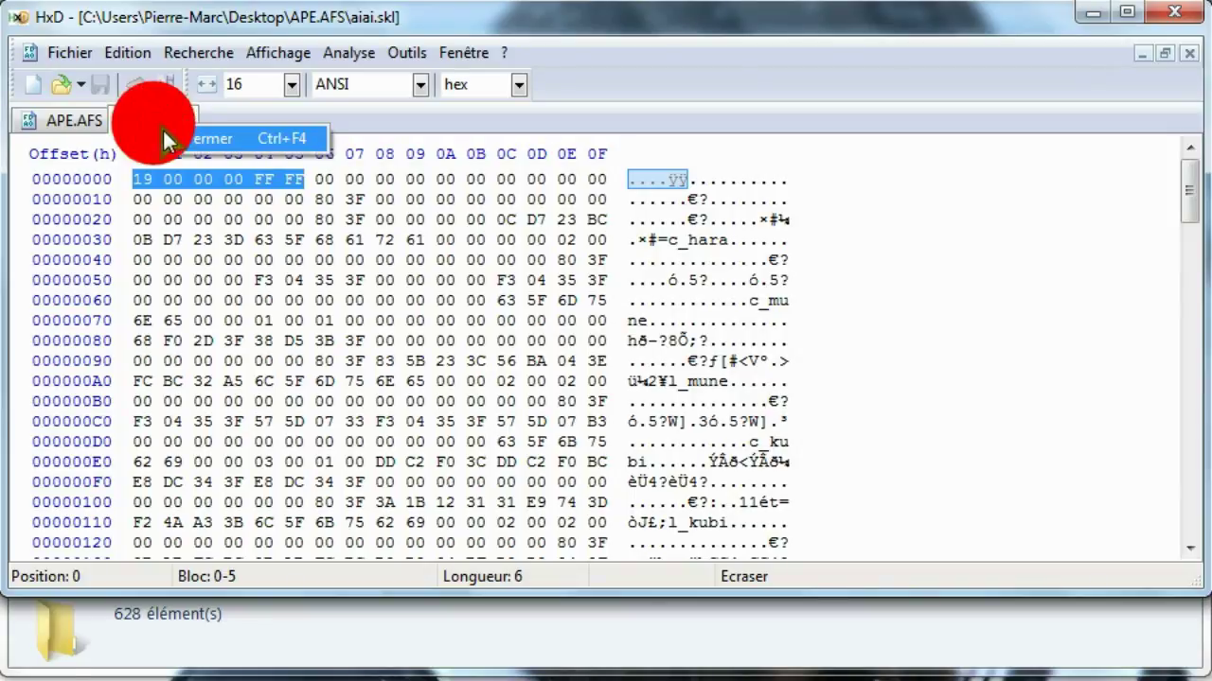
pyautogui.click(181, 138)
pyautogui.rightClick(100, 122)
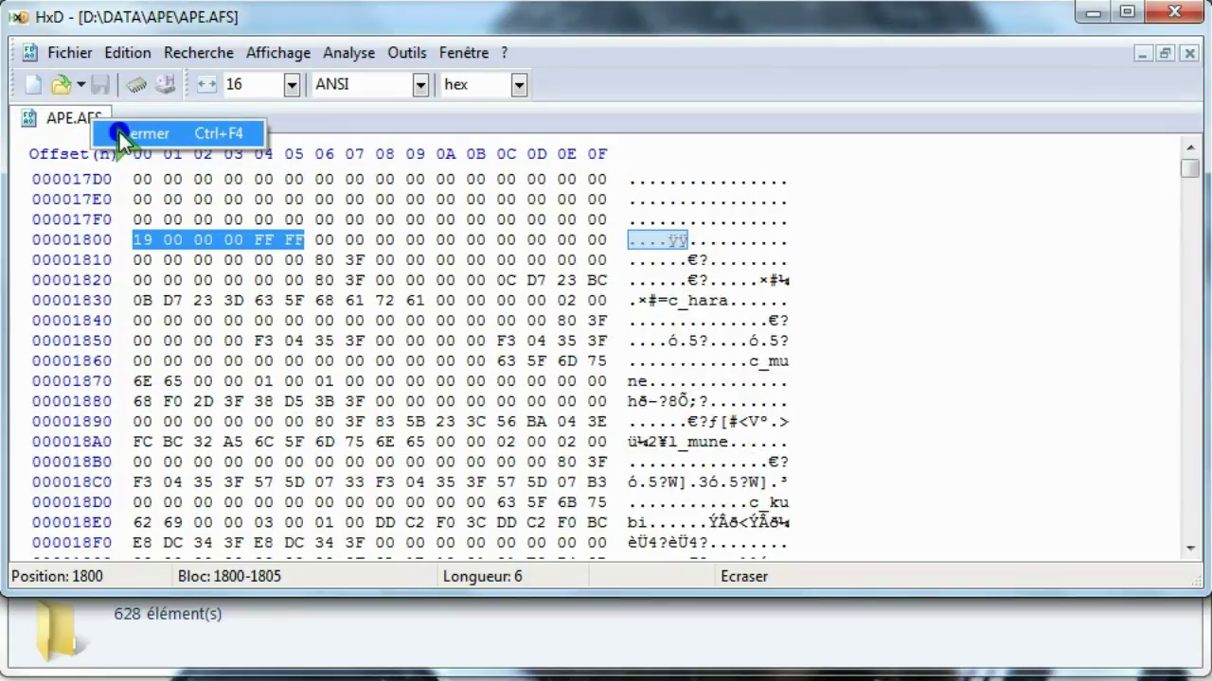
pyautogui.click(142, 135)
# - Bring the extracted APE.AFS folder forward, look through its files, and select face_test.bin
pyautogui.click(490, 622)
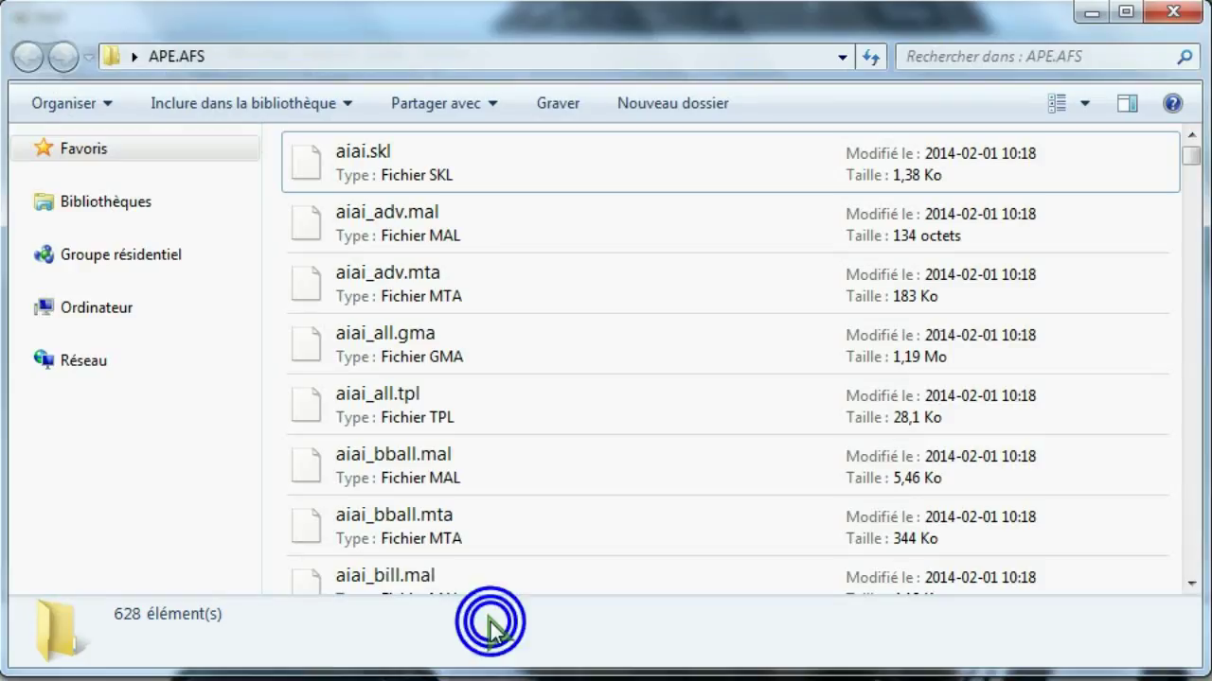
pyautogui.scroll(-6, 619, 430)
pyautogui.scroll(-12, 618, 421)
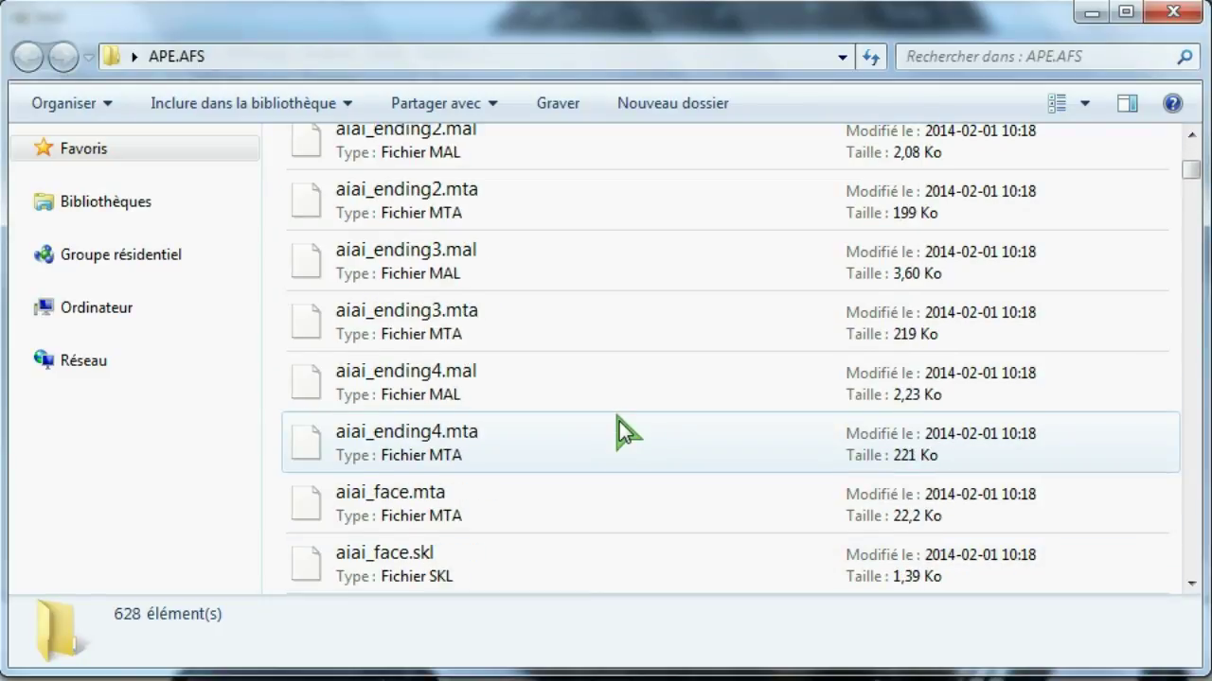
pyautogui.scroll(-20, 619, 421)
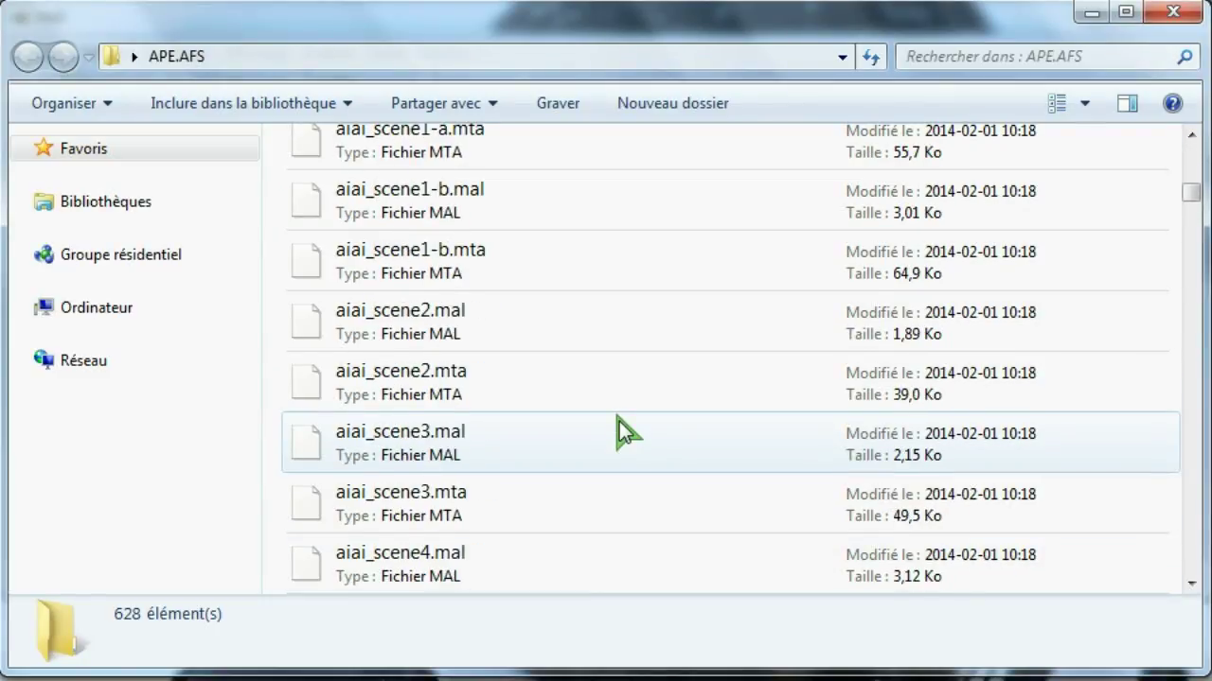
pyautogui.scroll(-10, 619, 421)
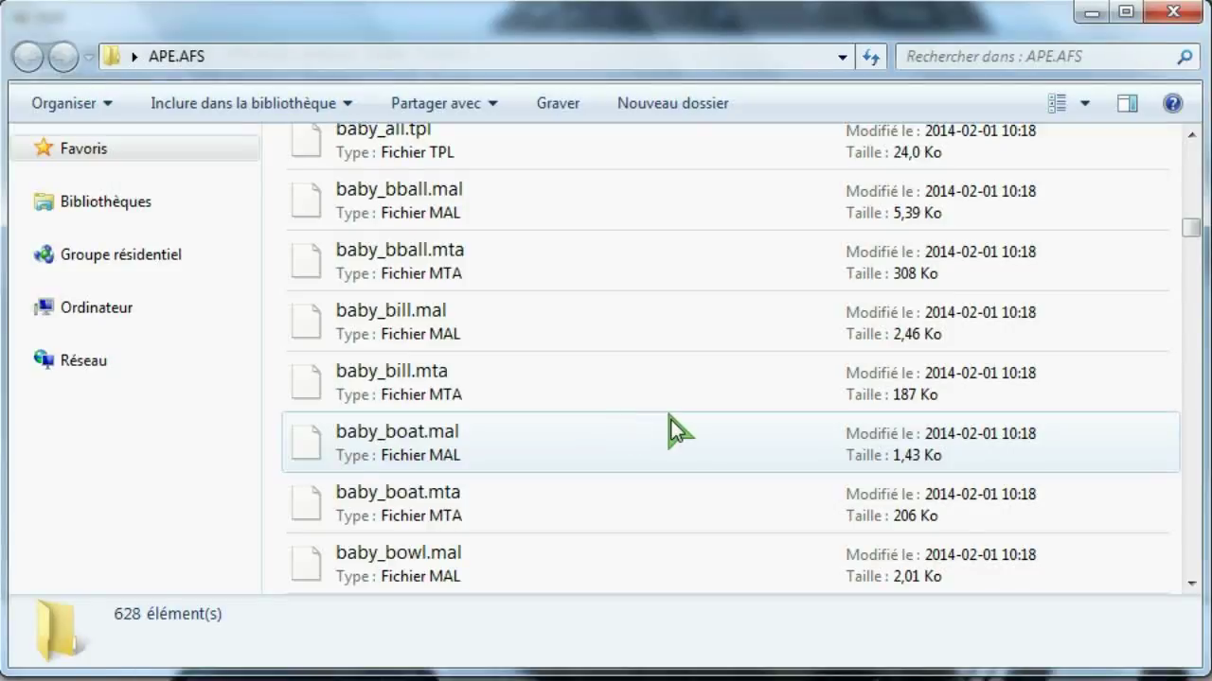
pyautogui.moveTo(1190, 238); pyautogui.dragTo(1191, 289)
pyautogui.click(336, 315)
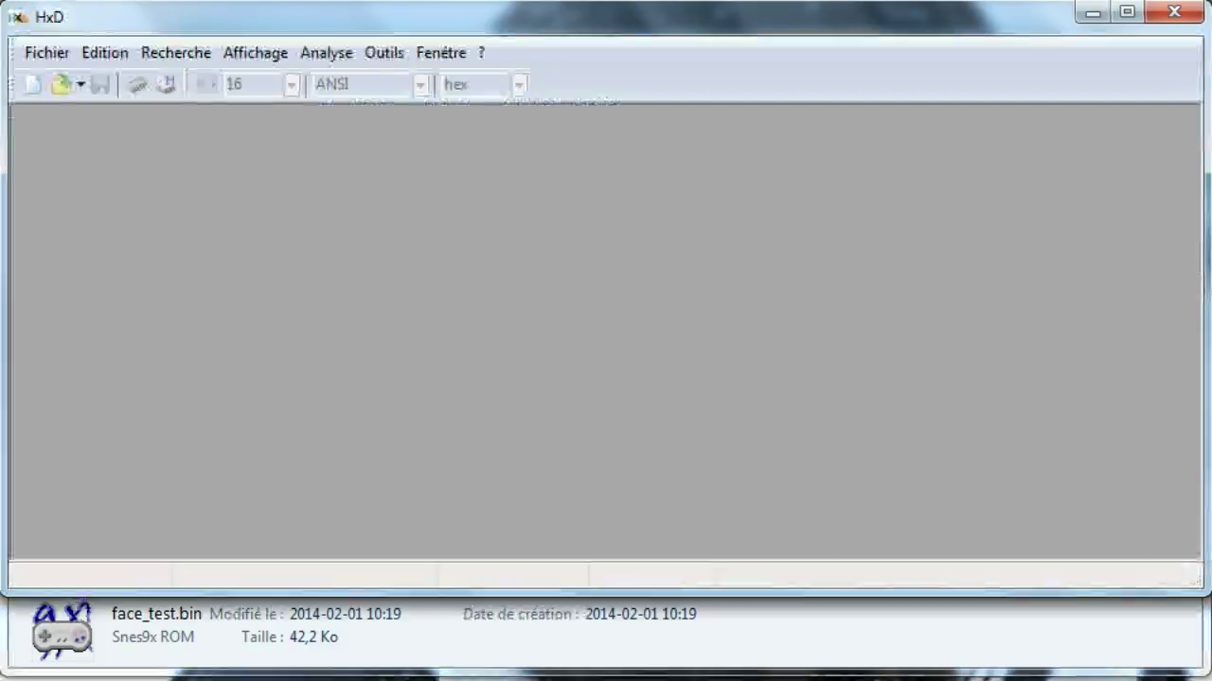
# - Shorten the HxD window to uncover the extracted files and open face_test.bin from the folder in it
pyautogui.moveTo(387, 591); pyautogui.dragTo(397, 479)
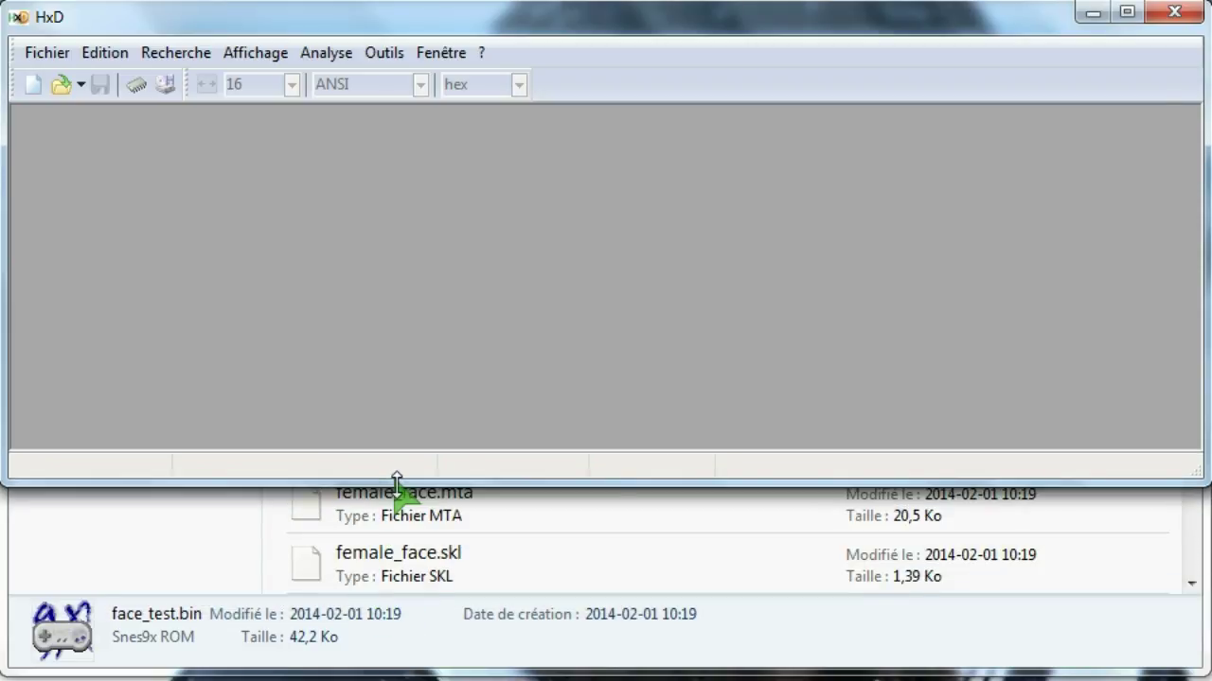
pyautogui.click(1189, 581)
pyautogui.click(1190, 582)
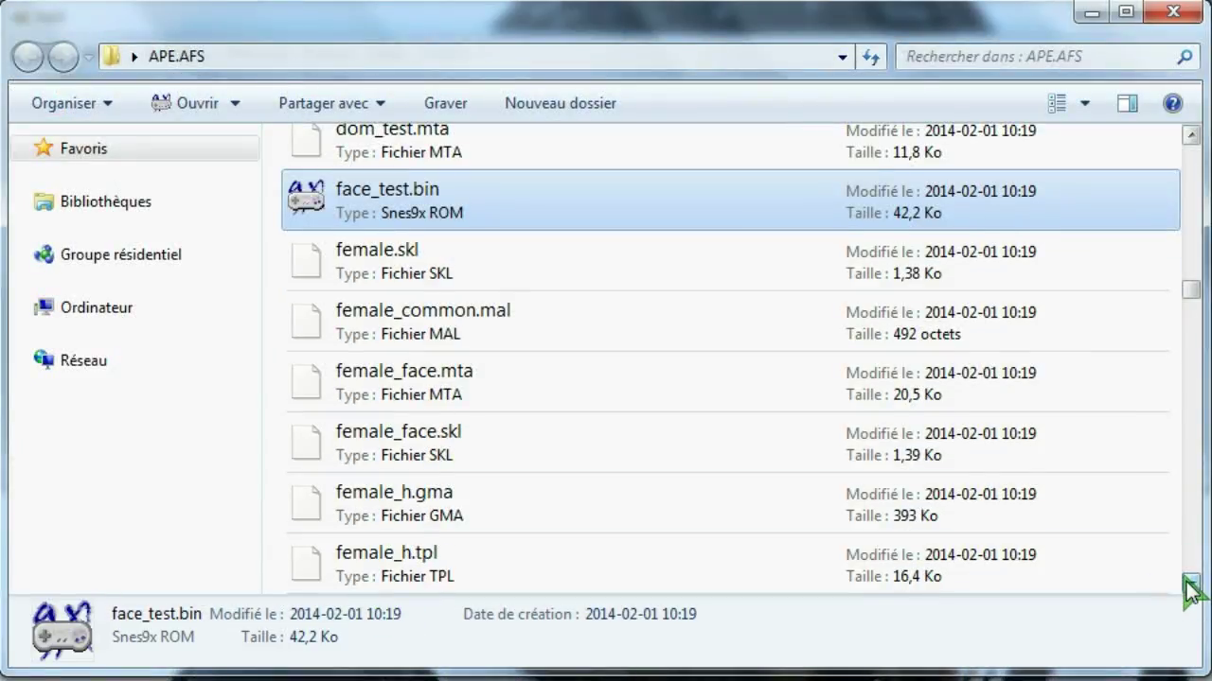
pyautogui.click(1190, 136)
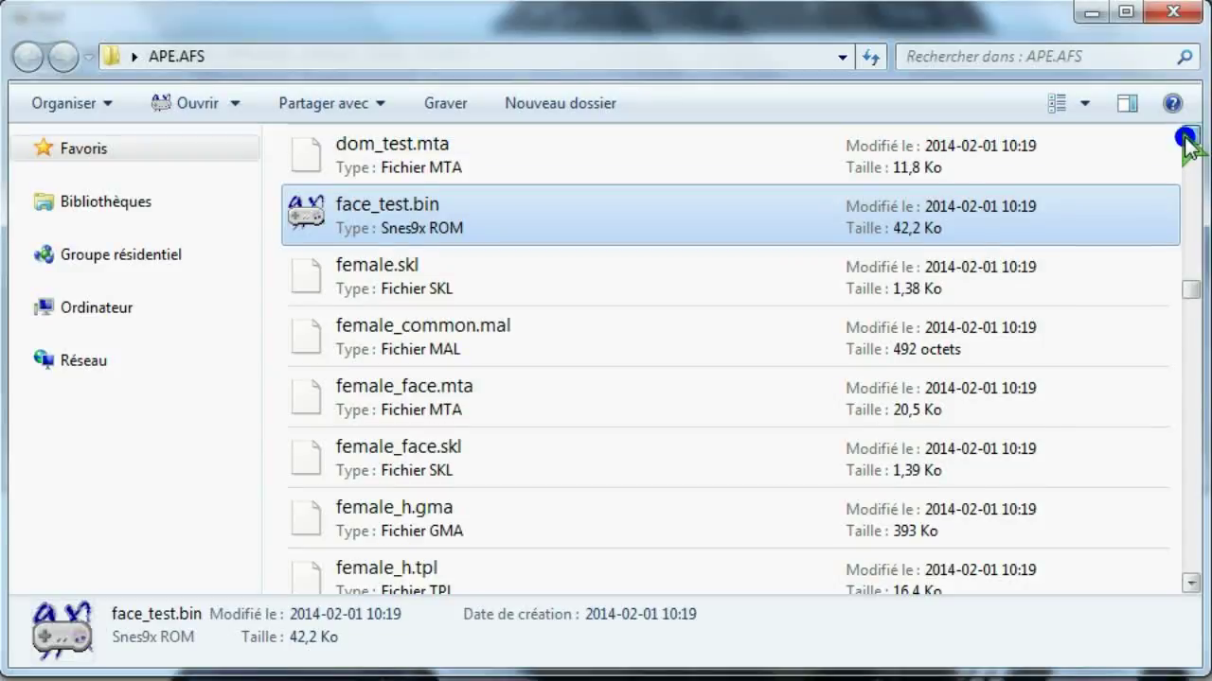
pyautogui.click(1190, 136)
pyautogui.click(1189, 136)
pyautogui.click(1190, 135)
pyautogui.click(1190, 135)
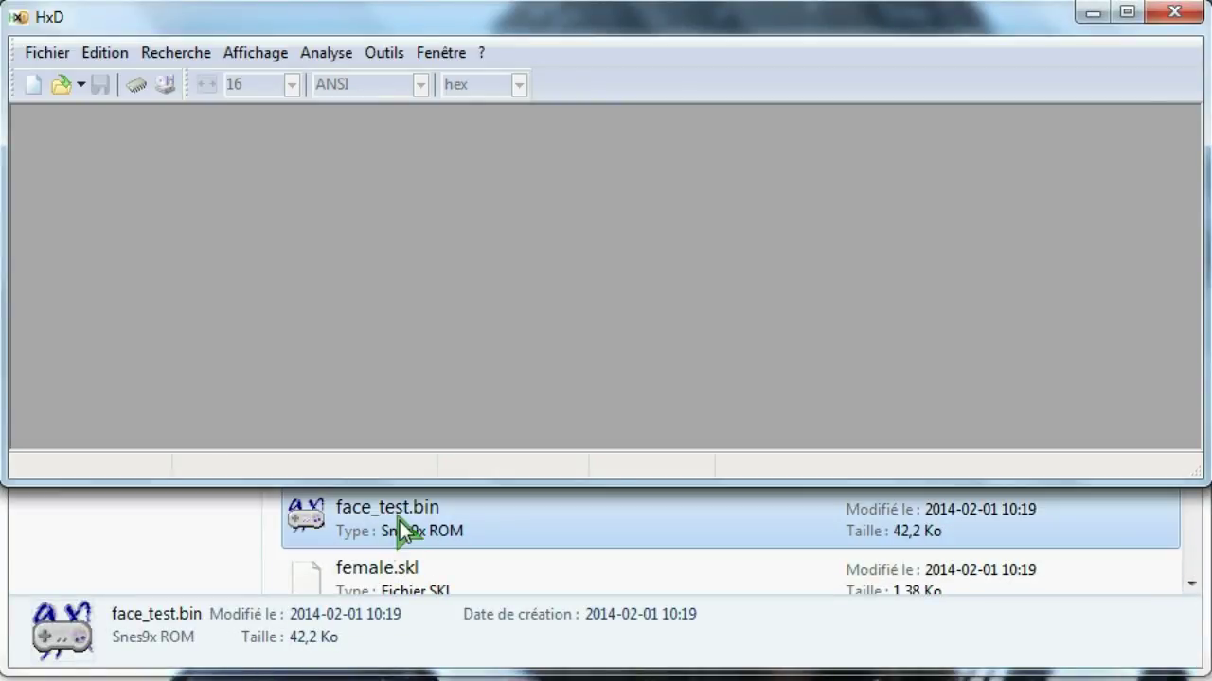
pyautogui.moveTo(399, 520); pyautogui.dragTo(384, 314)
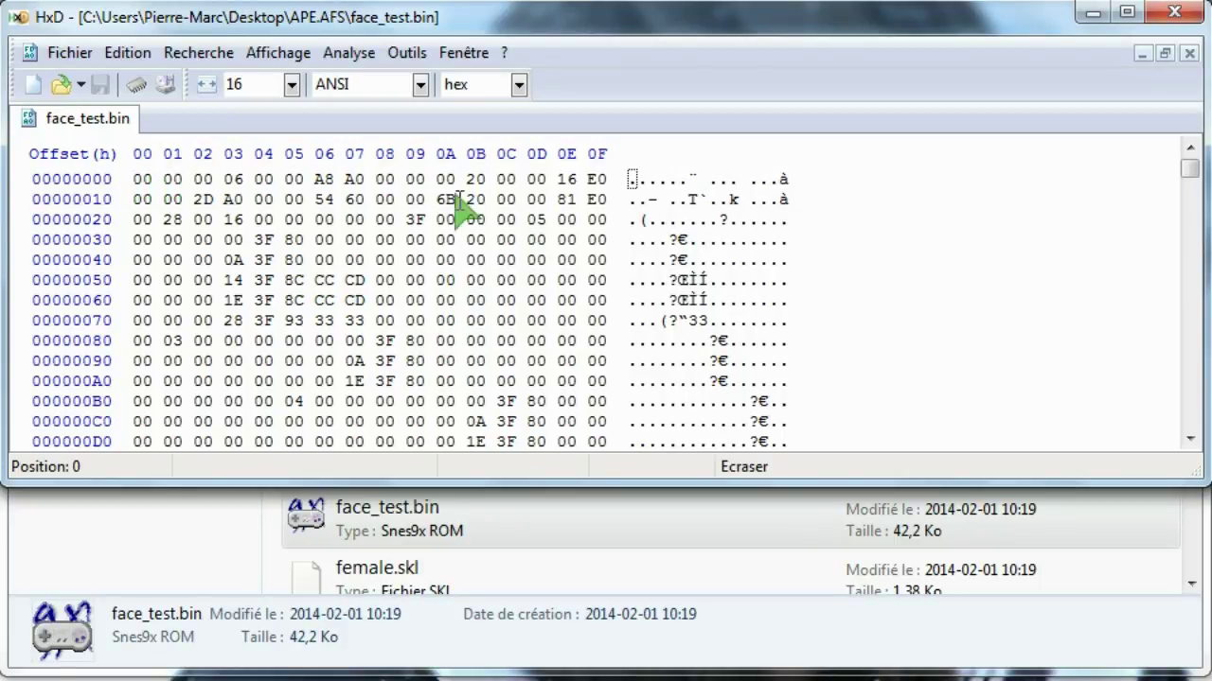
# - Examine the contents of face_test.bin through to the text names at its end, and return to its beginning
pyautogui.scroll(-3, 711, 284)
pyautogui.moveTo(1191, 174); pyautogui.dragTo(1164, 413)
pyautogui.scroll(2, 867, 293)
pyautogui.scroll(2, 866, 296)
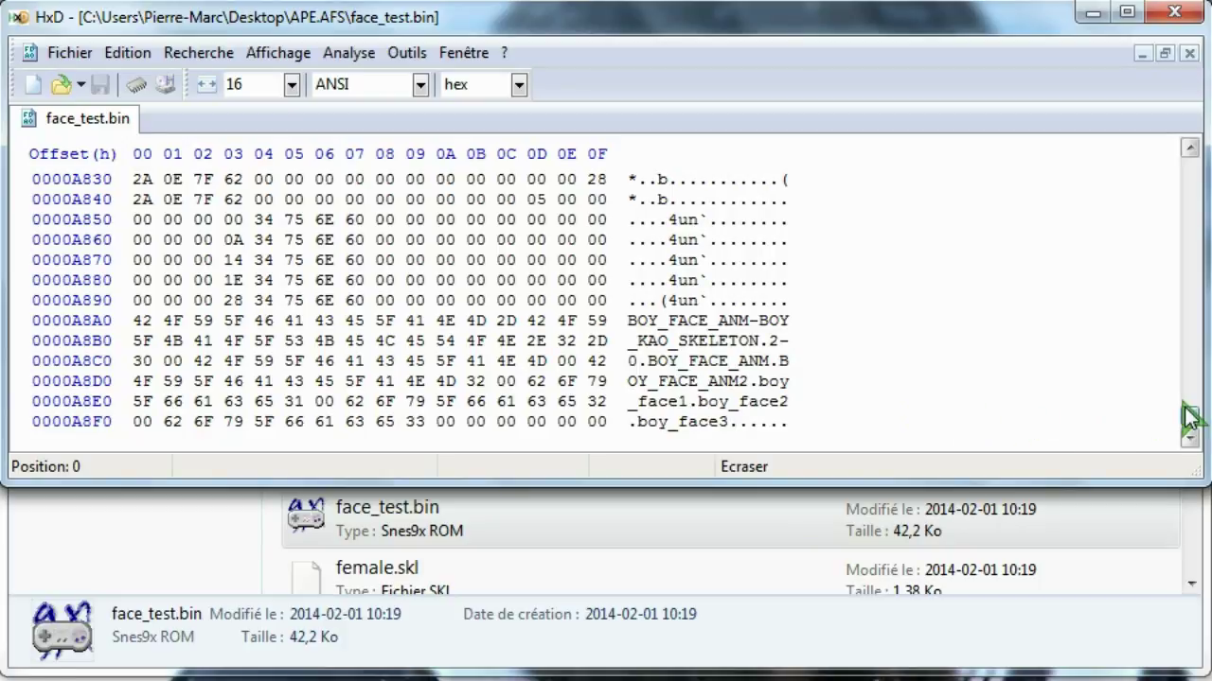
pyautogui.moveTo(1191, 421); pyautogui.dragTo(1190, 161)
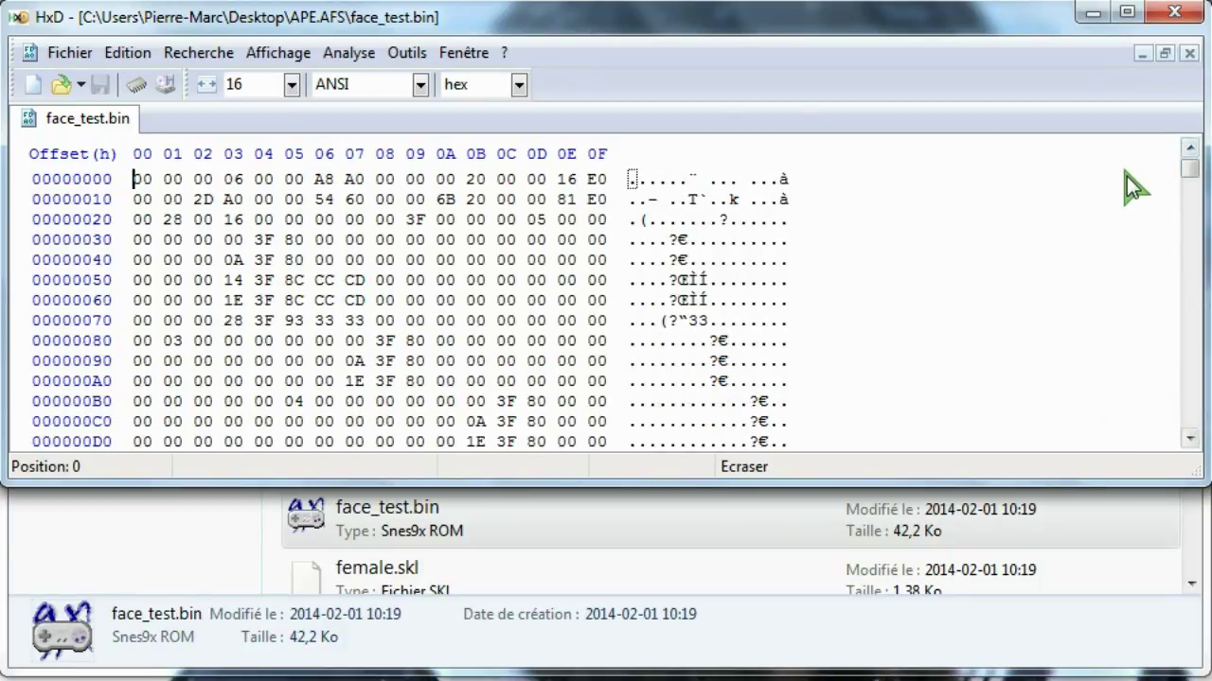
# - Close face_test.bin, minimize HxD, and close the extracted APE.AFS folder window
pyautogui.rightClick(36, 113)
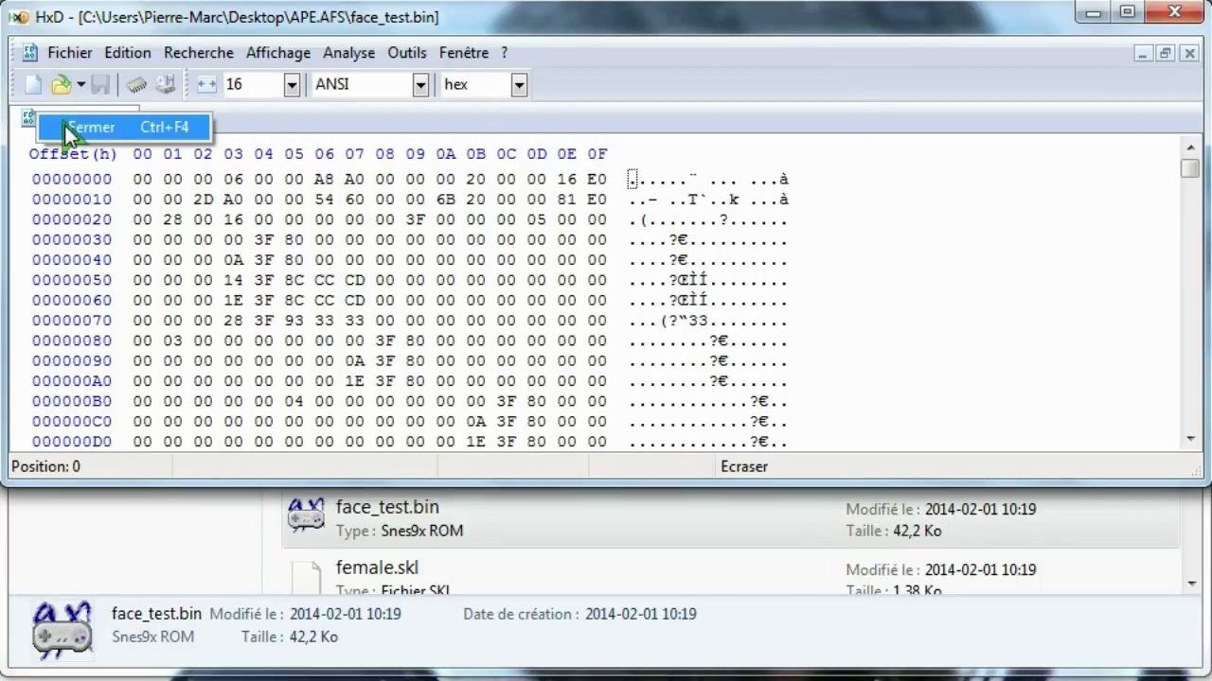
pyautogui.click(81, 125)
pyautogui.click(1093, 15)
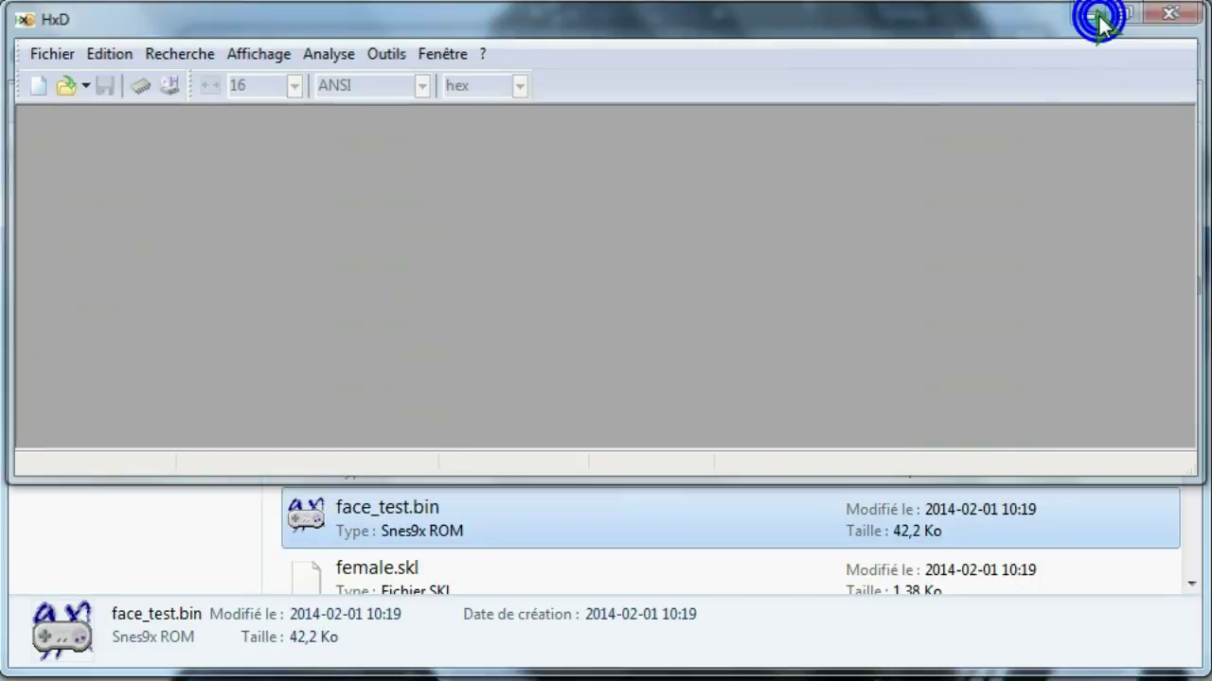
pyautogui.click(276, 254)
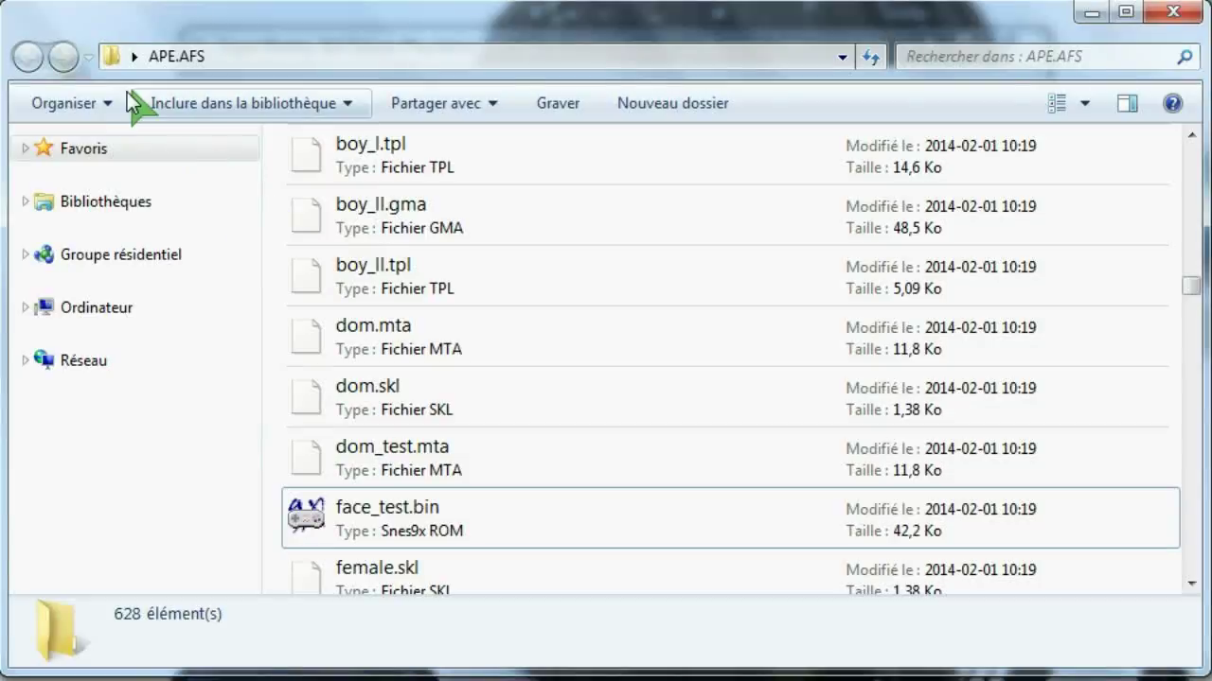
pyautogui.click(1169, 13)
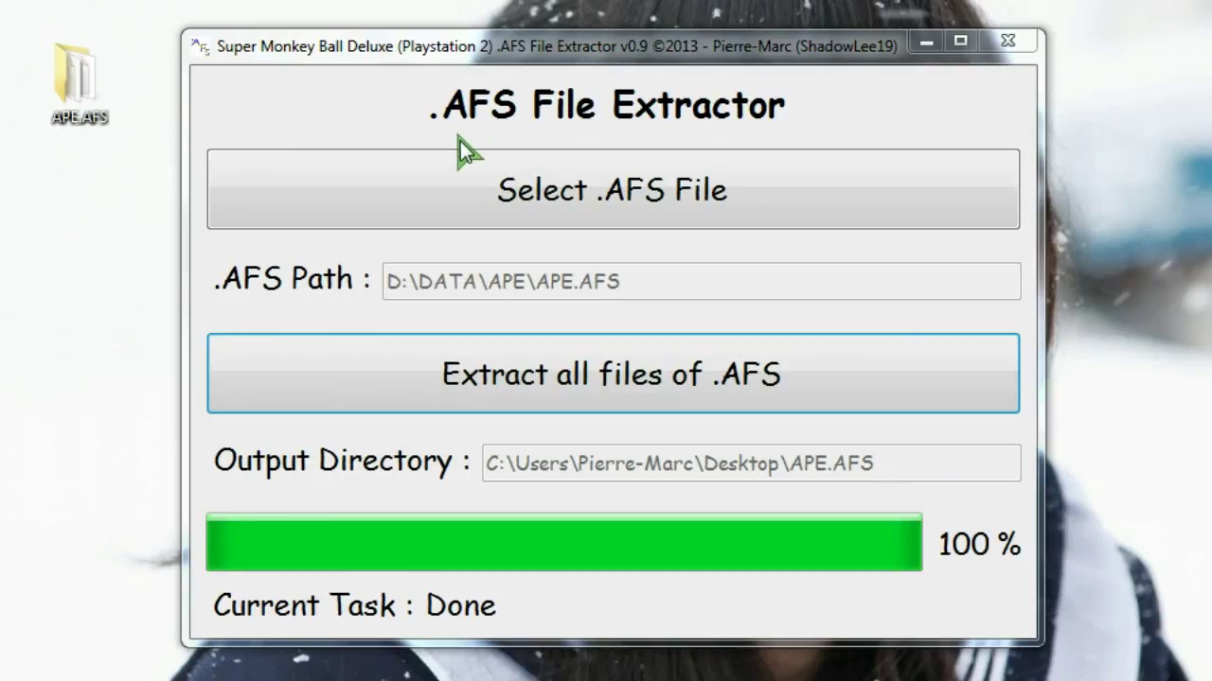
# - Choose BG.AFS from the disc's DATA\BG folder as the archive to extract
pyautogui.click(572, 212)
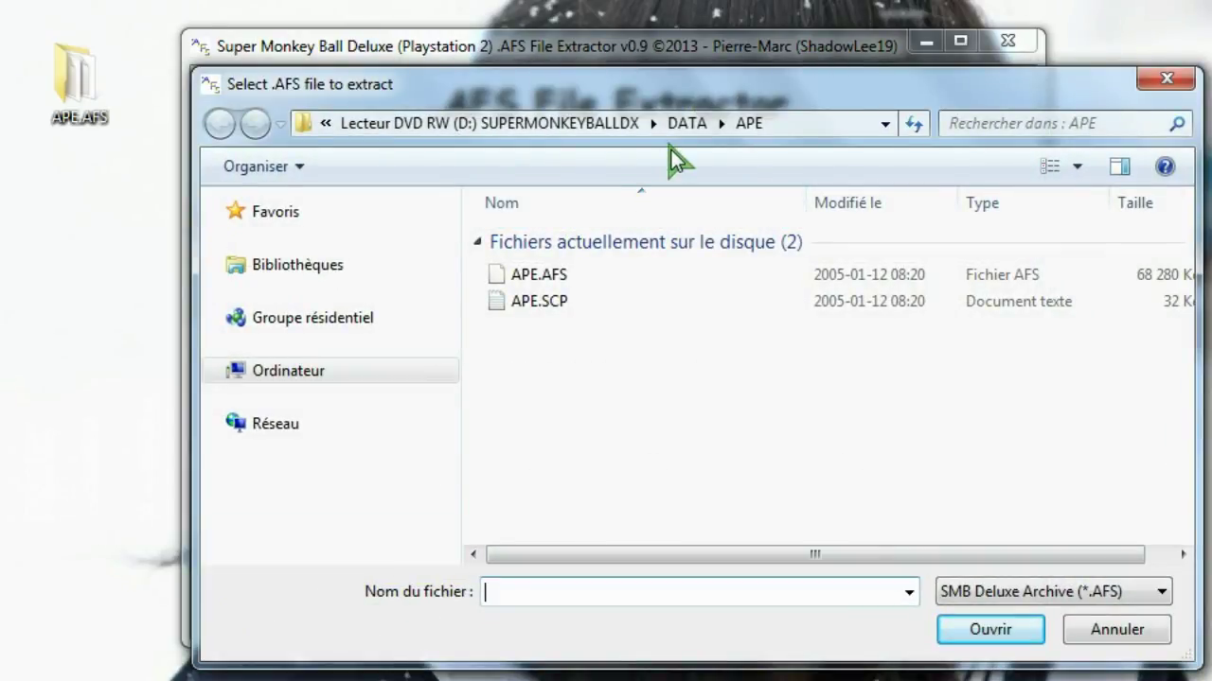
pyautogui.click(684, 121)
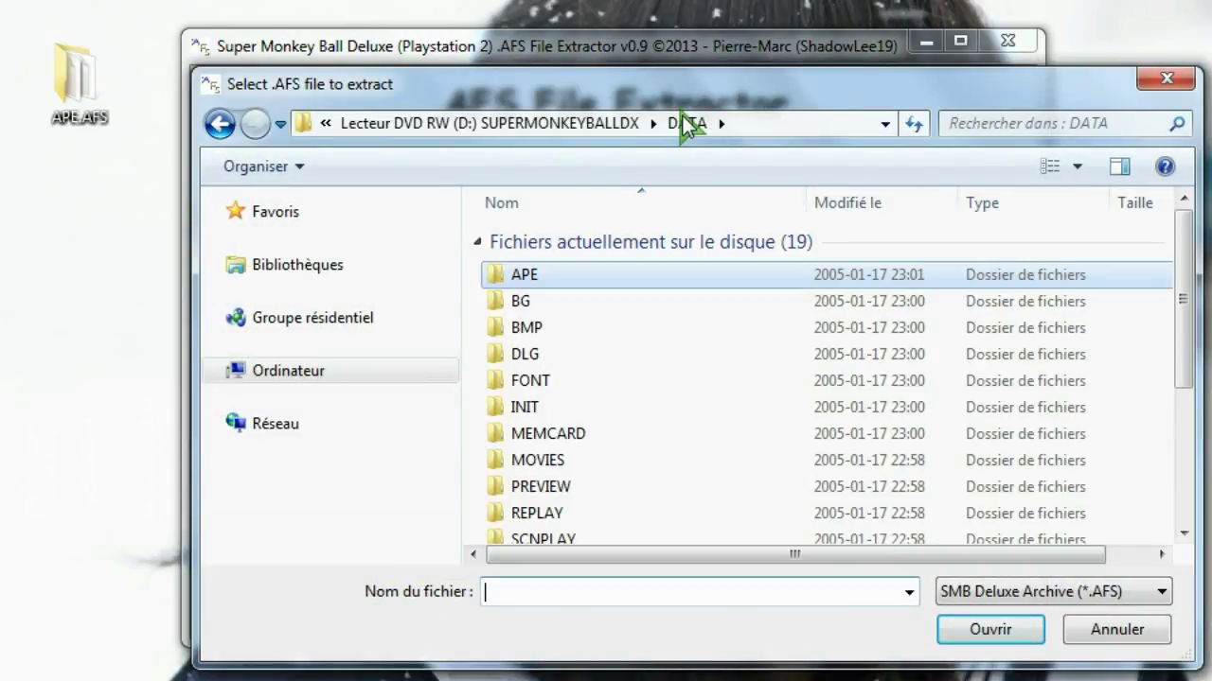
pyautogui.click(544, 280)
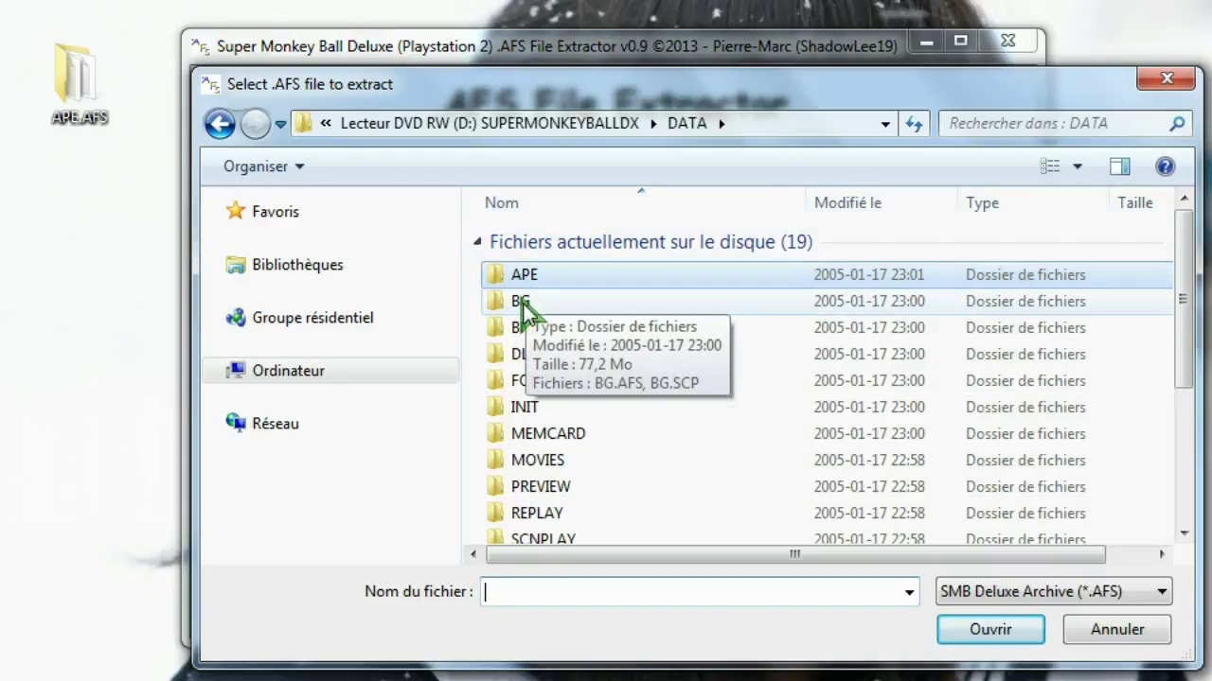
pyautogui.doubleClick(521, 303)
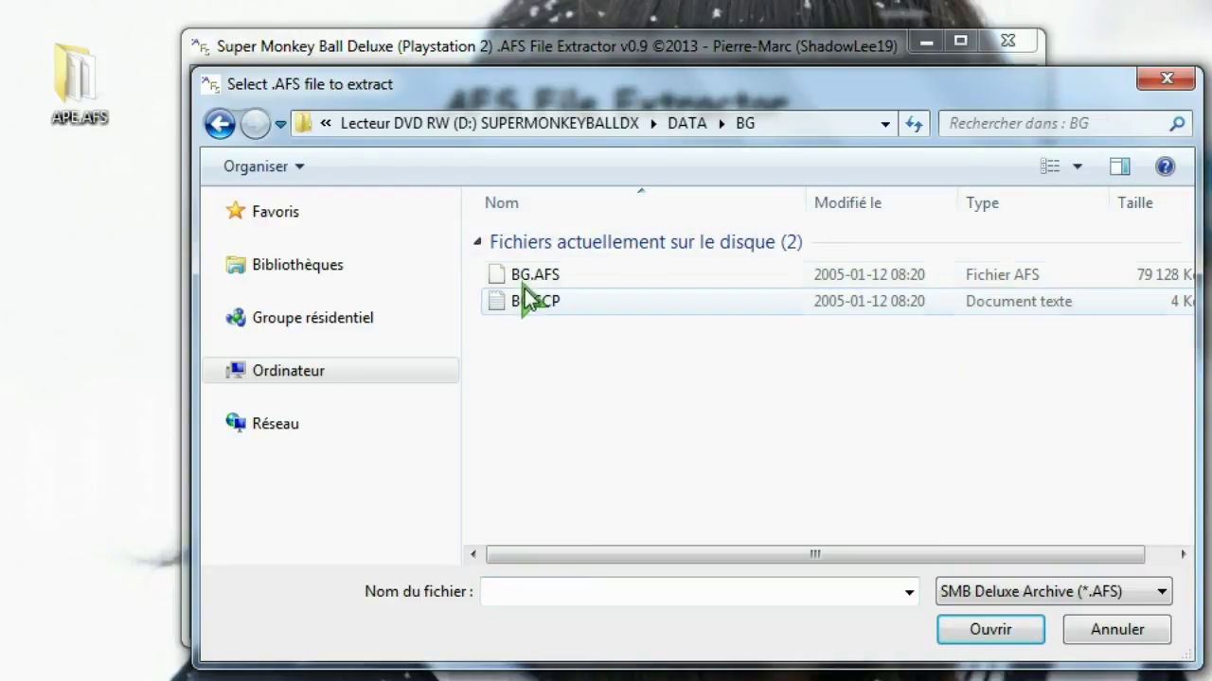
pyautogui.click(524, 276)
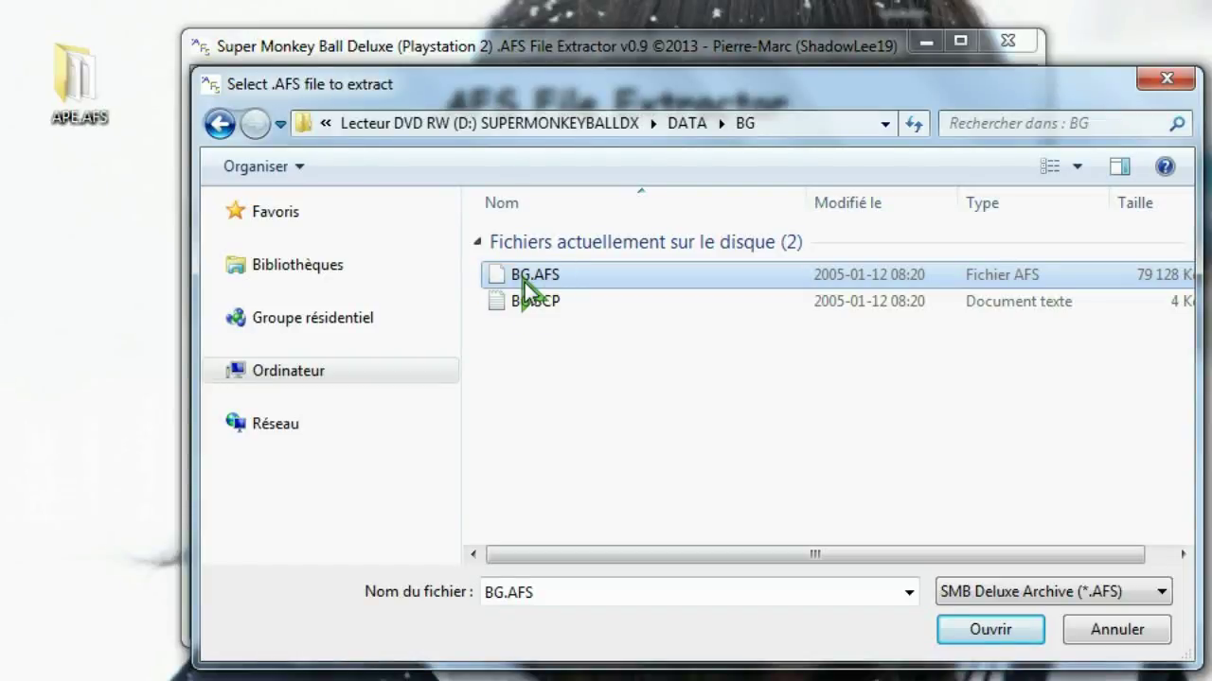
pyautogui.doubleClick(523, 277)
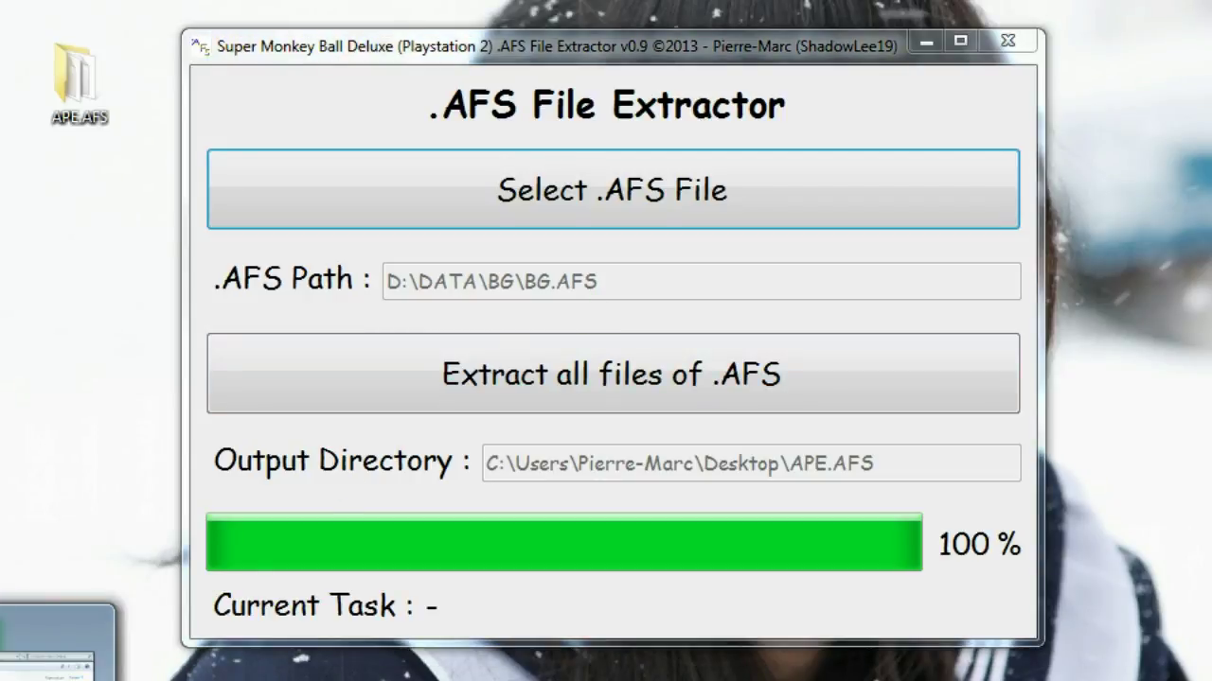
# - Switch to the disc's folder window, go to DATA\BG, and open BG.SCP in Notepad
pyautogui.click(56, 649)
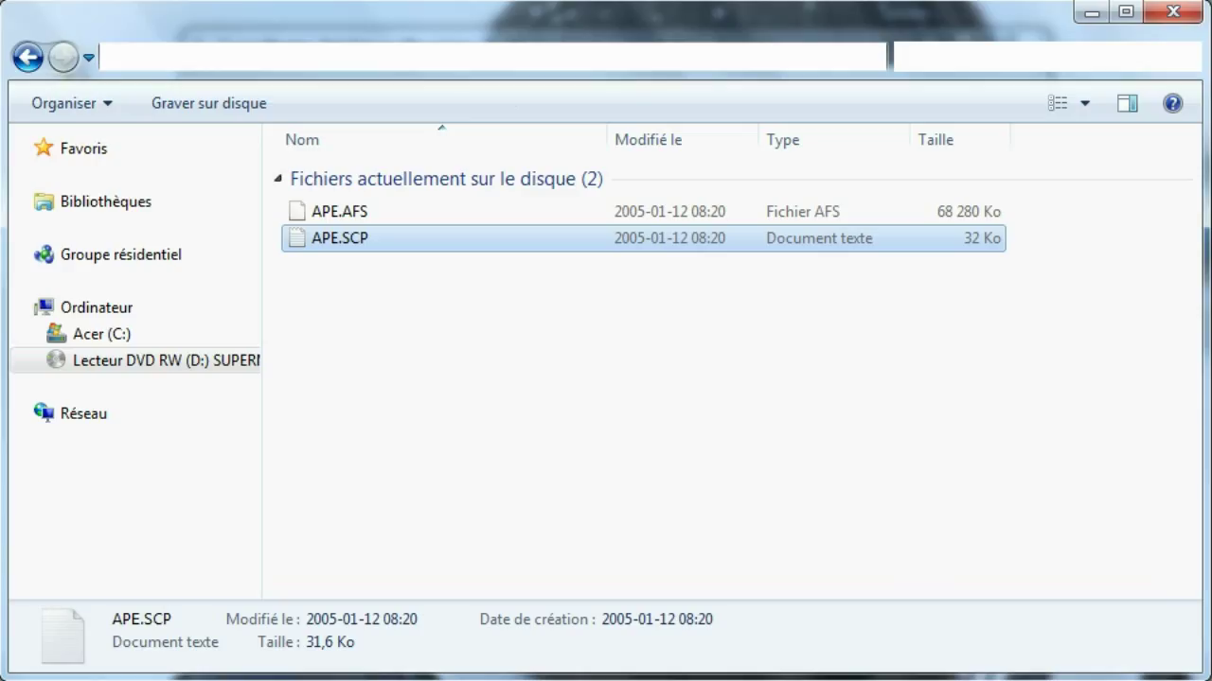
pyautogui.click(27, 58)
pyautogui.doubleClick(326, 237)
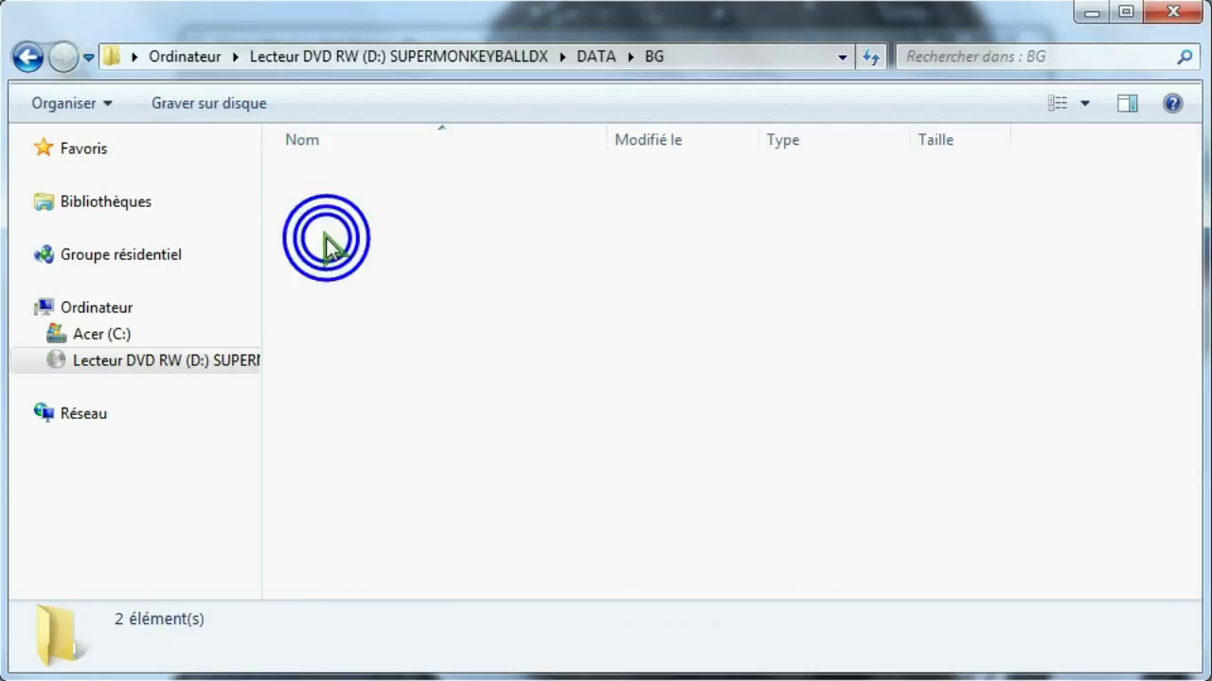
pyautogui.doubleClick(326, 238)
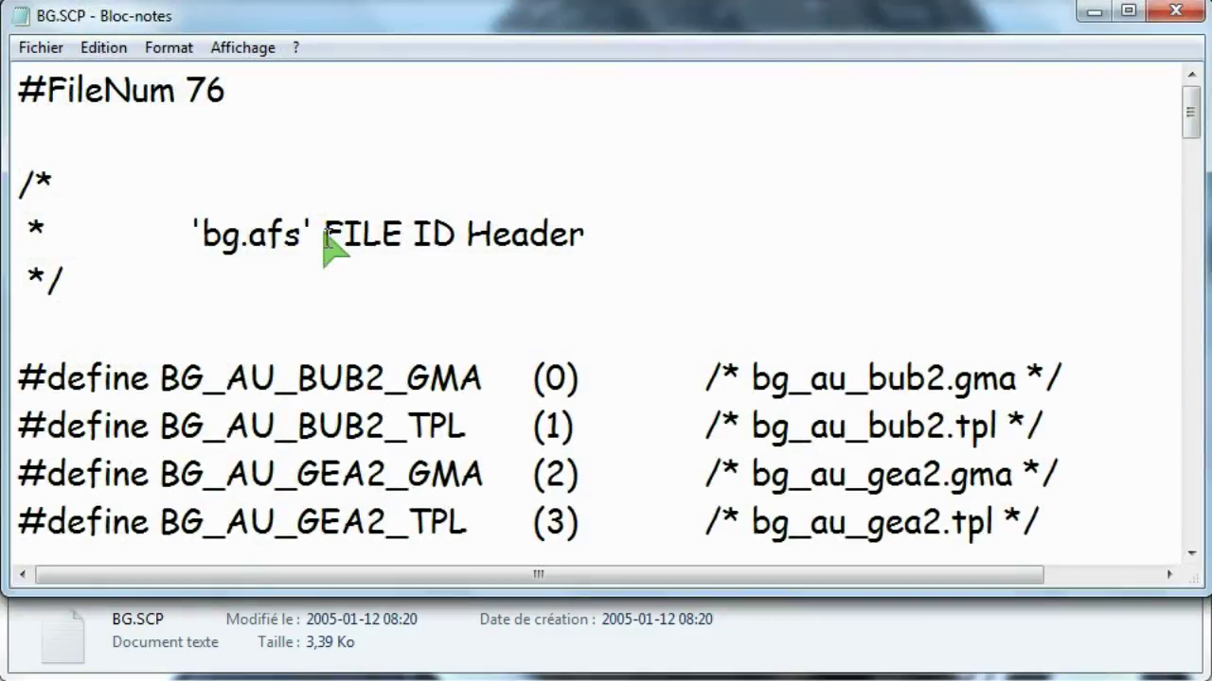
# - Highlight the FileNum value in BG.SCP, look through its file list, then close it and minimize the folder window
pyautogui.moveTo(184, 91); pyautogui.dragTo(225, 91)
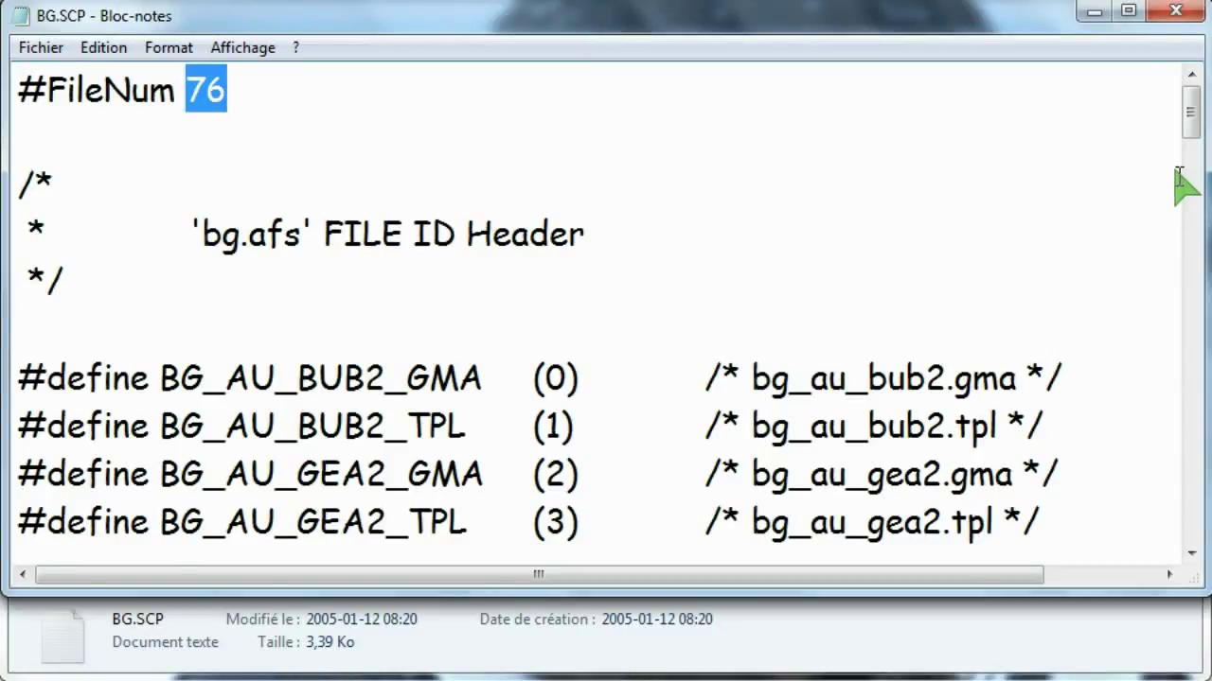
pyautogui.moveTo(1190, 118)
pyautogui.mouseDown()
pyautogui.moveTo(1198, 528)
pyautogui.moveTo(1198, 111)
pyautogui.mouseUp()
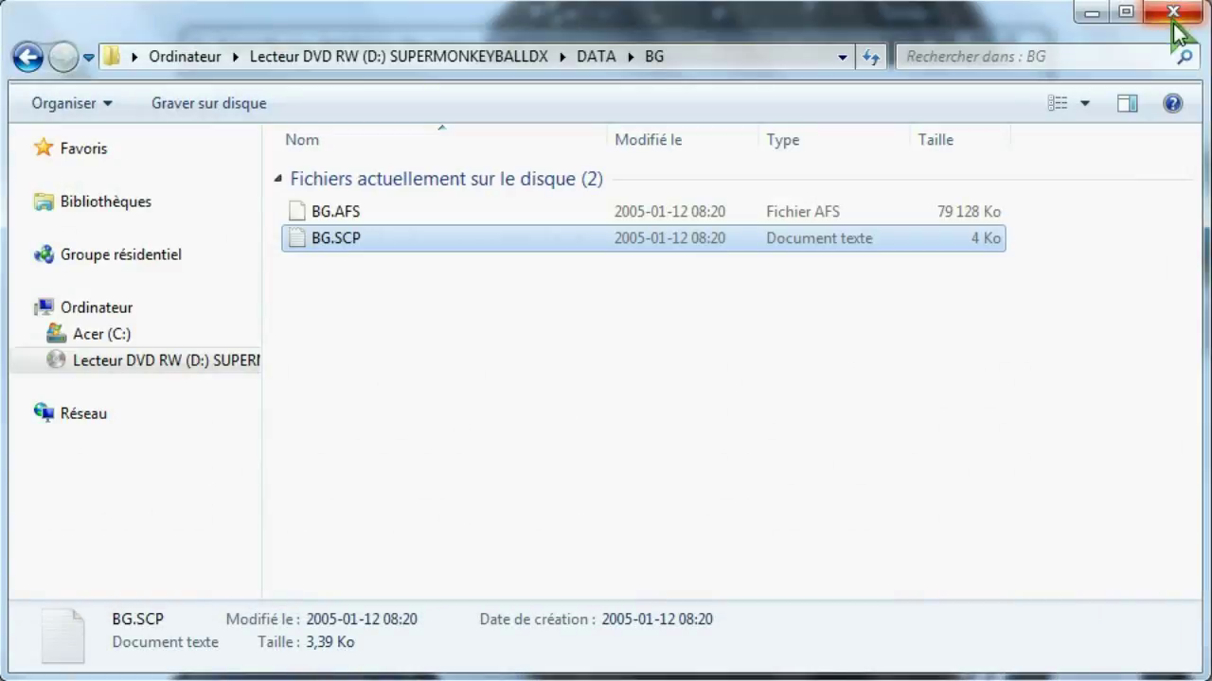
pyautogui.click(1176, 10)
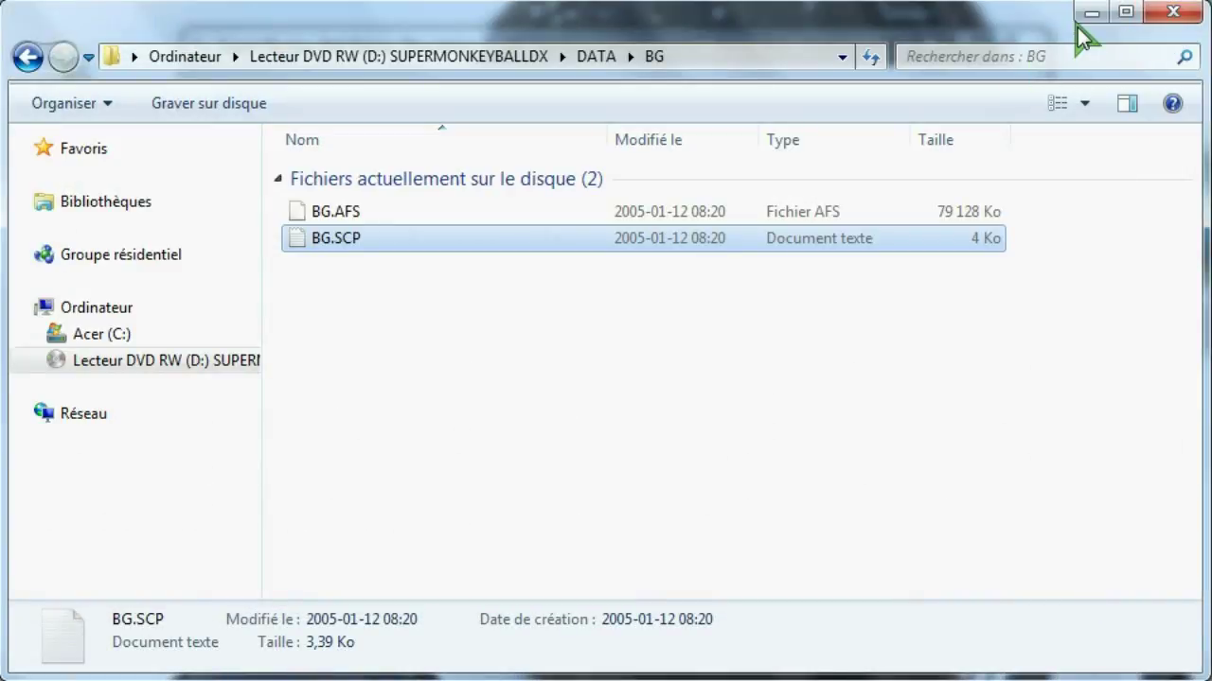
pyautogui.click(1091, 13)
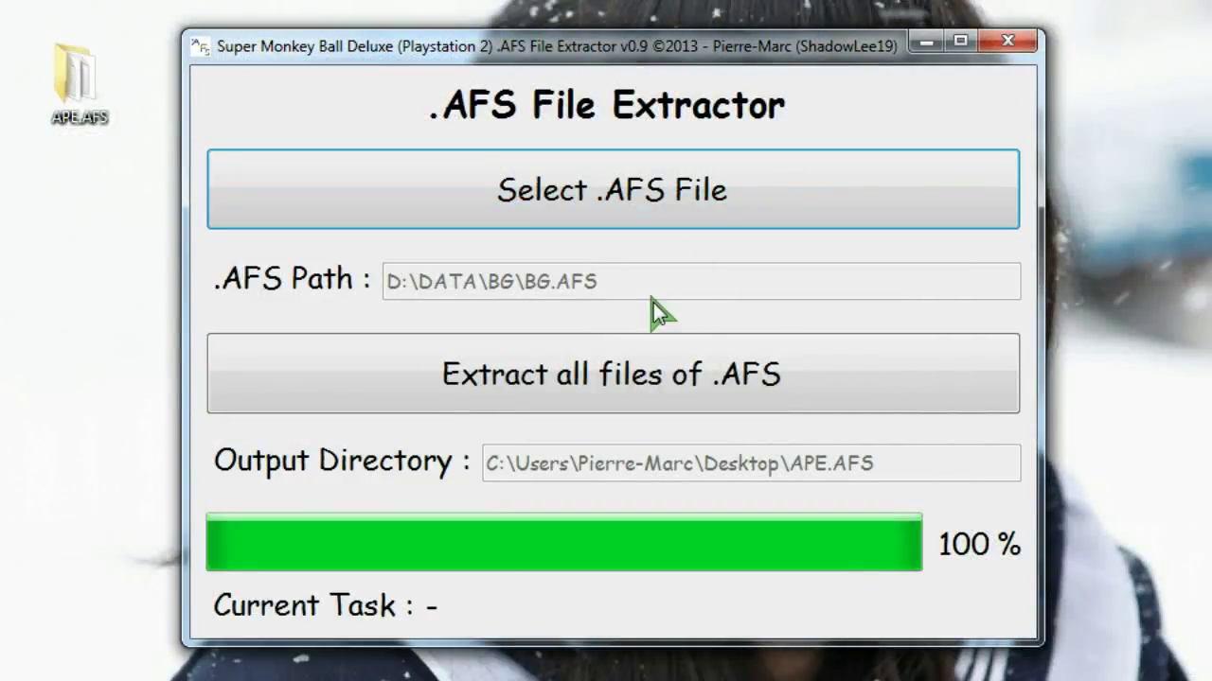
# - Extract all files of BG.AFS to the desktop and dismiss the completion message
pyautogui.click(631, 372)
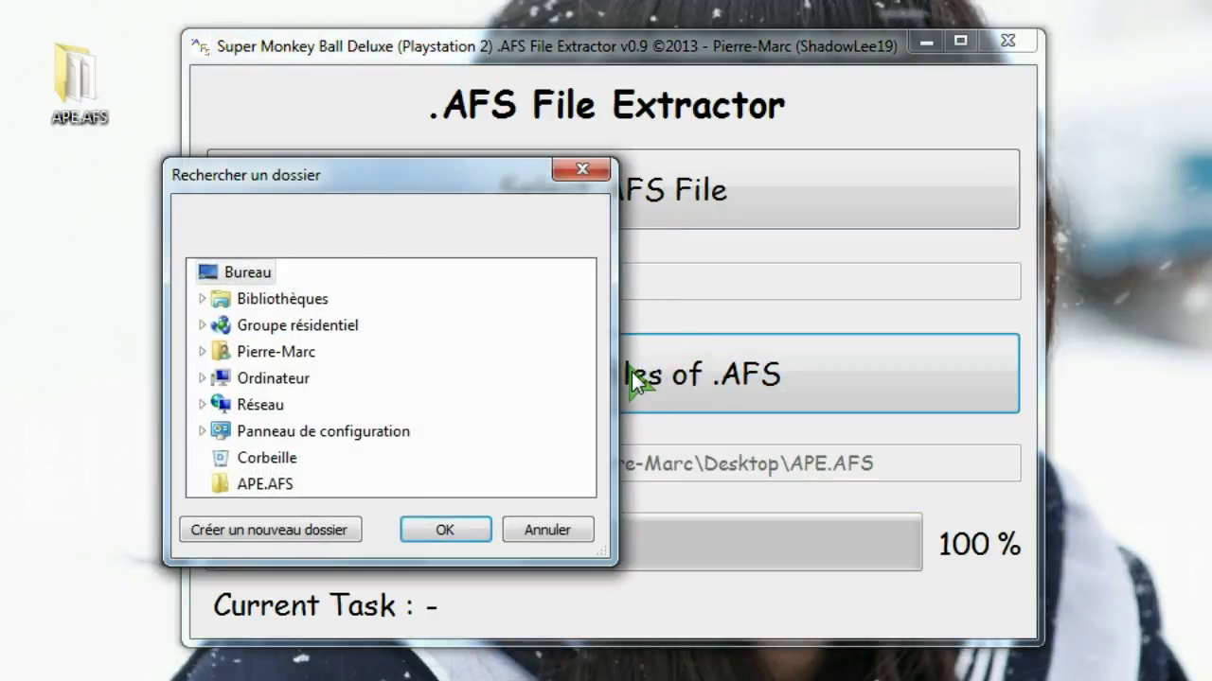
pyautogui.click(441, 531)
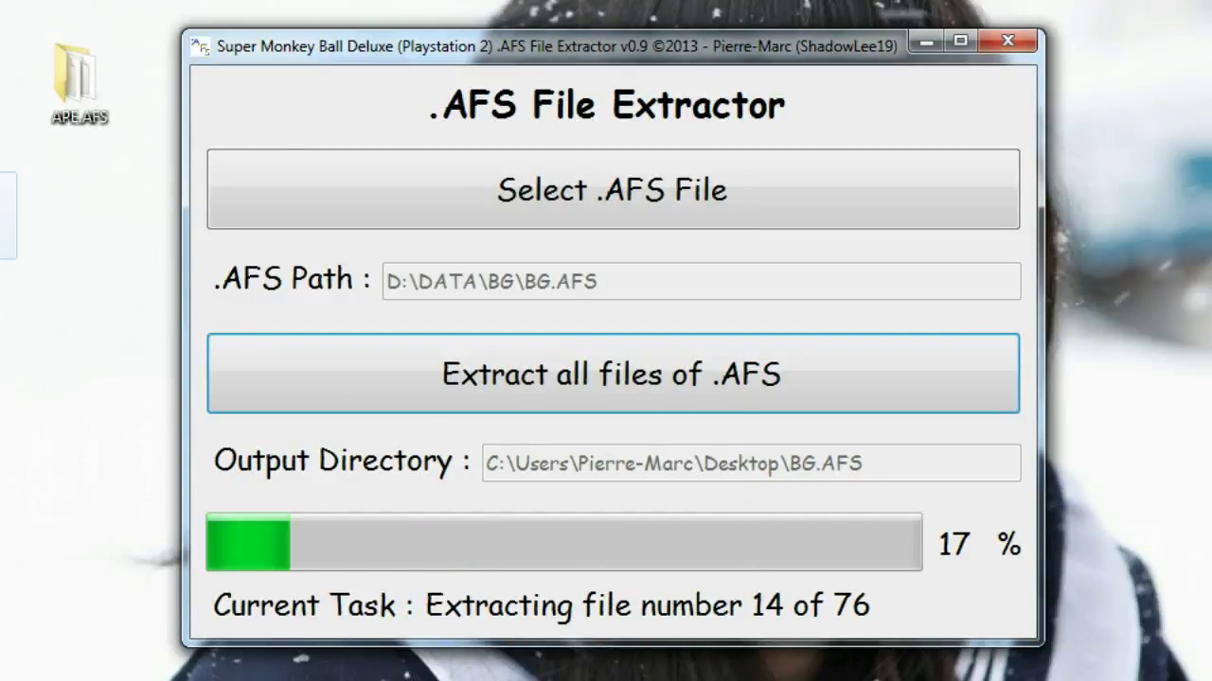
pyautogui.click(94, 270)
pyautogui.click(59, 308)
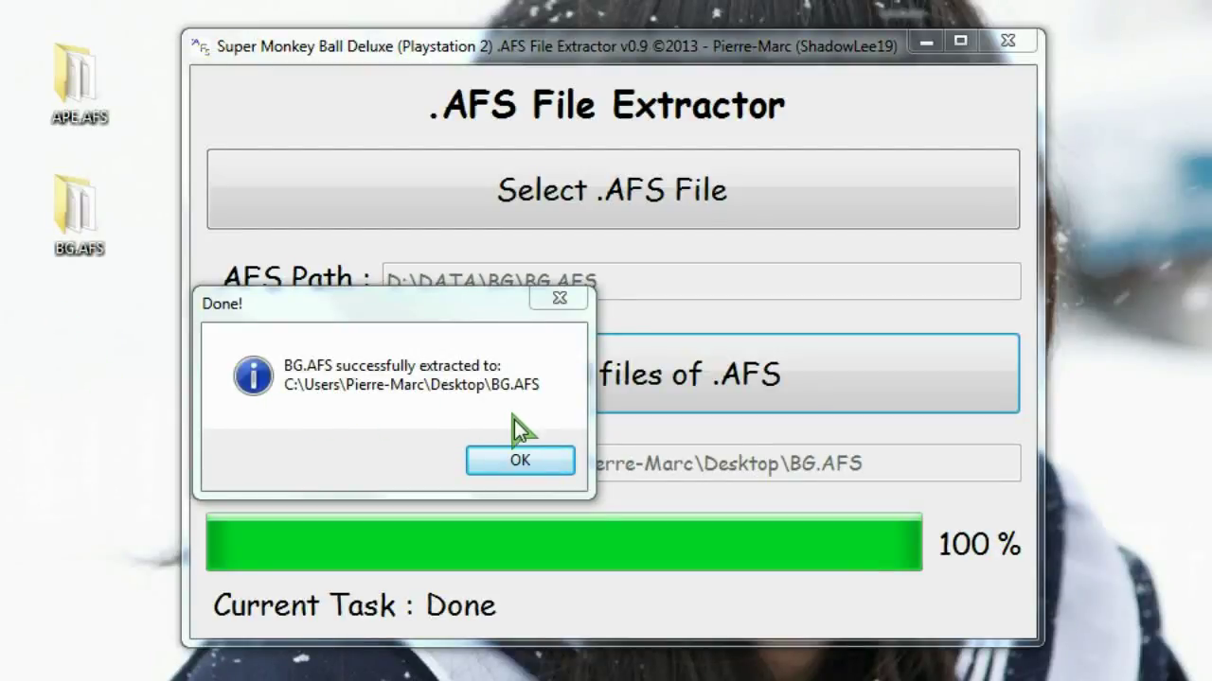
pyautogui.click(517, 461)
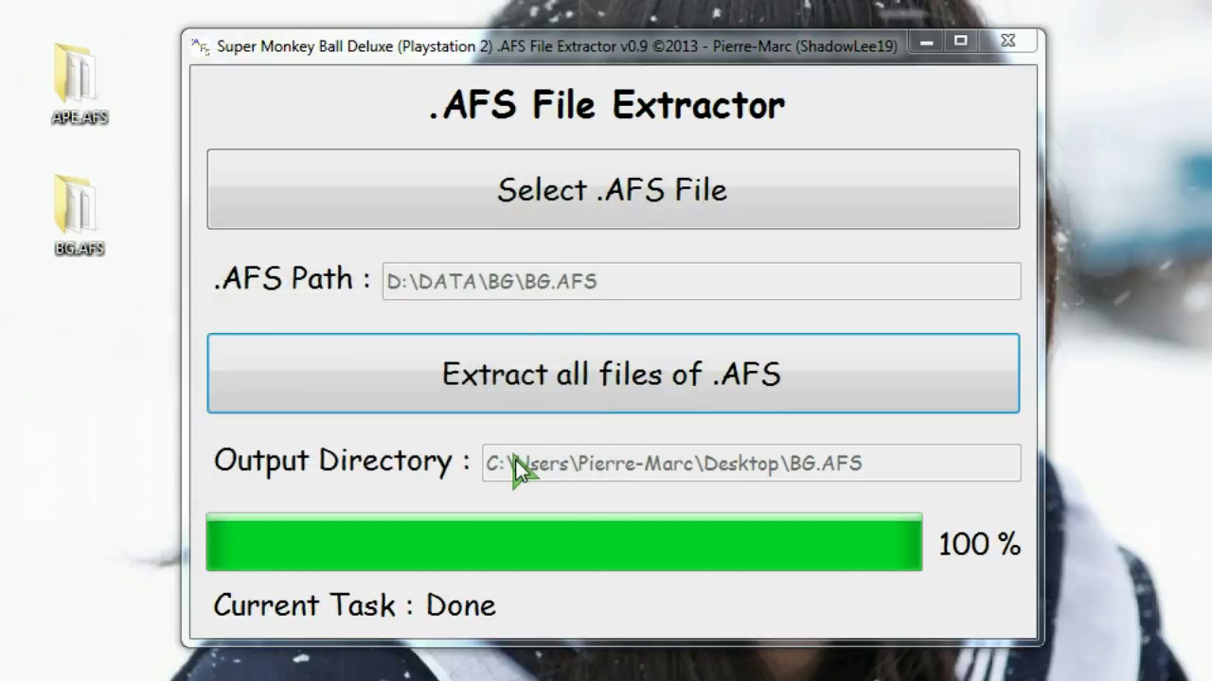
# - Open the extracted BG.AFS folder on the desktop, look through its files, and close it
pyautogui.doubleClick(79, 220)
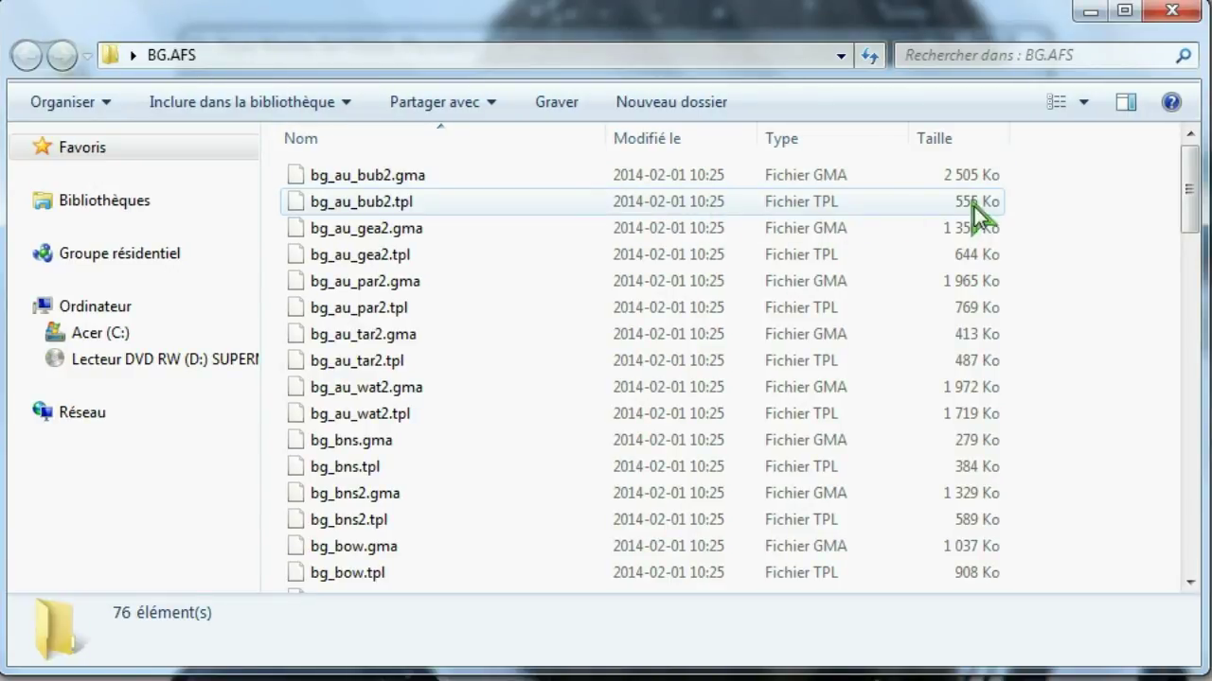
pyautogui.moveTo(1194, 171)
pyautogui.mouseDown()
pyautogui.moveTo(1179, 312)
pyautogui.moveTo(1185, 535)
pyautogui.moveTo(1177, 155)
pyautogui.mouseUp()
pyautogui.click(1157, 17)
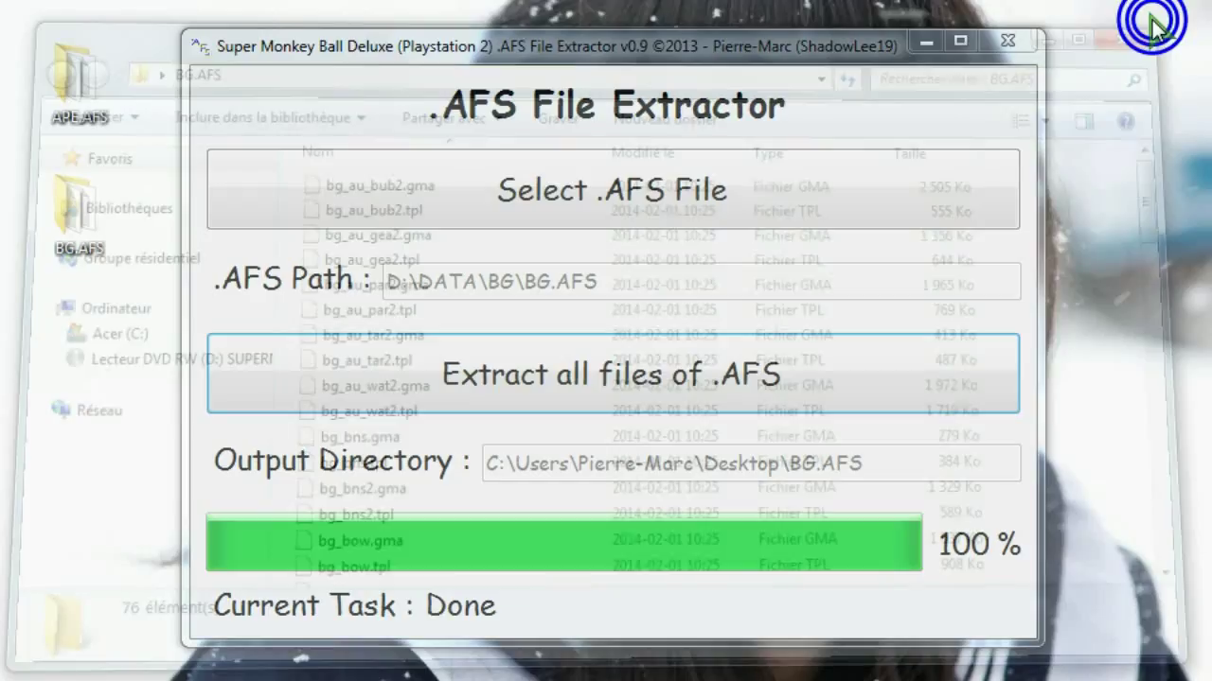
# - Choose DLG.AFS from the disc's DATA\DLG folder as the archive to extract
pyautogui.click(542, 182)
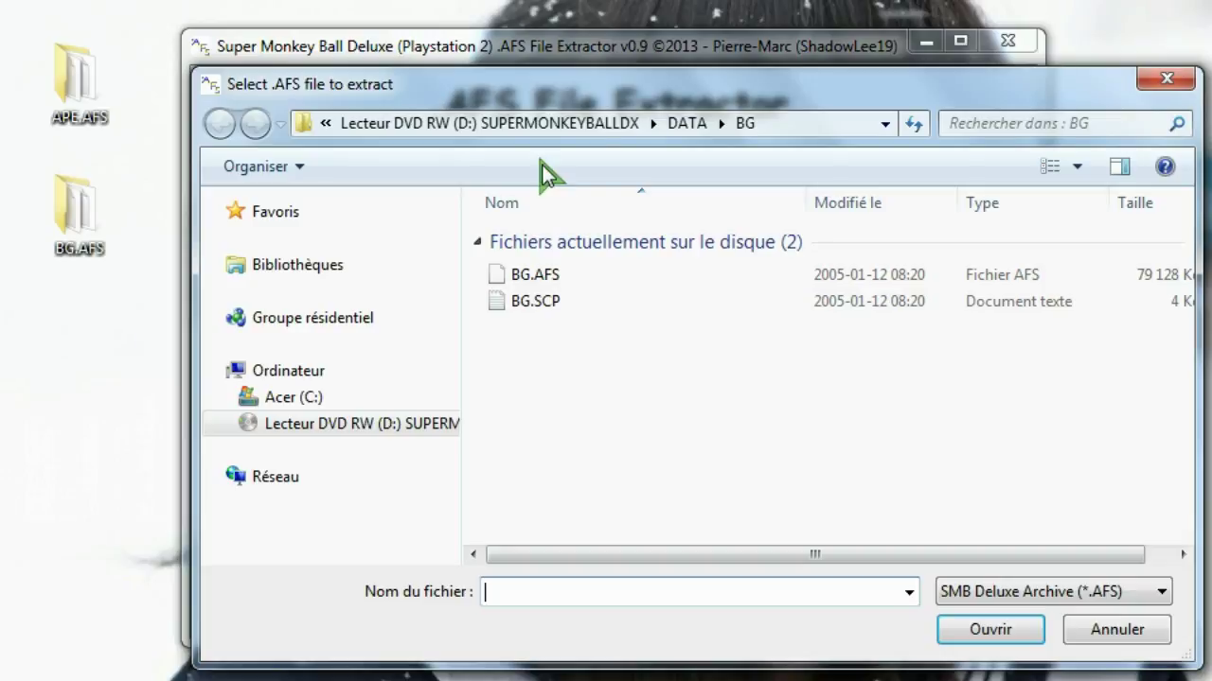
pyautogui.click(687, 124)
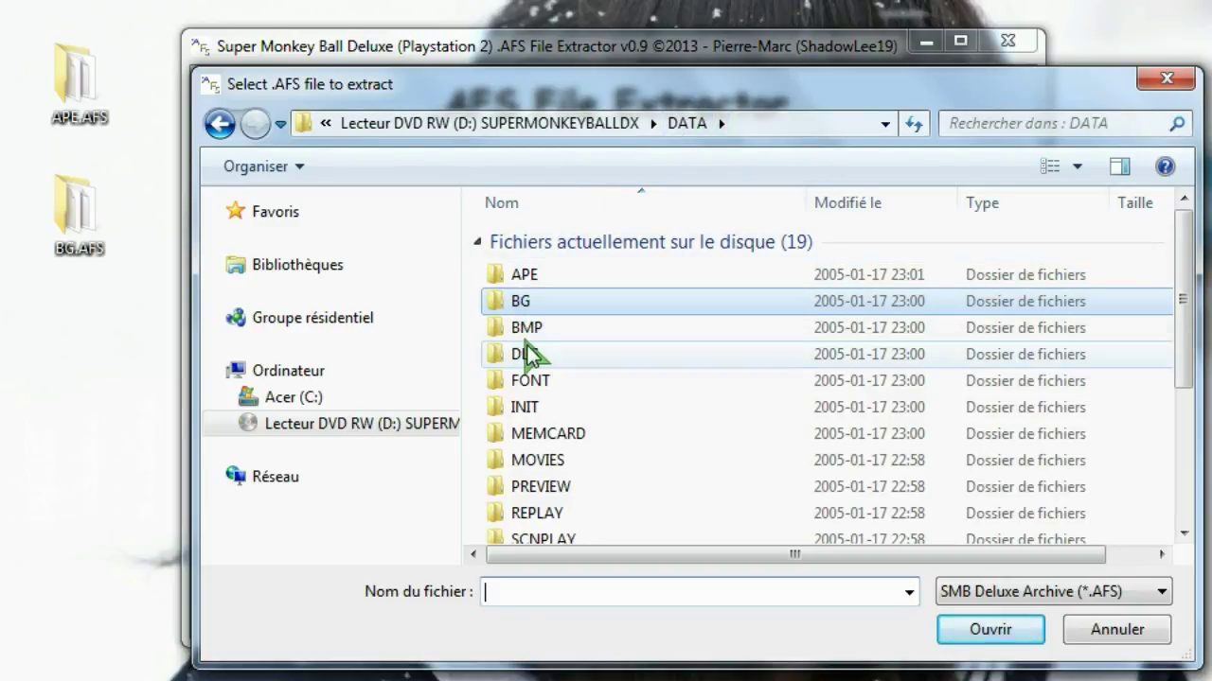
pyautogui.doubleClick(526, 353)
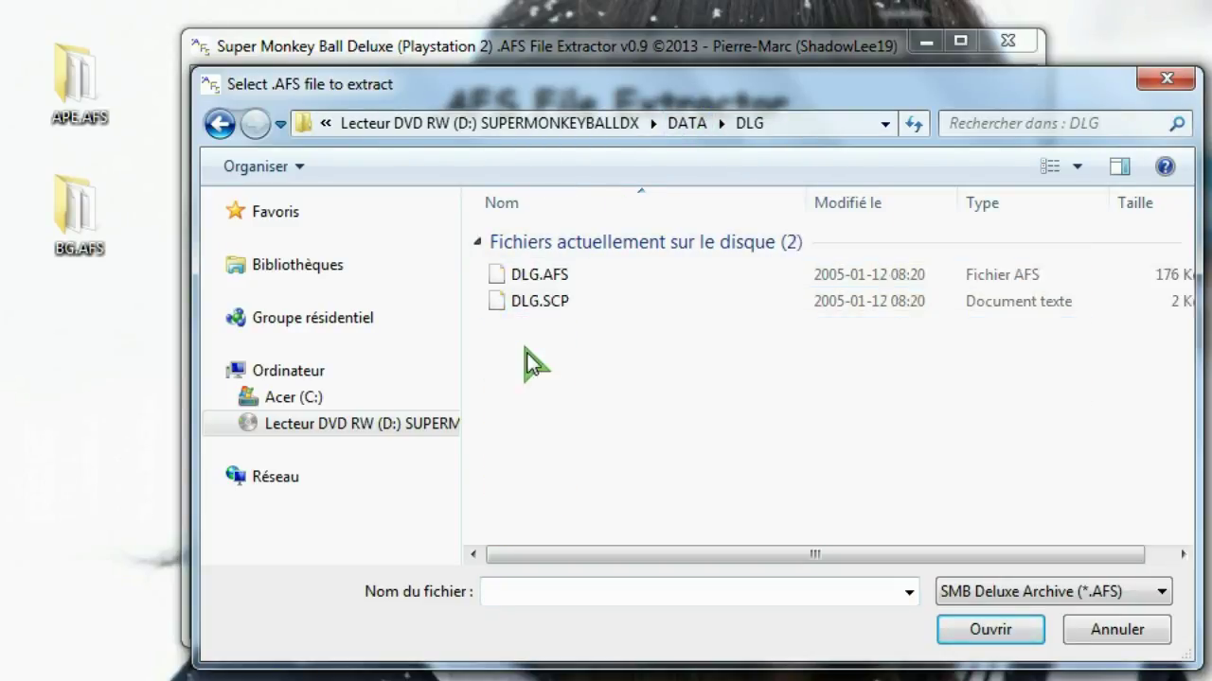
pyautogui.click(526, 268)
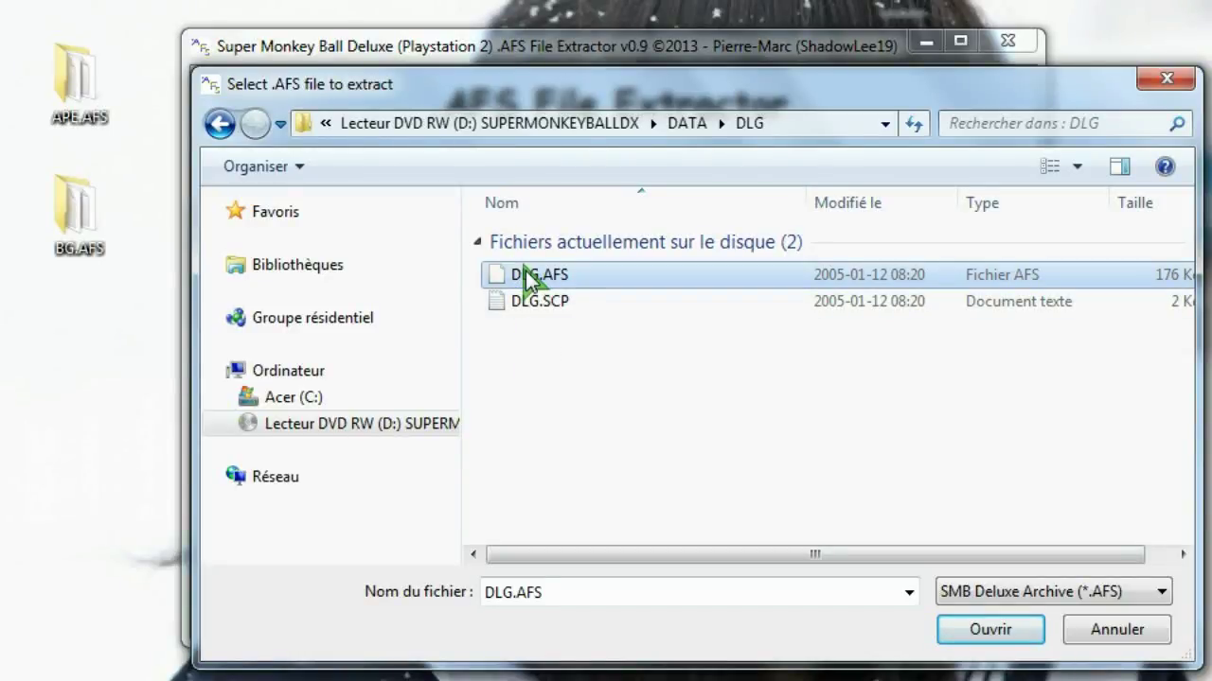
pyautogui.doubleClick(526, 274)
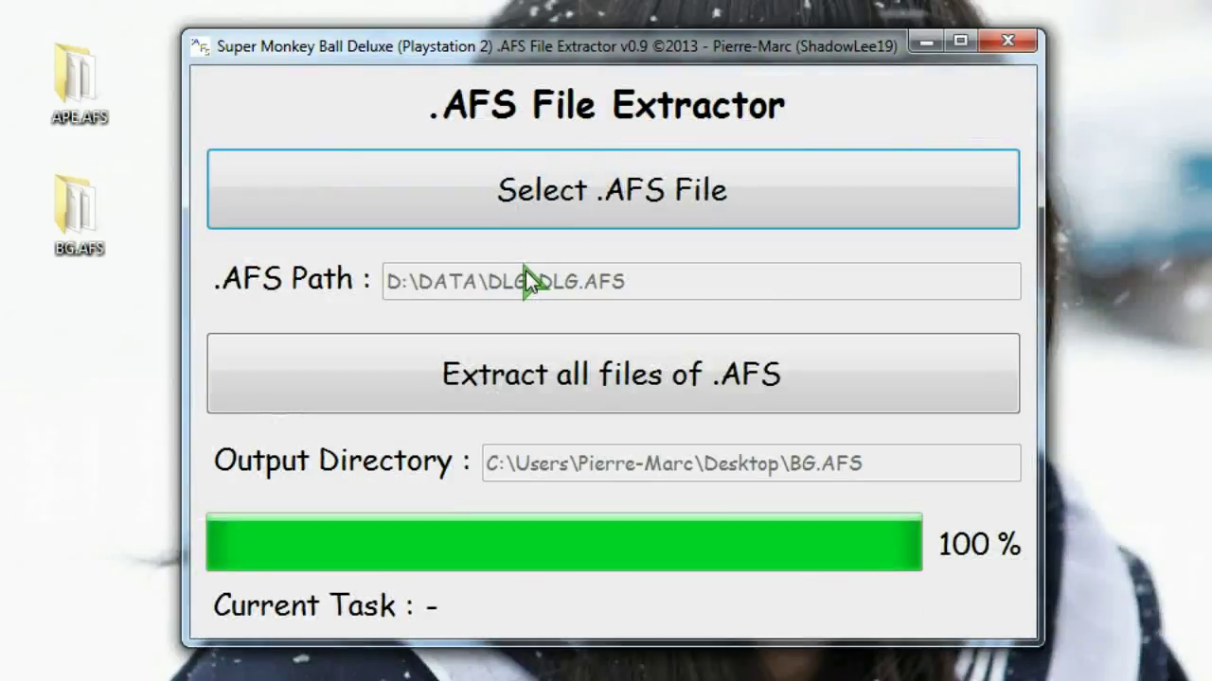
# - Extract all files of DLG.AFS to the desktop and dismiss the completion message
pyautogui.click(520, 379)
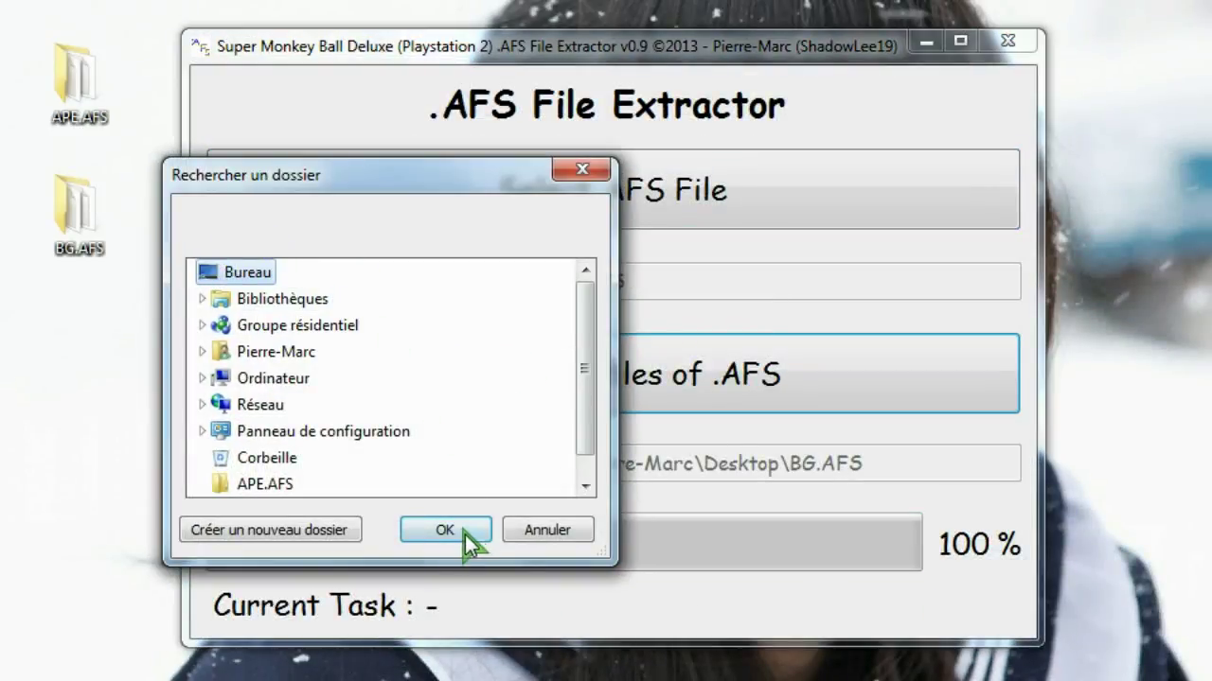
pyautogui.click(463, 533)
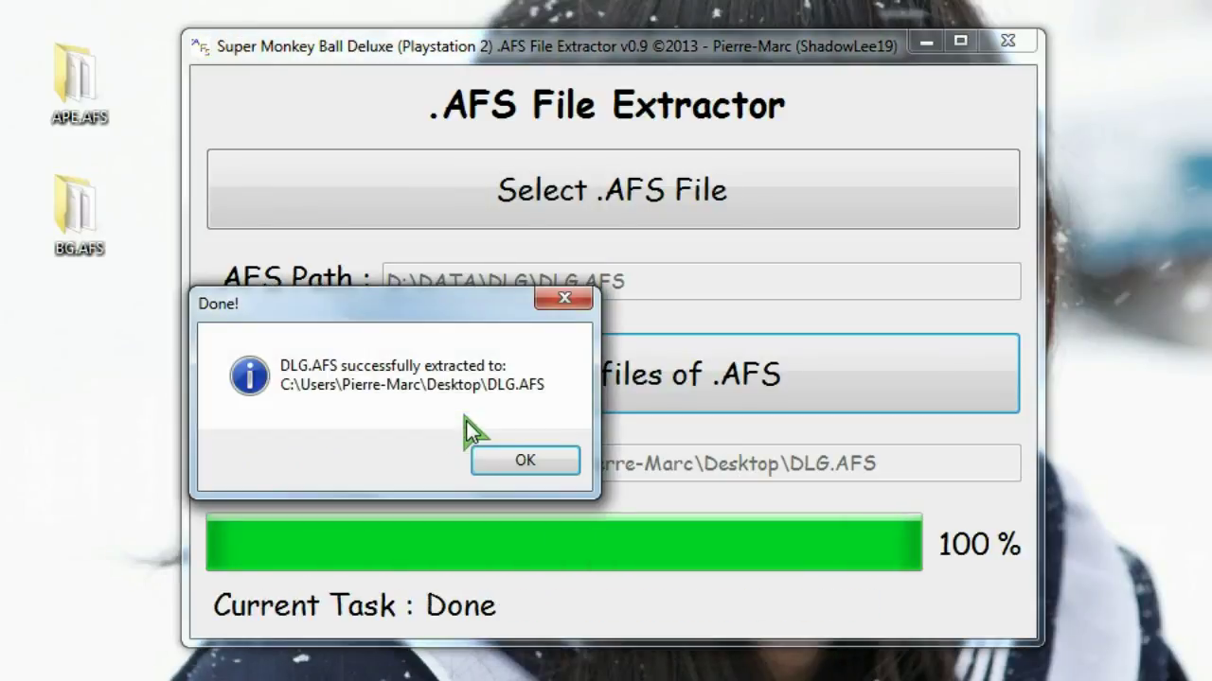
pyautogui.click(491, 460)
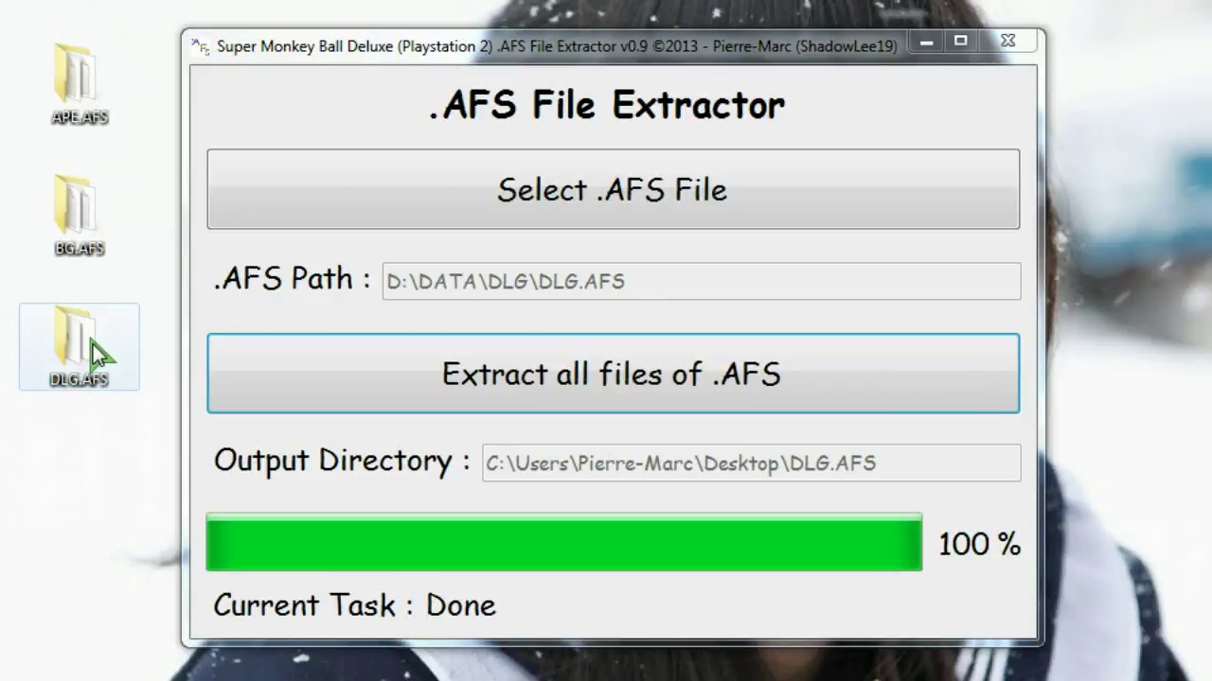
# - Open the extracted DLG.AFS folder and look through its files, including scnend2_e.bin.bak, returning to the start of the list
pyautogui.doubleClick(93, 344)
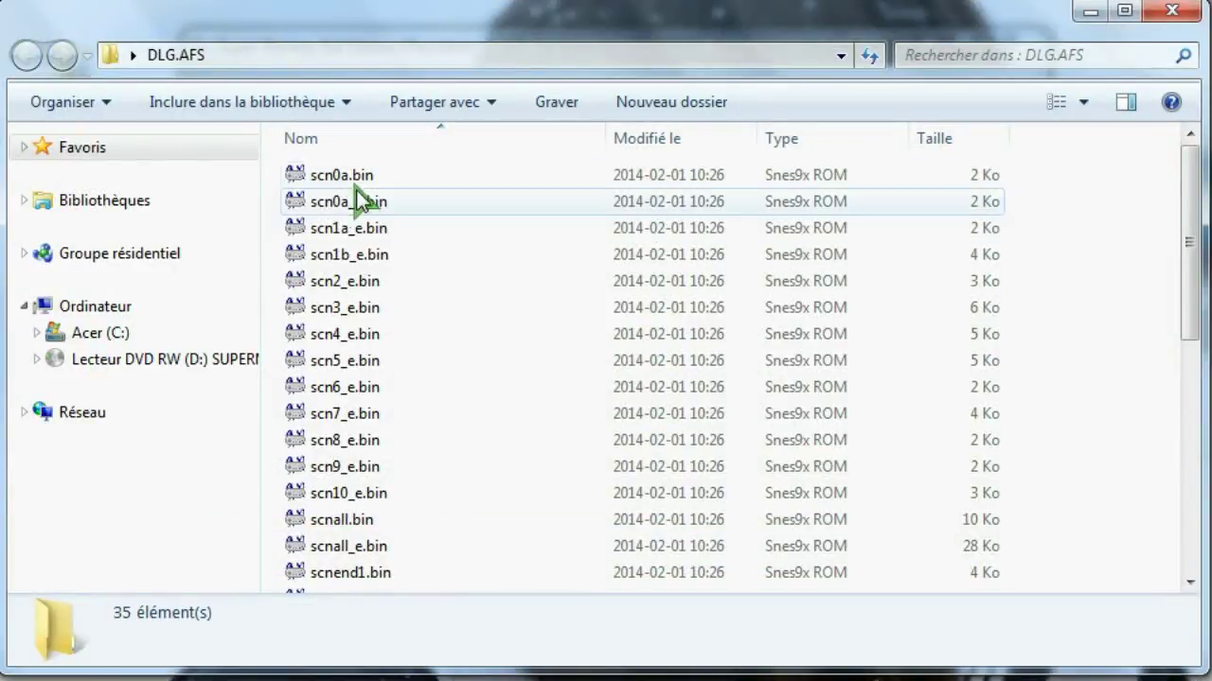
pyautogui.moveTo(1190, 223); pyautogui.dragTo(1185, 467)
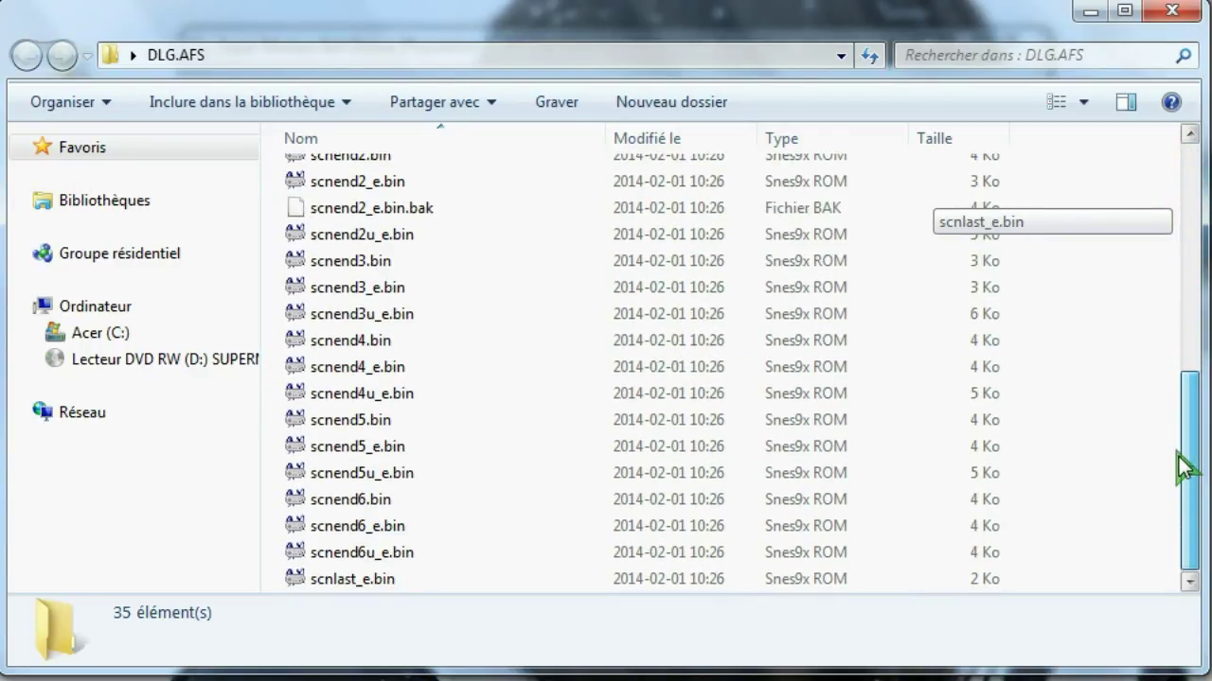
pyautogui.moveTo(1185, 464); pyautogui.dragTo(1149, 378)
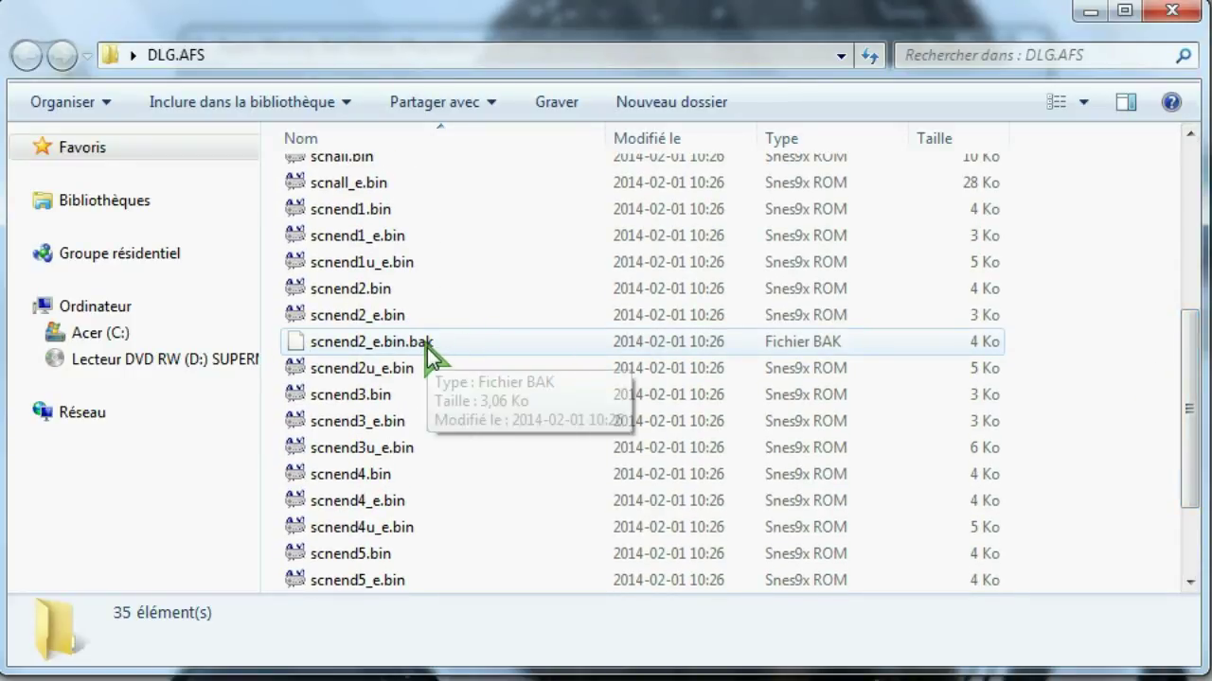
pyautogui.moveTo(1179, 433); pyautogui.dragTo(1184, 243)
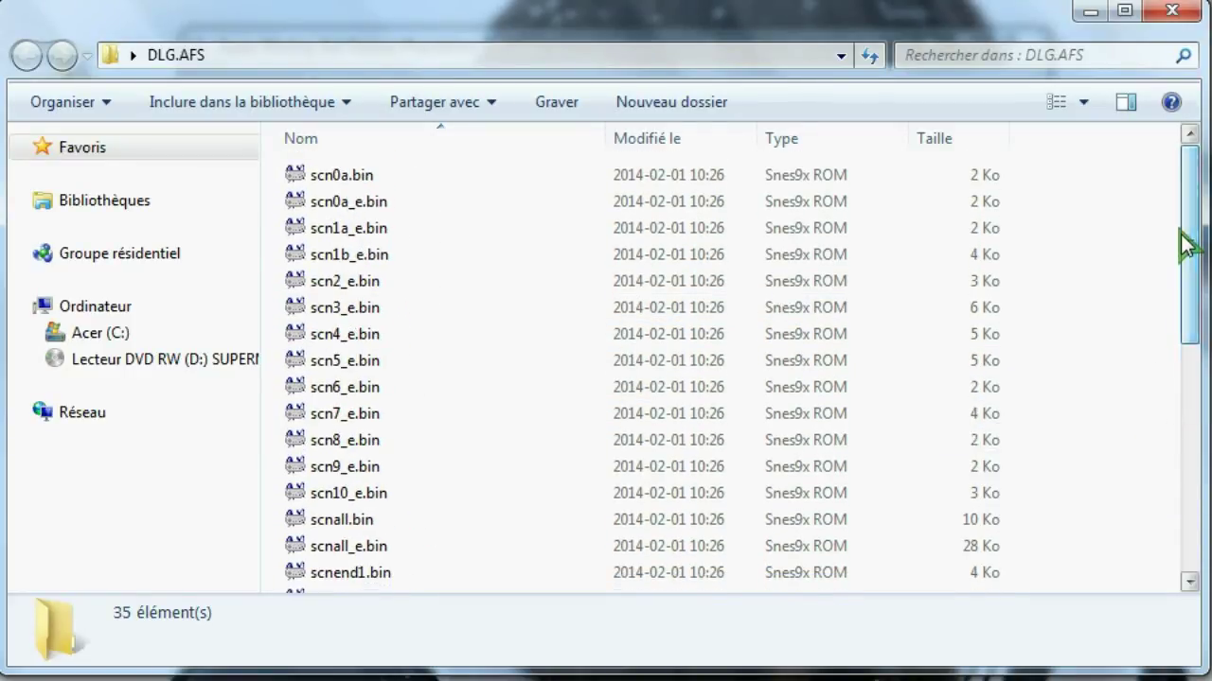
# - Switch to HxD, open scn0a.bin from the extracted DLG.AFS folder in it, and examine its contents
pyautogui.hotkey('alt', 'Tab')
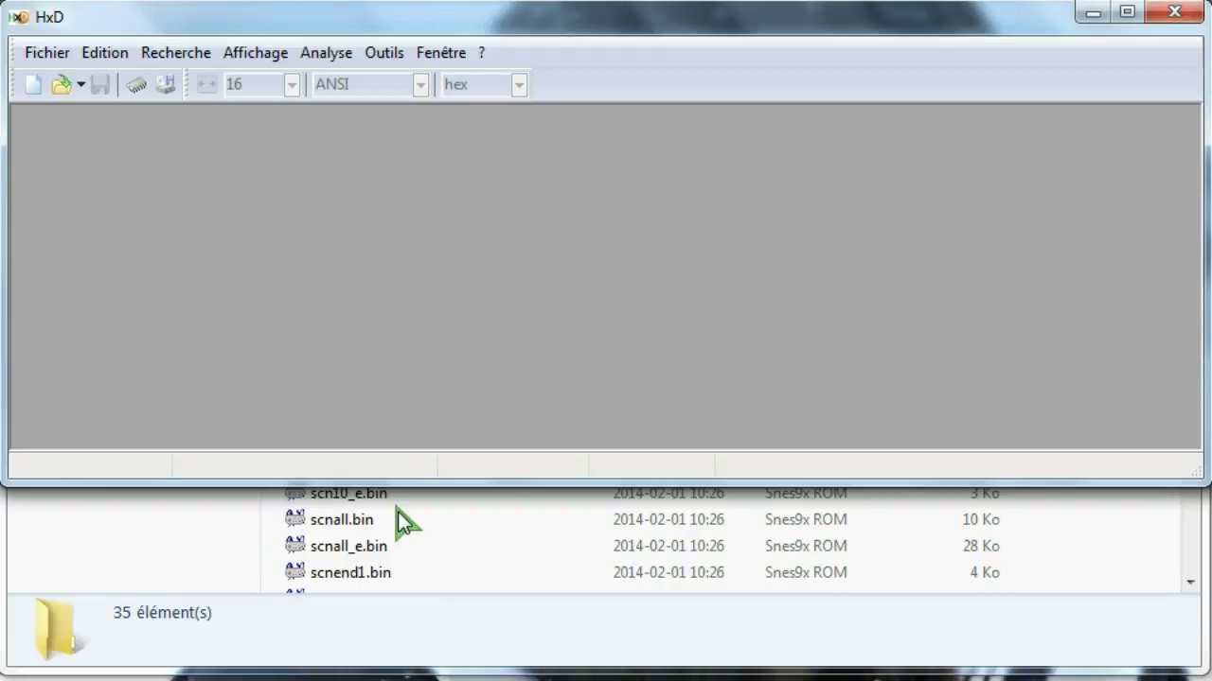
pyautogui.moveTo(493, 17); pyautogui.dragTo(493, 213)
pyautogui.moveTo(328, 174); pyautogui.dragTo(383, 390)
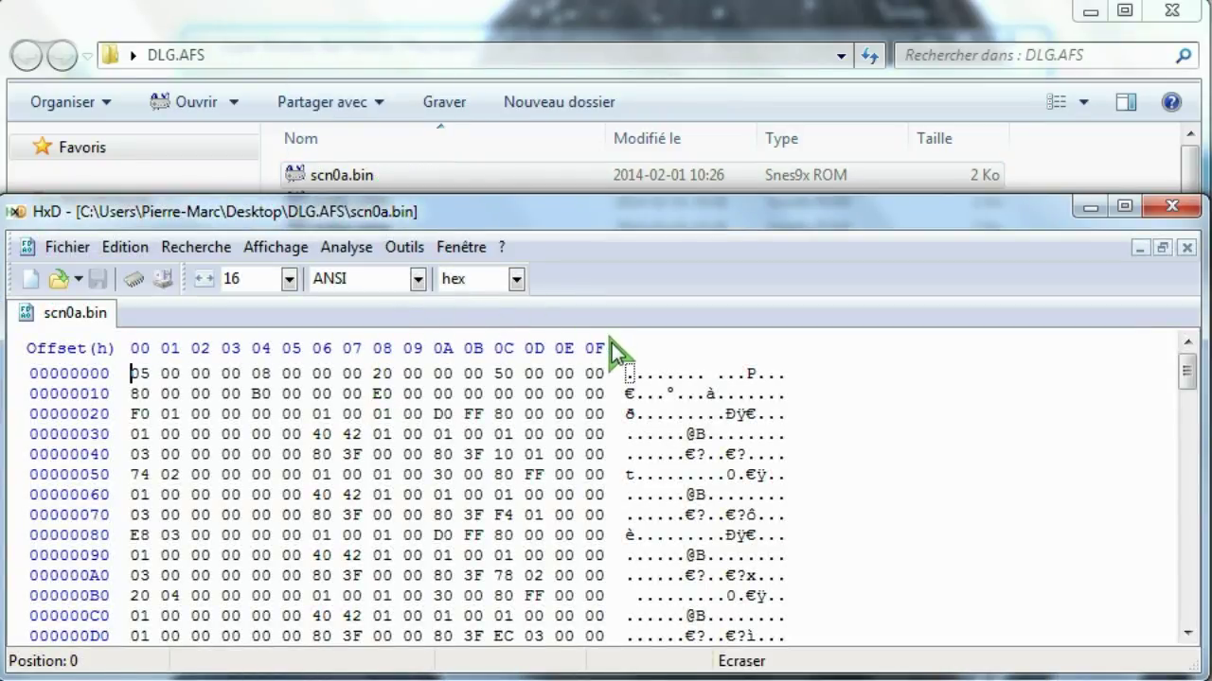
pyautogui.moveTo(1183, 374)
pyautogui.mouseDown()
pyautogui.moveTo(1188, 599)
pyautogui.moveTo(1184, 574)
pyautogui.mouseUp()
# - Move the HxD window to uncover the file list, open scnend1.bin in it, and examine its contents
pyautogui.moveTo(683, 225); pyautogui.dragTo(689, 56)
pyautogui.moveTo(318, 580); pyautogui.dragTo(510, 301)
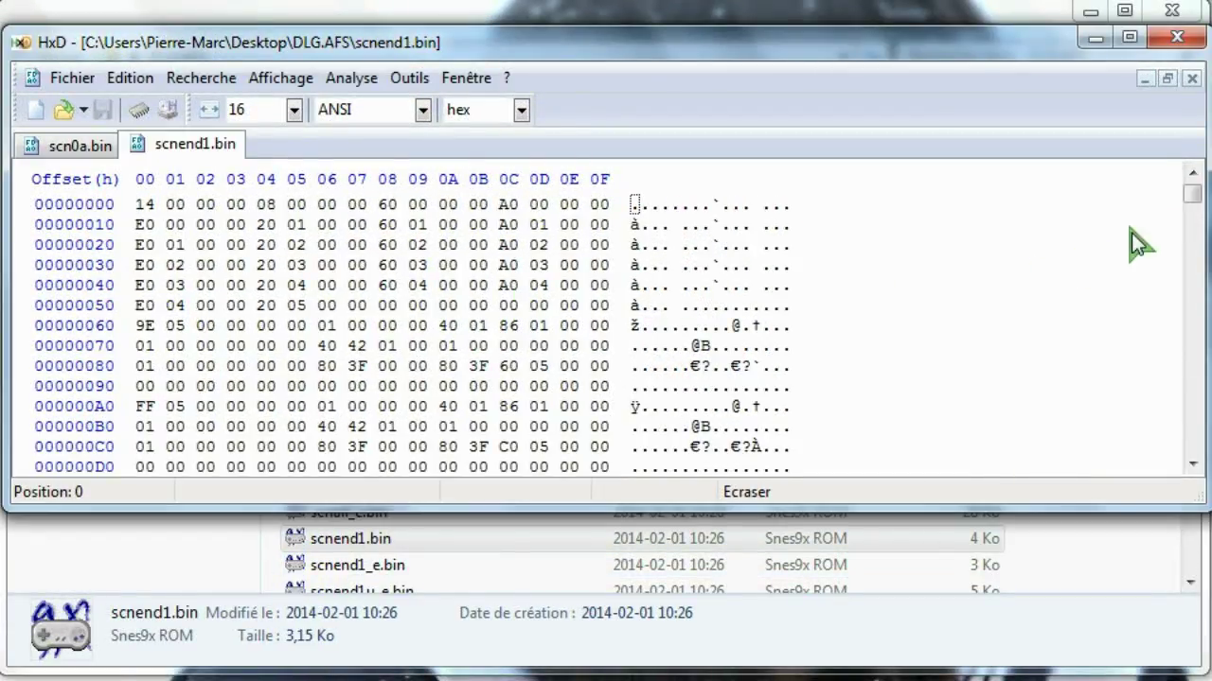
pyautogui.moveTo(1193, 192)
pyautogui.mouseDown()
pyautogui.moveTo(1195, 454)
pyautogui.moveTo(1195, 185)
pyautogui.mouseUp()
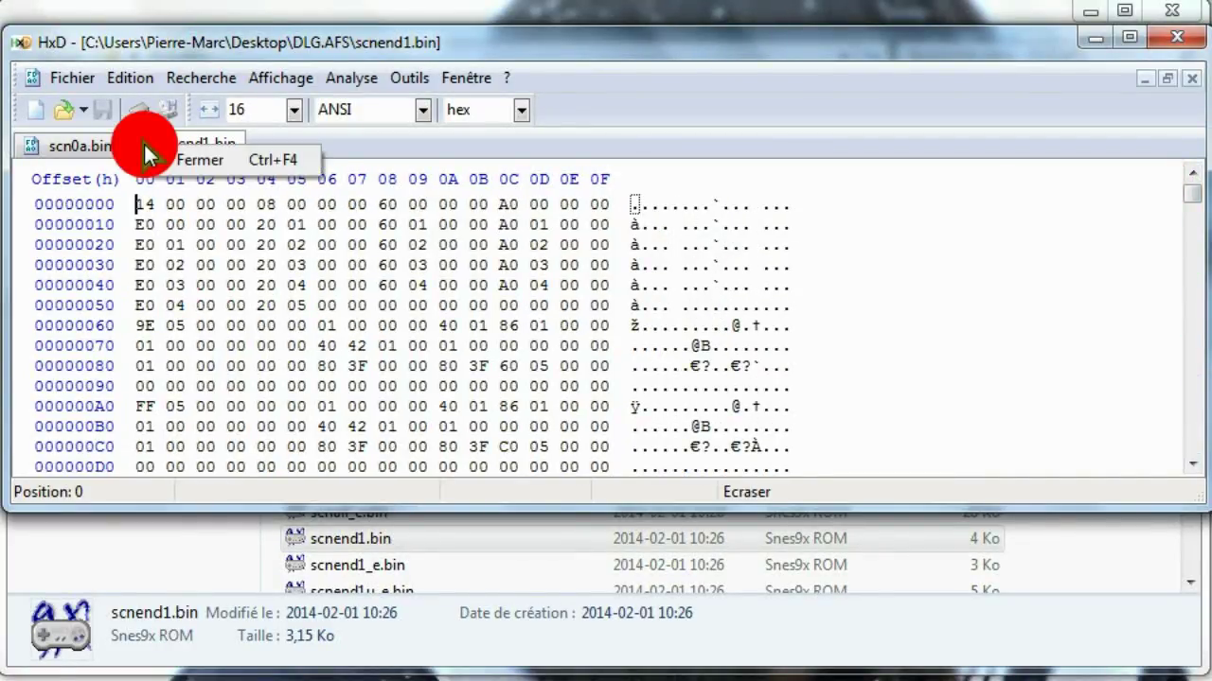
# - Close scnend1.bin and scn0a.bin in HxD, minimize HxD, and close the DLG.AFS folder window
pyautogui.click(173, 161)
pyautogui.rightClick(83, 146)
pyautogui.click(132, 161)
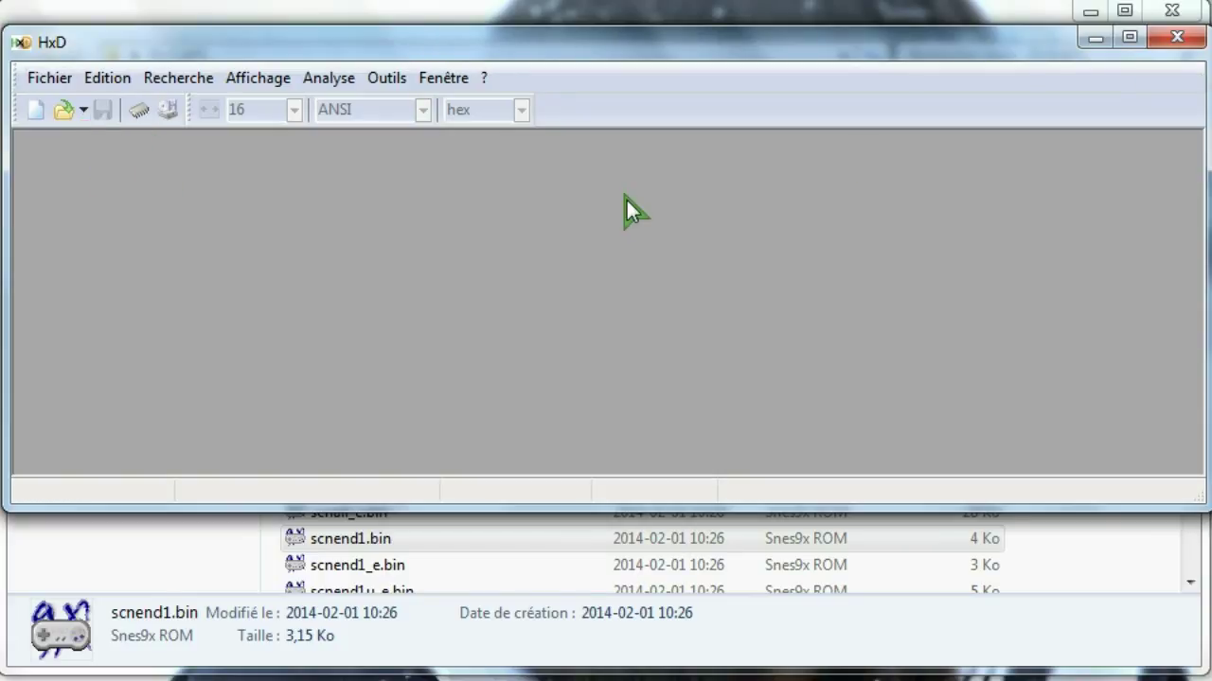
pyautogui.click(1093, 40)
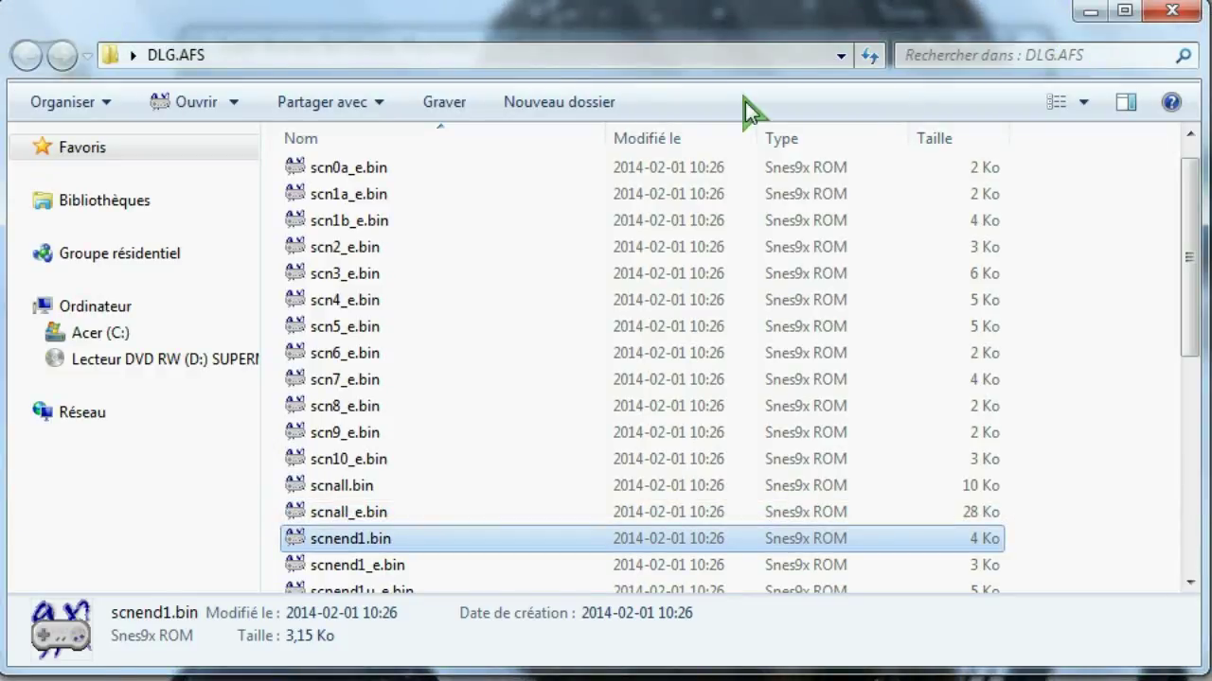
pyautogui.click(1151, 17)
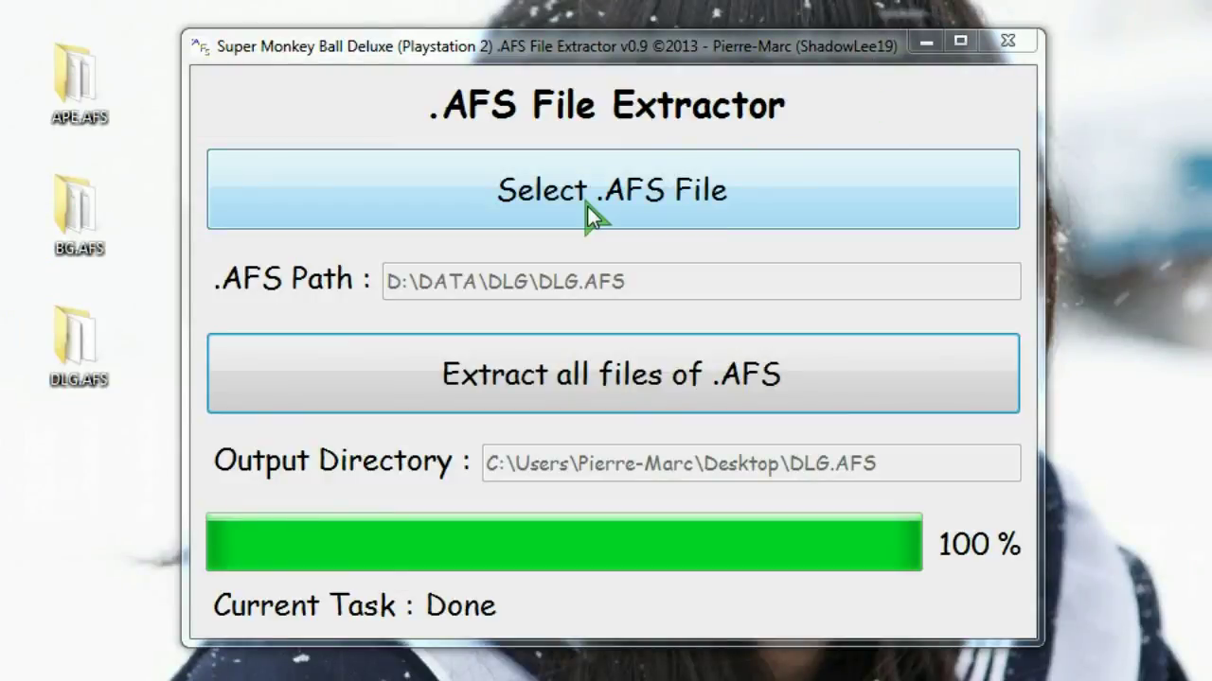
# - Select FONT.AFS from the disc's DATA\FONT folder as the archive to extract
pyautogui.click(587, 206)
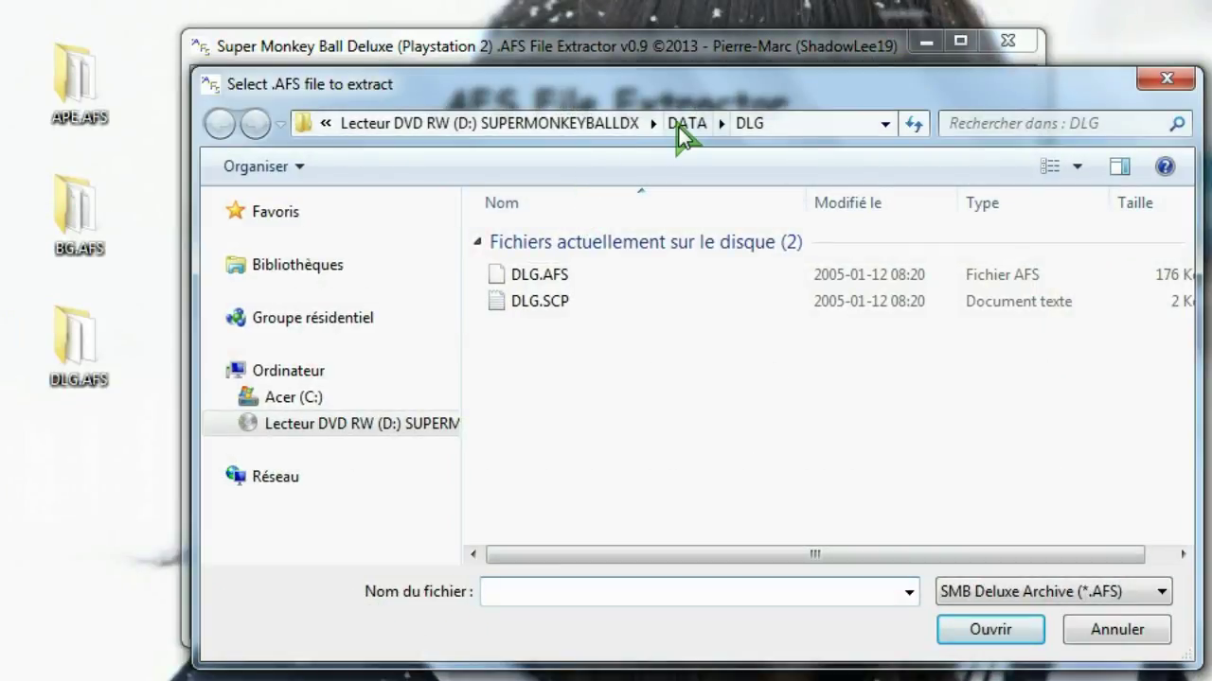
pyautogui.click(680, 125)
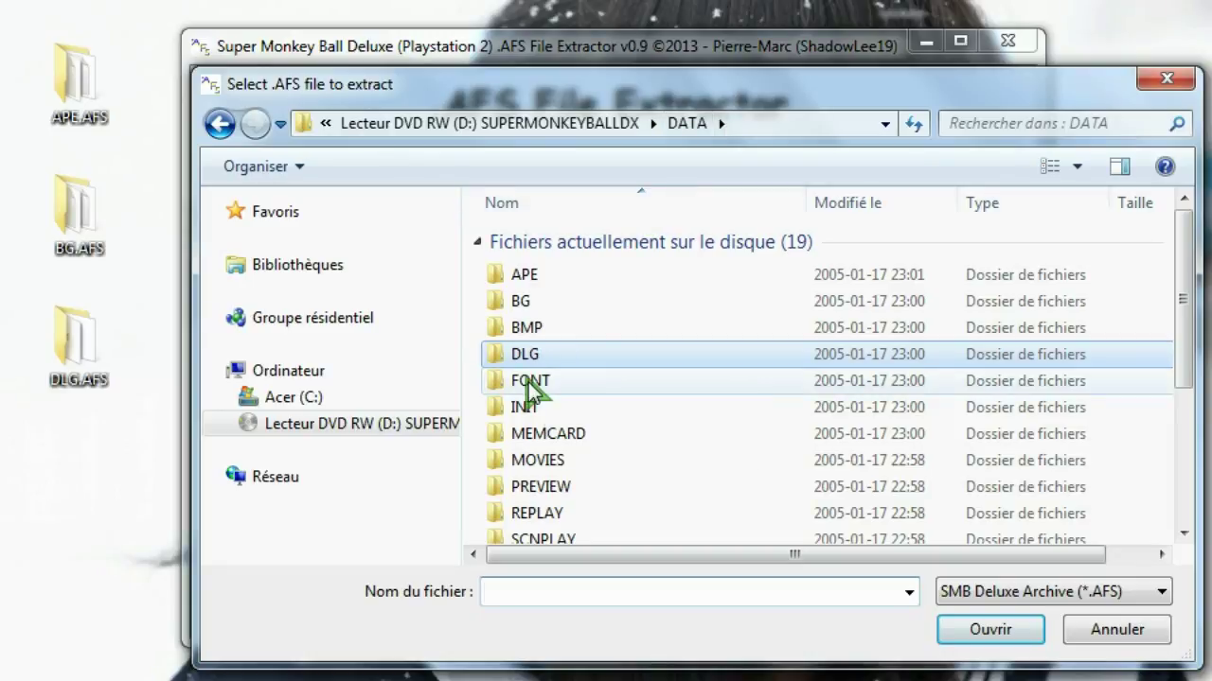
pyautogui.click(525, 382)
pyautogui.doubleClick(528, 384)
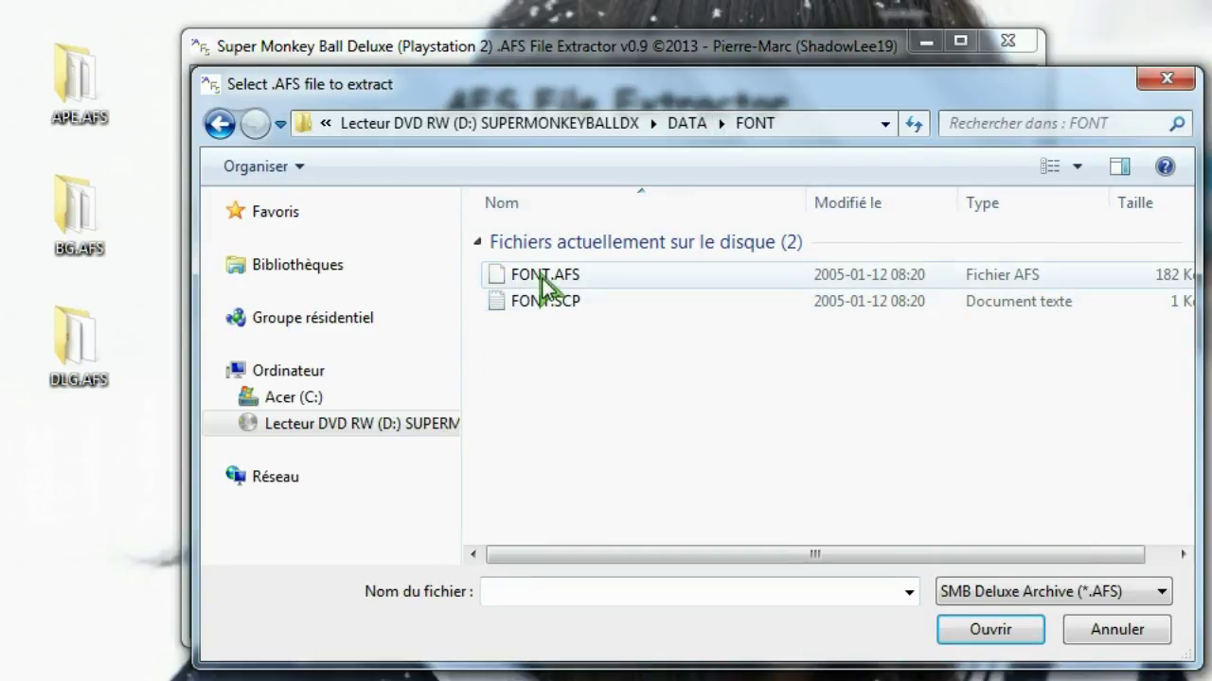
pyautogui.click(542, 277)
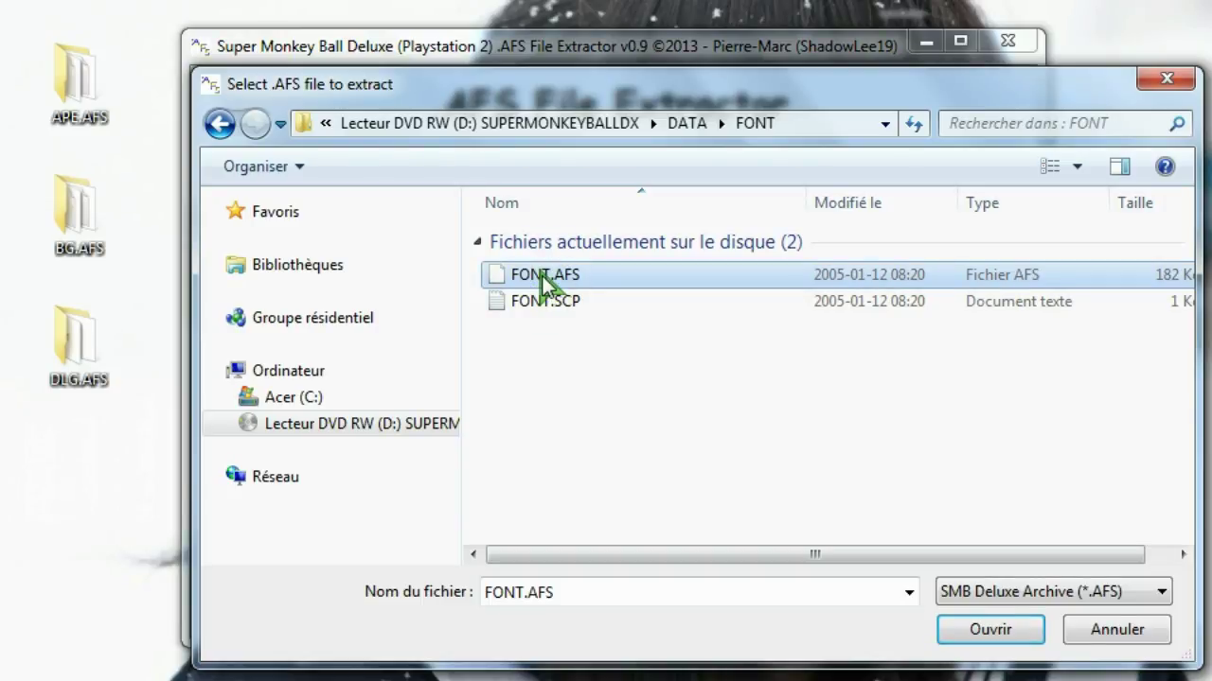
pyautogui.doubleClick(542, 276)
# - Extract all files of FONT.AFS to the desktop and dismiss the completion message
pyautogui.click(409, 366)
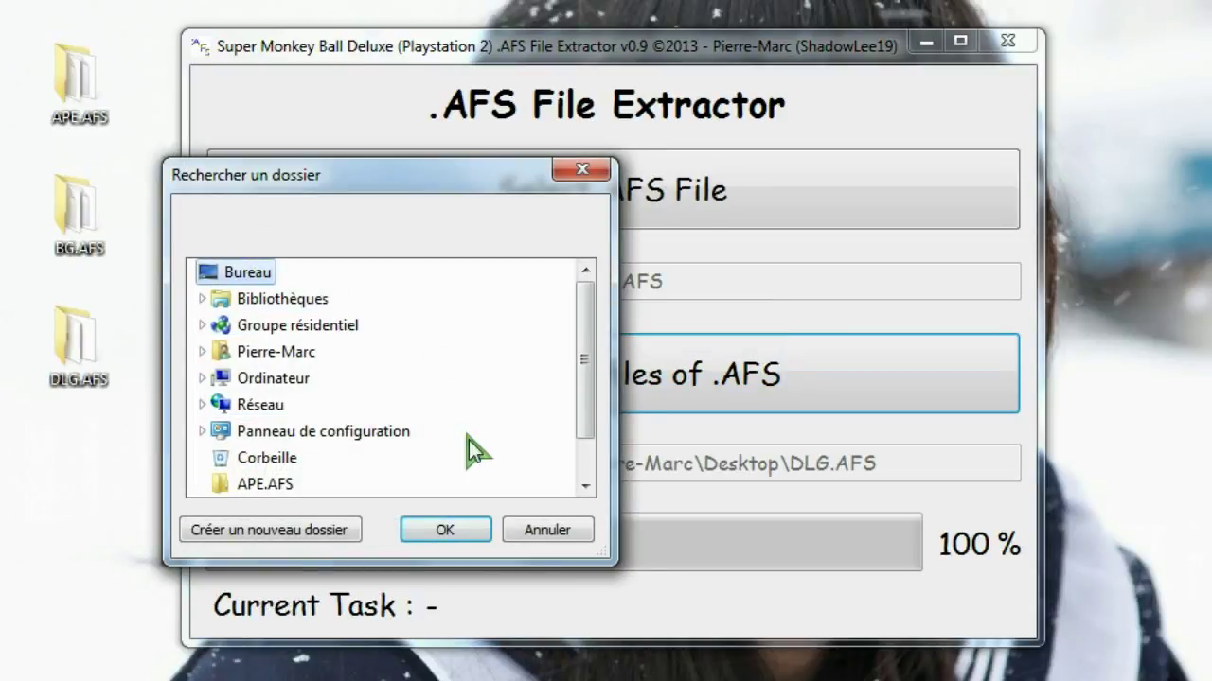
pyautogui.click(453, 521)
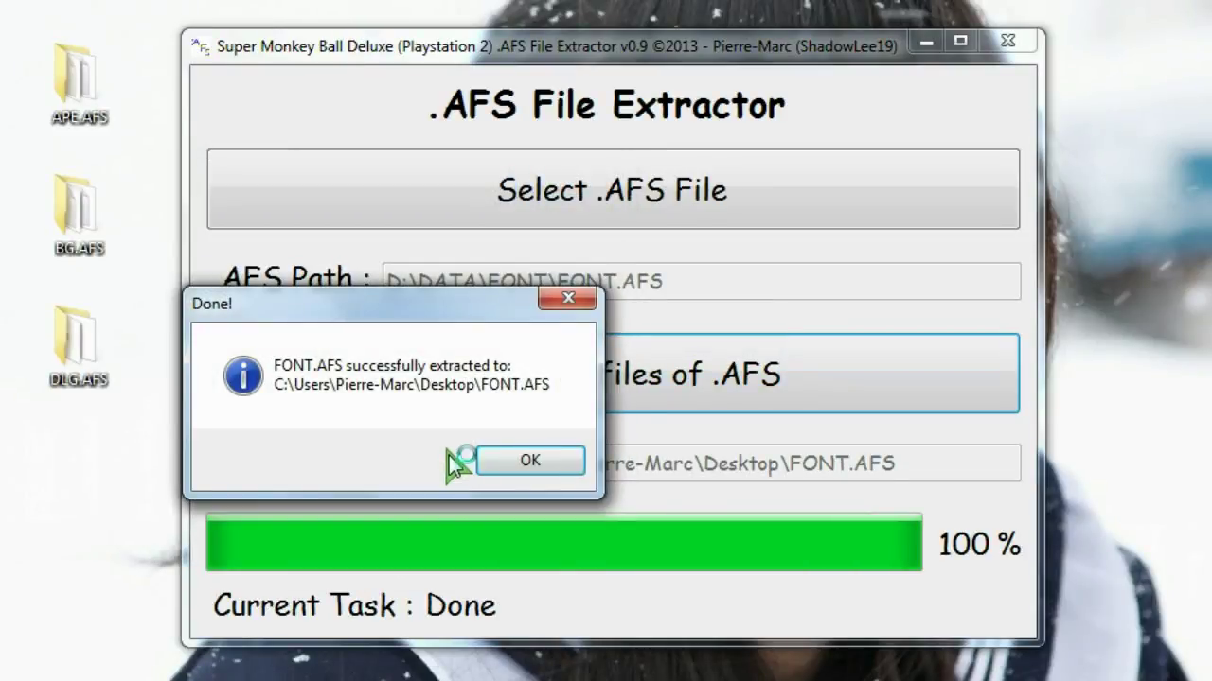
pyautogui.click(521, 462)
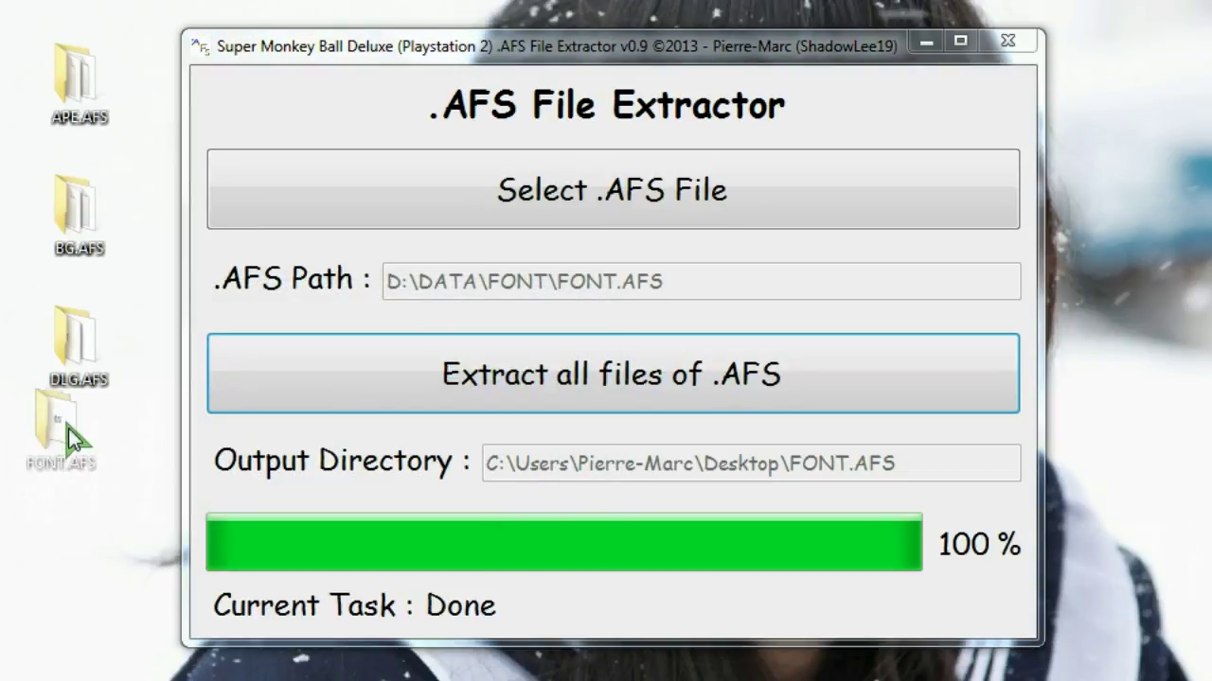
# - Place the extracted FONT.AFS folder below DLG.AFS on the desktop, open it, and open fnt_asc_24x24.bin from it in HxD
pyautogui.click(94, 467)
pyautogui.doubleClick(79, 474)
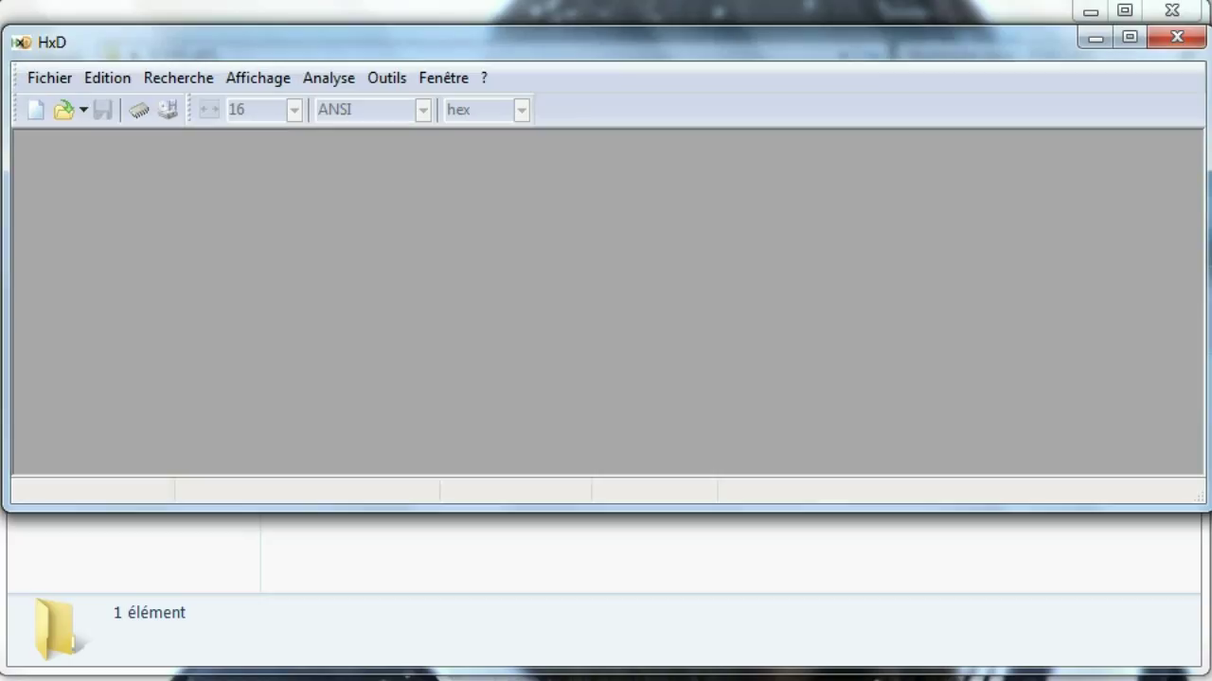
pyautogui.moveTo(363, 52); pyautogui.dragTo(360, 211)
pyautogui.moveTo(344, 170); pyautogui.dragTo(402, 350)
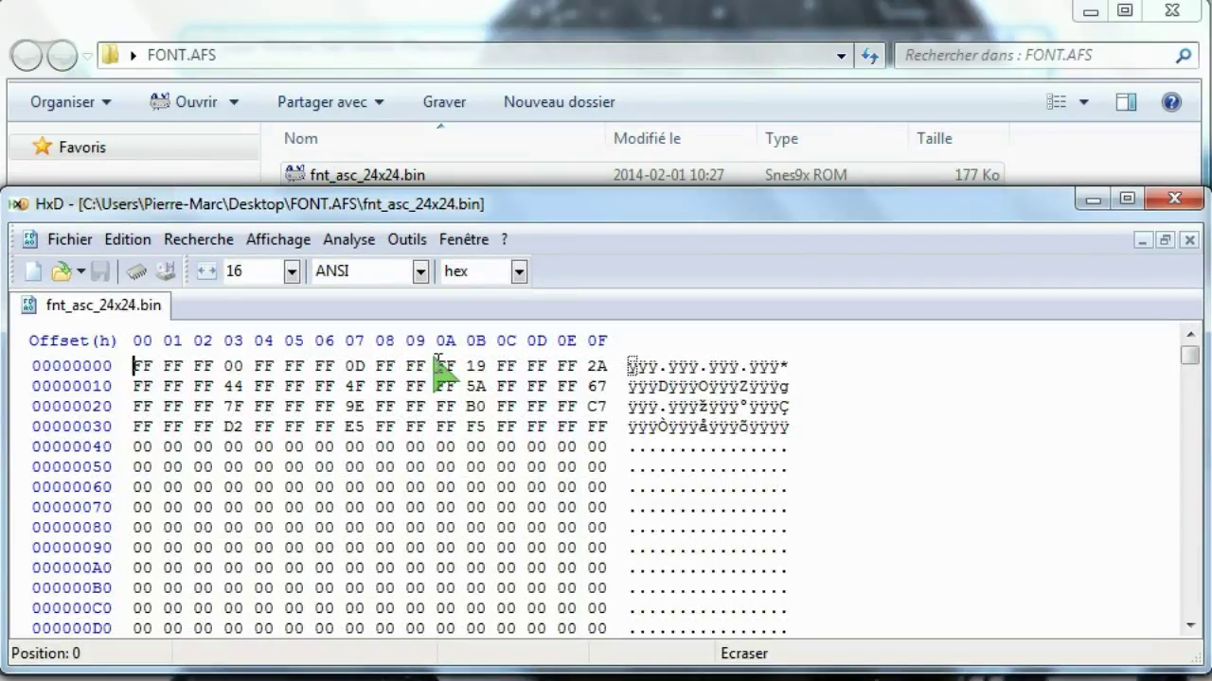
# - Move the HxD window to the top of the screen and make it taller to show more of fnt_asc_24x24.bin
pyautogui.moveTo(1190, 356); pyautogui.dragTo(1190, 373)
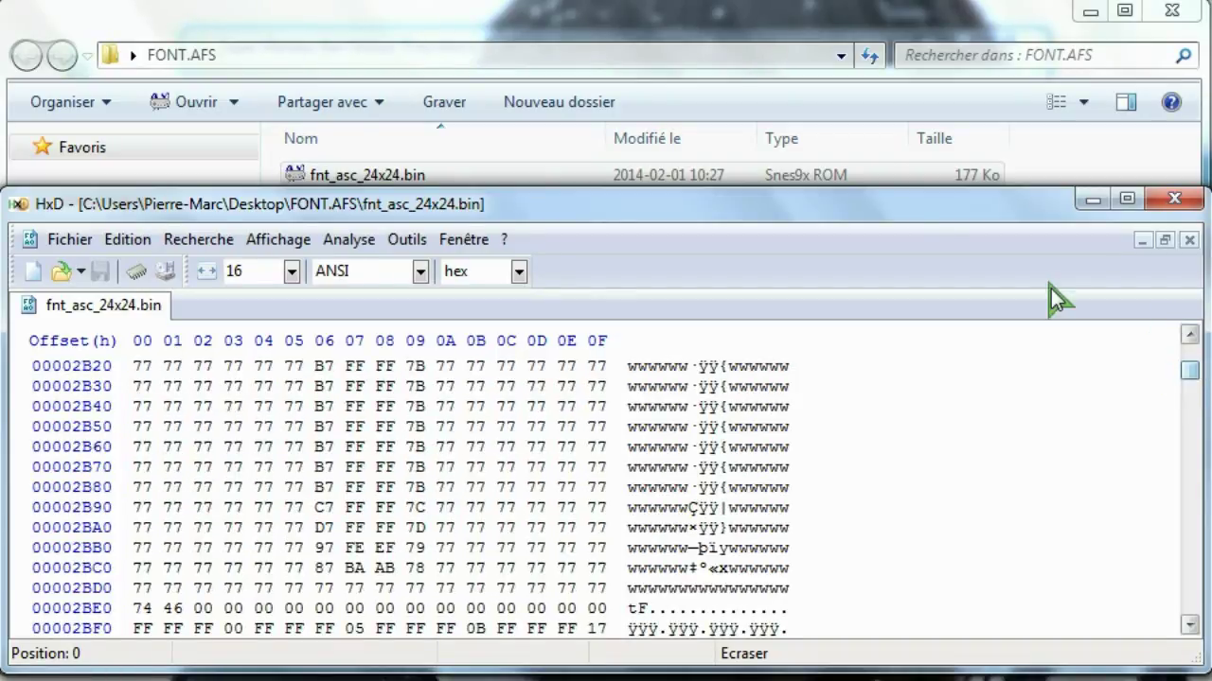
pyautogui.moveTo(851, 204); pyautogui.dragTo(852, 38)
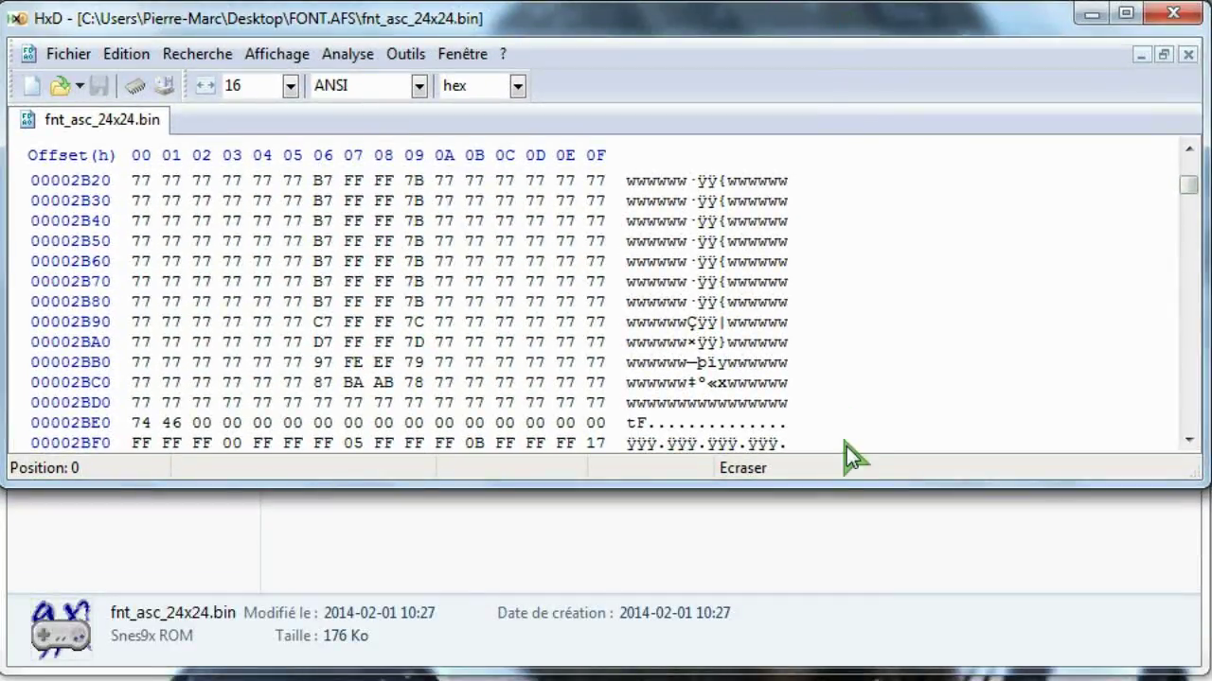
pyautogui.moveTo(844, 478); pyautogui.dragTo(843, 591)
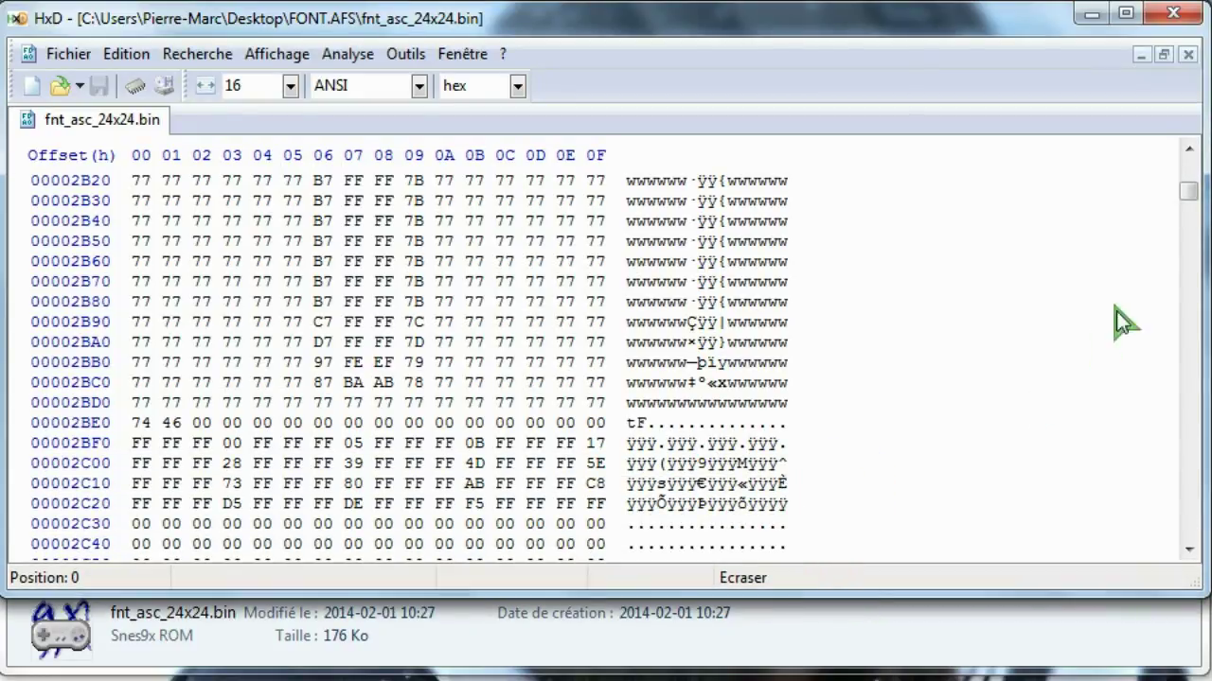
# - Examine the hex data of fnt_asc_24x24.bin for glyph shapes, from the middle of the file to near its end
pyautogui.moveTo(1188, 189); pyautogui.dragTo(1097, 432)
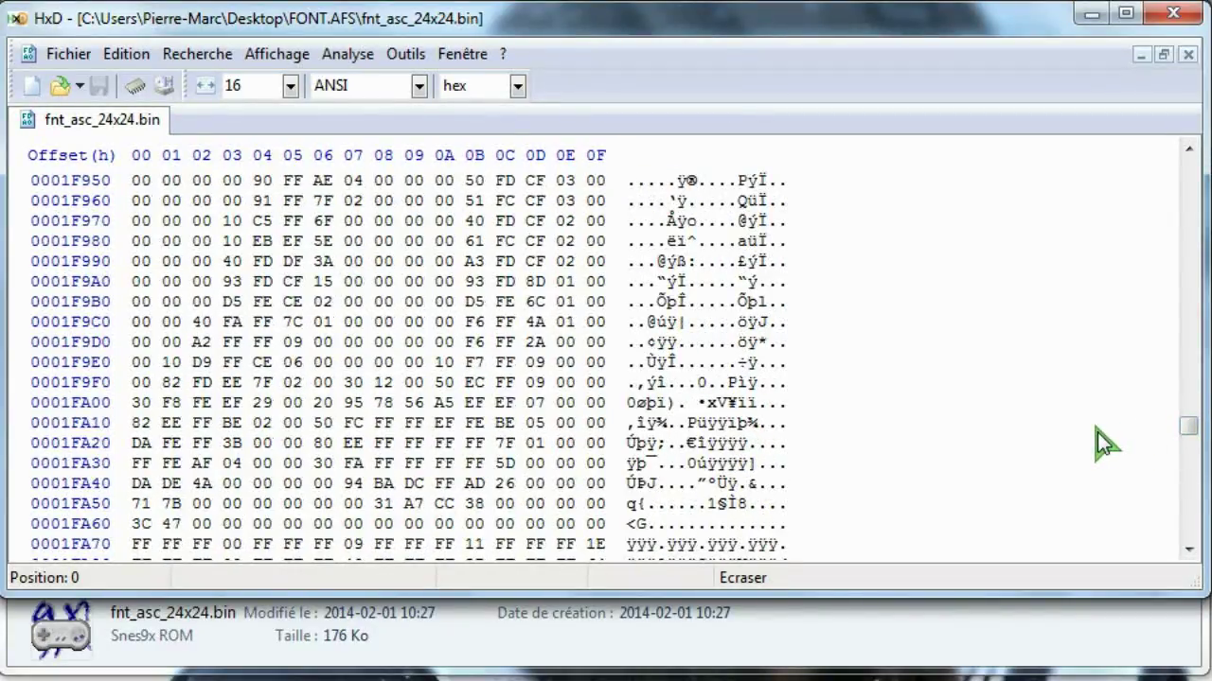
pyautogui.scroll(-20, 1097, 432)
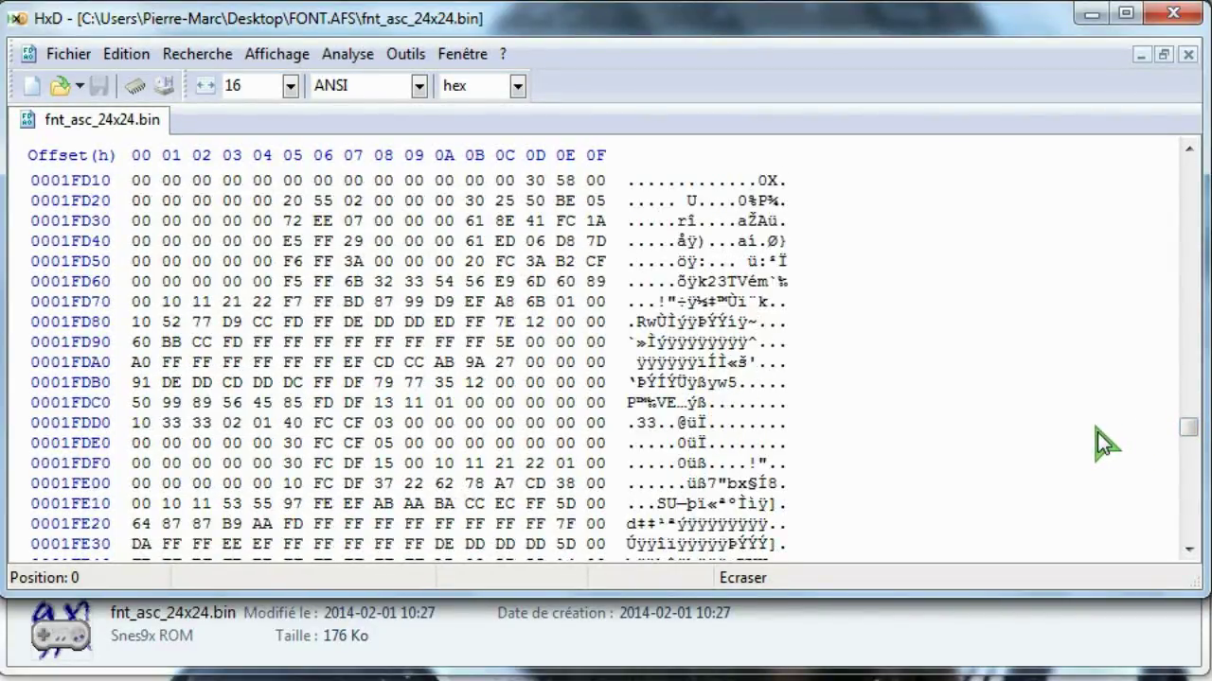
pyautogui.scroll(-16, 1097, 432)
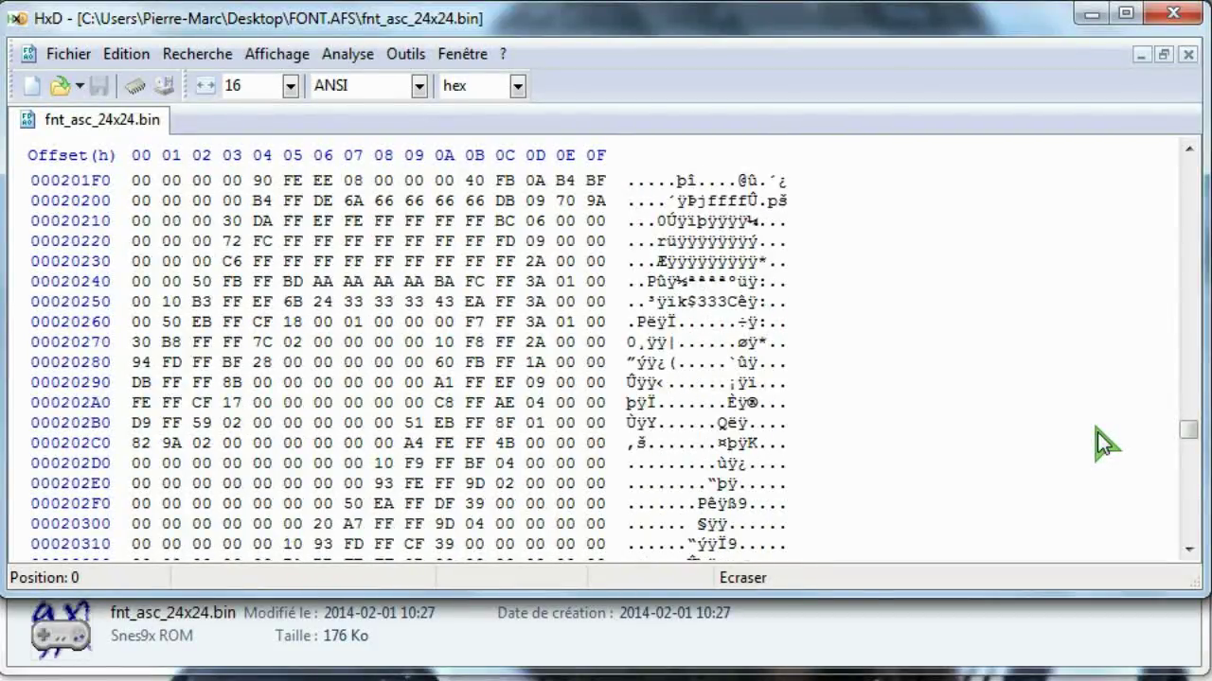
pyautogui.scroll(-6, 1097, 431)
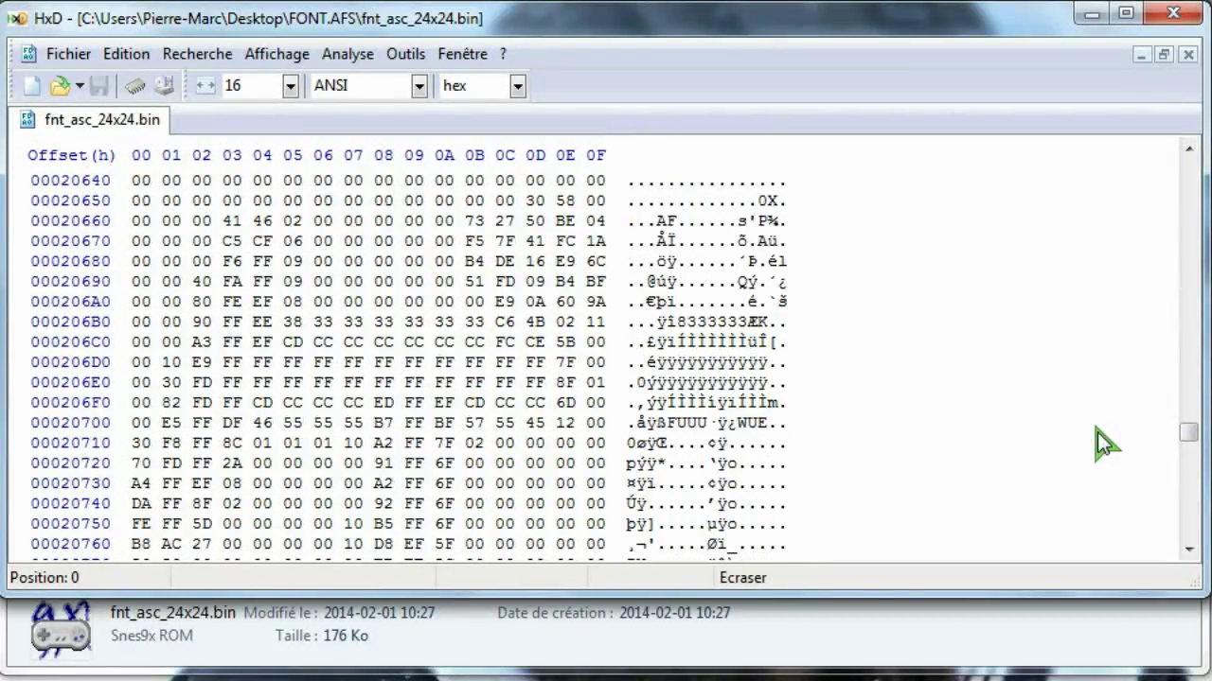
pyautogui.scroll(-8, 1097, 442)
pyautogui.scroll(-20, 1097, 431)
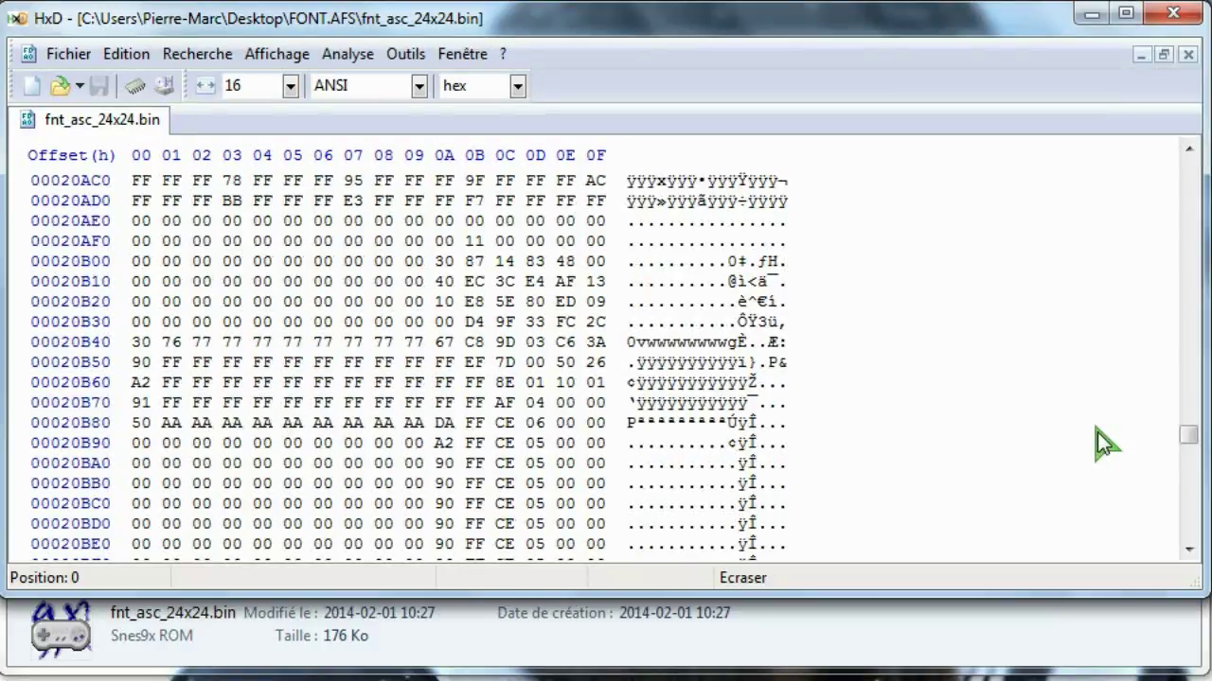
pyautogui.scroll(-6, 1097, 432)
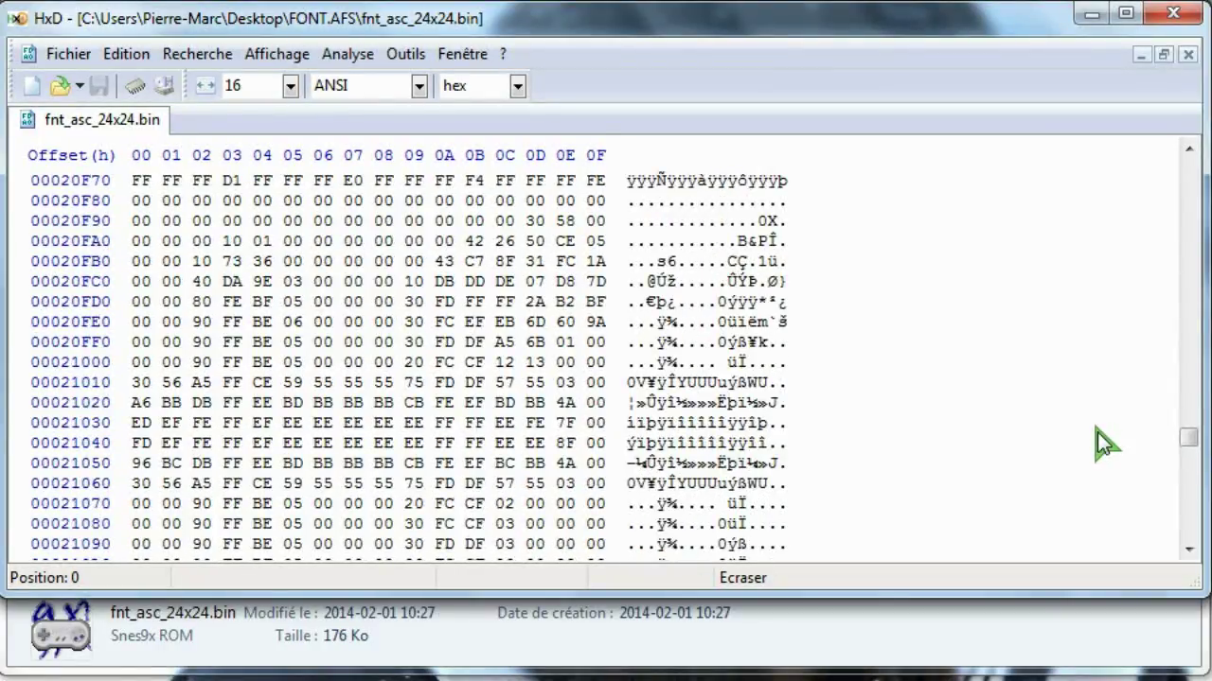
pyautogui.scroll(-4, 1097, 432)
pyautogui.scroll(-20, 1097, 432)
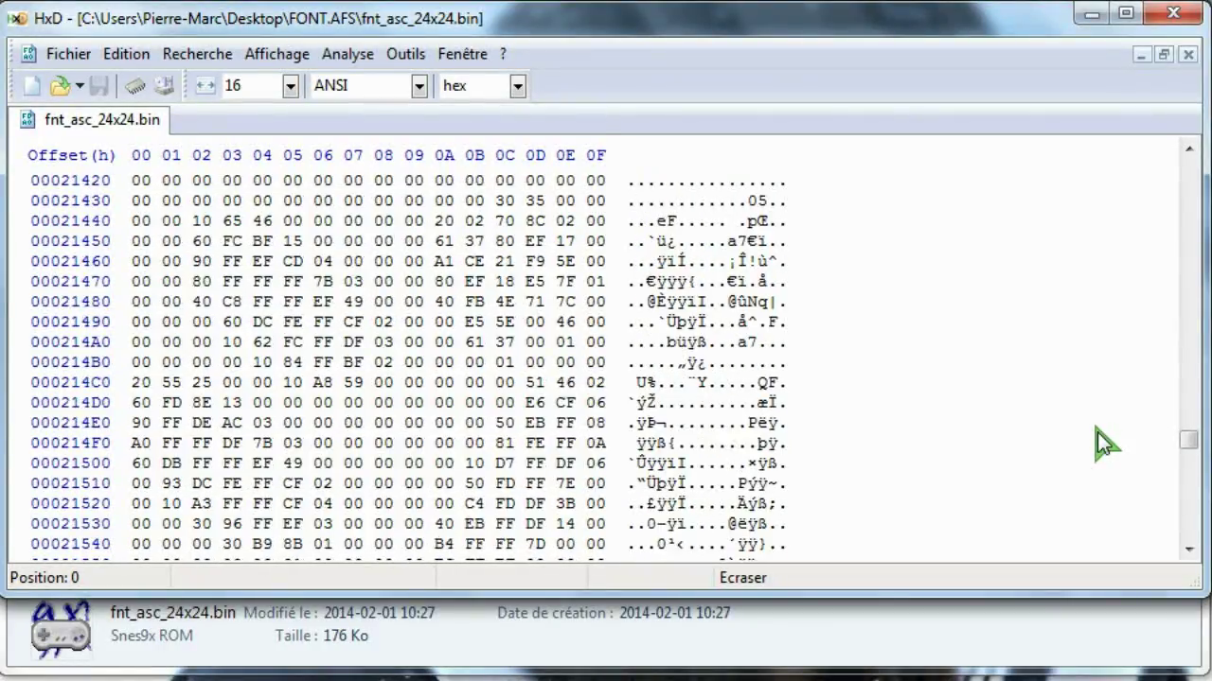
pyautogui.scroll(-20, 1097, 432)
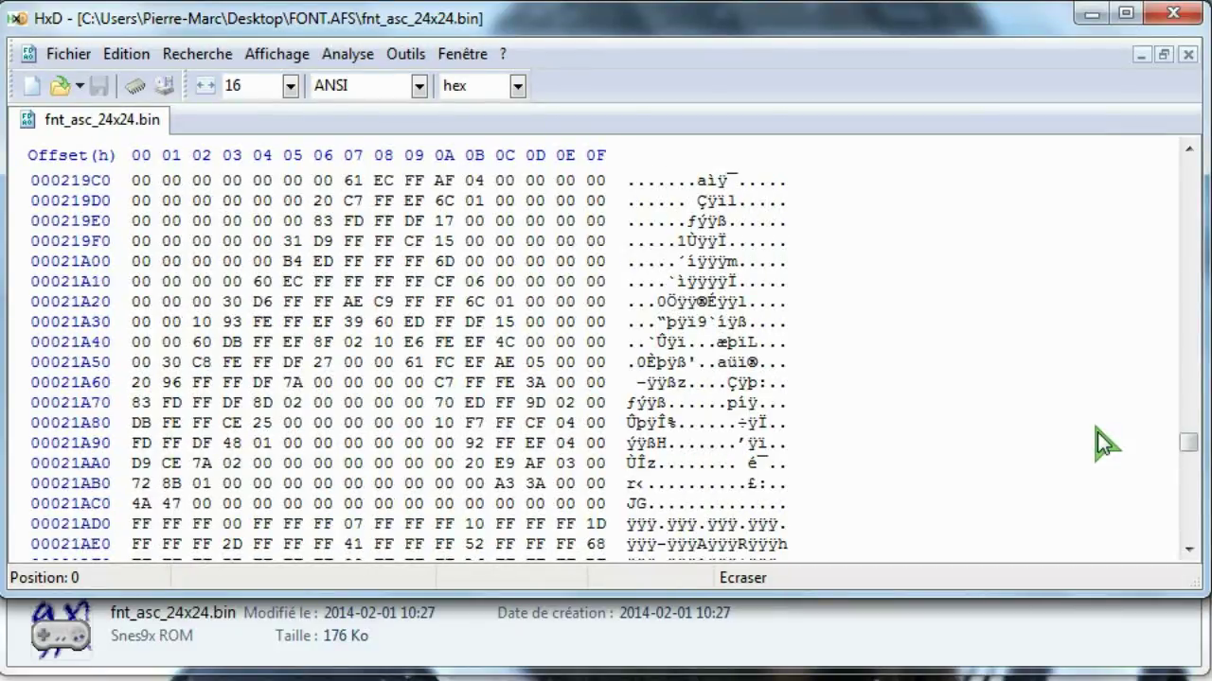
pyautogui.scroll(-20, 1097, 432)
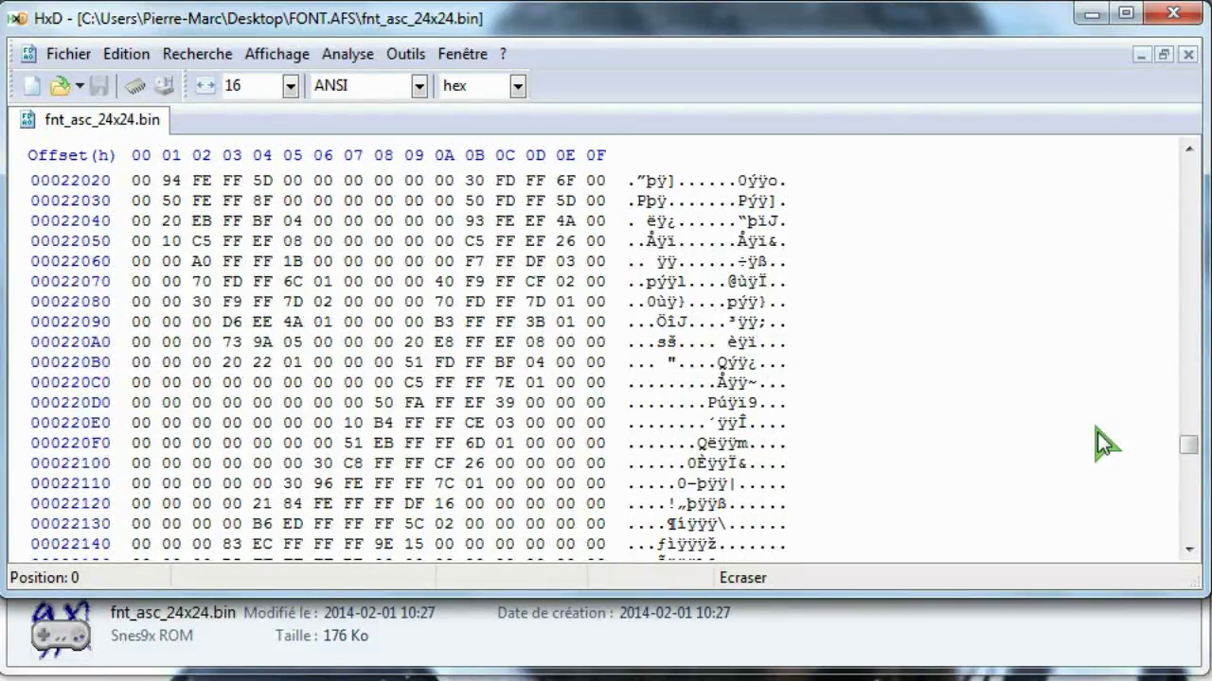
pyautogui.scroll(-18, 1096, 433)
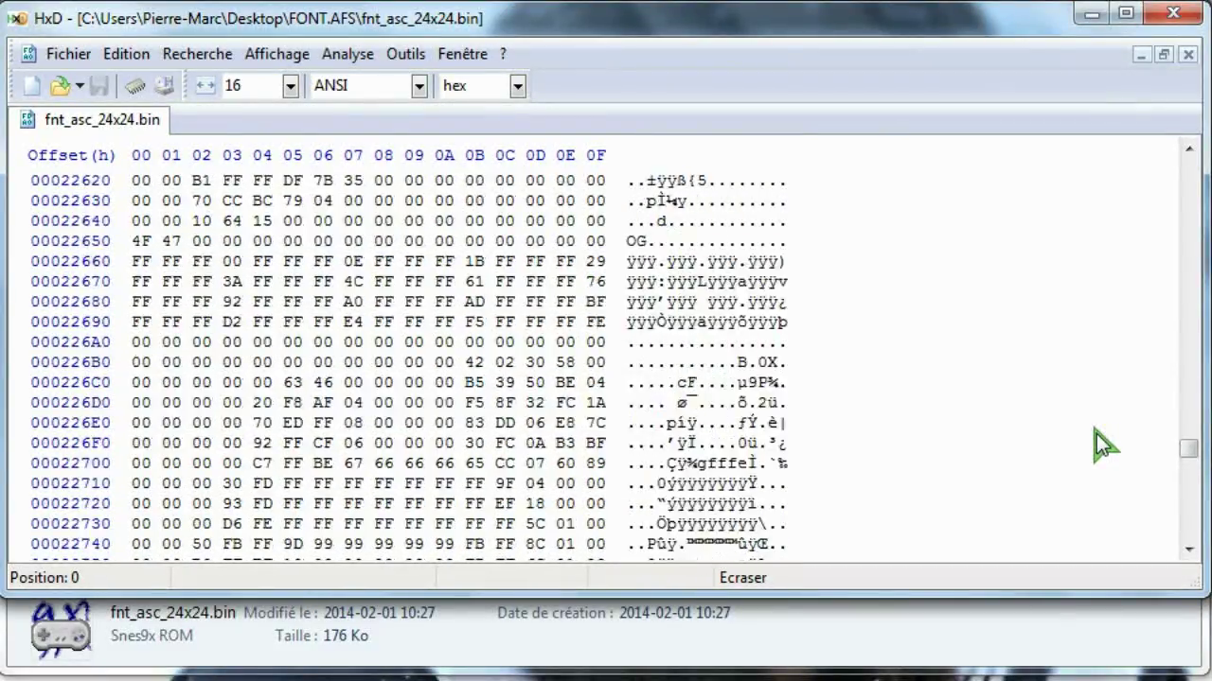
pyautogui.scroll(-20, 1096, 434)
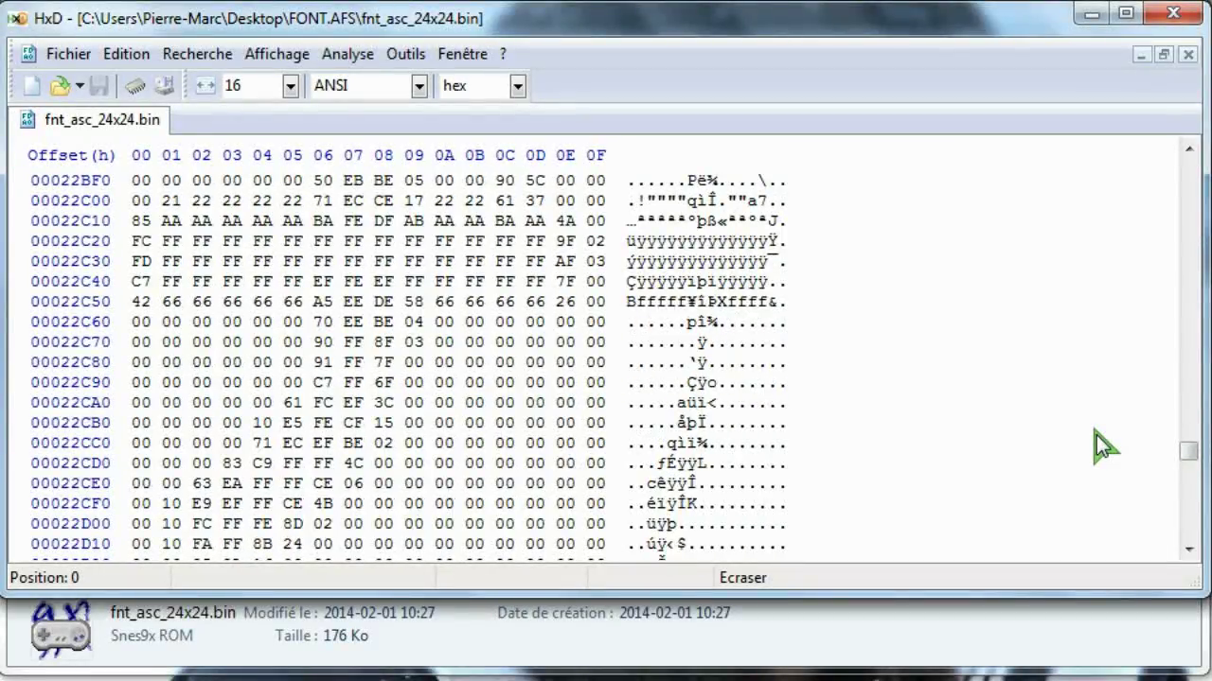
pyautogui.scroll(-19, 1096, 434)
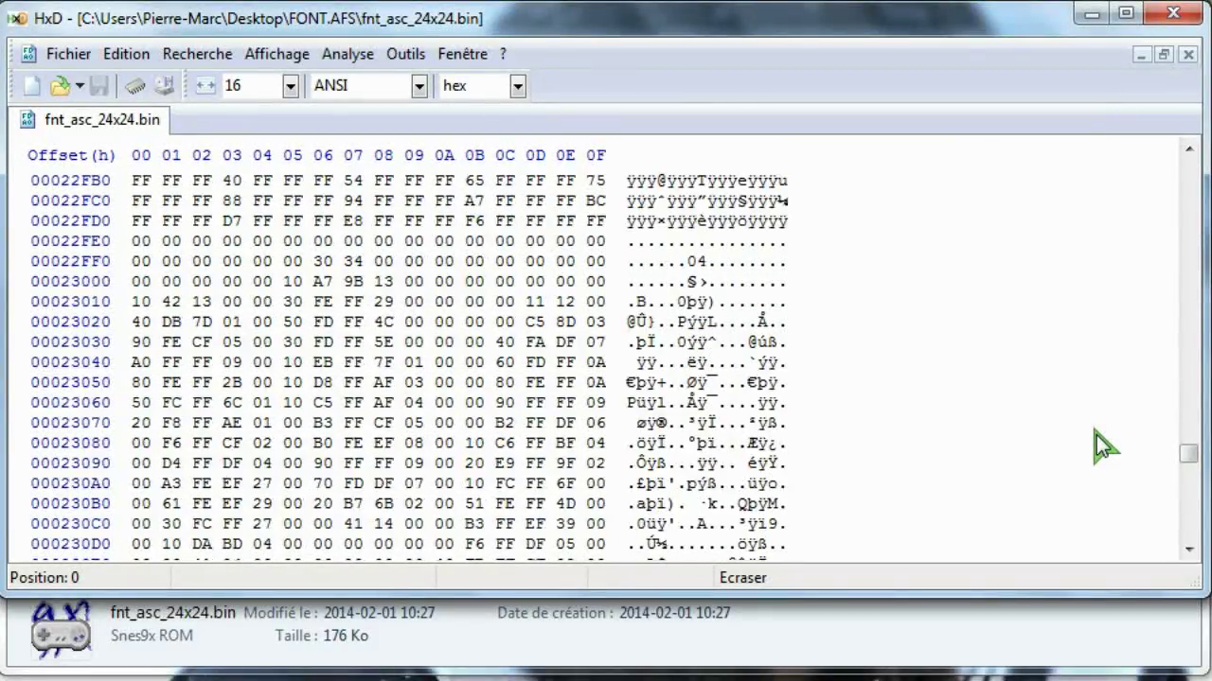
pyautogui.moveTo(1199, 468); pyautogui.dragTo(1185, 497)
pyautogui.scroll(-20, 1085, 460)
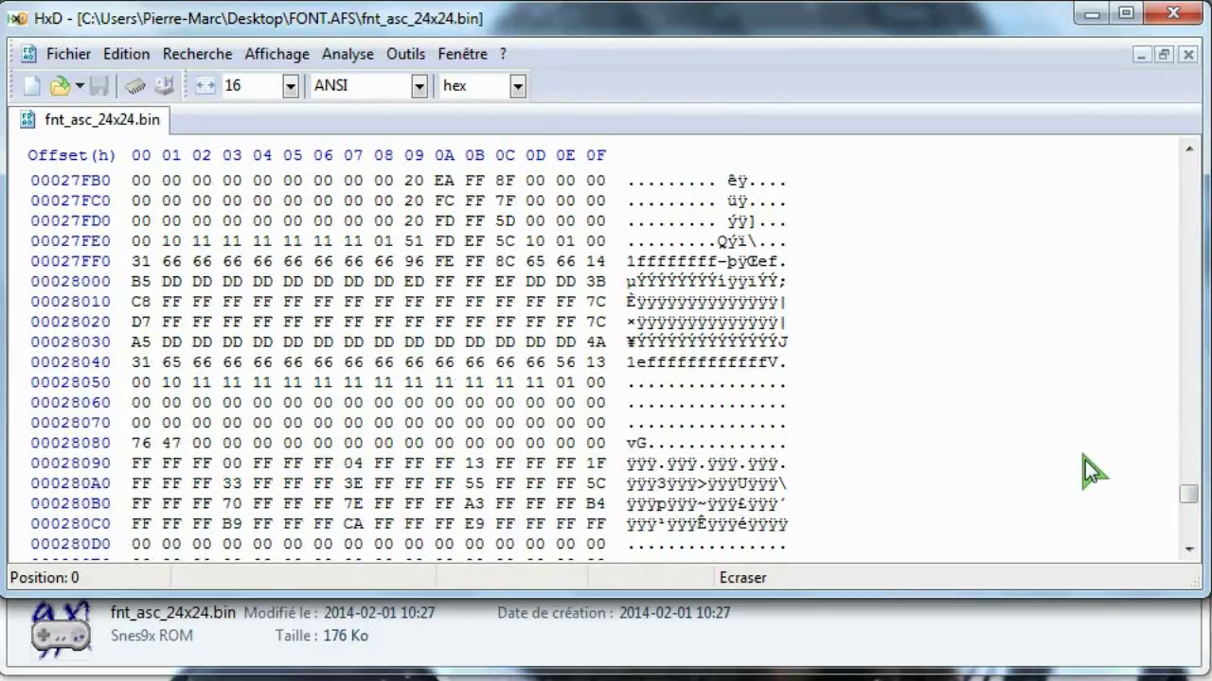
pyautogui.scroll(-20, 1085, 460)
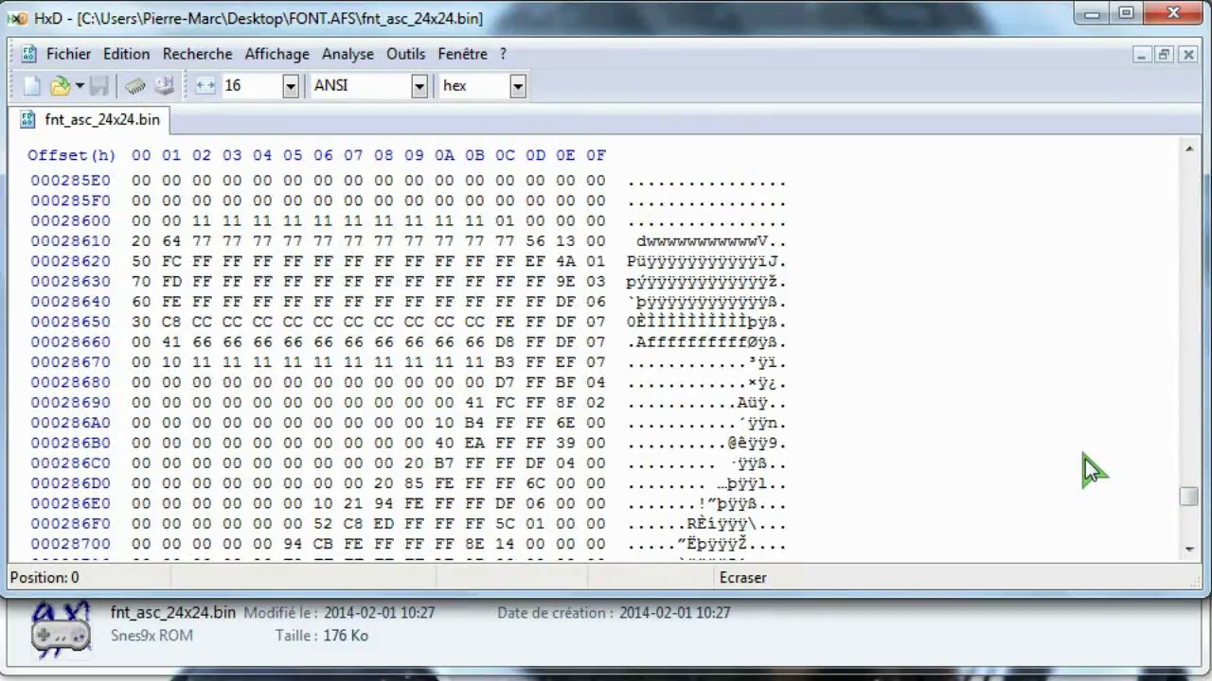
pyautogui.moveTo(1188, 498); pyautogui.dragTo(1194, 522)
pyautogui.scroll(-3, 994, 454)
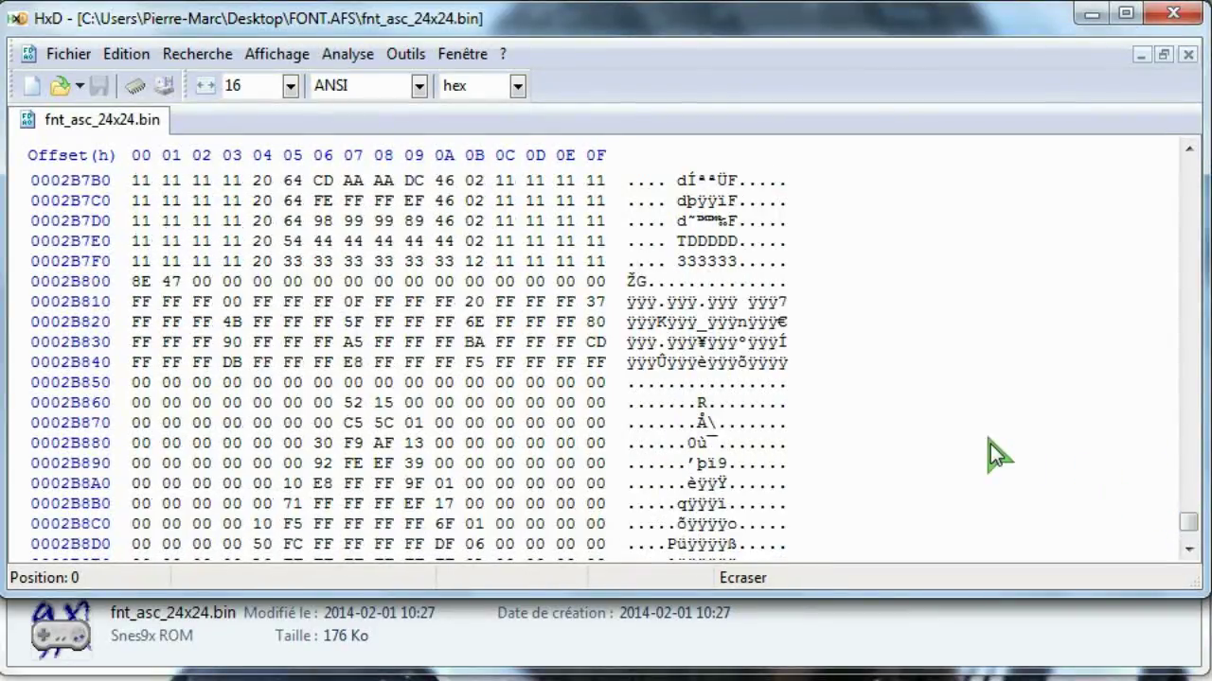
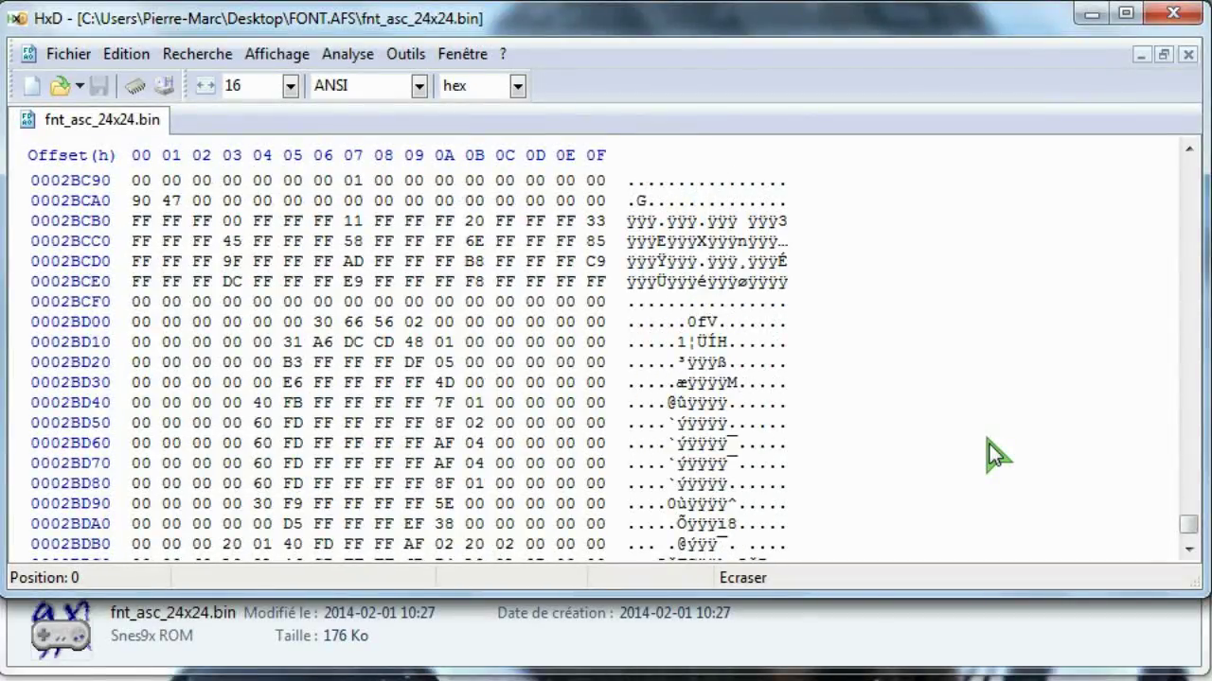
pyautogui.scroll(17, 990, 444)
pyautogui.scroll(11, 989, 441)
pyautogui.scroll(-5, 989, 441)
pyautogui.scroll(-16, 988, 441)
pyautogui.scroll(-20, 991, 455)
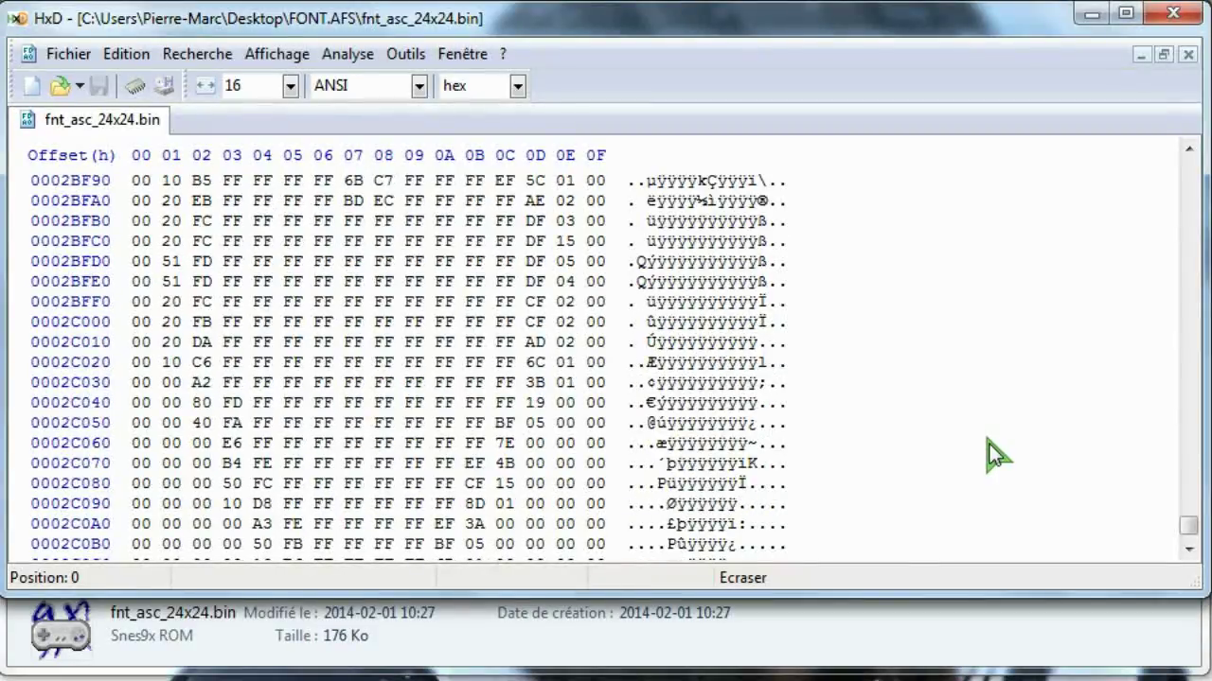
pyautogui.scroll(-18, 991, 456)
pyautogui.scroll(6, 996, 456)
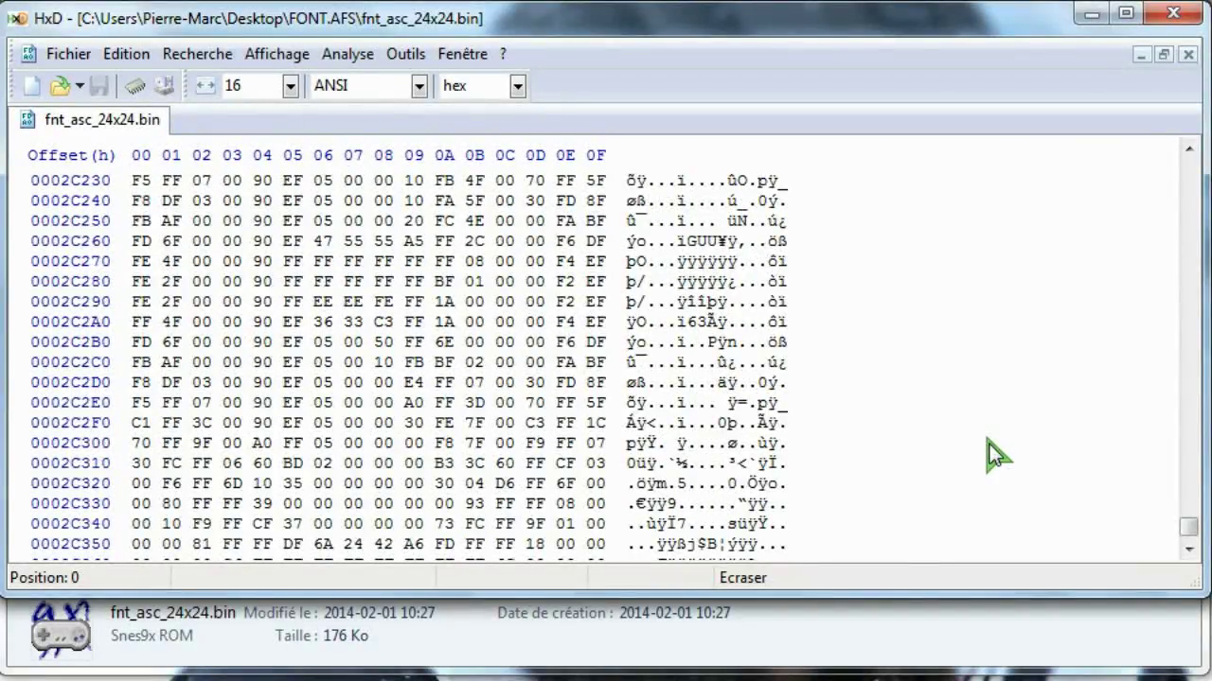
pyautogui.scroll(11, 991, 455)
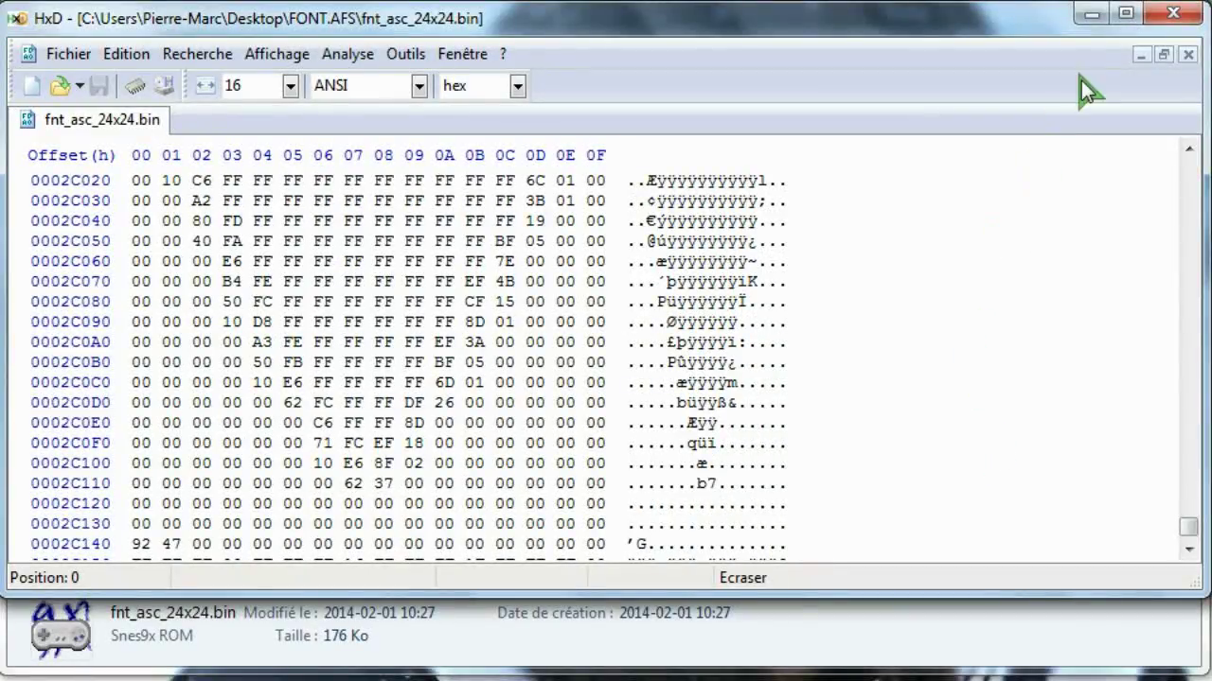
# - Close fnt_asc_24x24.bin in HxD, minimize HxD, and close the FONT.AFS folder window
pyautogui.click(109, 114)
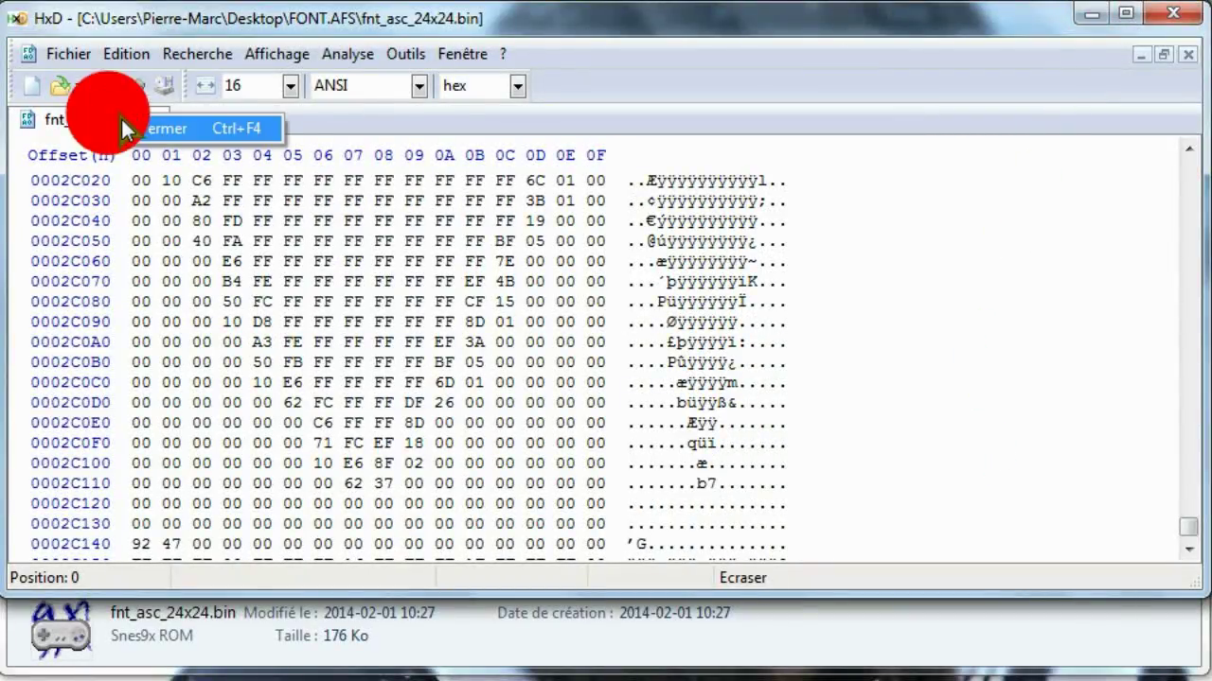
pyautogui.click(1091, 14)
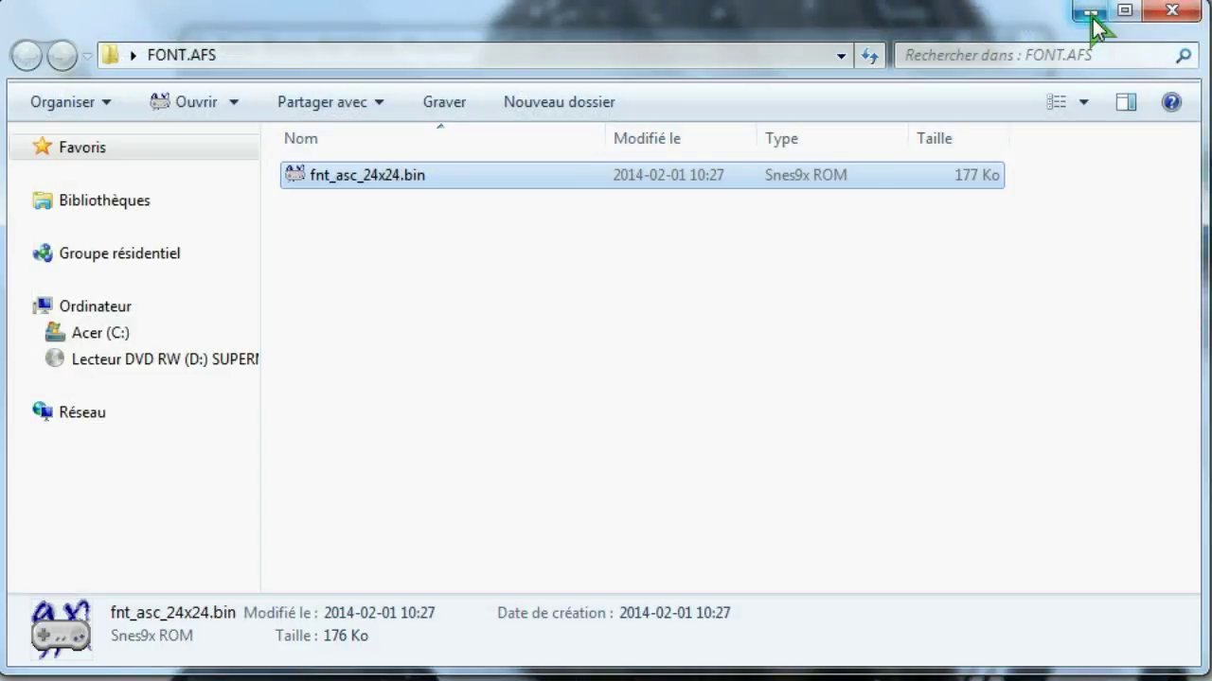
pyautogui.click(1170, 13)
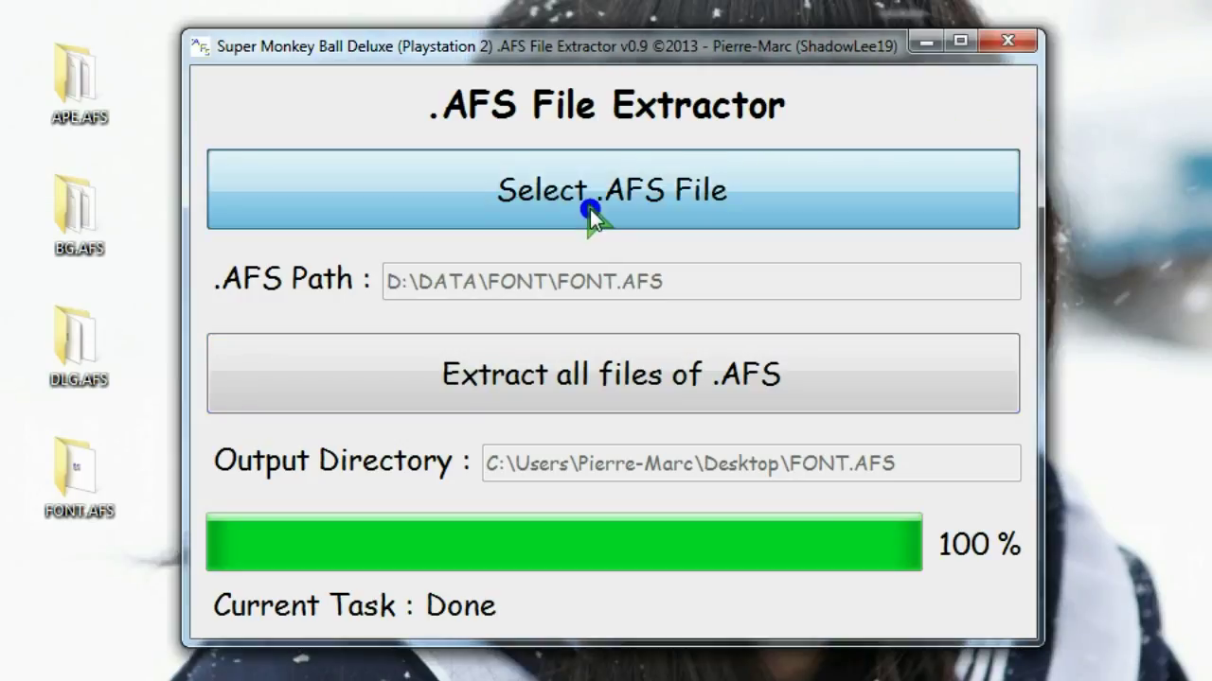
# - Load SNDHDBD.AFS from the disc's DATA\SNDHDBD folder into the AFS File Extractor
pyautogui.click(608, 201)
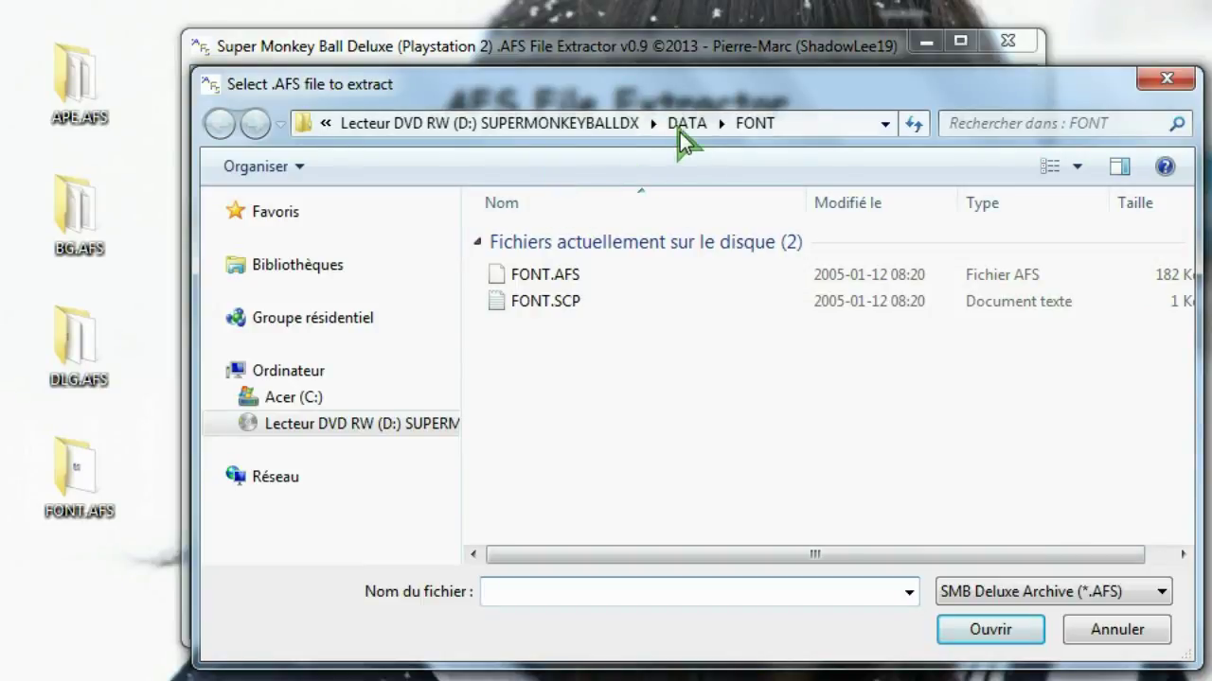
pyautogui.click(675, 123)
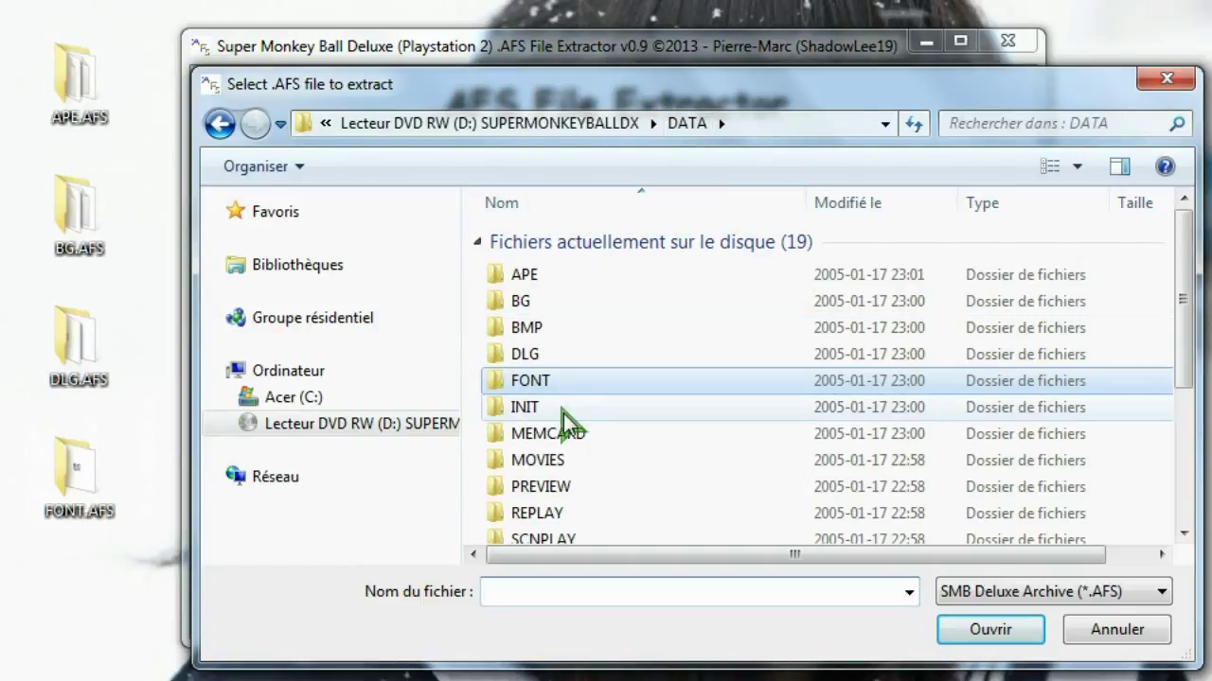
pyautogui.click(1182, 533)
pyautogui.click(1182, 533)
pyautogui.click(1182, 533)
pyautogui.click(1182, 533)
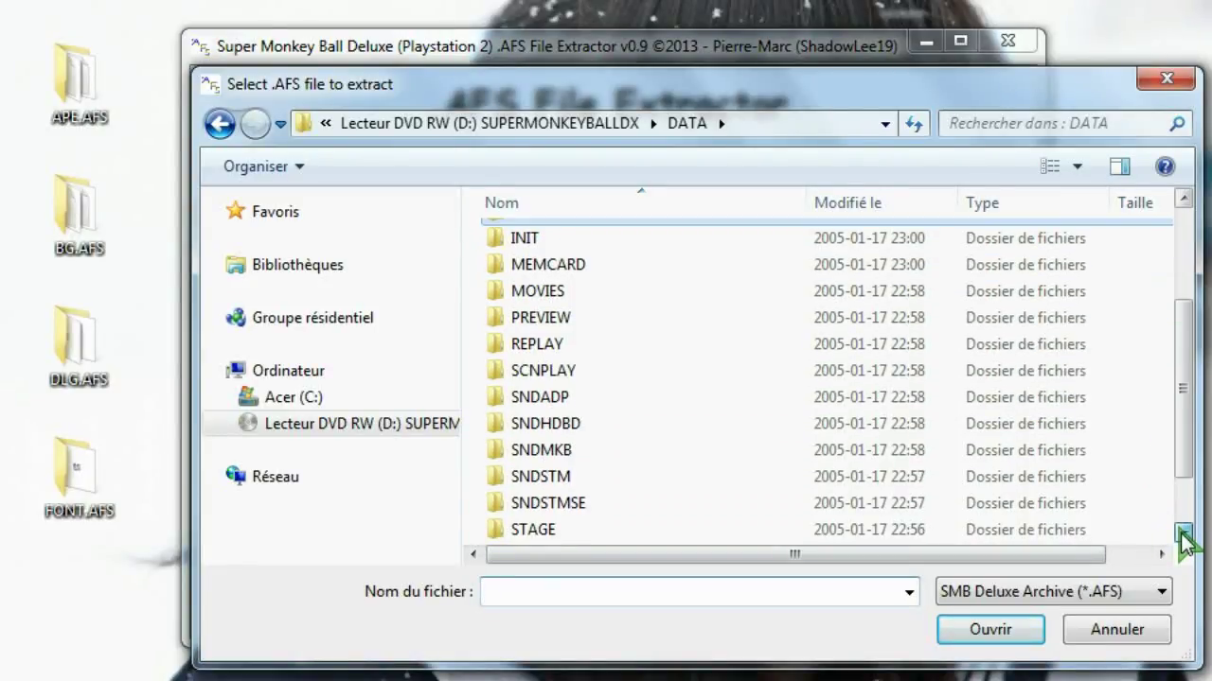
pyautogui.click(1183, 533)
pyautogui.click(547, 397)
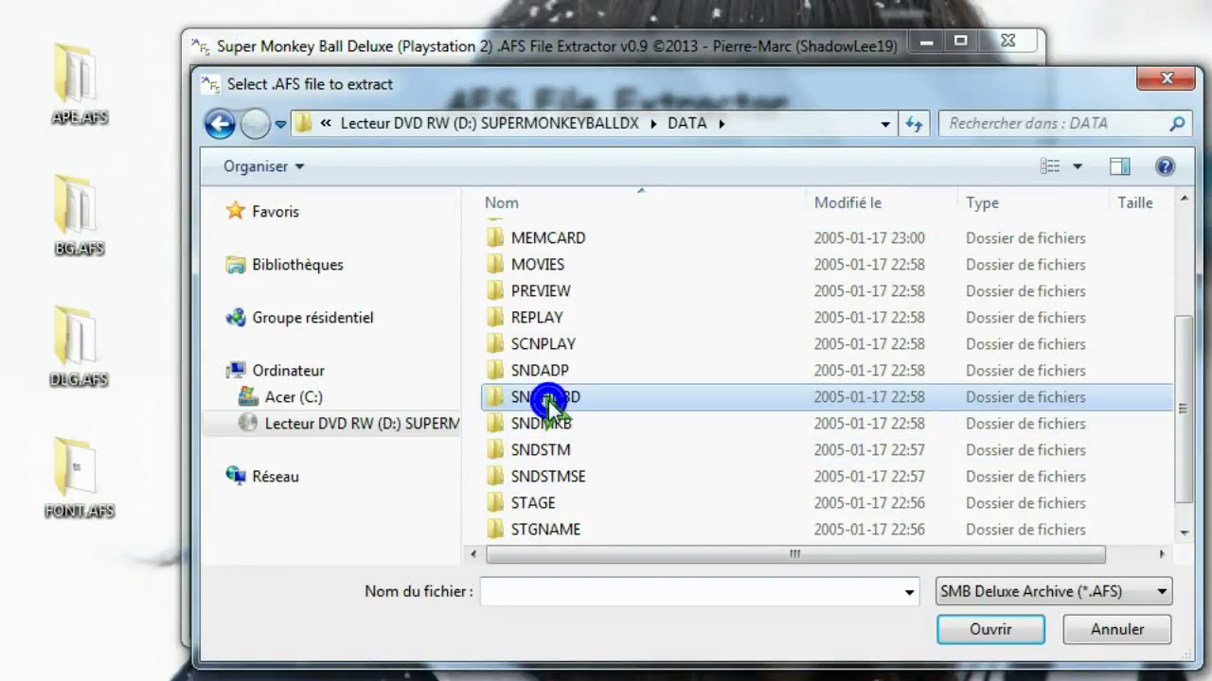
pyautogui.doubleClick(547, 397)
pyautogui.click(539, 276)
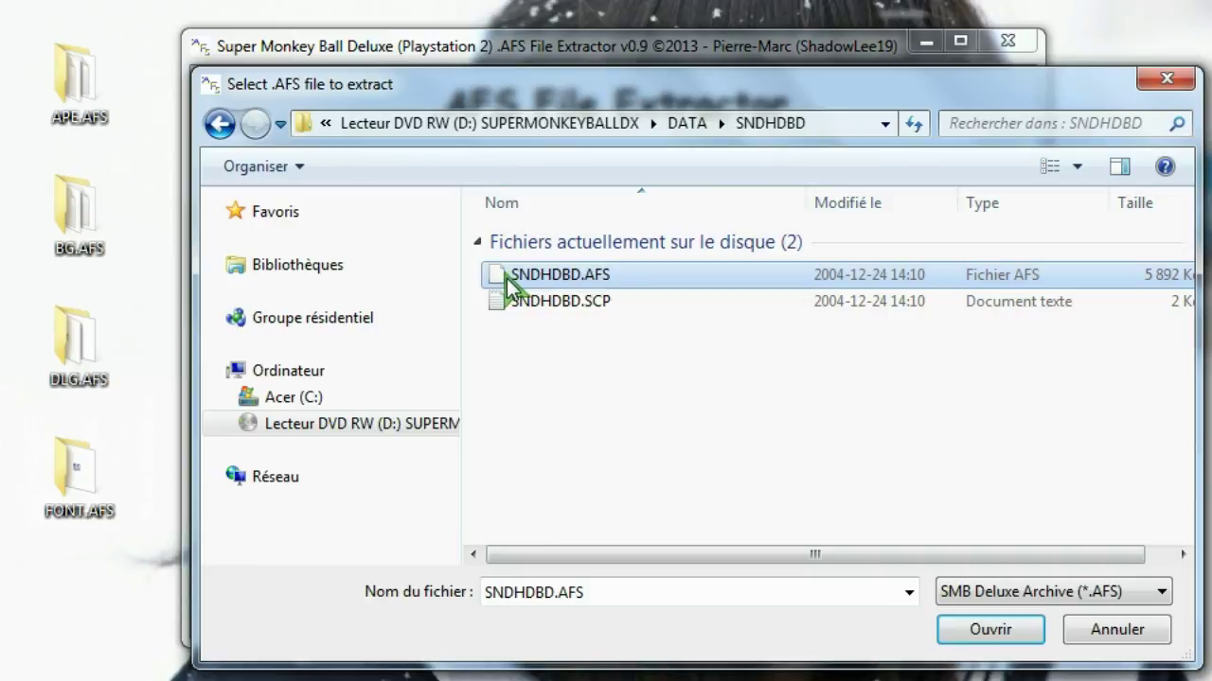
pyautogui.click(584, 278)
pyautogui.doubleClick(584, 278)
# - Extract all files of SNDHDBD.AFS to the desktop and dismiss the completion message
pyautogui.click(570, 377)
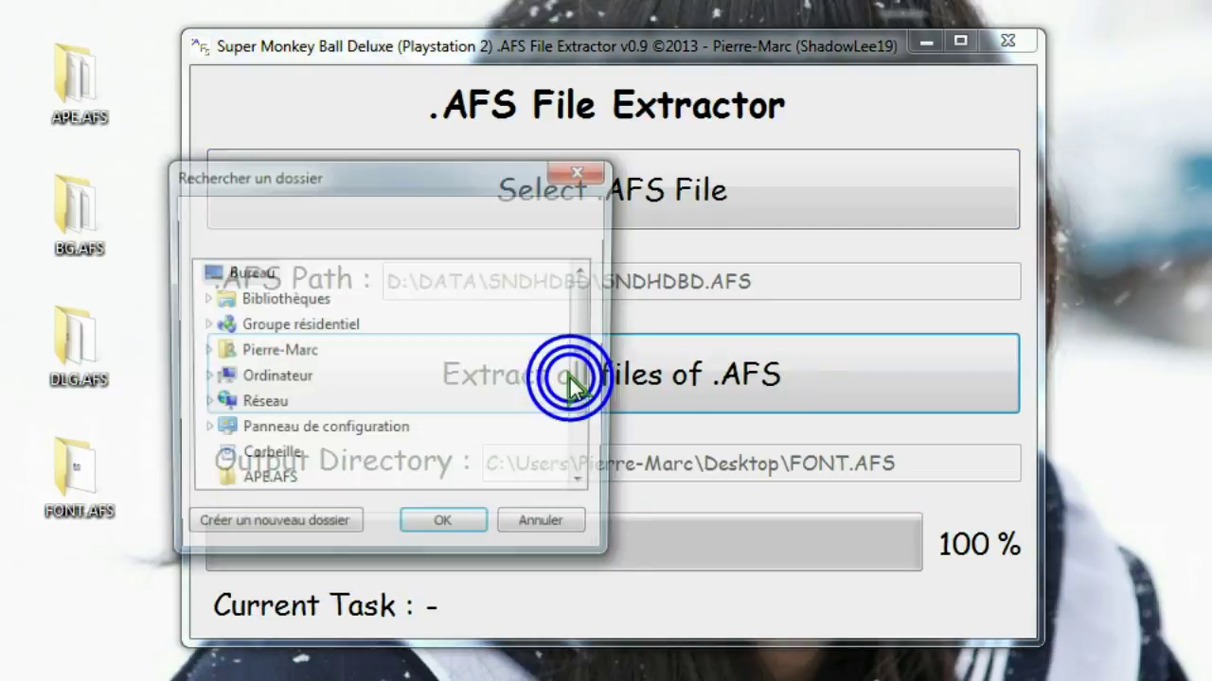
pyautogui.click(244, 273)
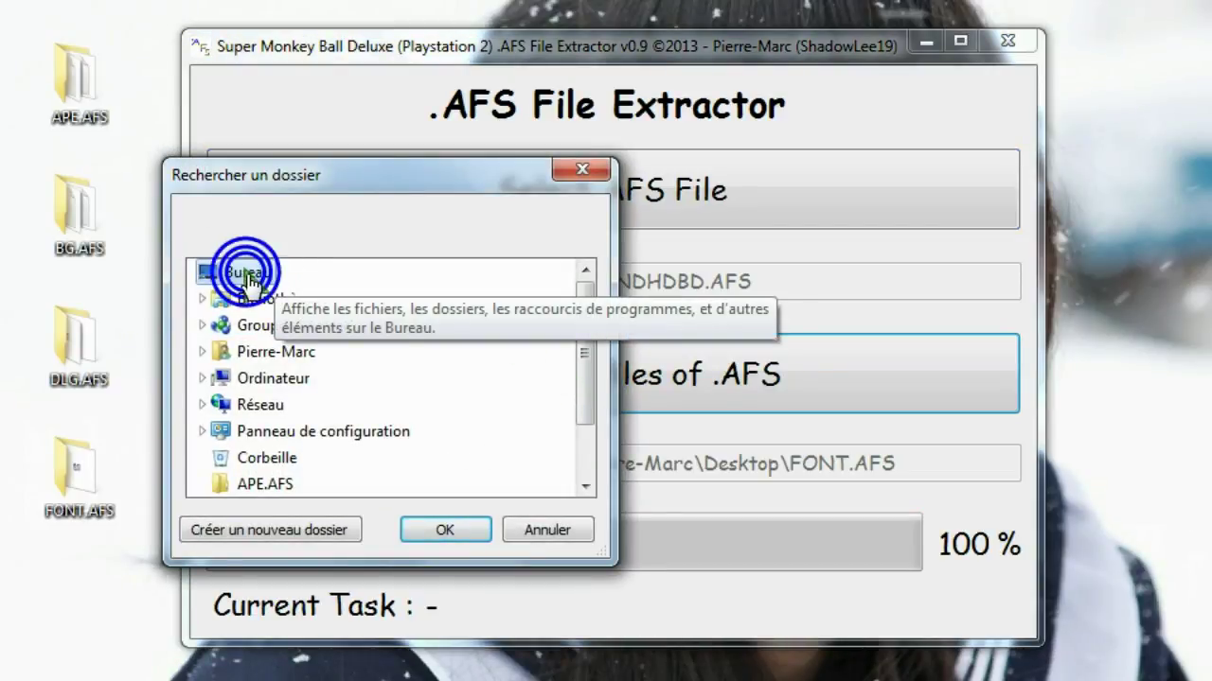
pyautogui.click(453, 529)
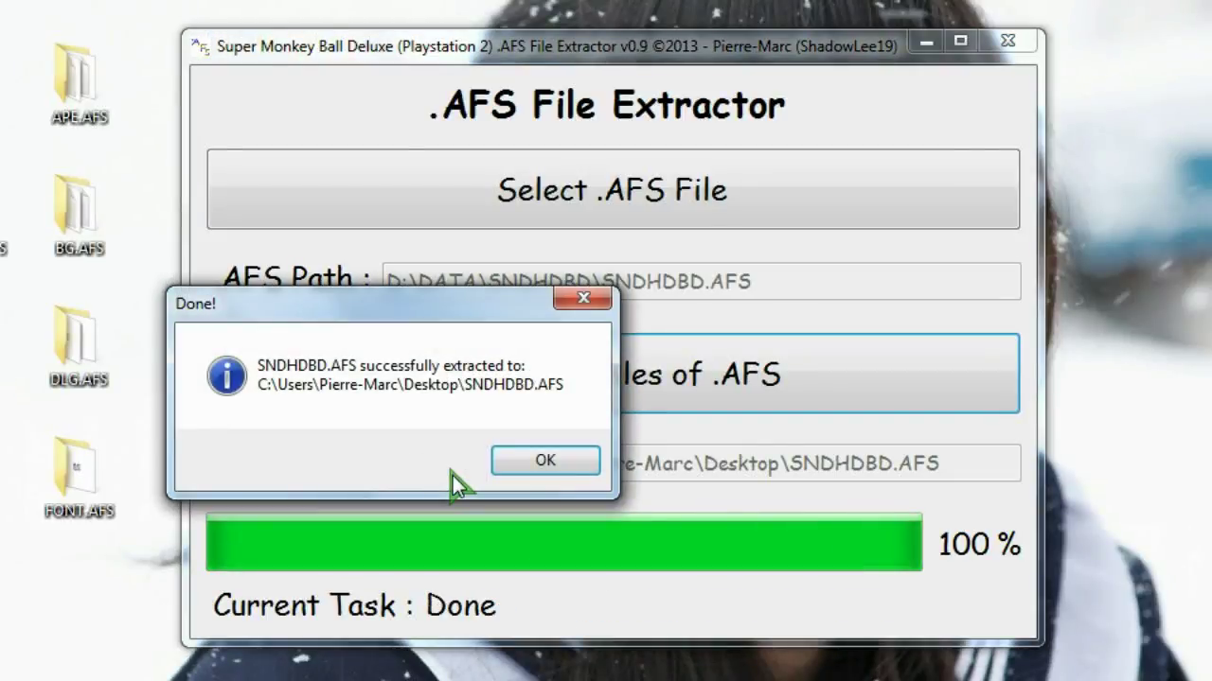
pyautogui.click(518, 460)
# - Place the extracted SNDHDBD.AFS folder below FONT.AFS on the desktop, then open it to review its files and close it
pyautogui.moveTo(8, 223); pyautogui.dragTo(87, 575)
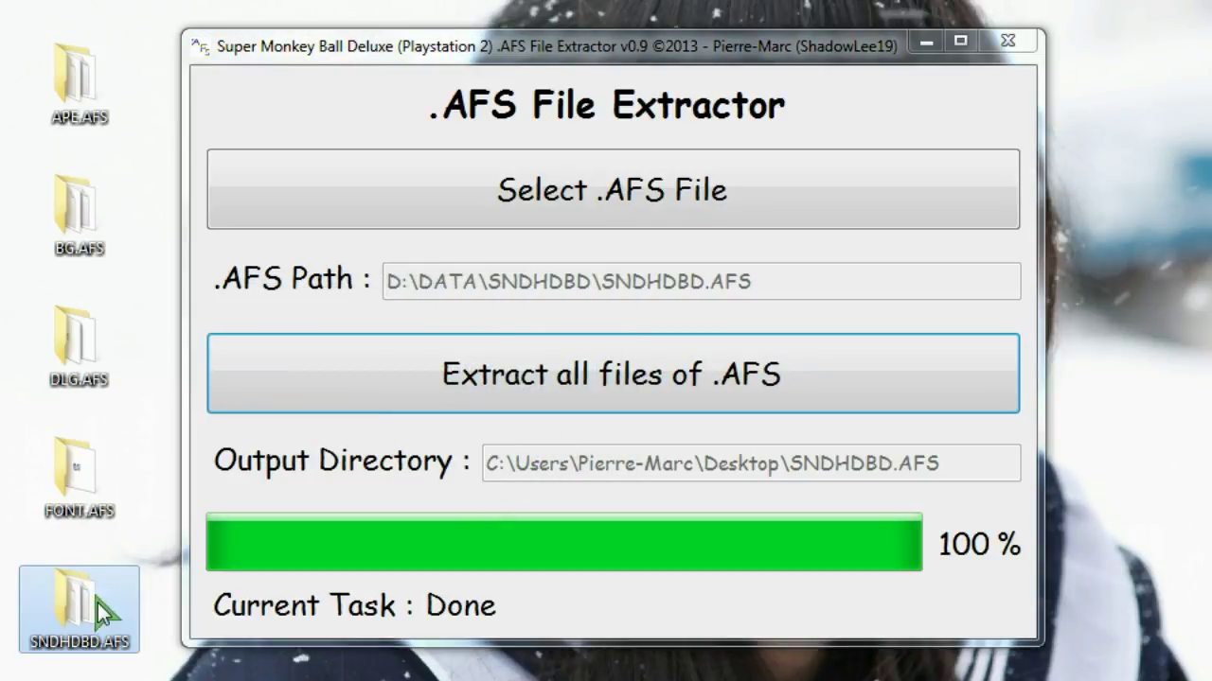
pyautogui.doubleClick(79, 597)
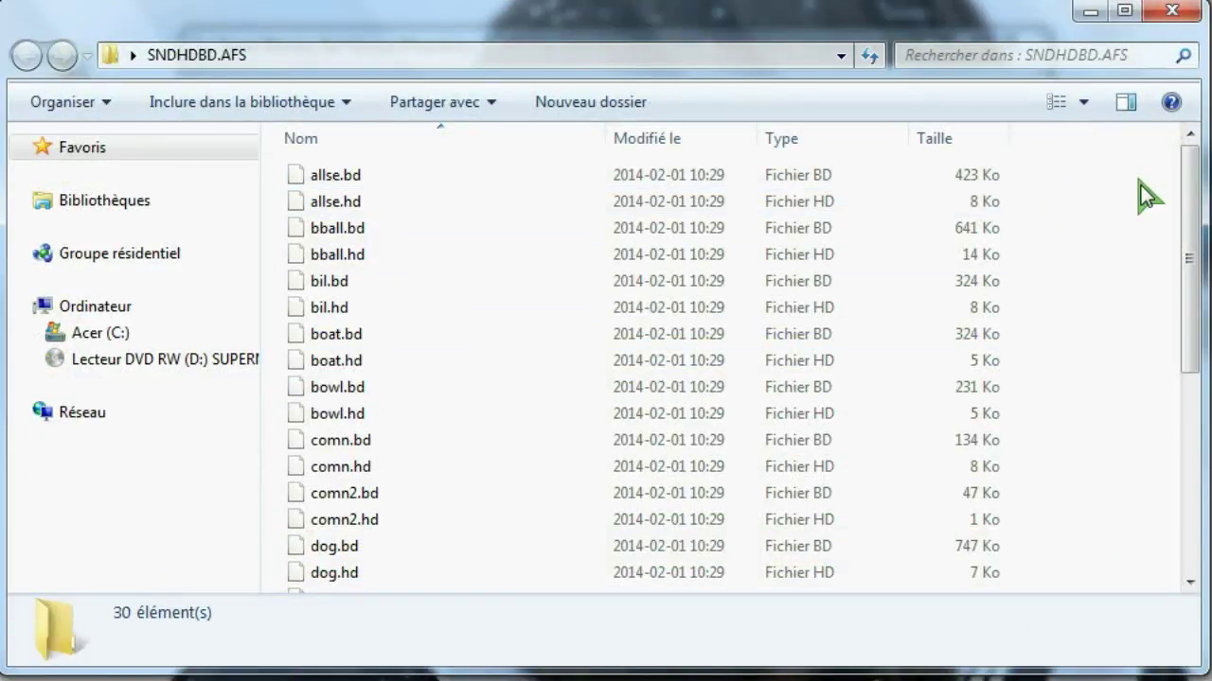
pyautogui.moveTo(1189, 176); pyautogui.dragTo(1191, 142)
pyautogui.click(1172, 11)
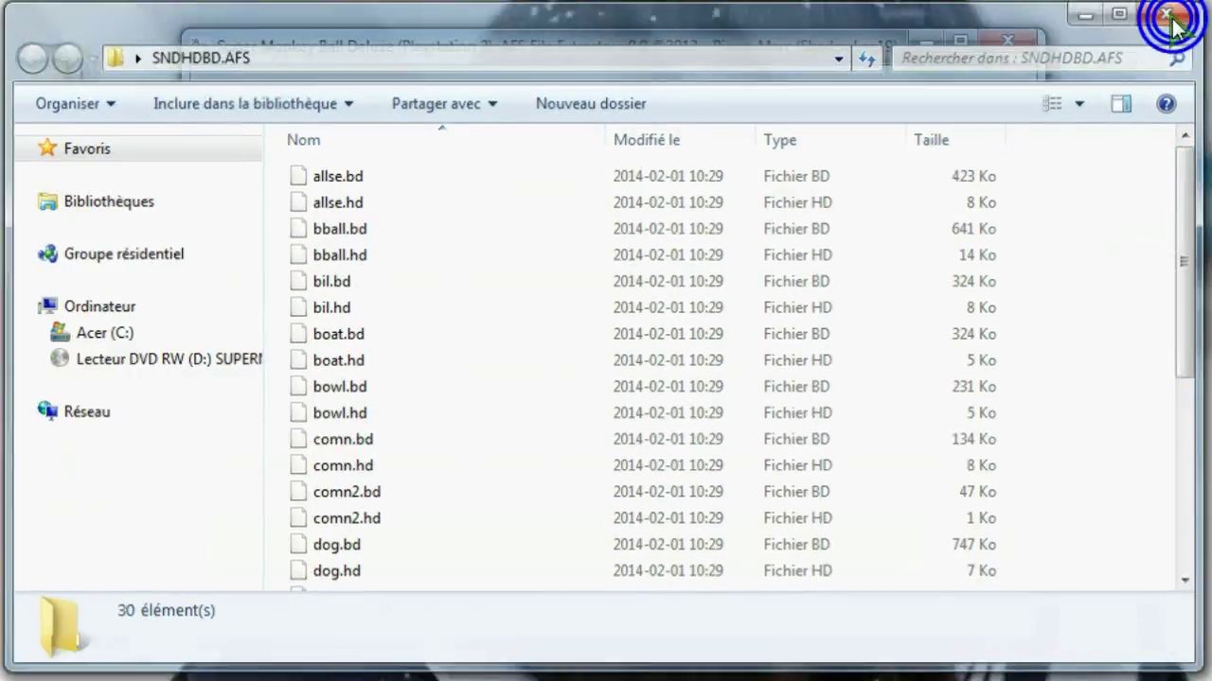
# - Move the extractor window away from the desktop folders and load STGNAME.AFS from the disc's DATA\STGNAME folder
pyautogui.moveTo(790, 48); pyautogui.dragTo(924, 53)
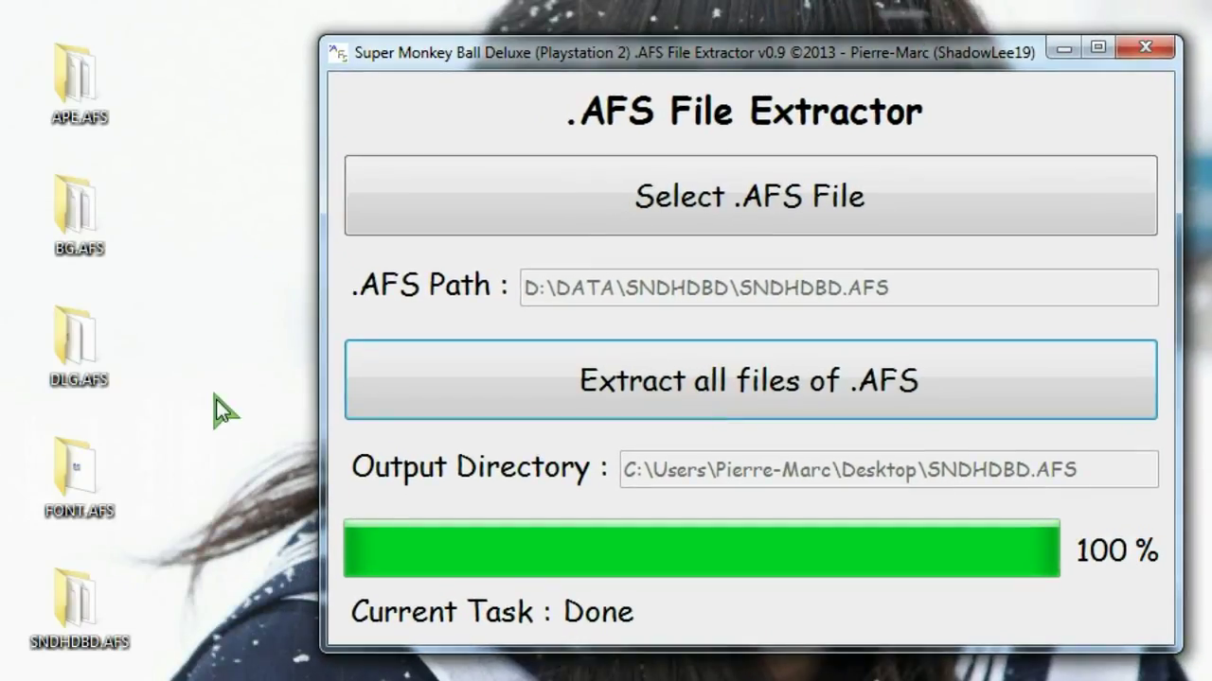
pyautogui.click(510, 209)
pyautogui.click(735, 130)
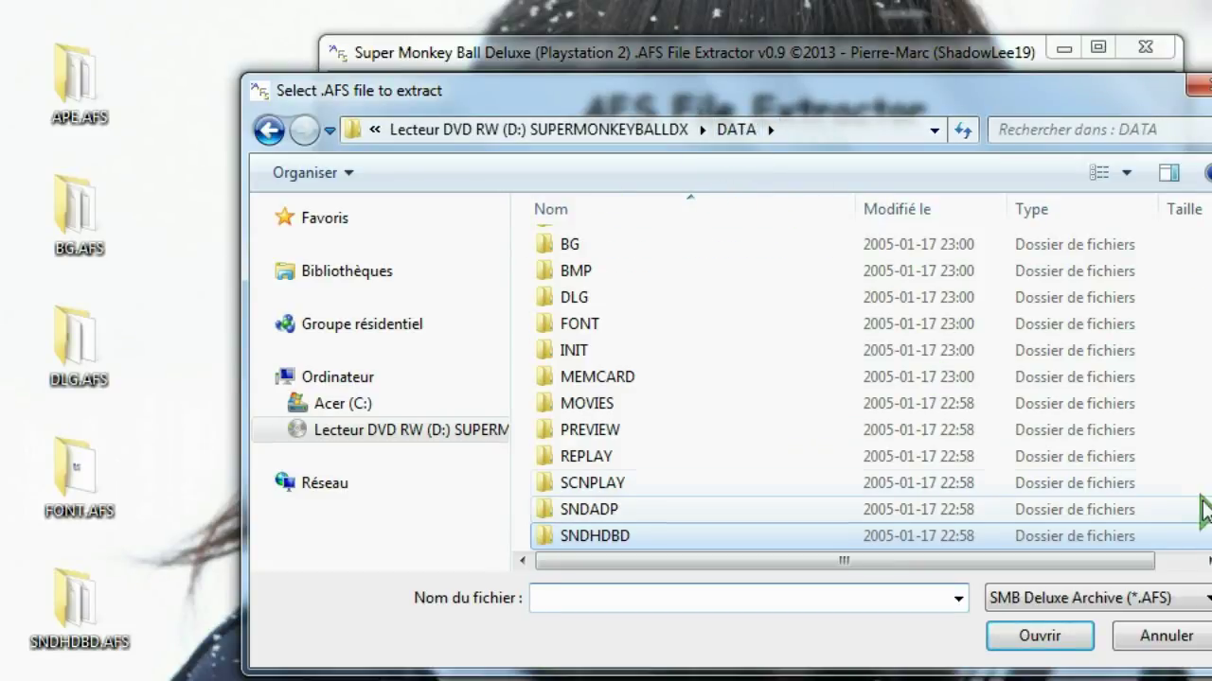
pyautogui.scroll(-2, 1204, 511)
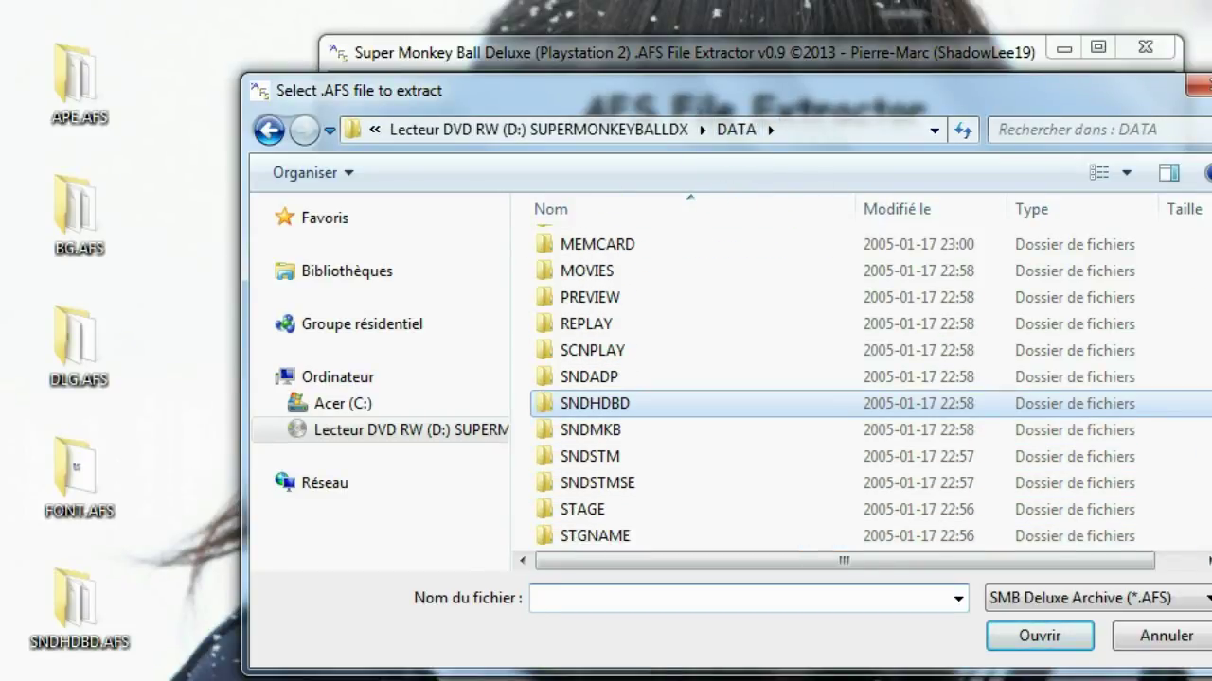
pyautogui.scroll(-1, 1204, 530)
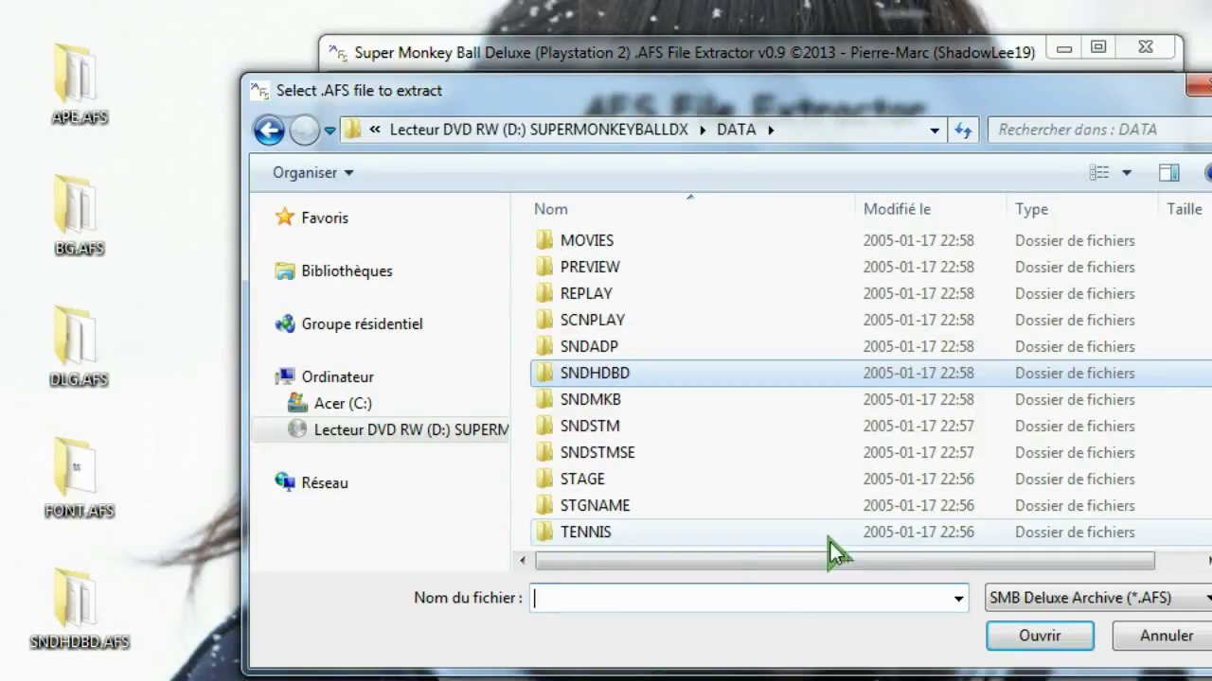
pyautogui.moveTo(591, 513)
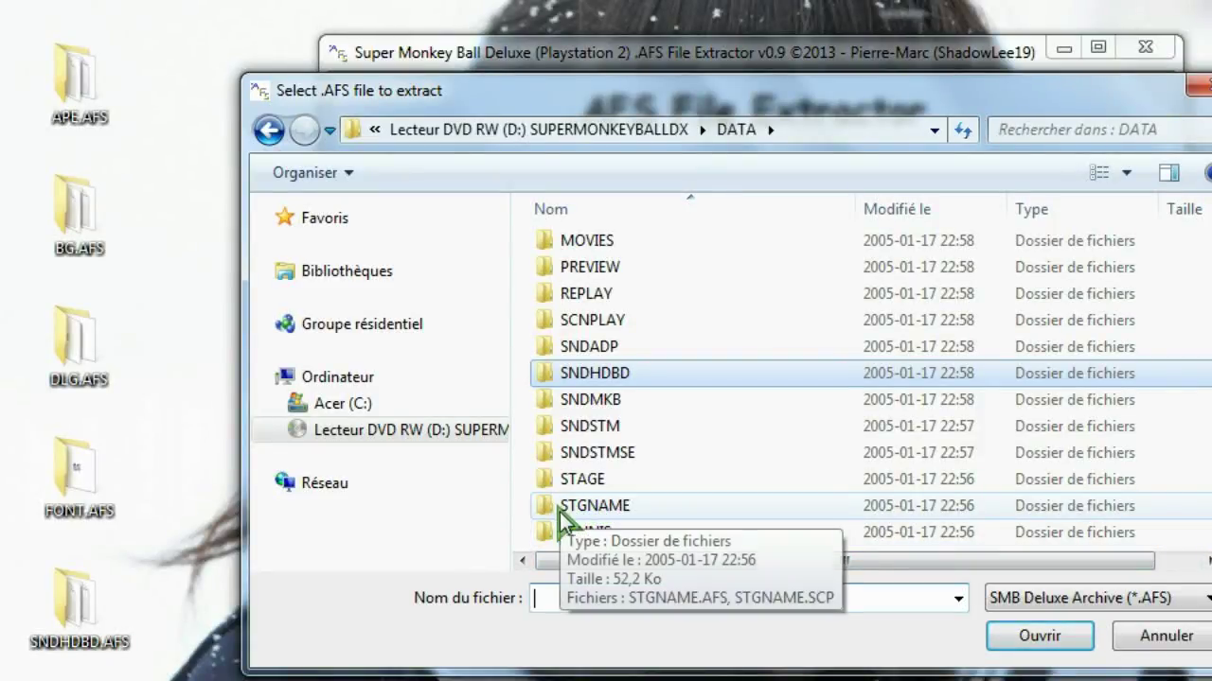
pyautogui.doubleClick(594, 509)
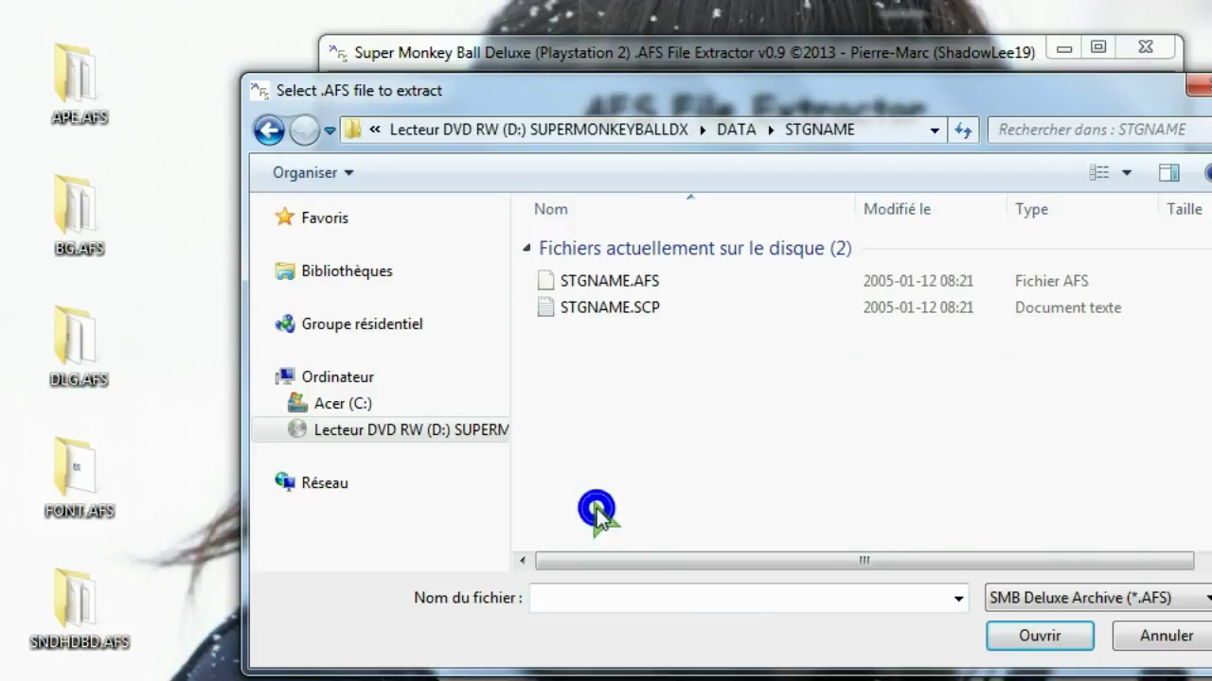
pyautogui.click(601, 284)
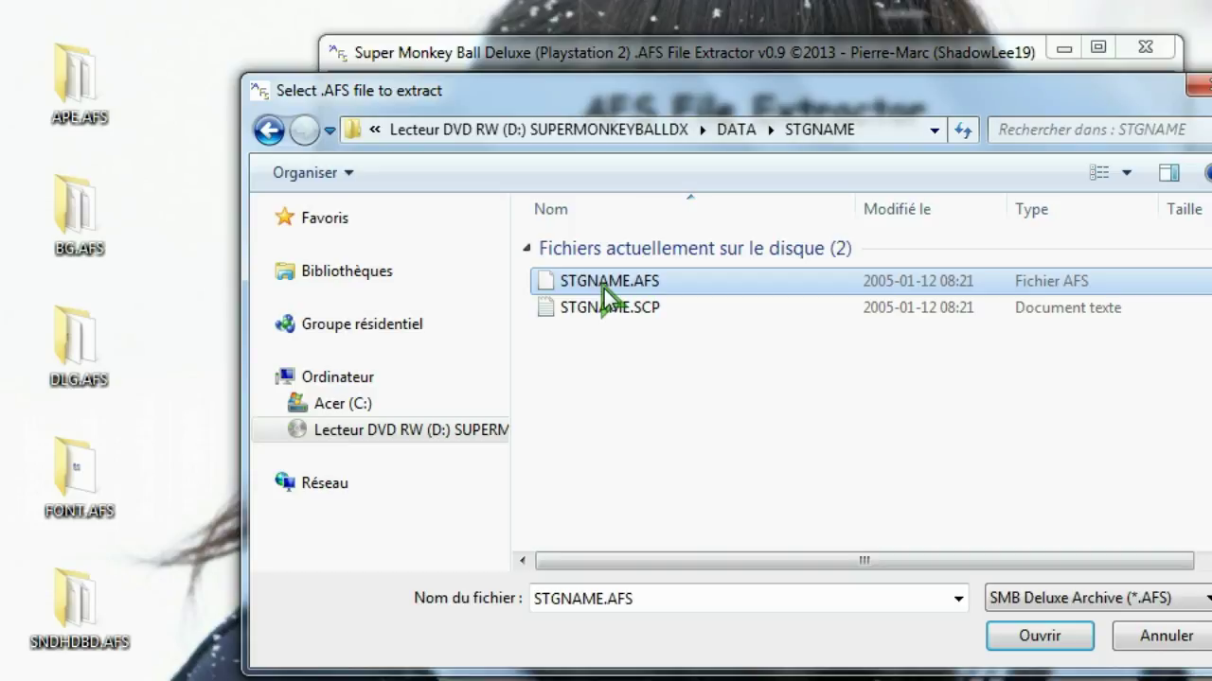
pyautogui.doubleClick(602, 286)
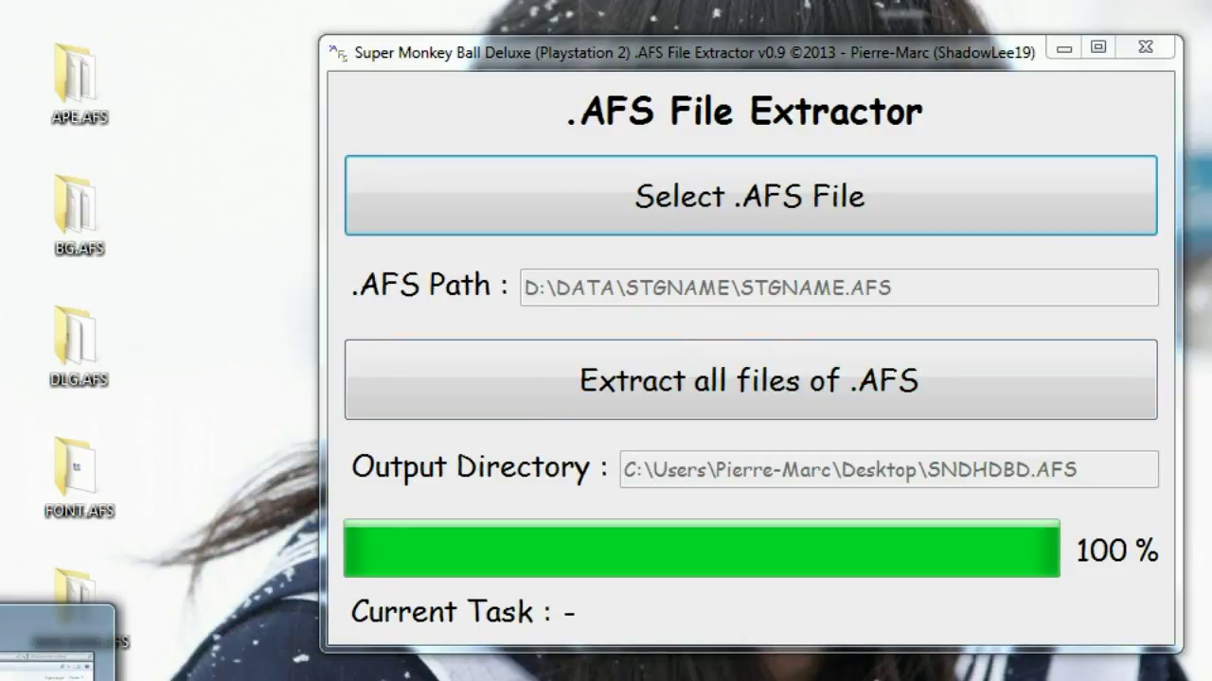
# - Open STGNAME.SCP from the disc's DATA\STGNAME folder to read its list of archived files, and close it
pyautogui.hotkey('alt', 'Tab')
pyautogui.click(28, 58)
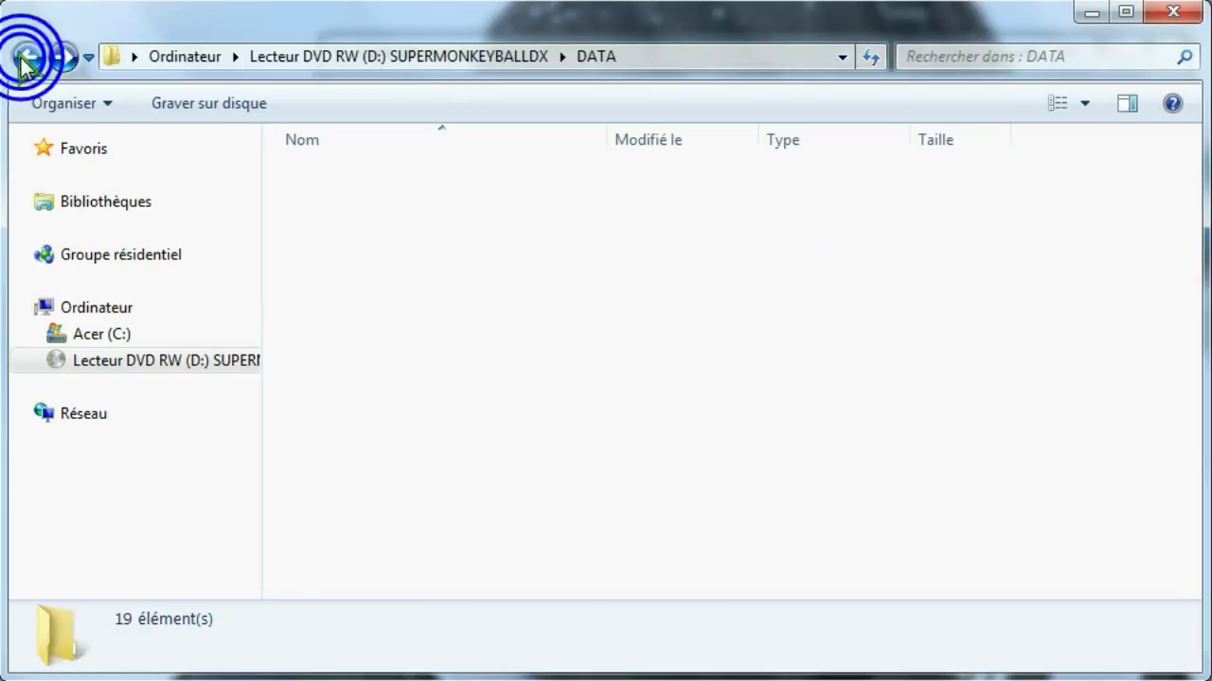
pyautogui.scroll(-2, 335, 481)
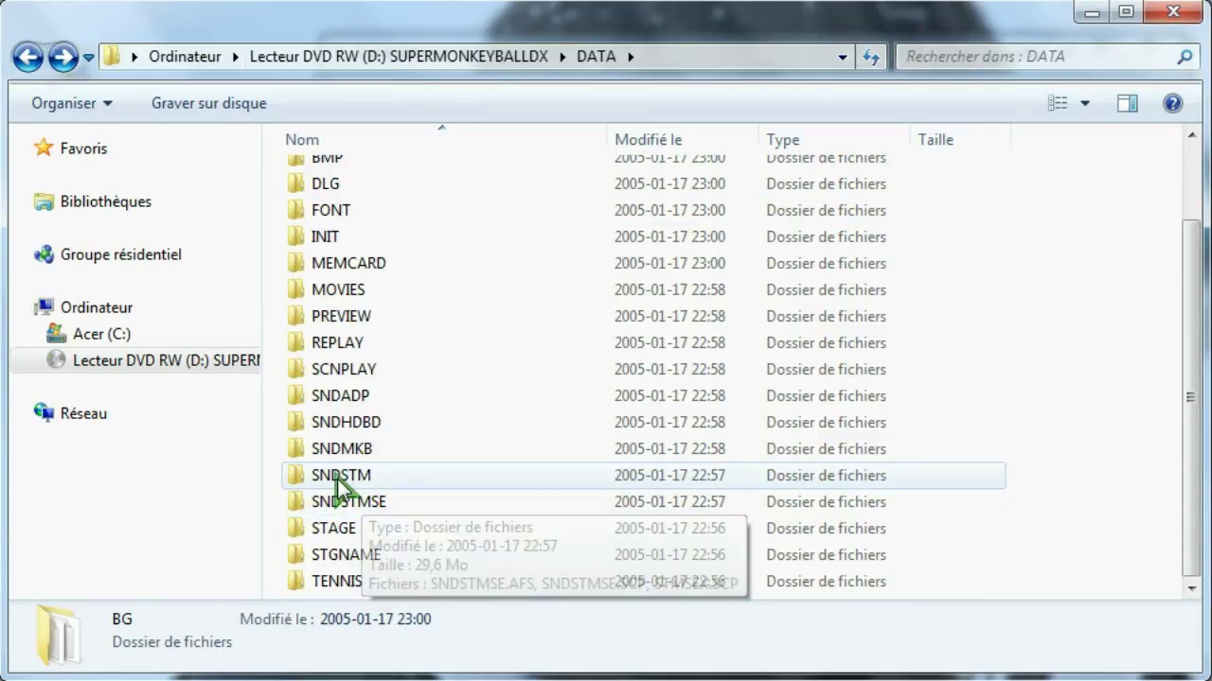
pyautogui.doubleClick(333, 555)
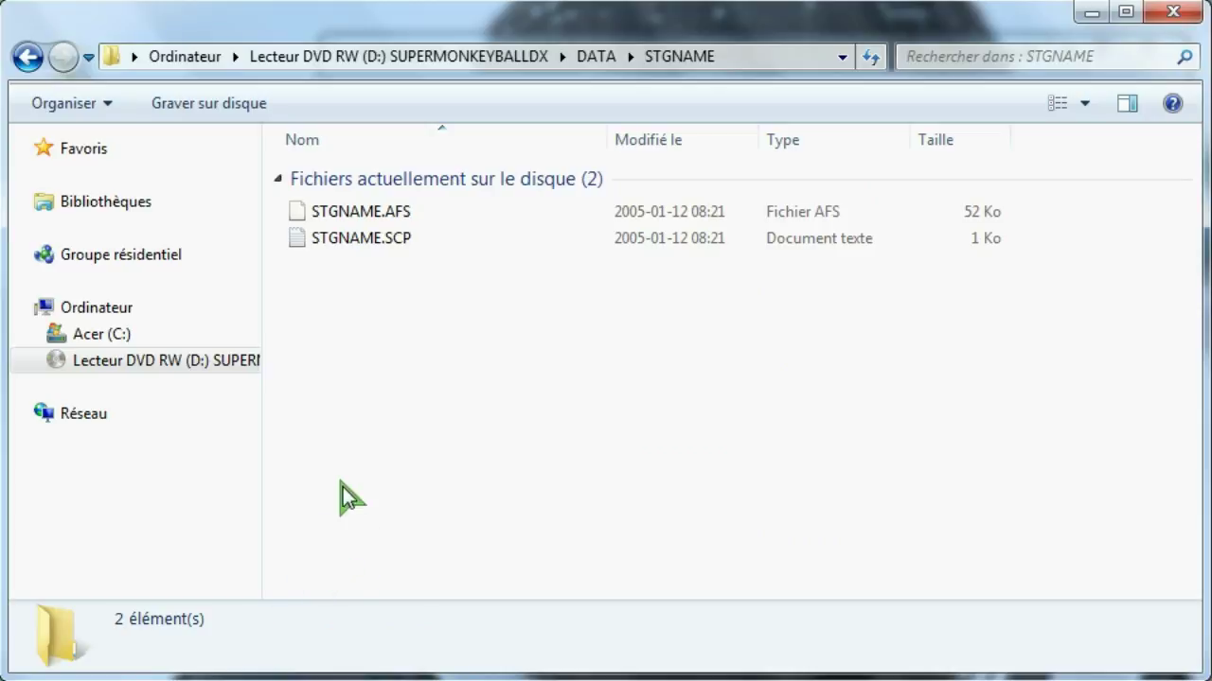
pyautogui.doubleClick(347, 241)
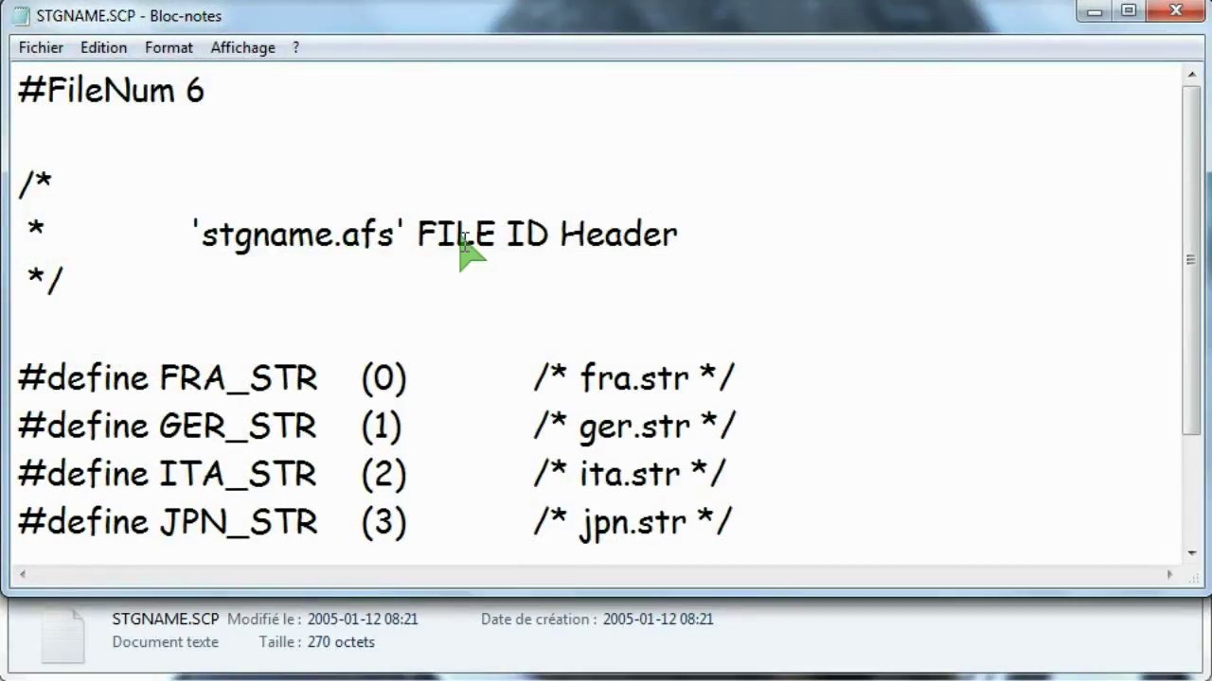
pyautogui.moveTo(1194, 129)
pyautogui.mouseDown()
pyautogui.moveTo(1190, 275)
pyautogui.moveTo(1185, 133)
pyautogui.mouseUp()
pyautogui.click(1175, 11)
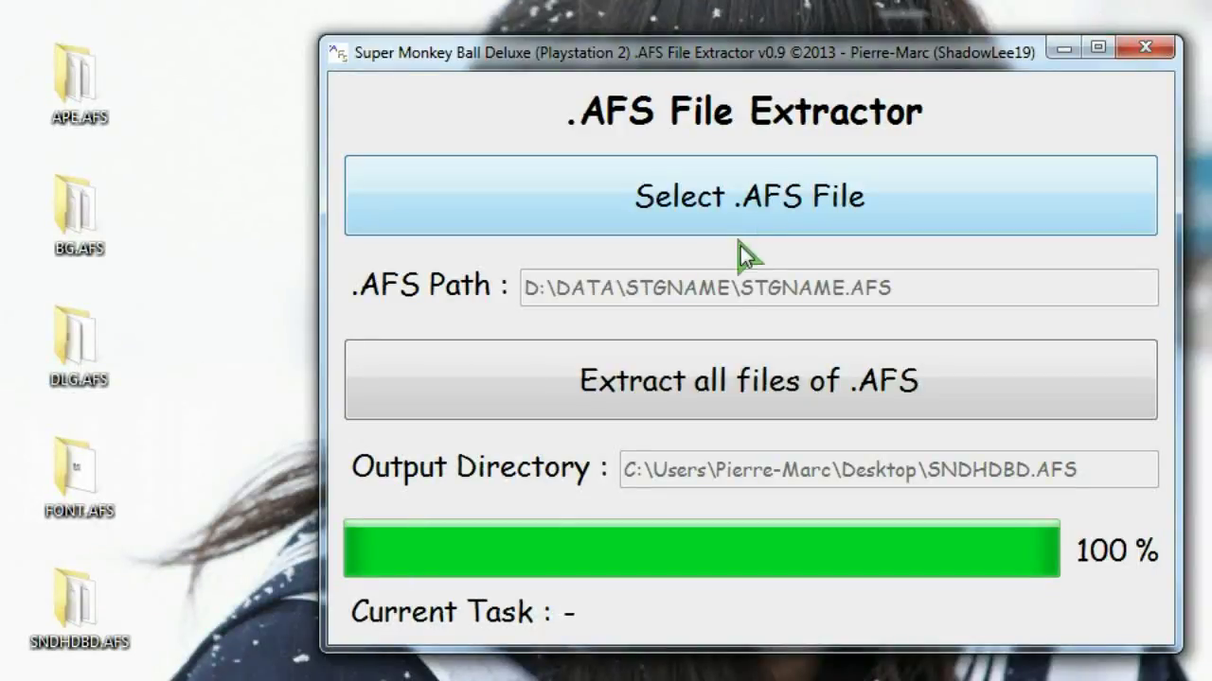
# - Extract all files of STGNAME.AFS to the desktop and dismiss the completion message
pyautogui.click(699, 390)
pyautogui.click(241, 272)
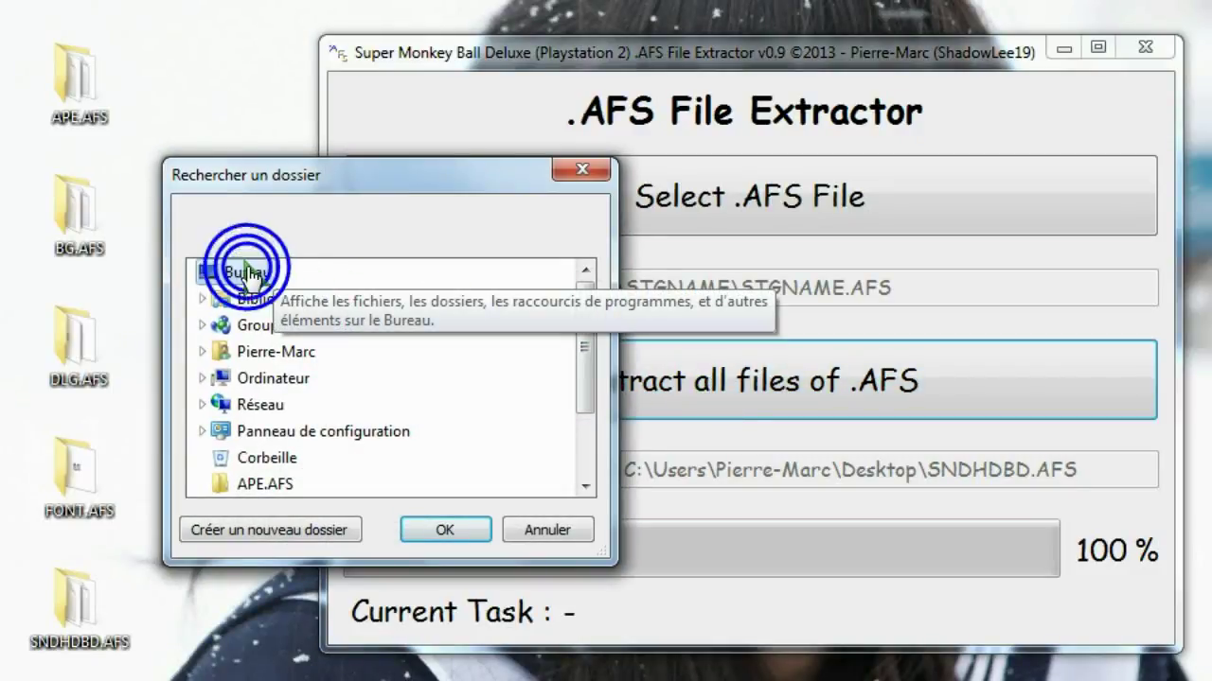
pyautogui.click(431, 533)
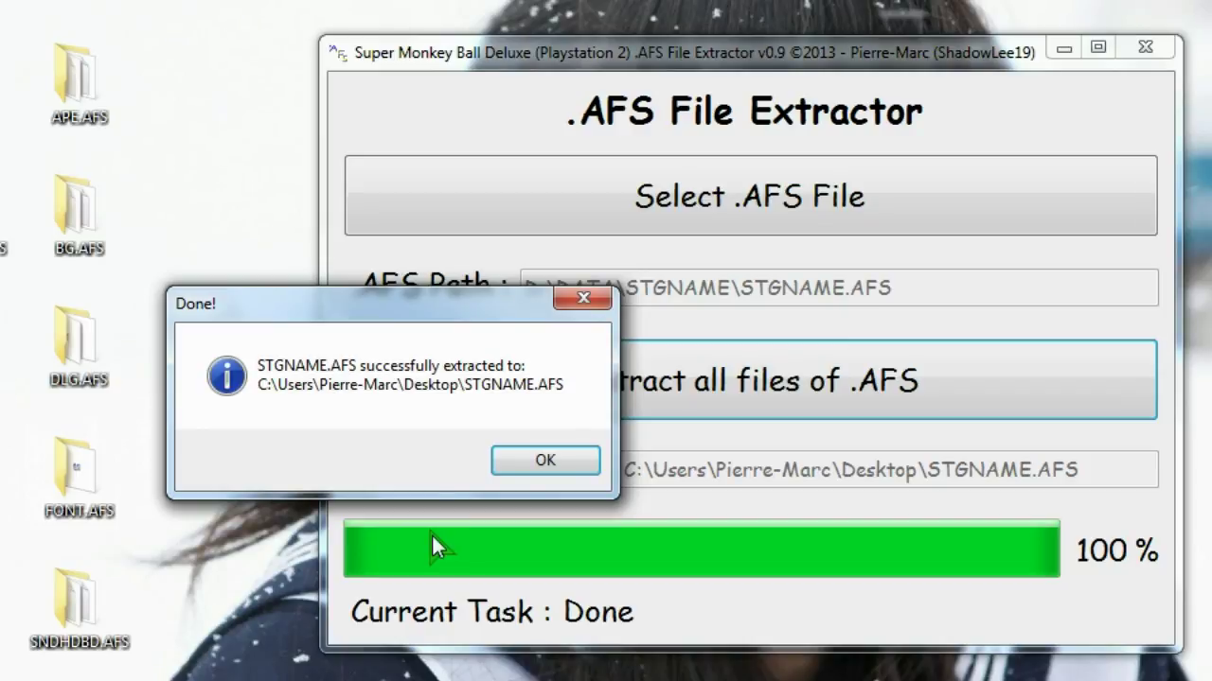
pyautogui.click(512, 460)
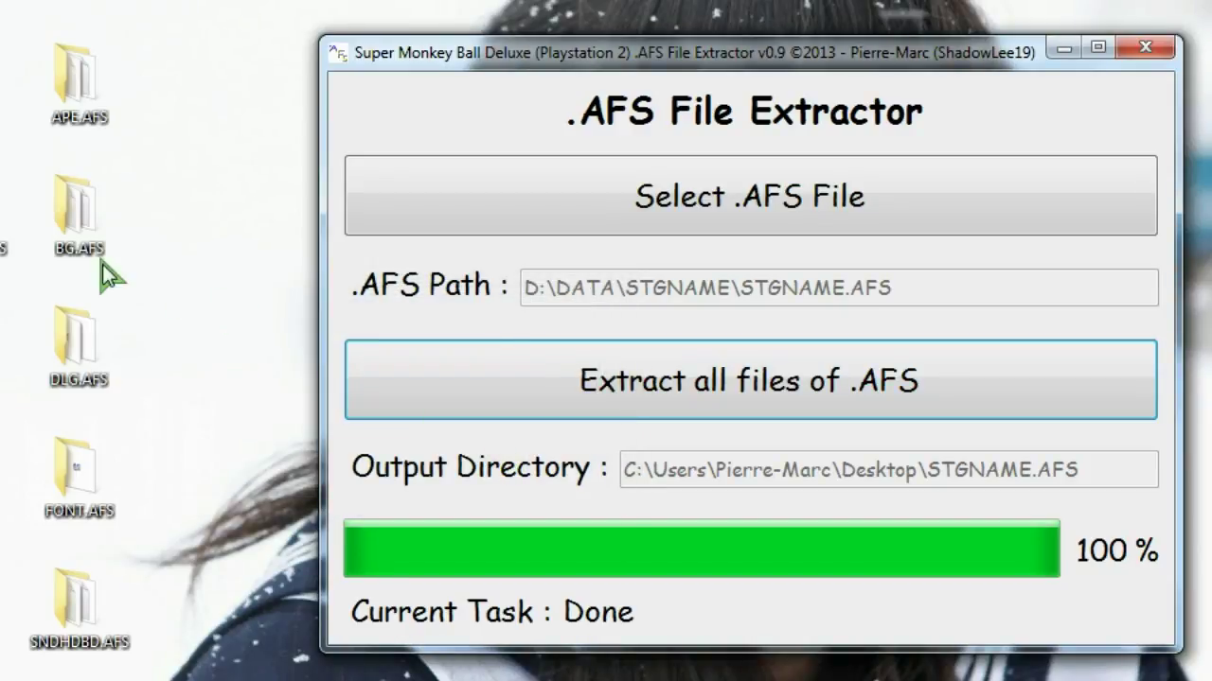
# - Place the extracted STGNAME.AFS folder beside APE.AFS on the desktop and open it
pyautogui.click(168, 119)
pyautogui.click(173, 168)
pyautogui.click(171, 122)
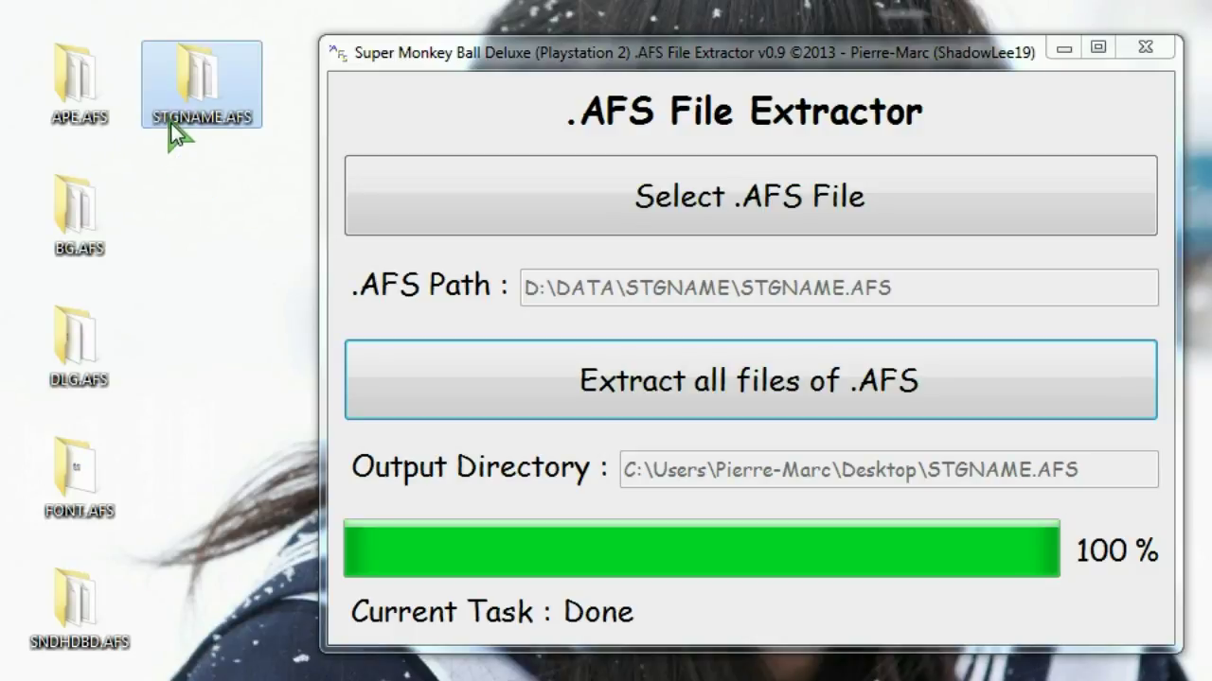
pyautogui.doubleClick(203, 77)
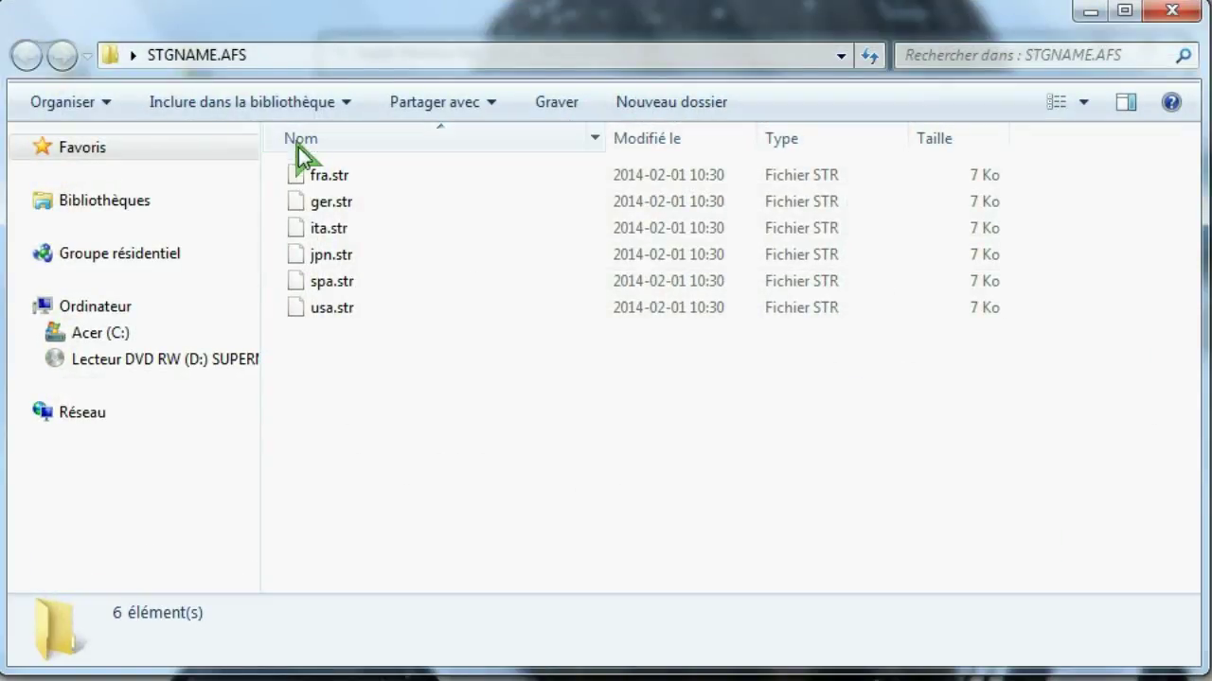
# - Open fra.str from the STGNAME.AFS folder in HxD and move the HxD window up to show more of the file
pyautogui.click(318, 174)
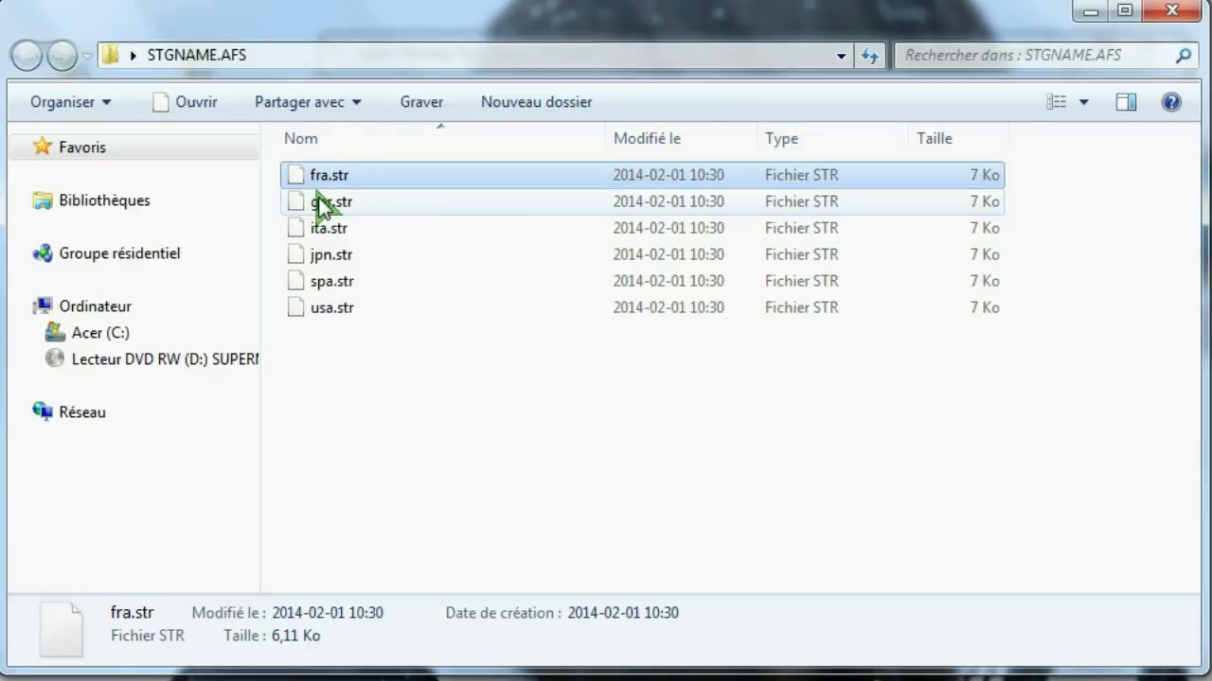
pyautogui.click(321, 313)
pyautogui.click(322, 361)
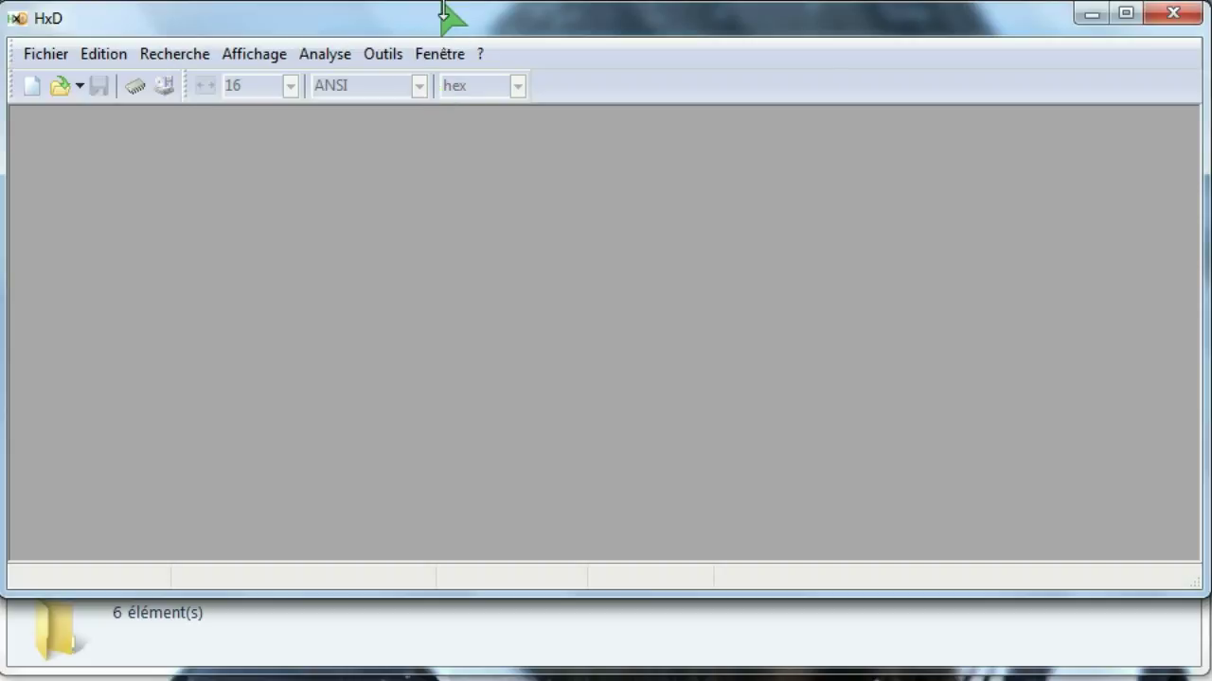
pyautogui.moveTo(443, 12); pyautogui.dragTo(467, 199)
pyautogui.click(318, 174)
pyautogui.moveTo(318, 172); pyautogui.dragTo(426, 400)
pyautogui.moveTo(566, 200); pyautogui.dragTo(561, 26)
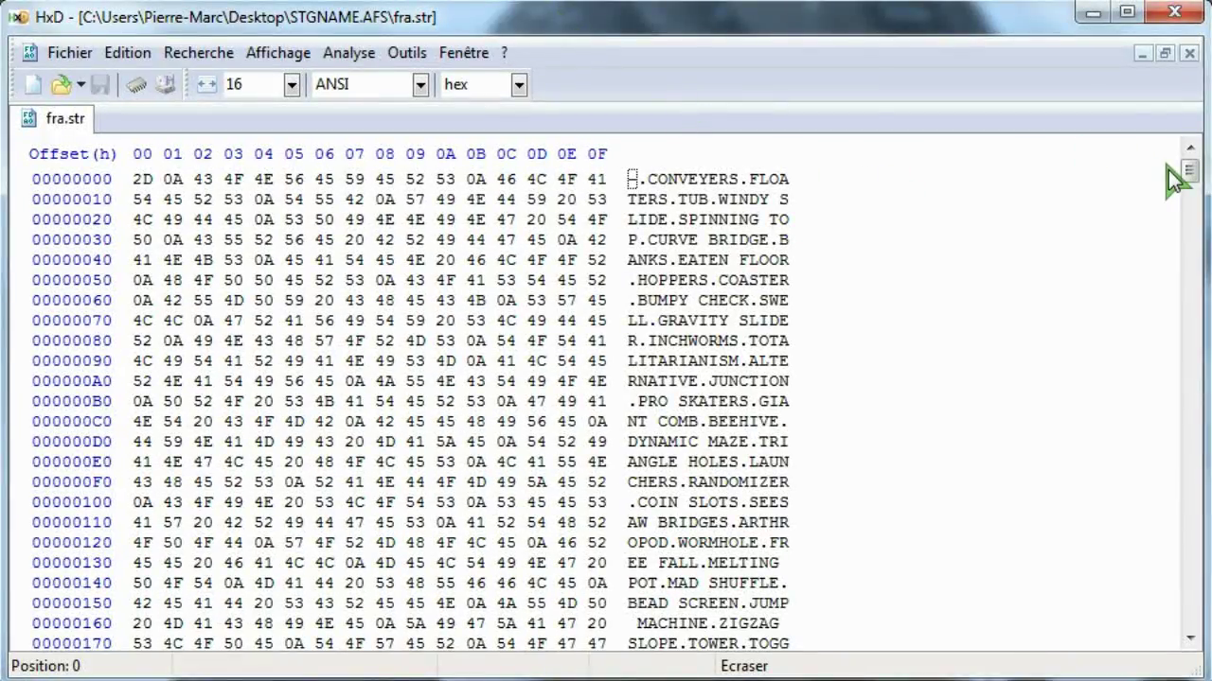
# - Examine the list of stage names in fra.str down to the end of the file and return to its beginning
pyautogui.scroll(-4, 1139, 219)
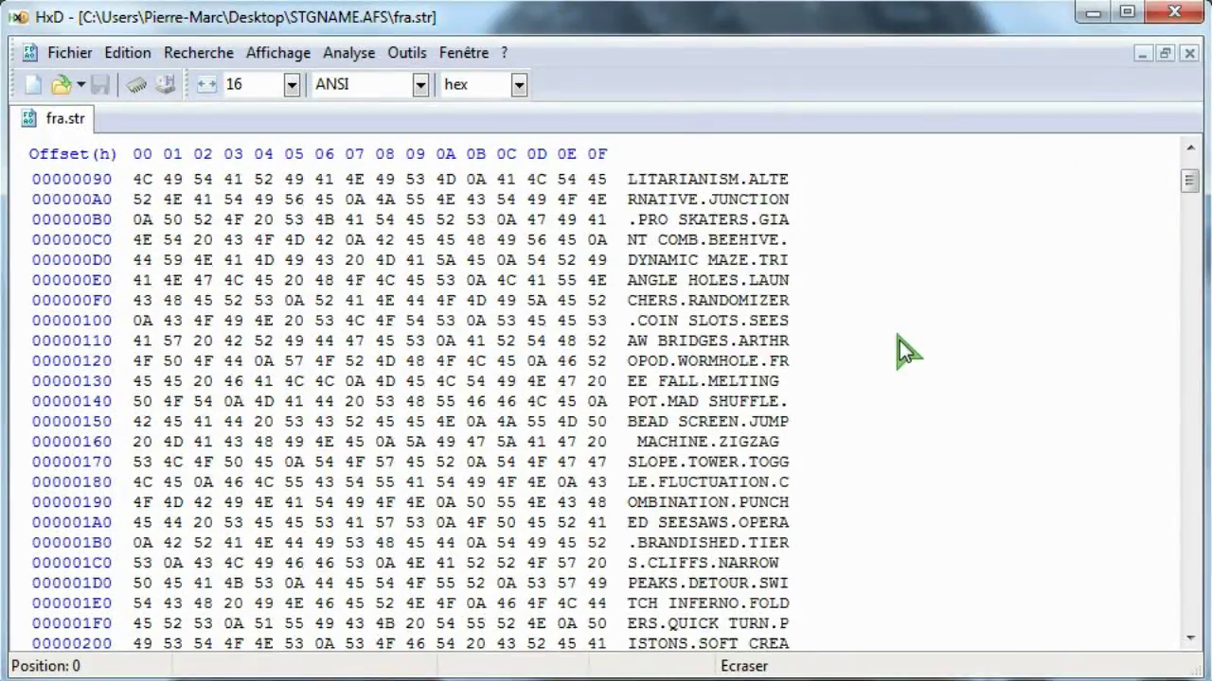
pyautogui.scroll(-3, 899, 342)
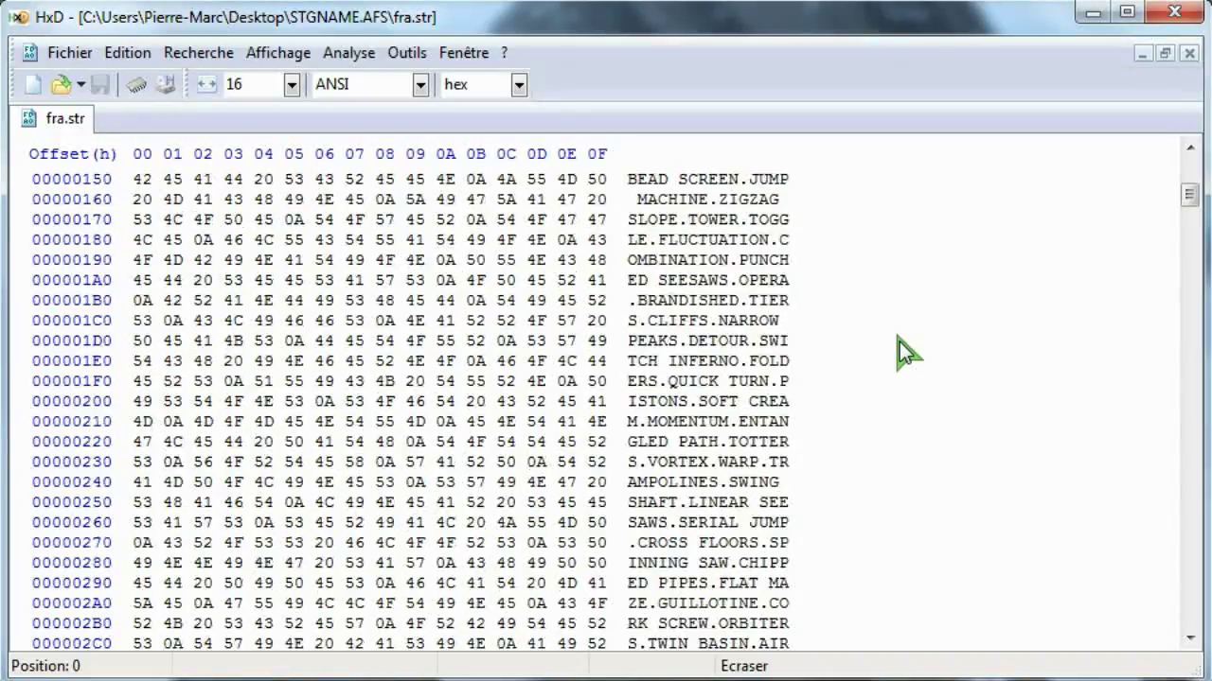
pyautogui.scroll(-4, 899, 341)
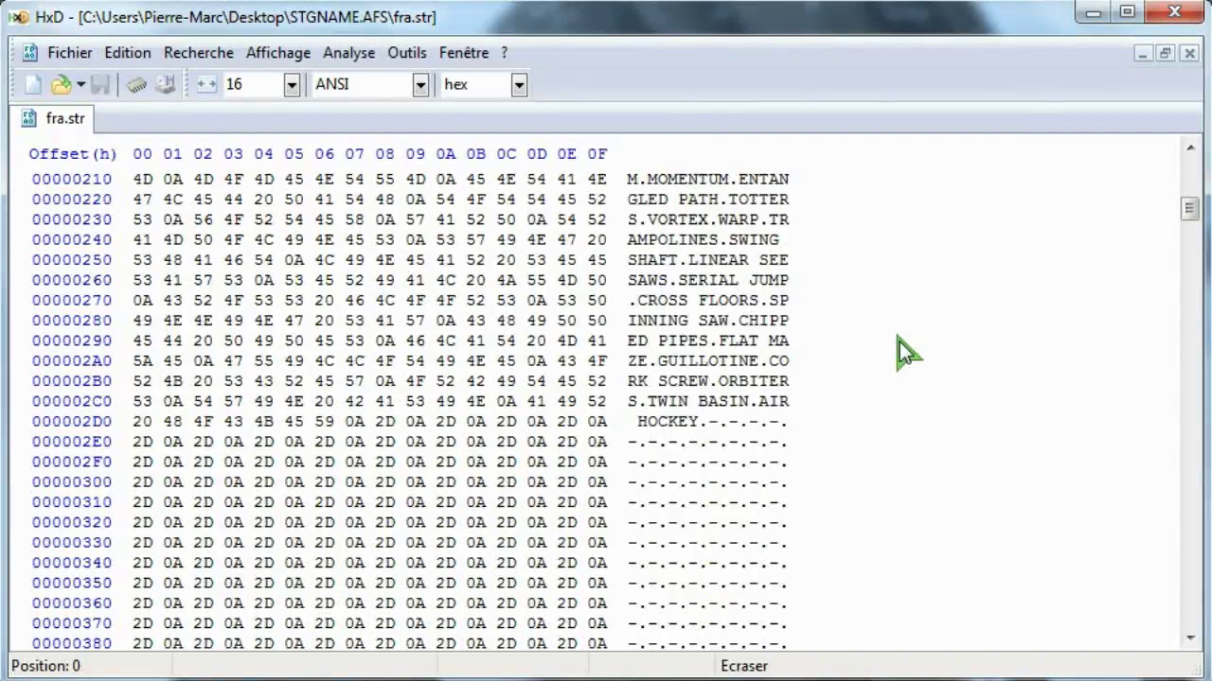
pyautogui.scroll(-4, 899, 342)
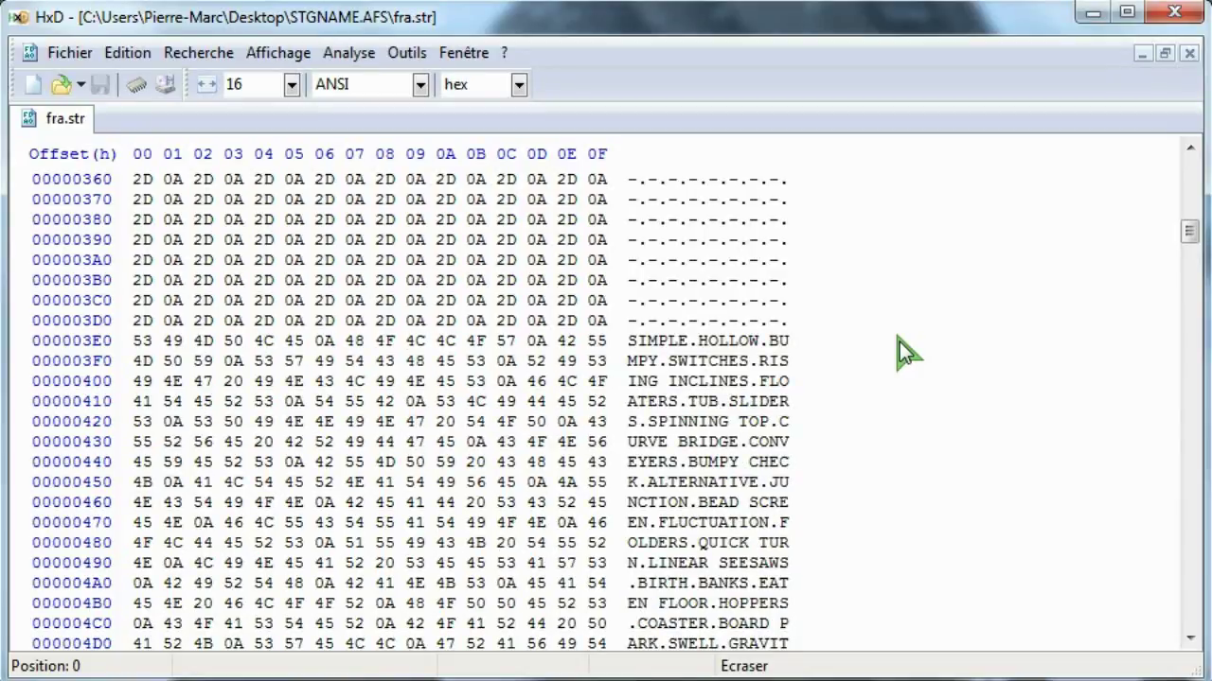
pyautogui.scroll(-5, 899, 342)
pyautogui.scroll(-6, 899, 342)
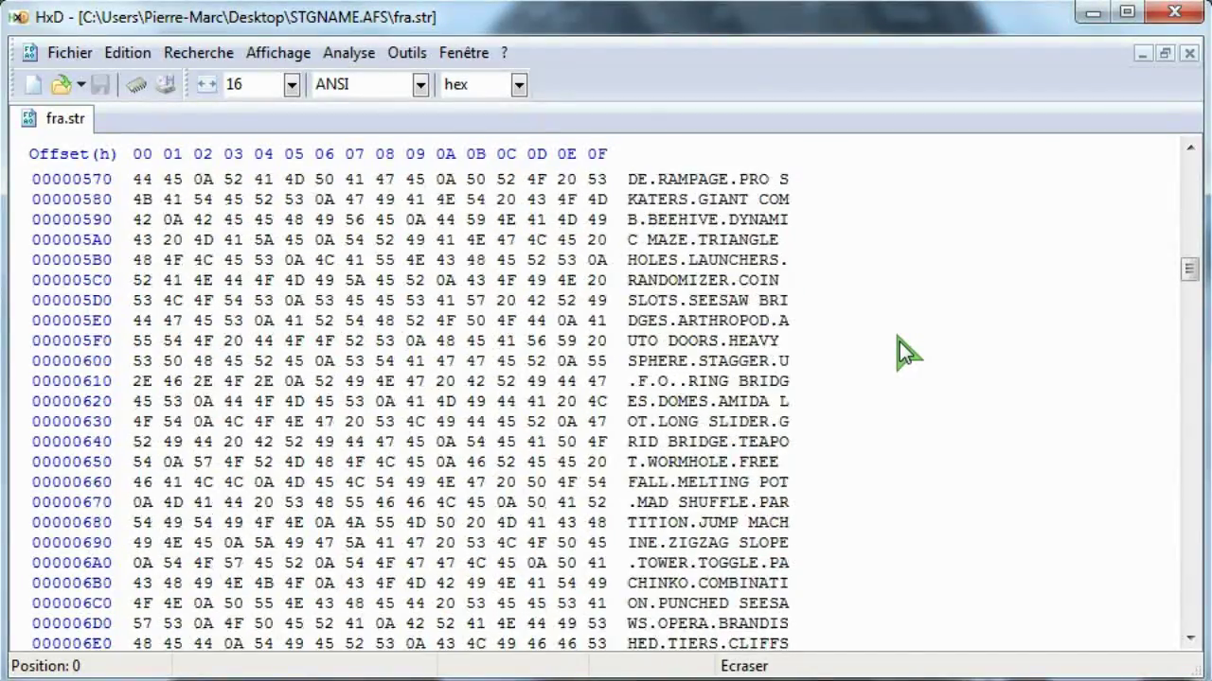
pyautogui.scroll(-2, 899, 342)
pyautogui.scroll(-2, 899, 342)
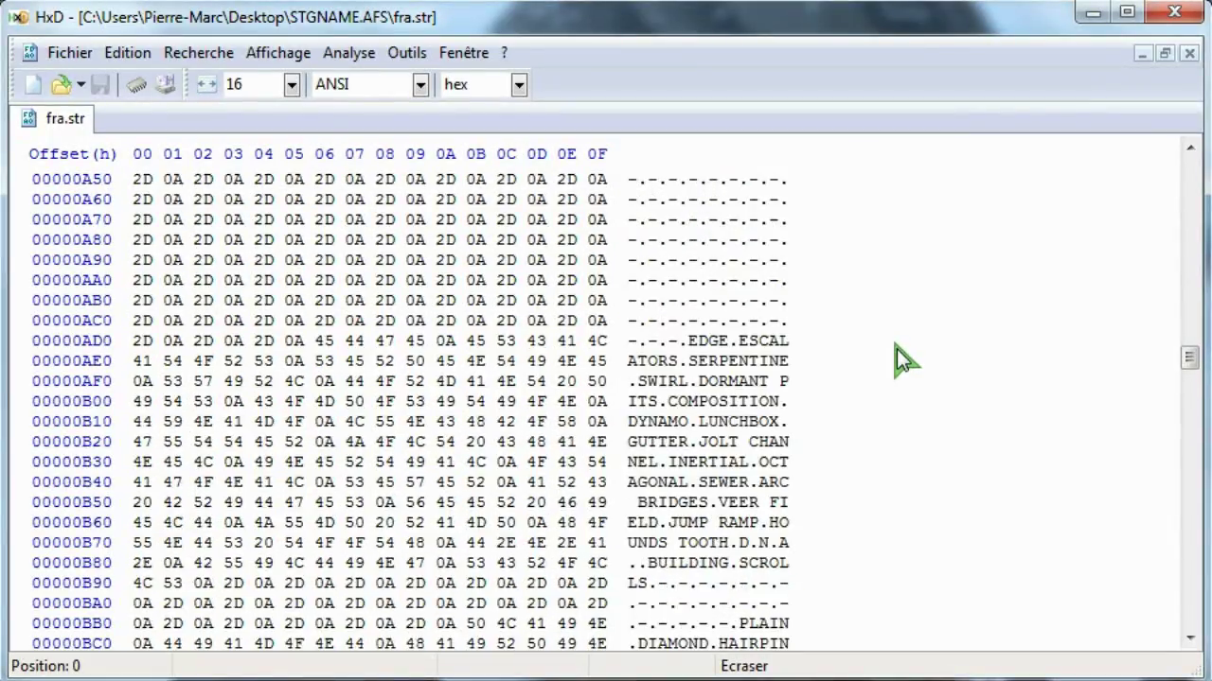
pyautogui.scroll(-4, 896, 348)
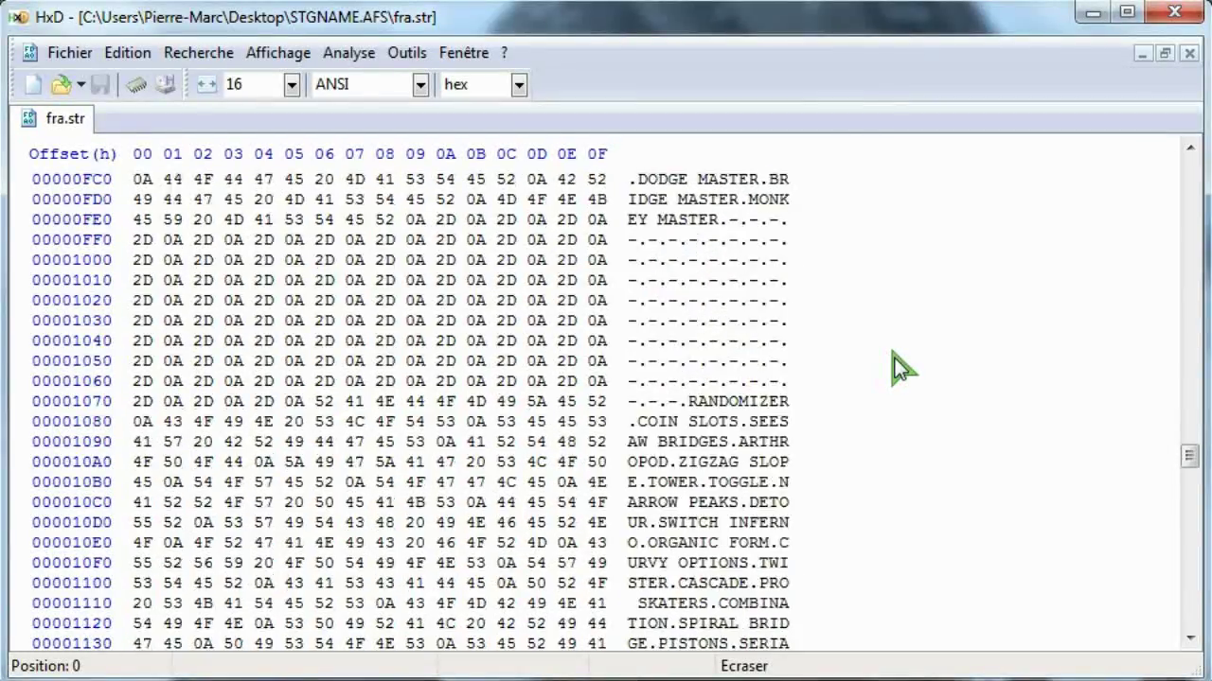
pyautogui.scroll(-5, 900, 369)
pyautogui.scroll(-4, 899, 369)
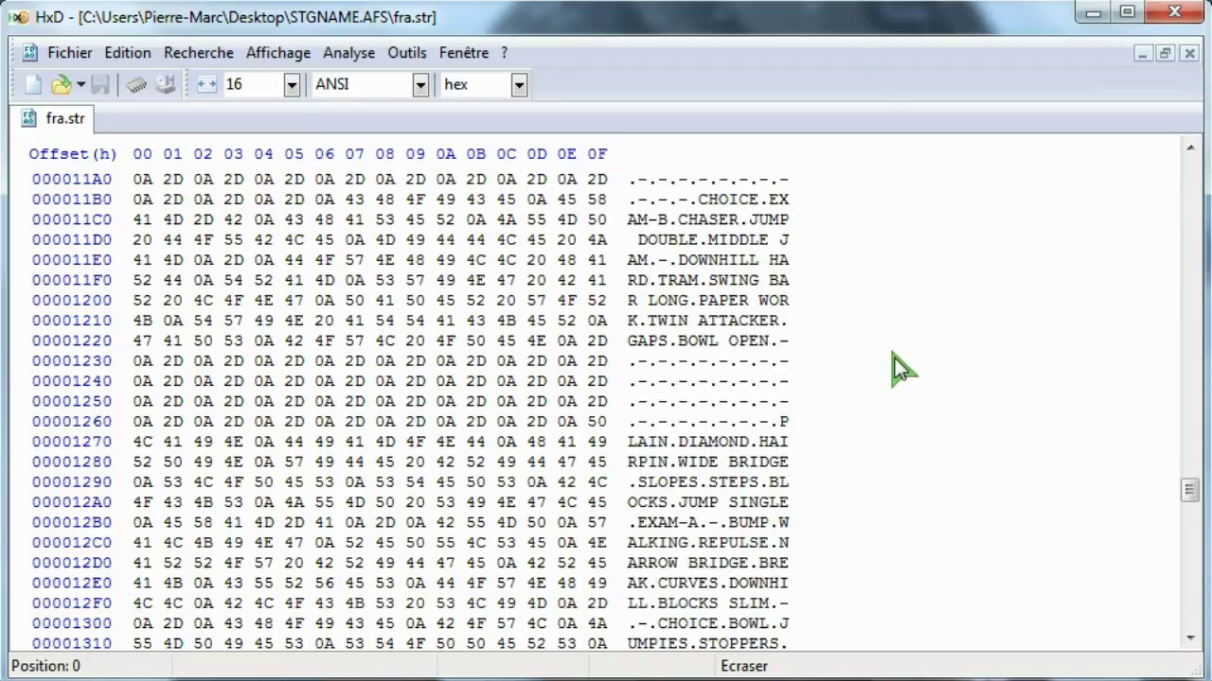
pyautogui.scroll(-5, 899, 369)
pyautogui.scroll(-5, 899, 369)
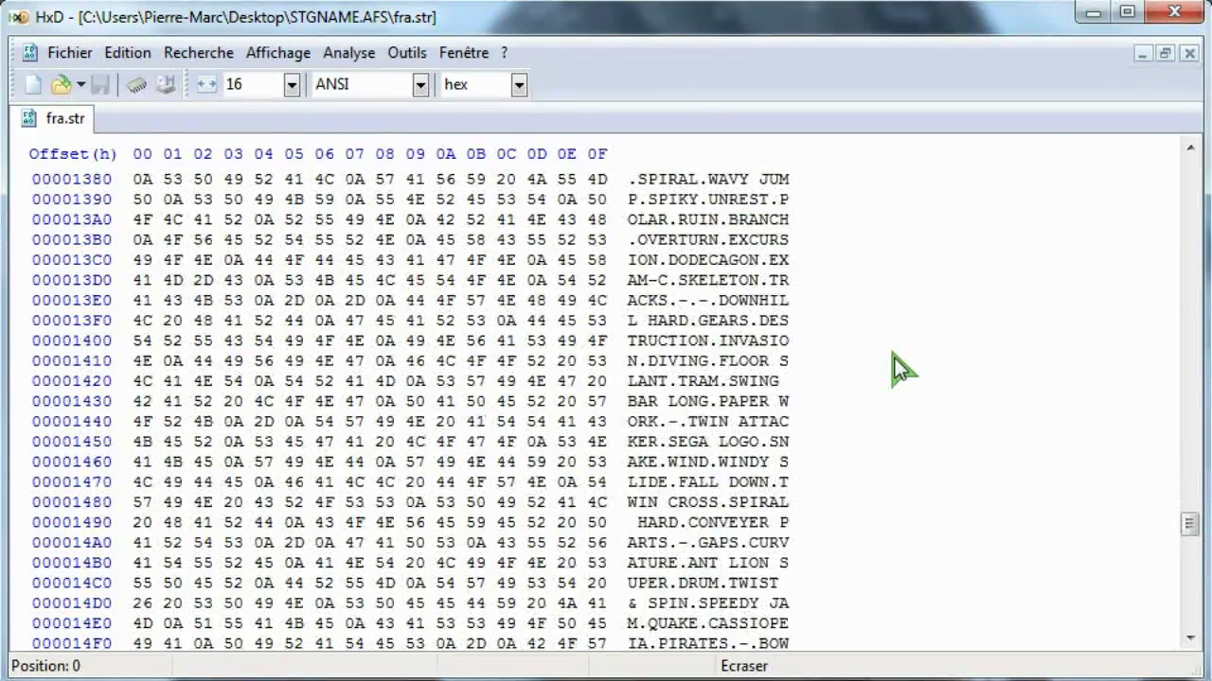
pyautogui.scroll(-10, 900, 369)
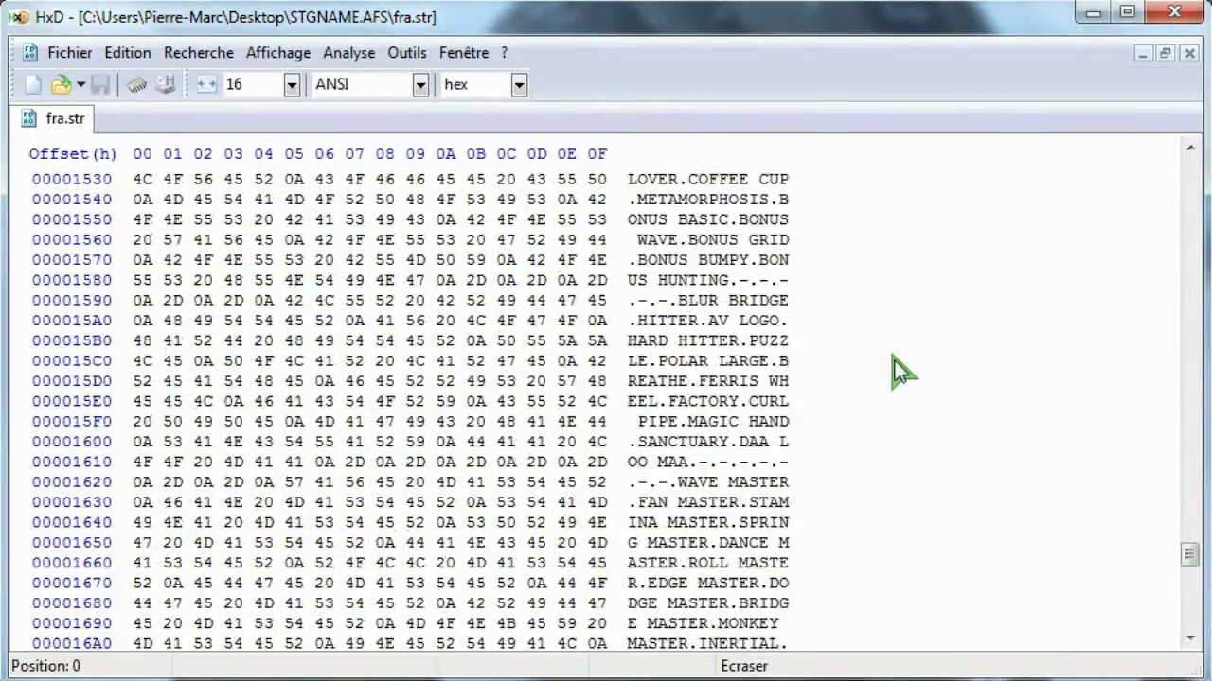
pyautogui.scroll(-9, 899, 371)
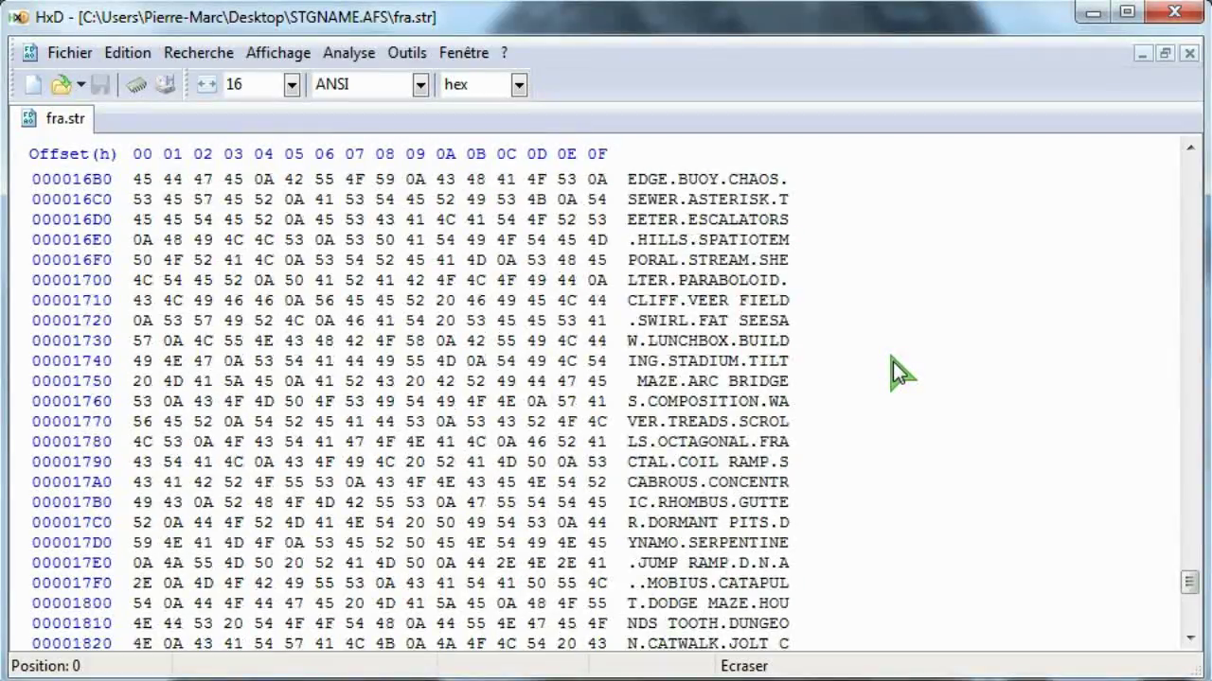
pyautogui.scroll(-3, 893, 364)
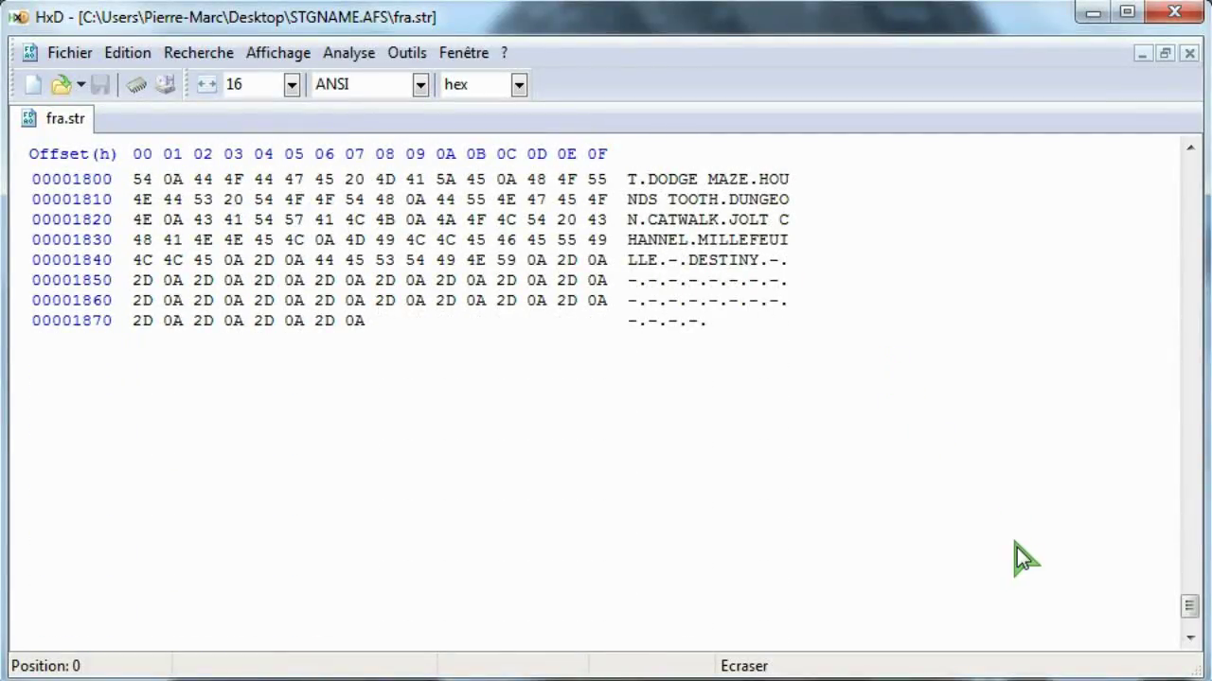
pyautogui.scroll(-3, 1031, 568)
pyautogui.moveTo(1188, 614); pyautogui.dragTo(1190, 169)
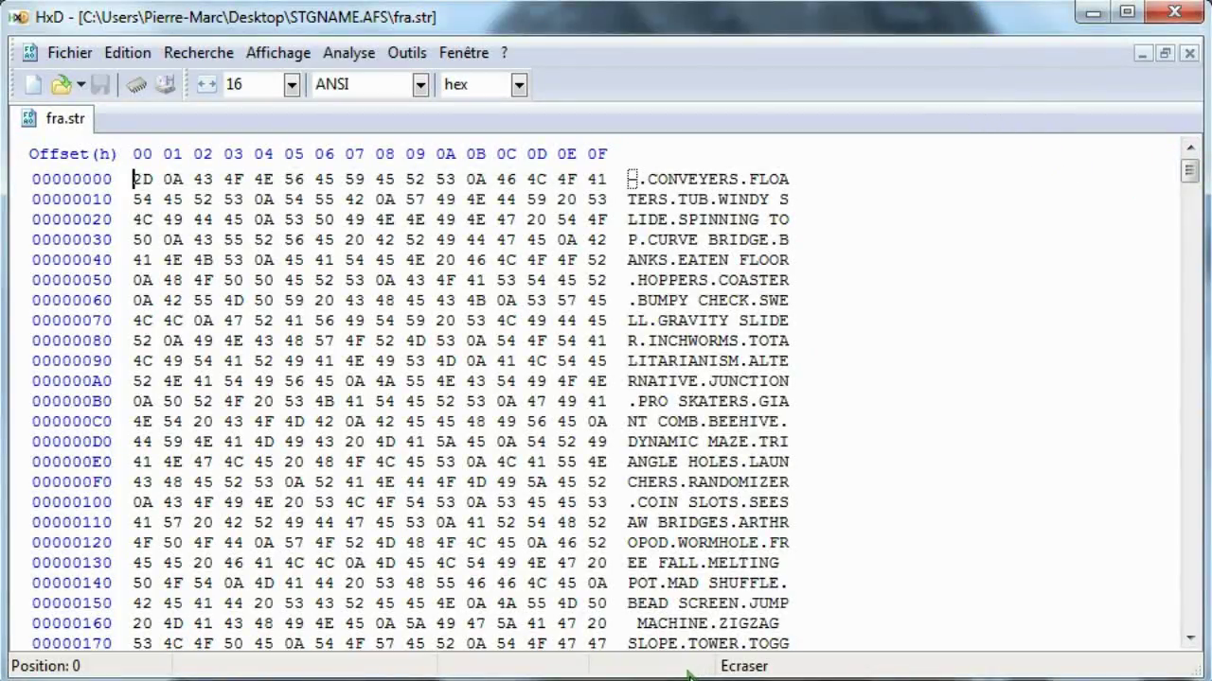
# - Shrink the HxD window to uncover the STGNAME.AFS folder and open usa.str in HxD to view its stage names
pyautogui.moveTo(691, 663); pyautogui.dragTo(725, 252)
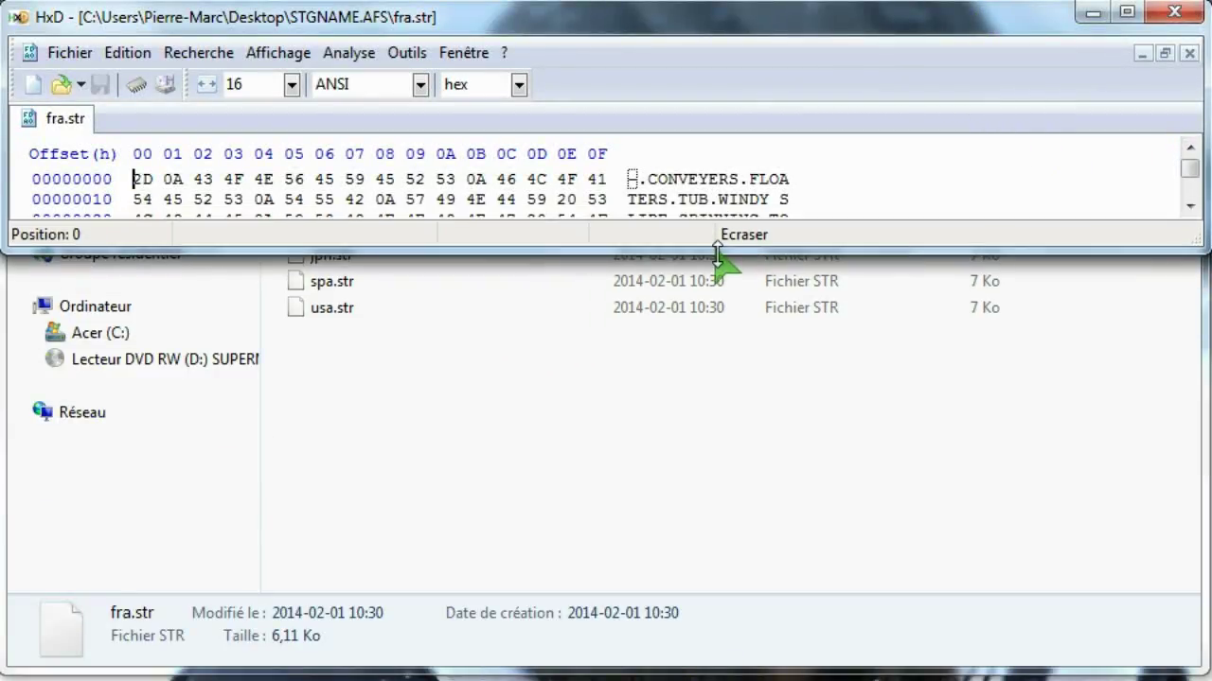
pyautogui.click(328, 311)
pyautogui.moveTo(329, 317); pyautogui.dragTo(533, 665)
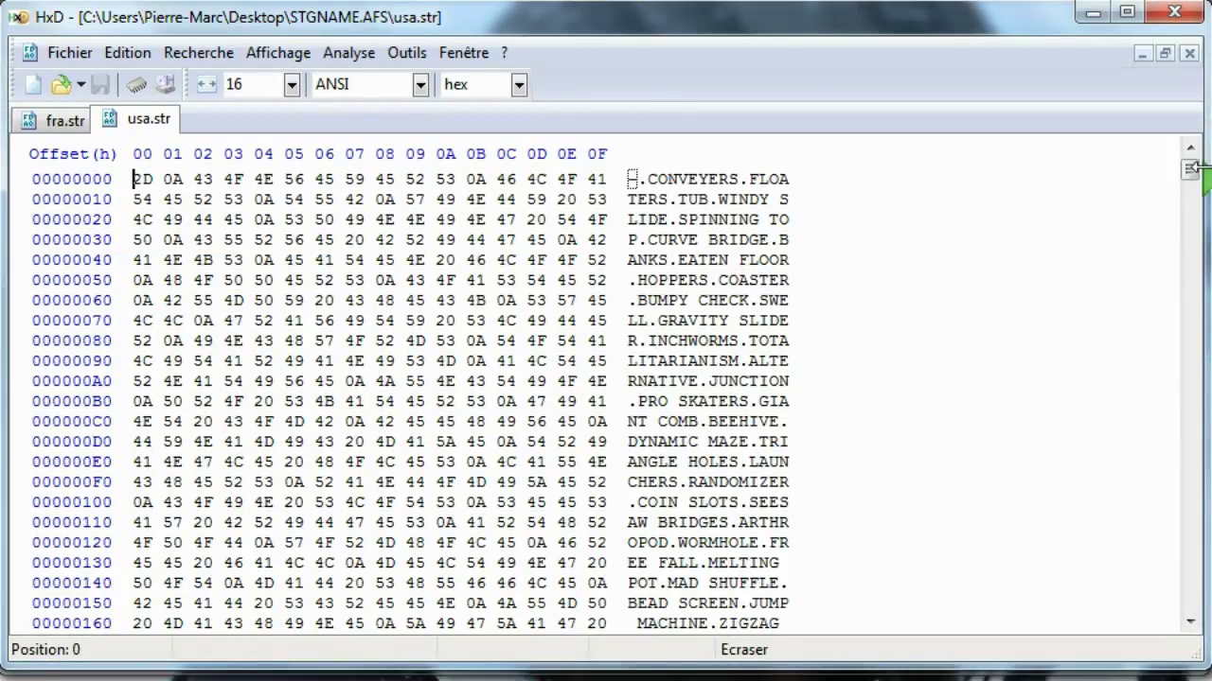
pyautogui.moveTo(1195, 168)
pyautogui.mouseDown()
pyautogui.moveTo(1191, 600)
pyautogui.moveTo(1190, 166)
pyautogui.mouseUp()
# - Close fra.str and usa.str in HxD, and put away the HxD and STGNAME.AFS folder windows
pyautogui.rightClick(106, 119)
pyautogui.click(126, 125)
pyautogui.rightClick(84, 119)
pyautogui.click(120, 136)
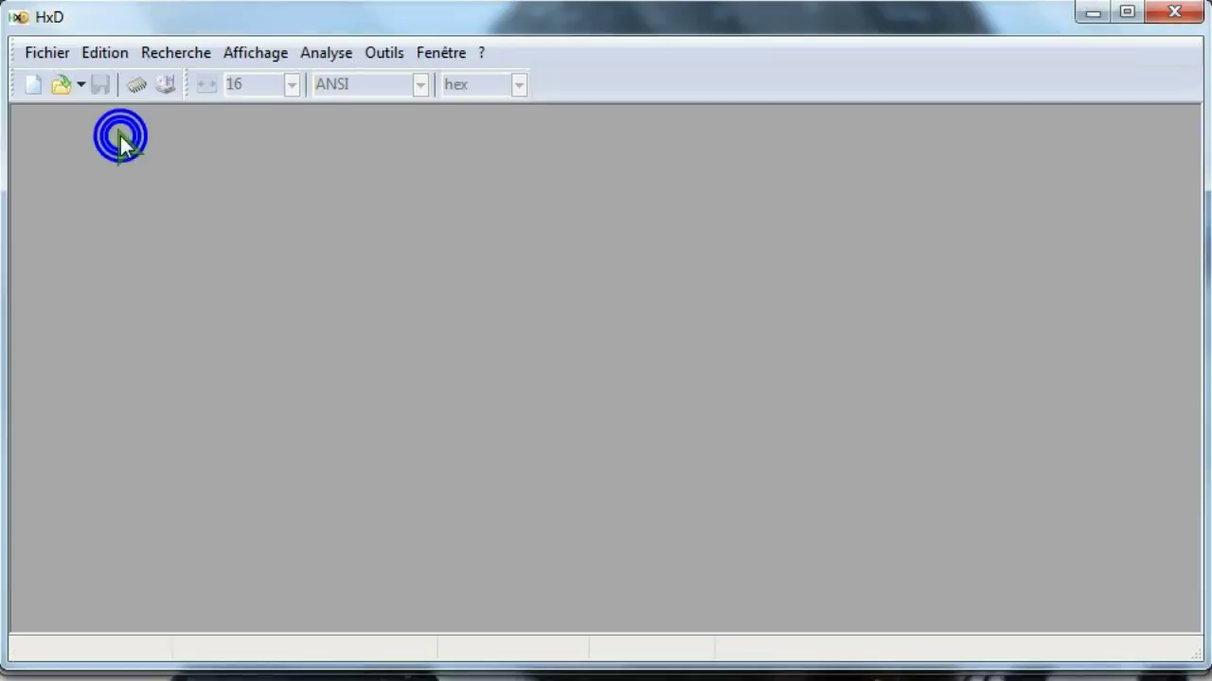
pyautogui.click(1093, 12)
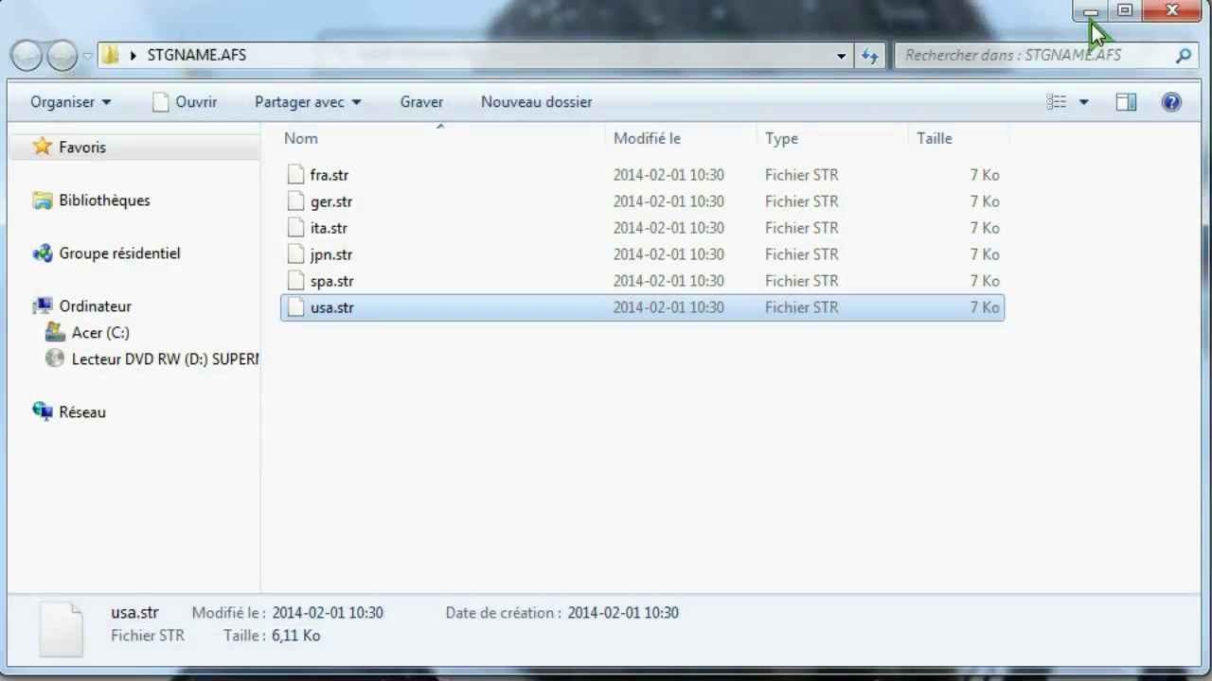
pyautogui.click(1161, 17)
# - Load STAGE.AFS from the disc's DATA\STAGE folder as the archive to extract
pyautogui.click(717, 213)
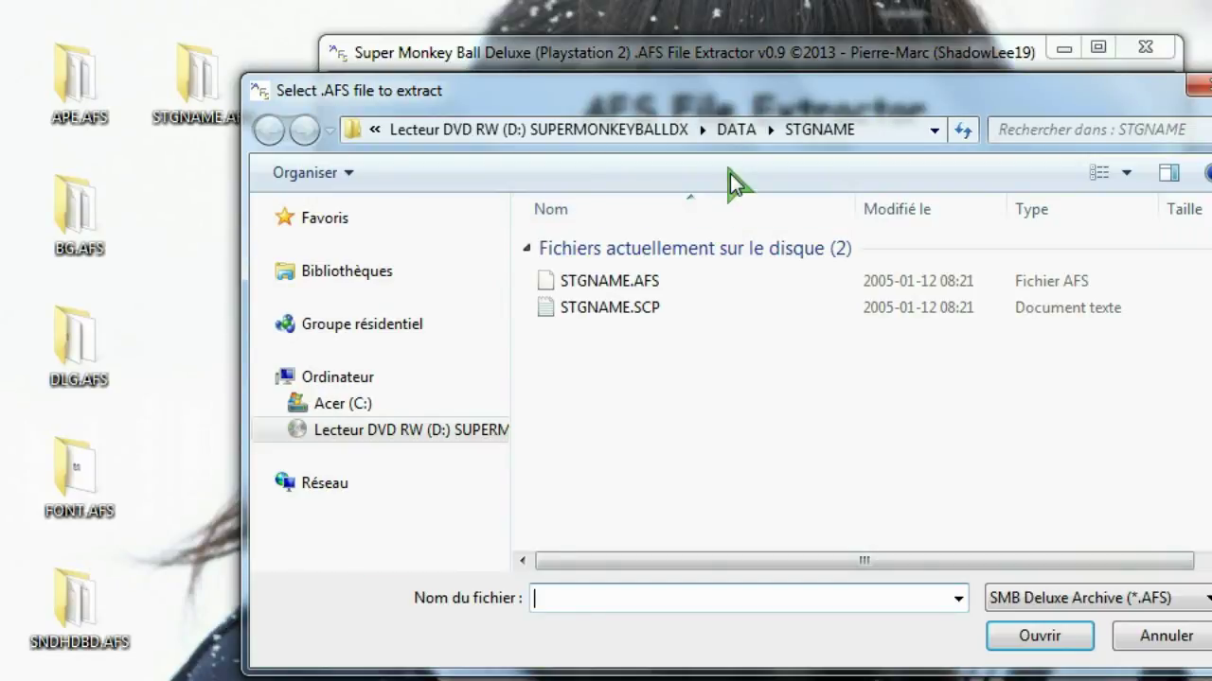
pyautogui.click(735, 129)
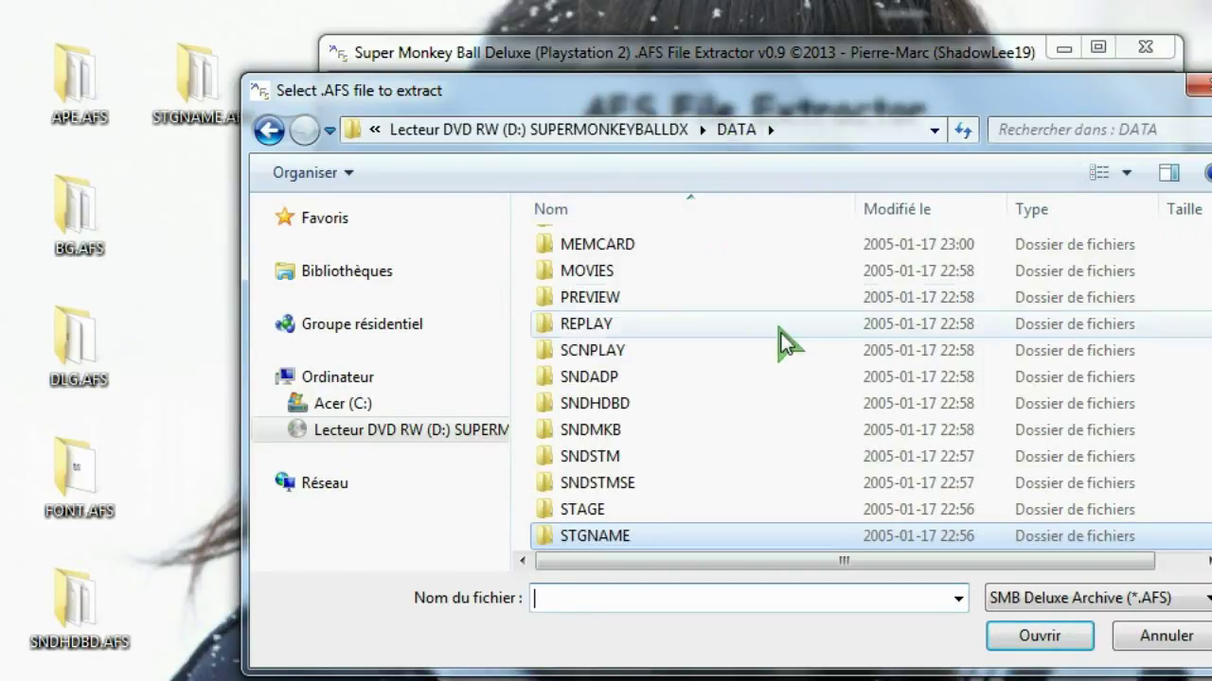
pyautogui.scroll(-1, 1183, 378)
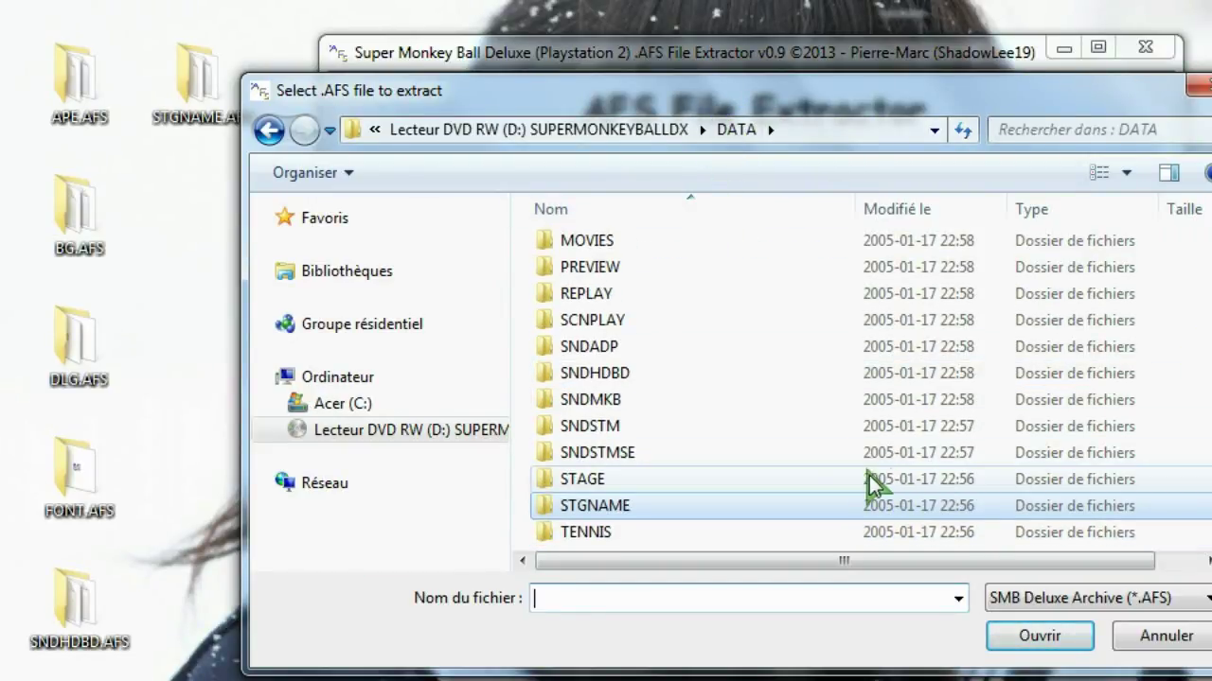
pyautogui.click(572, 481)
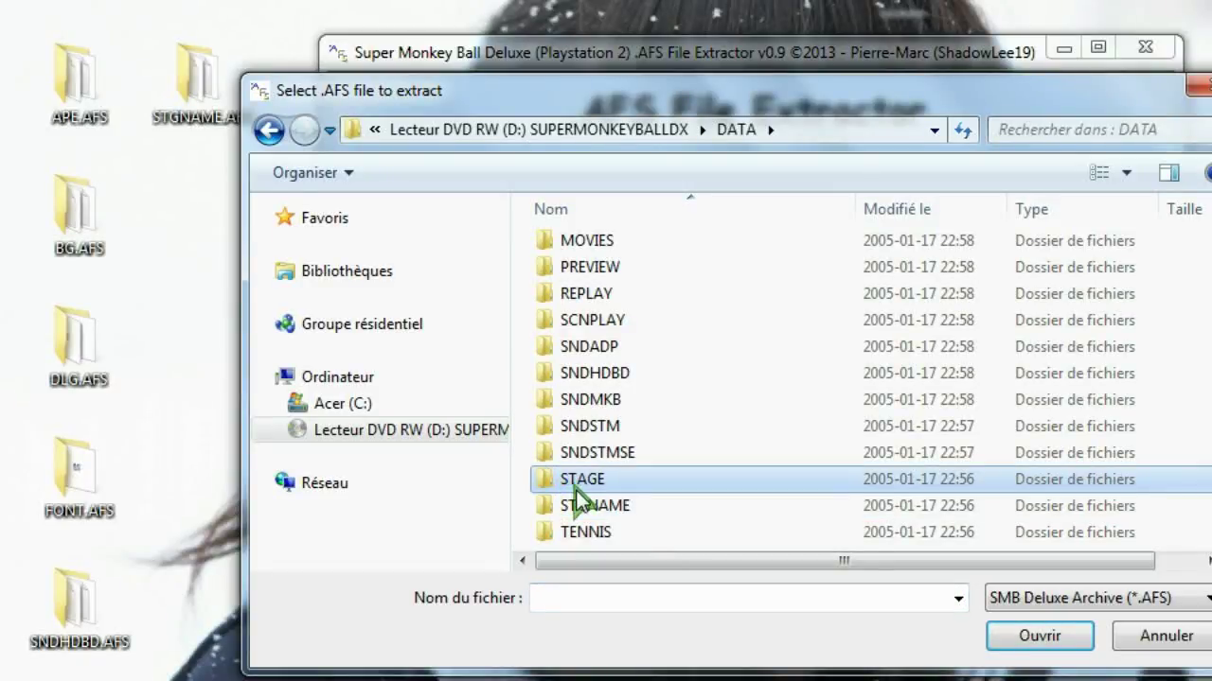
pyautogui.click(585, 478)
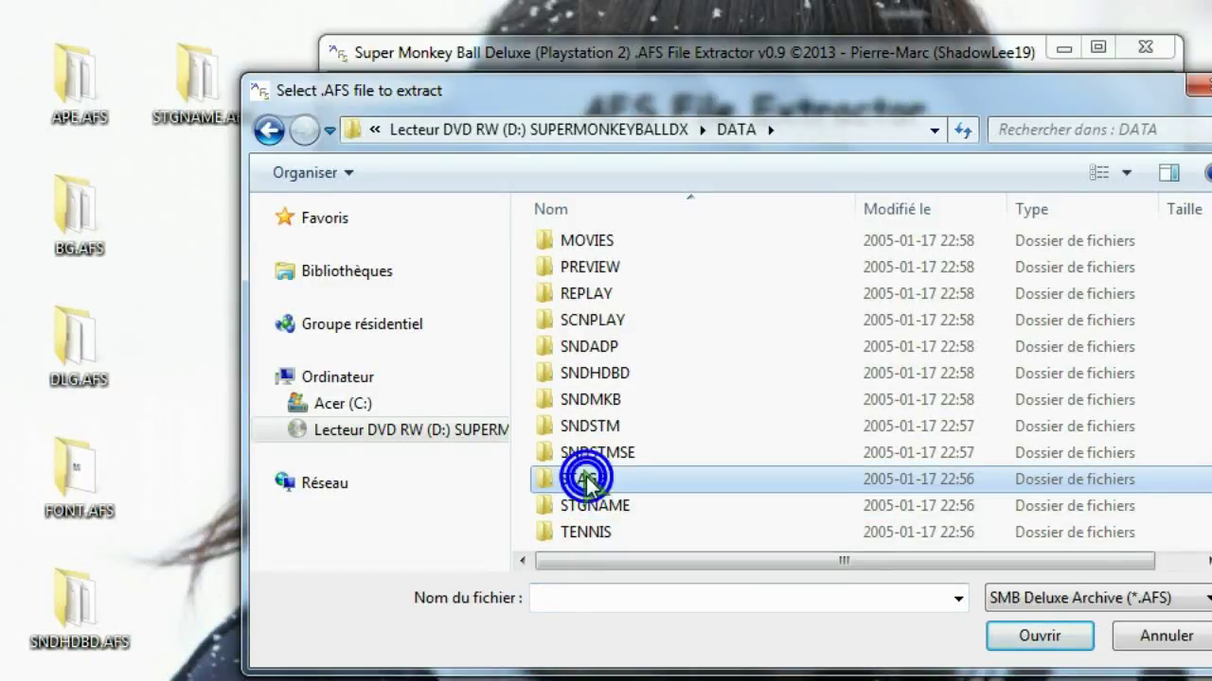
pyautogui.click(586, 478)
pyautogui.moveTo(592, 560); pyautogui.dragTo(568, 558)
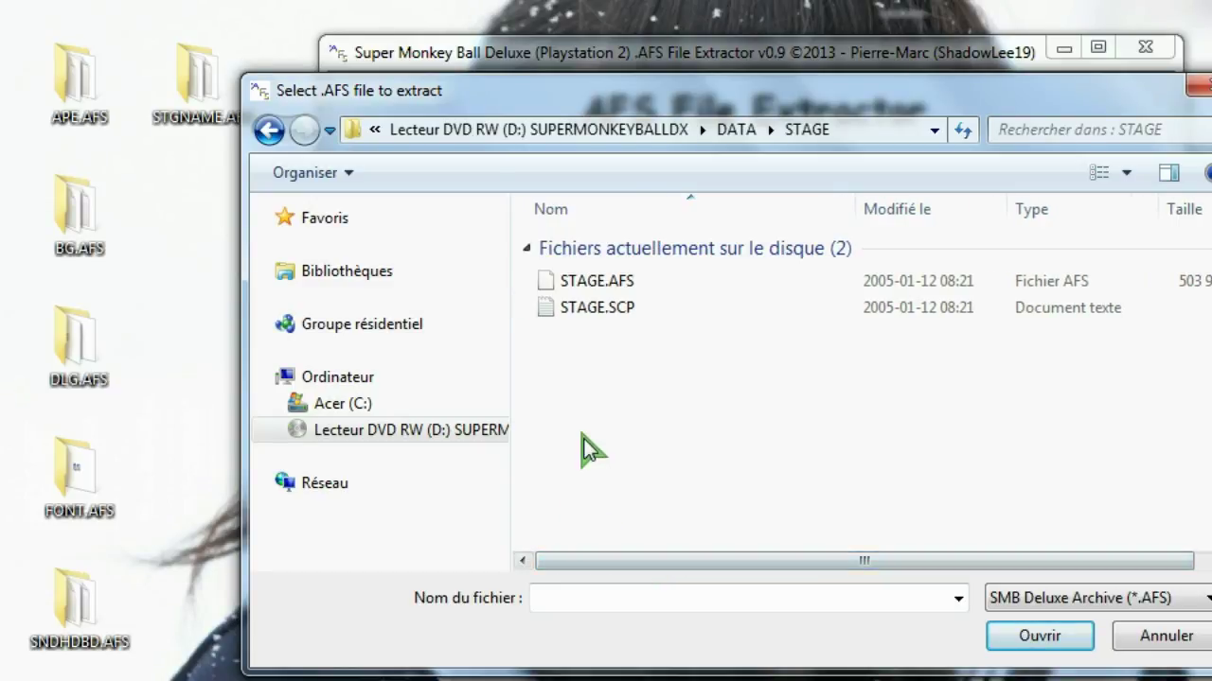
pyautogui.click(599, 282)
pyautogui.moveTo(729, 560); pyautogui.dragTo(860, 565)
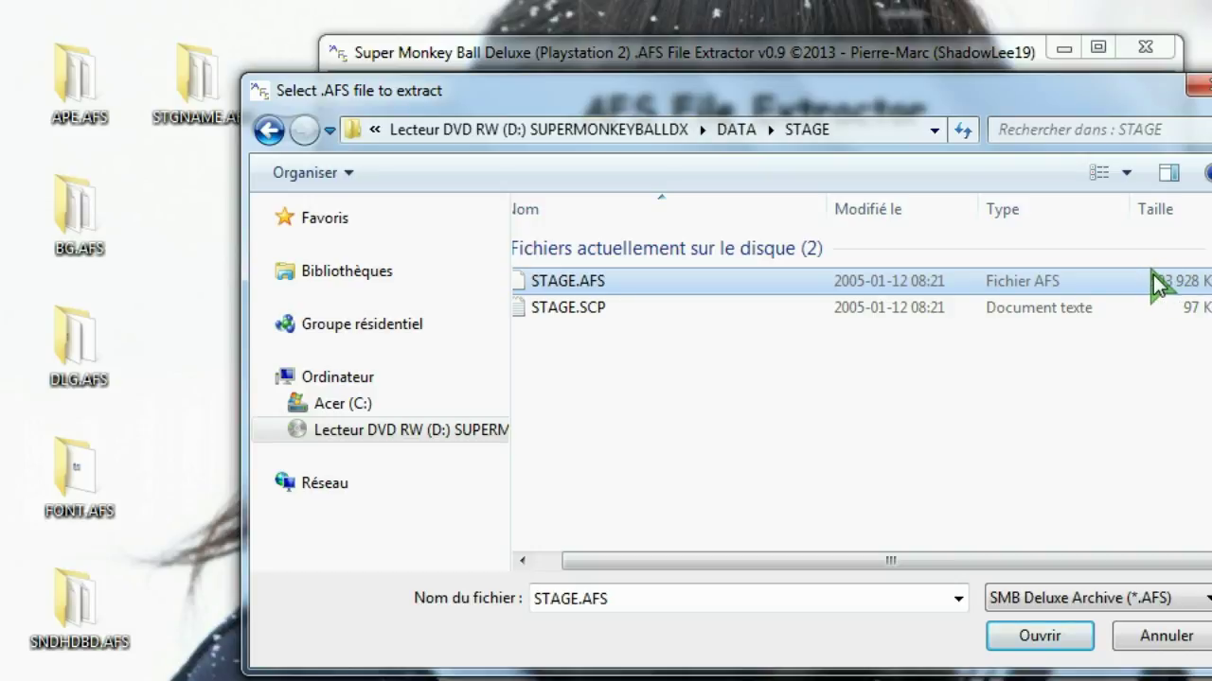
pyautogui.click(561, 287)
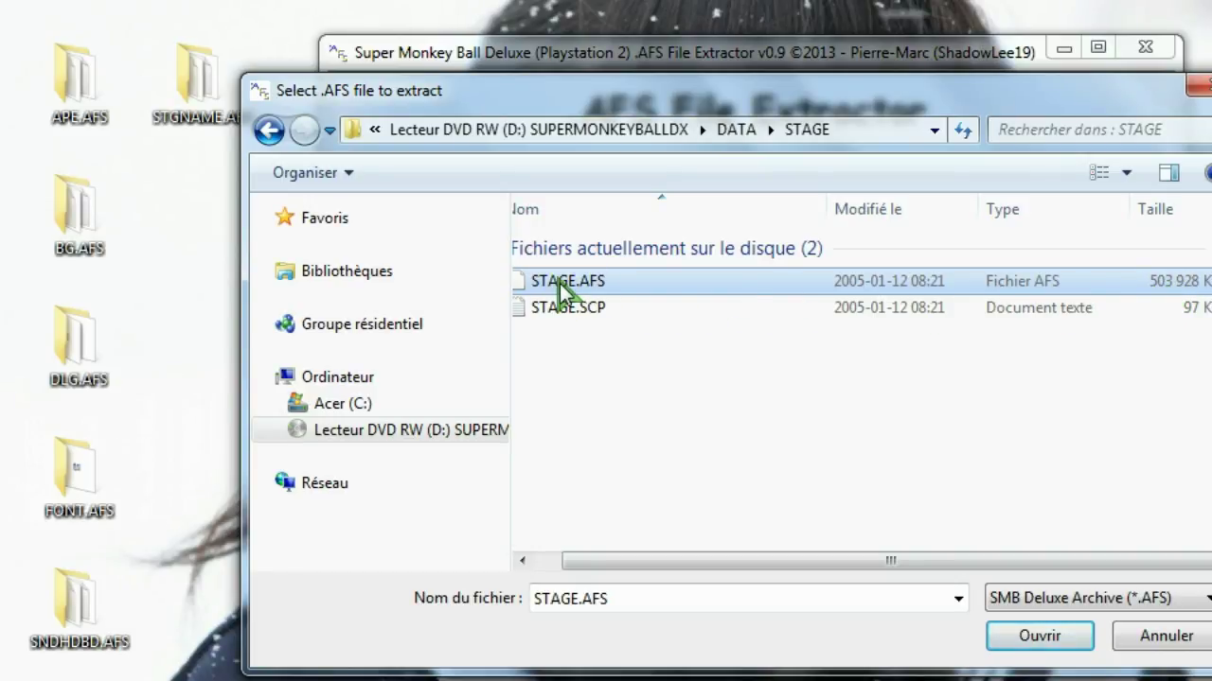
pyautogui.doubleClick(558, 283)
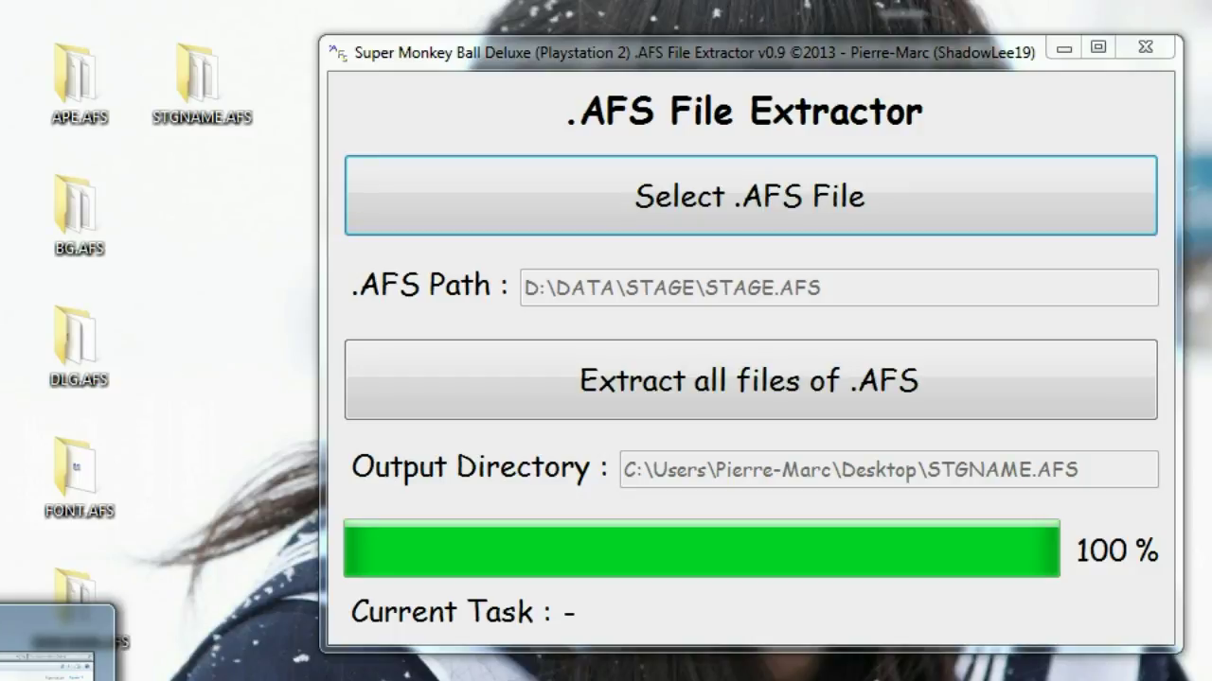
# - Browse to the disc's DATA\STAGE folder in the file explorer and open STAGE.SCP
pyautogui.click(57, 644)
pyautogui.click(32, 59)
pyautogui.click(332, 560)
pyautogui.doubleClick(331, 560)
pyautogui.click(342, 240)
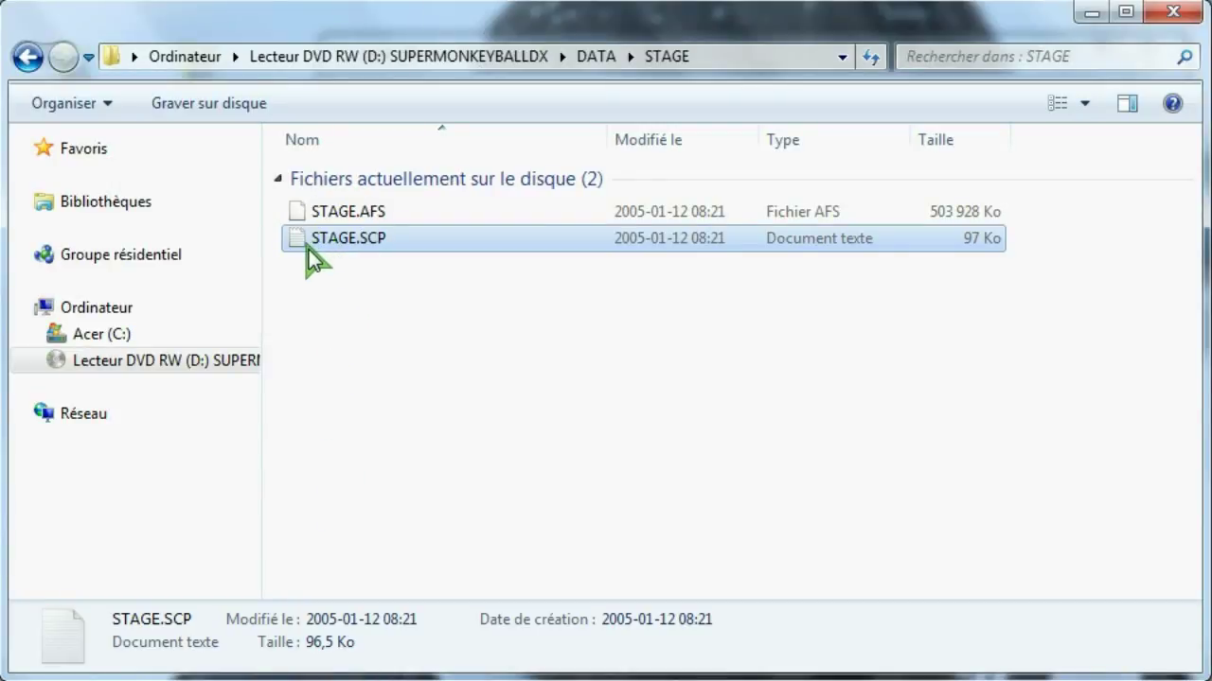
pyautogui.doubleClick(356, 244)
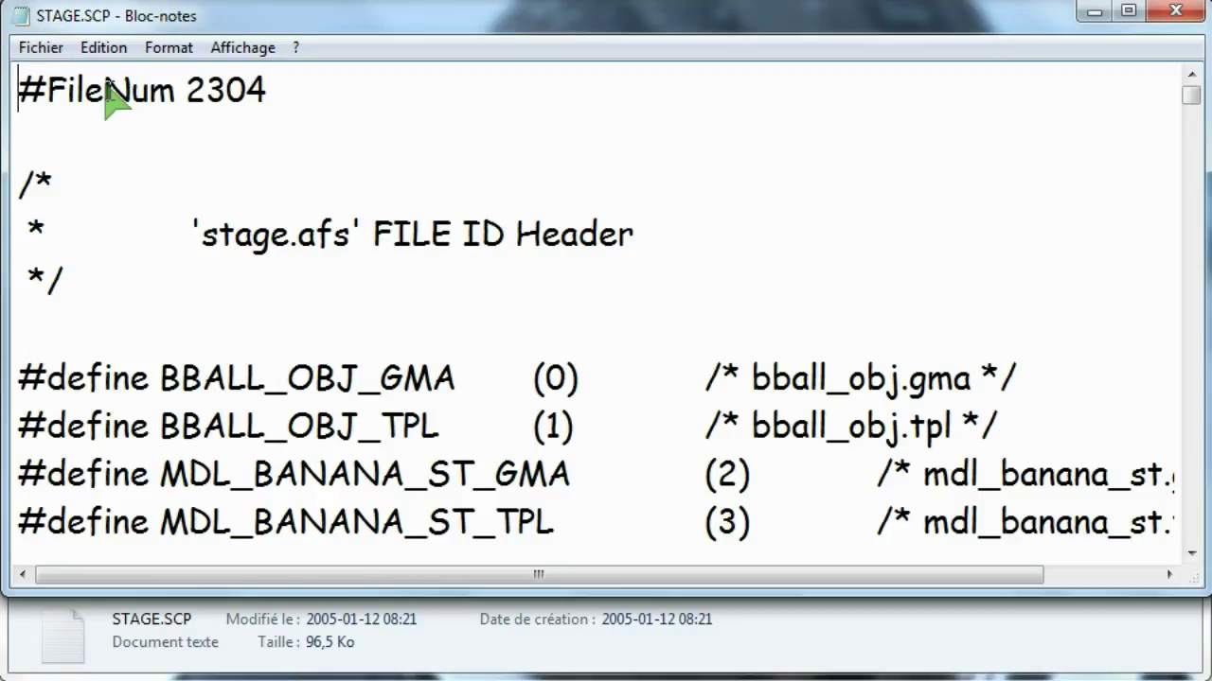
# - Highlight the FileNum label and its number in STAGE.SCP, close the file and return to the AFS File Extractor with the folder minimized
pyautogui.moveTo(46, 91); pyautogui.dragTo(175, 92)
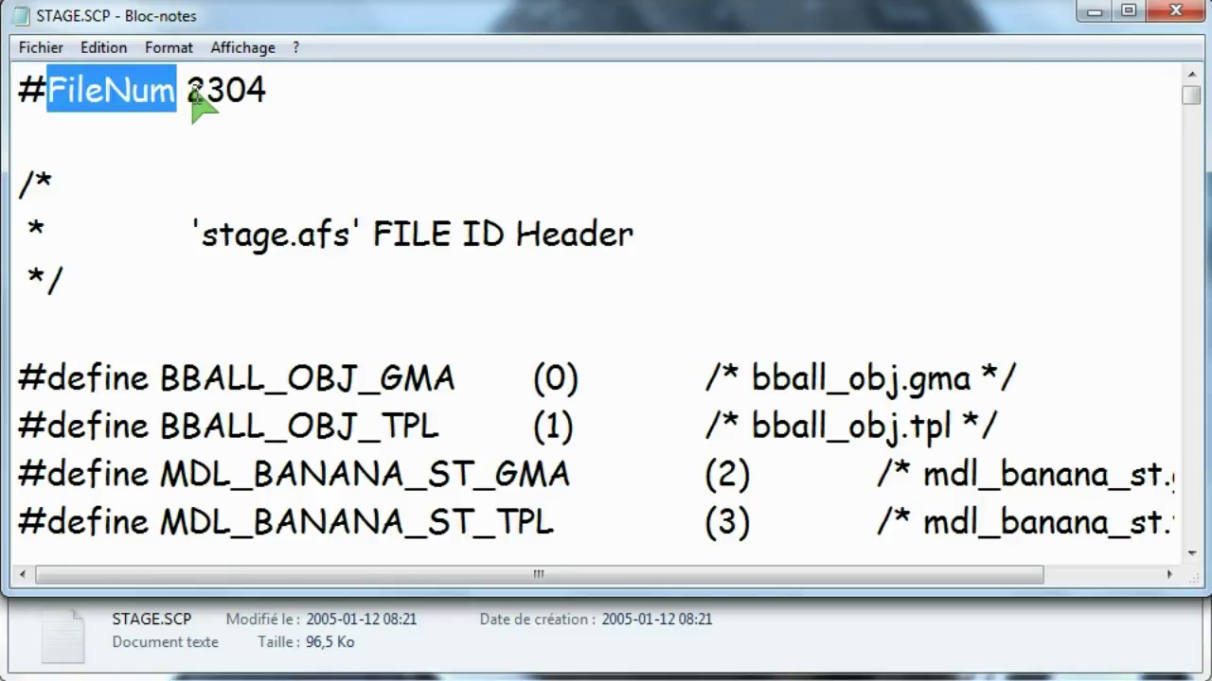
pyautogui.click(185, 89)
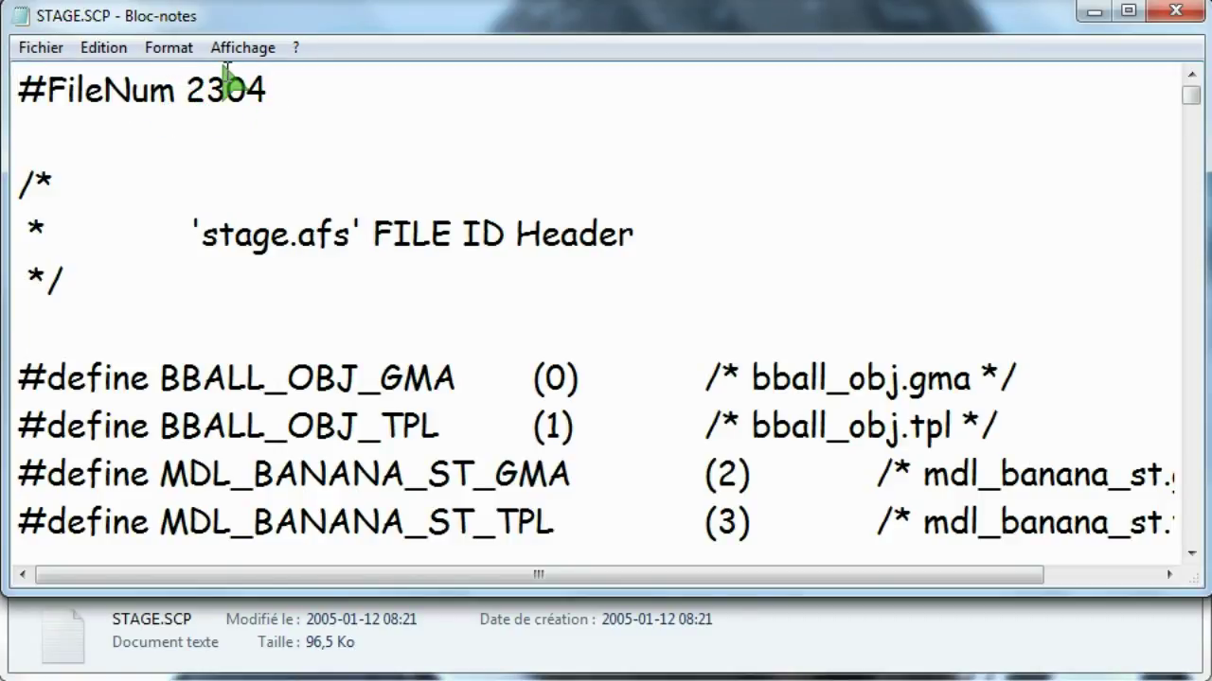
pyautogui.moveTo(186, 91); pyautogui.dragTo(255, 91)
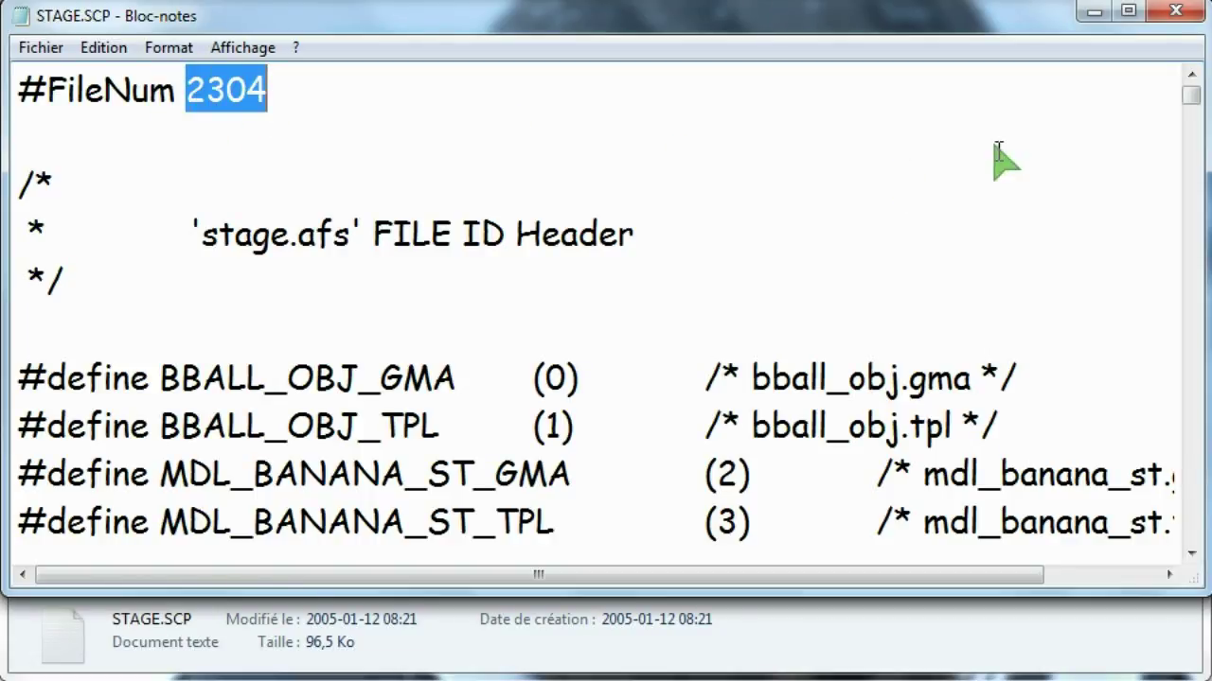
pyautogui.moveTo(1192, 96)
pyautogui.mouseDown()
pyautogui.moveTo(1181, 551)
pyautogui.moveTo(1191, 99)
pyautogui.mouseUp()
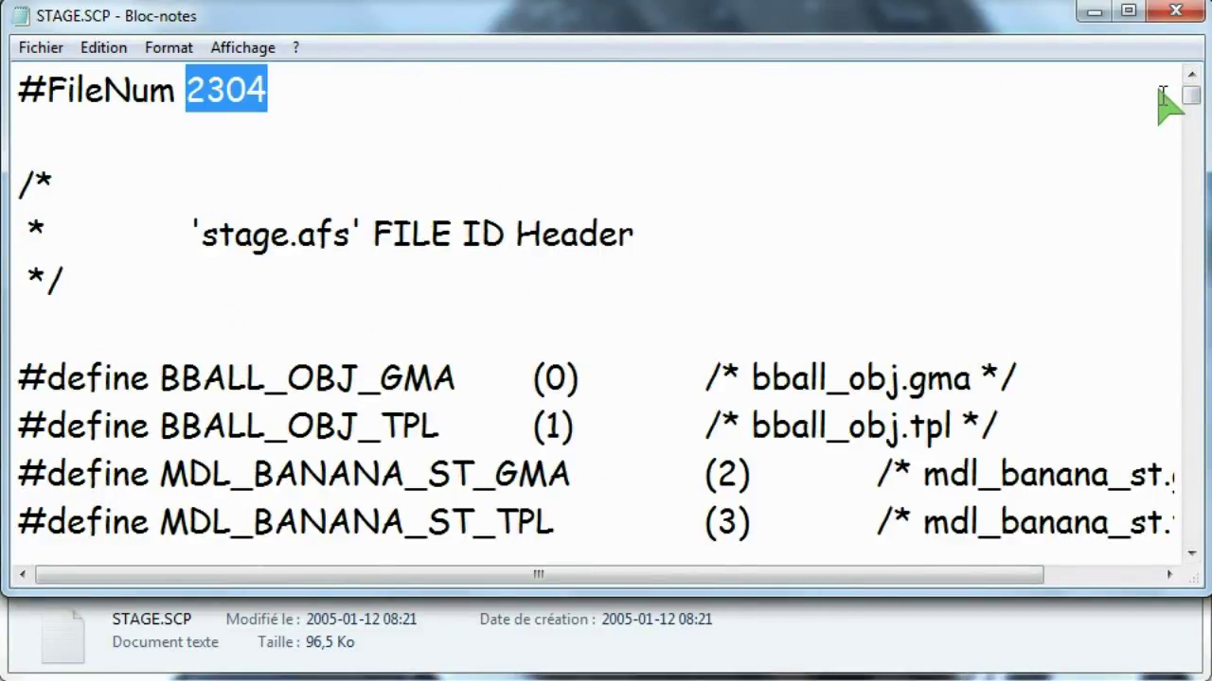
pyautogui.click(1174, 13)
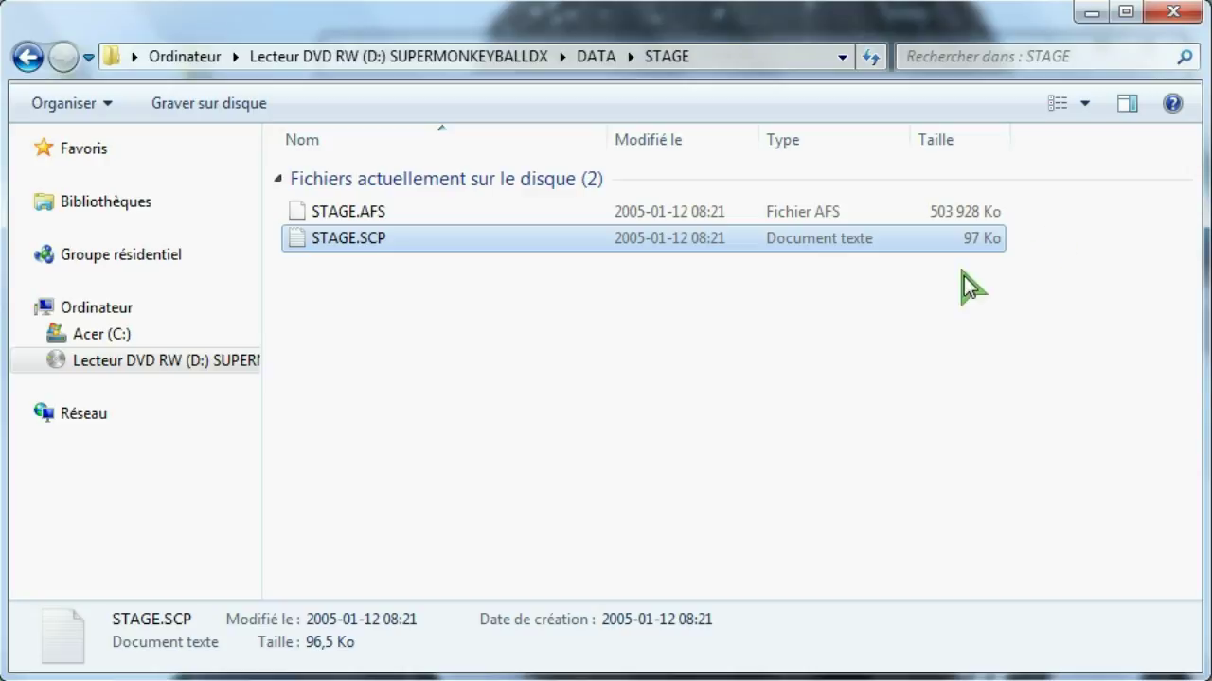
pyautogui.click(863, 298)
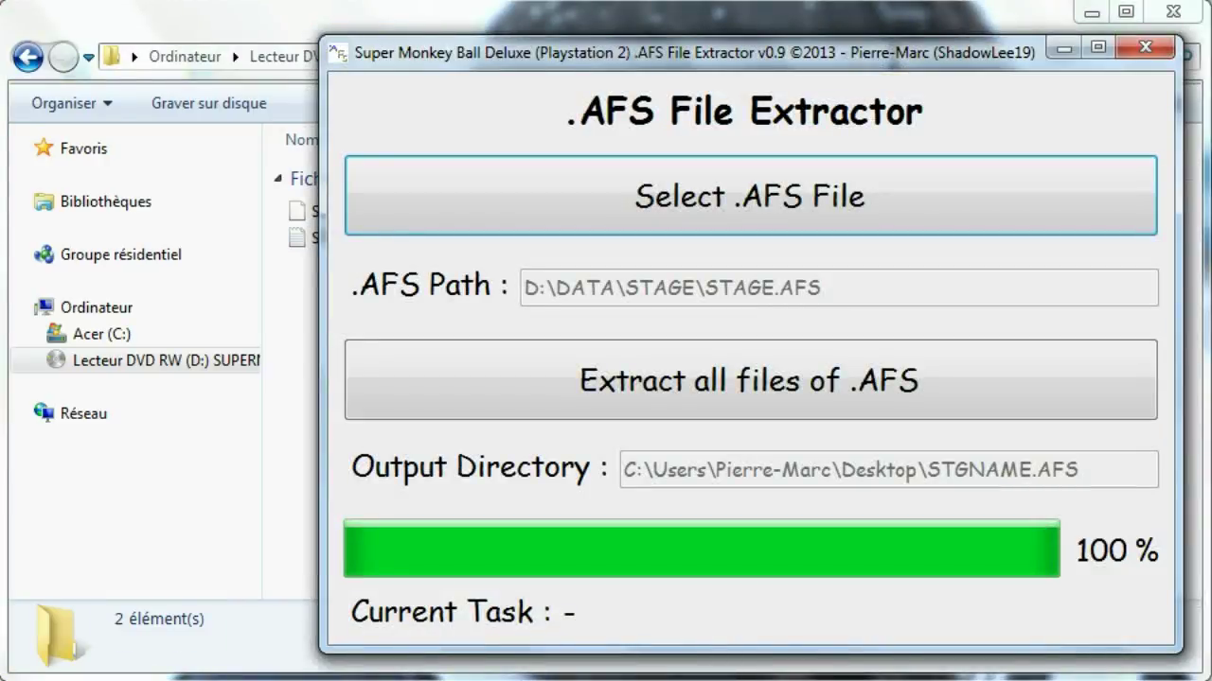
pyautogui.click(1091, 14)
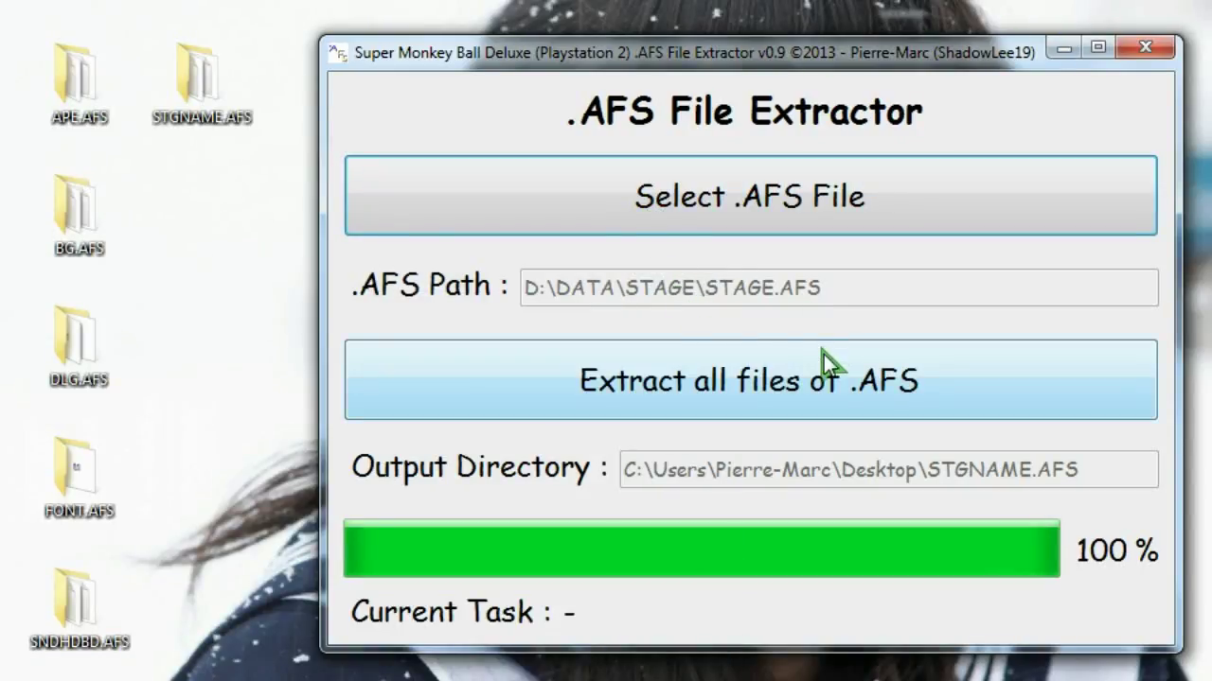
# - Extract all files of STAGE.AFS with the desktop (Bureau) as the destination
pyautogui.click(740, 406)
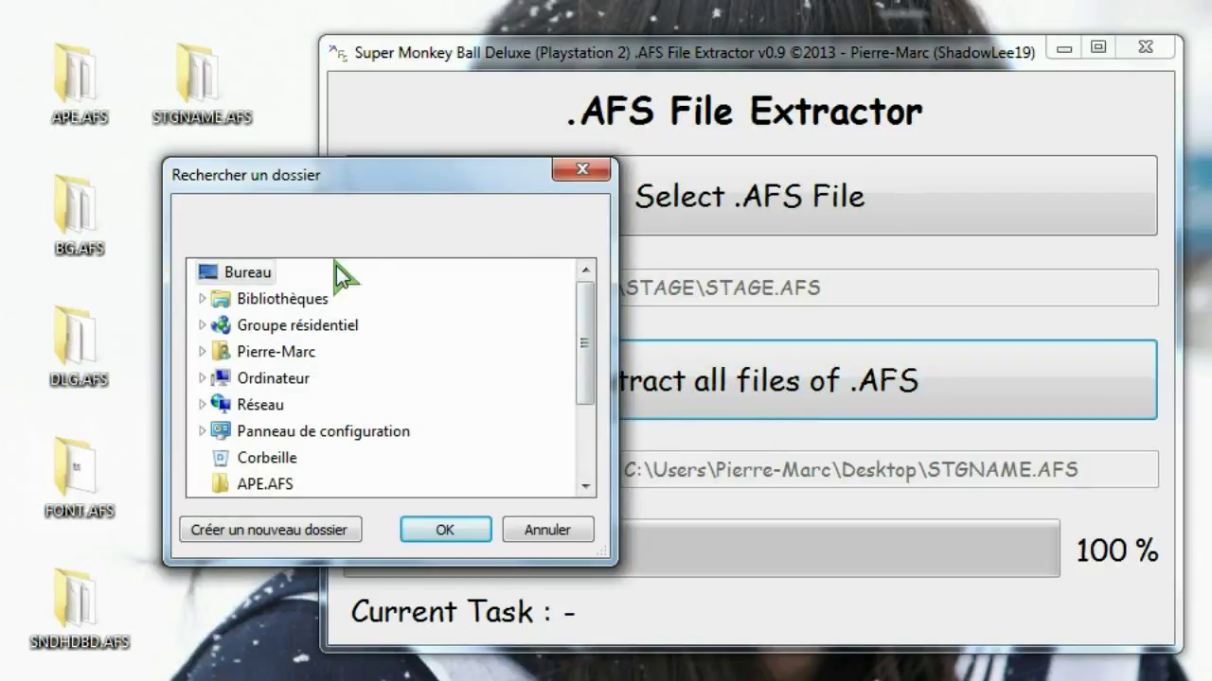
pyautogui.click(231, 274)
pyautogui.click(434, 530)
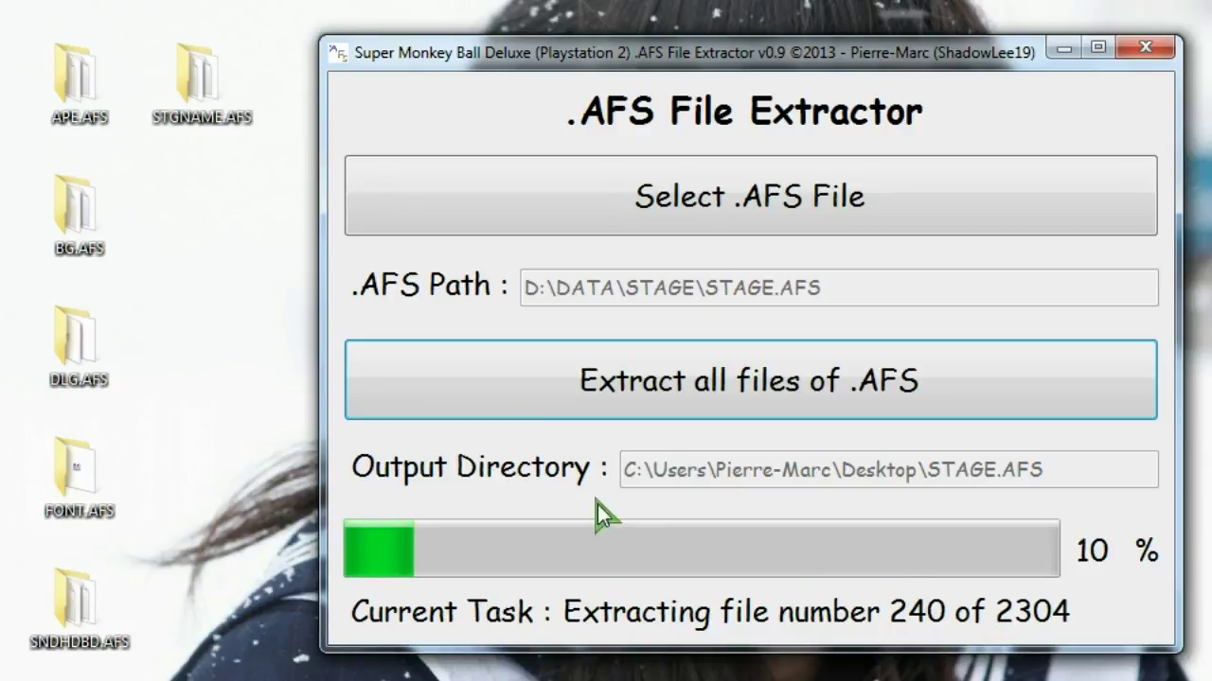
pyautogui.click(189, 91)
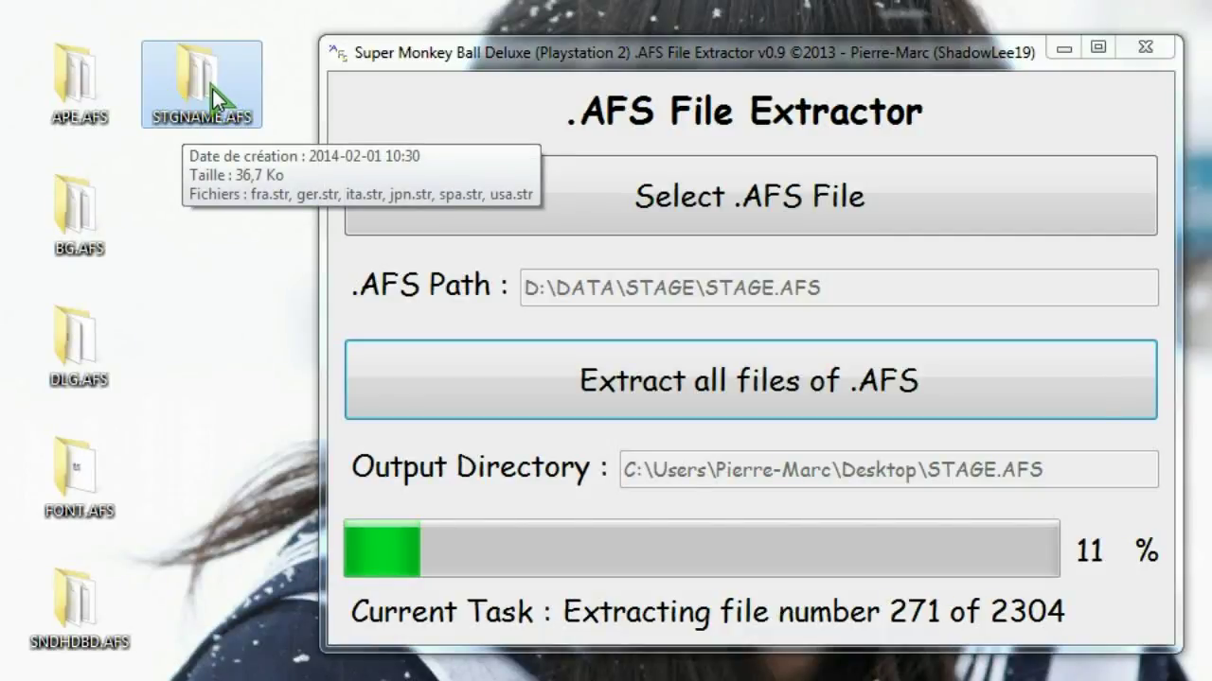
pyautogui.doubleClick(212, 89)
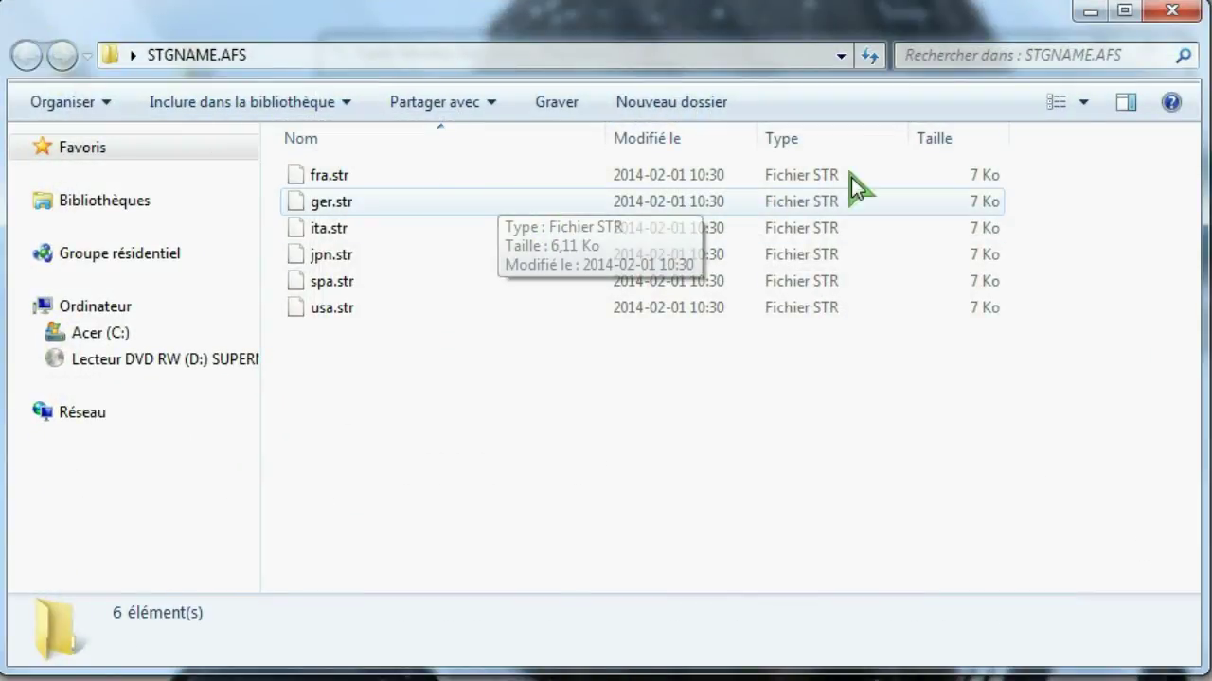
pyautogui.click(1157, 21)
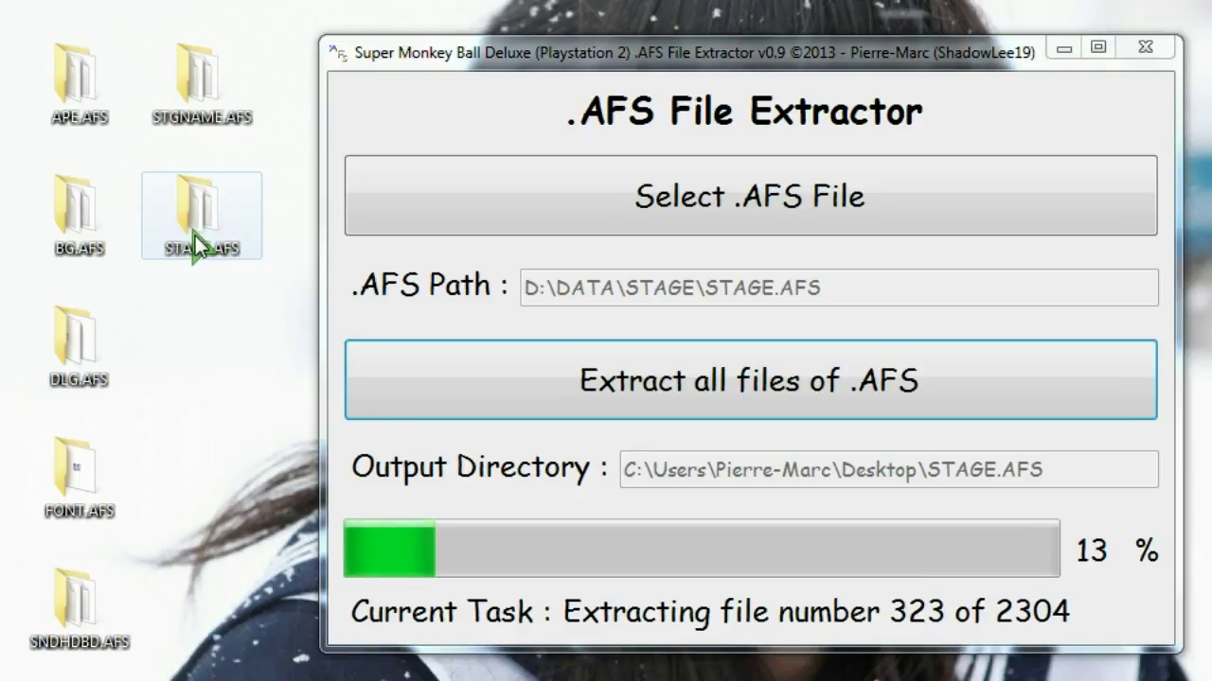
# - Open the STAGE.AFS folder during extraction, shorten its window to expose the progress bar, check the newest files at the list's end, and close it
pyautogui.click(194, 241)
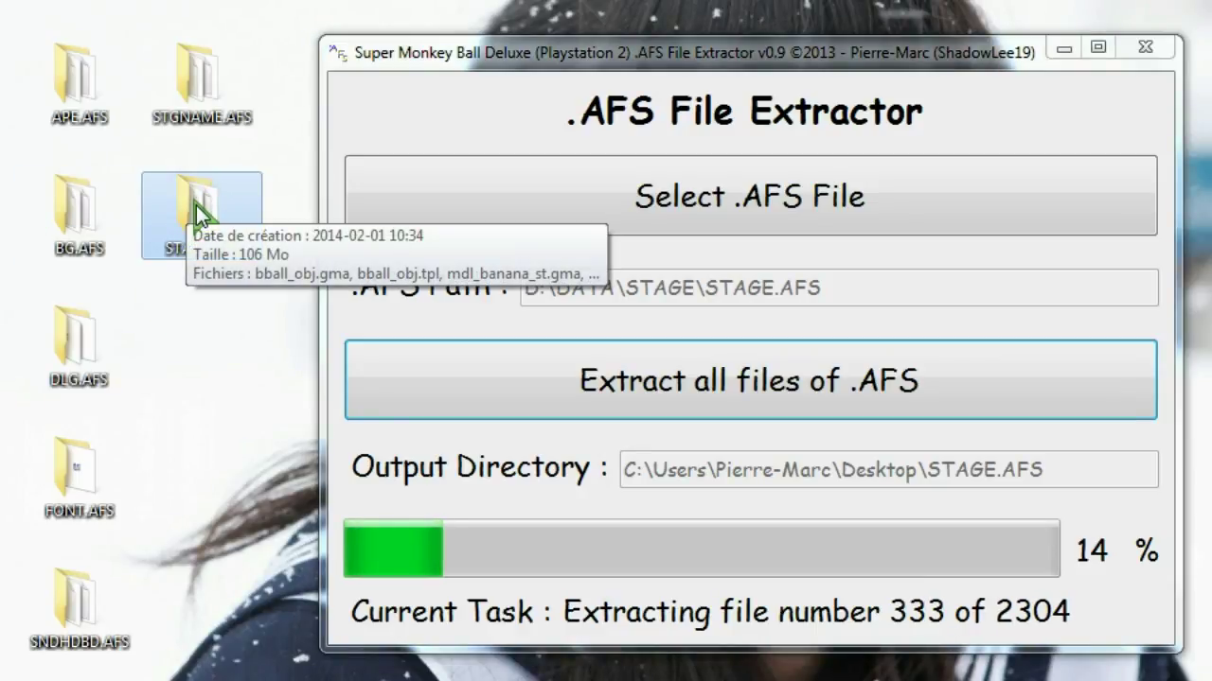
pyautogui.doubleClick(196, 206)
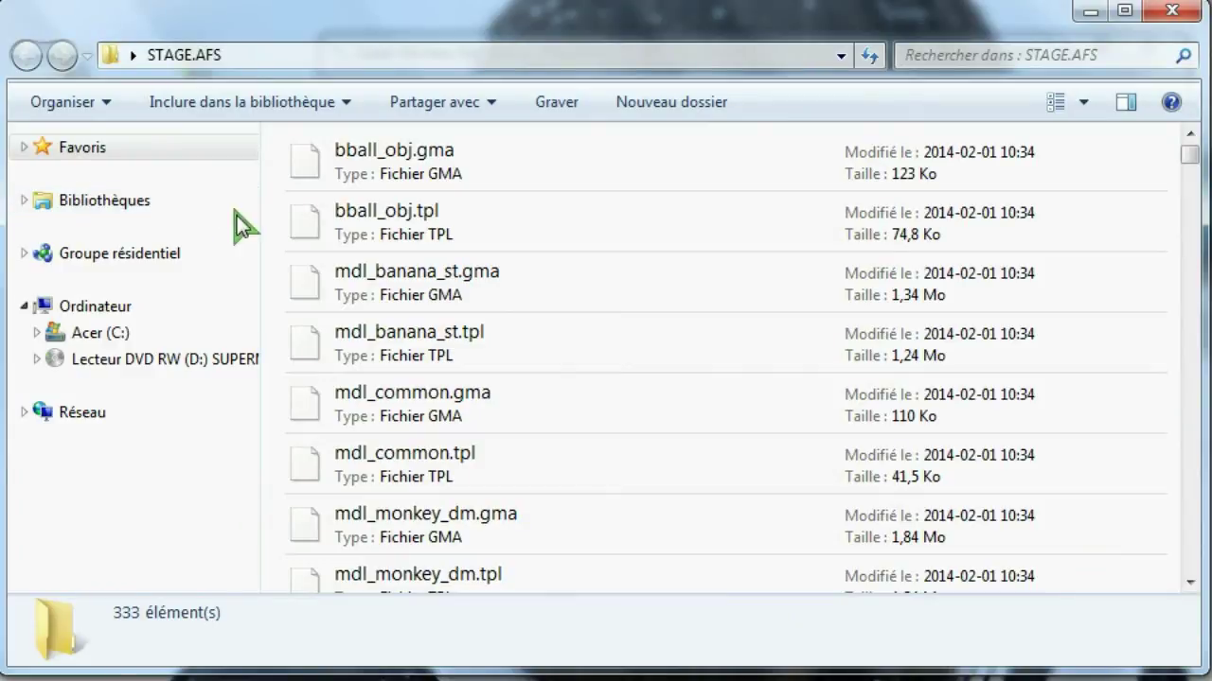
pyautogui.moveTo(1185, 156); pyautogui.dragTo(1185, 568)
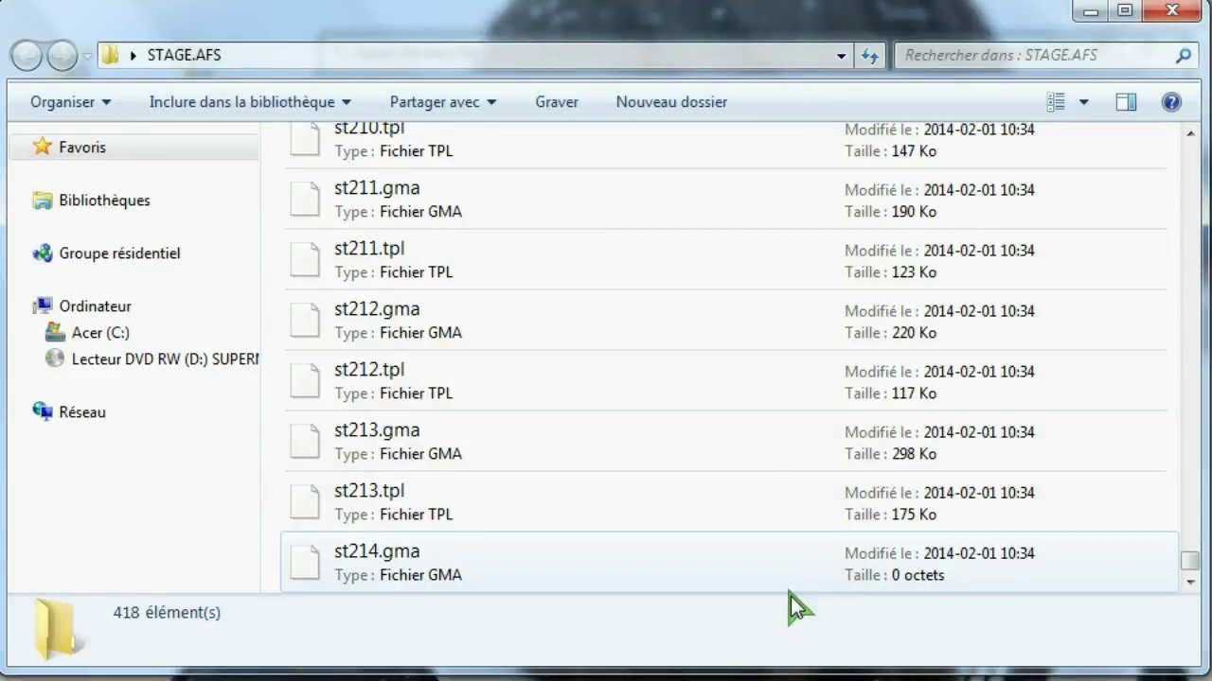
pyautogui.moveTo(785, 663); pyautogui.dragTo(792, 512)
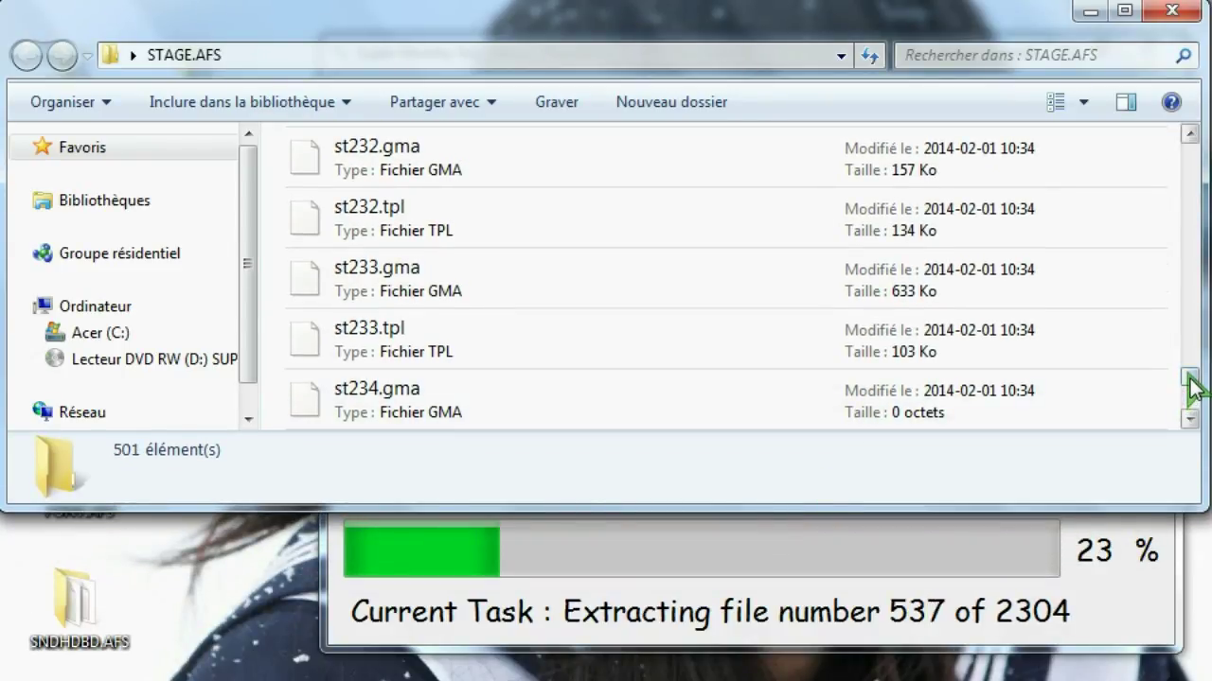
pyautogui.click(1191, 388)
pyautogui.moveTo(1190, 388); pyautogui.dragTo(1193, 416)
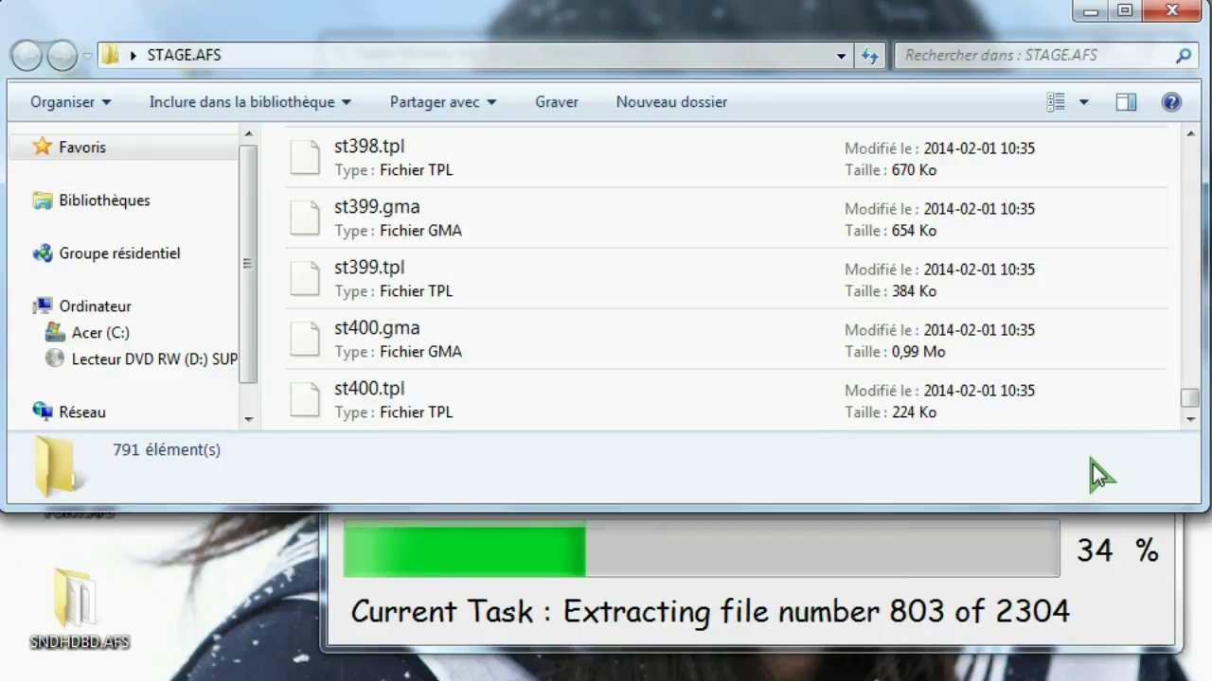
pyautogui.click(1172, 12)
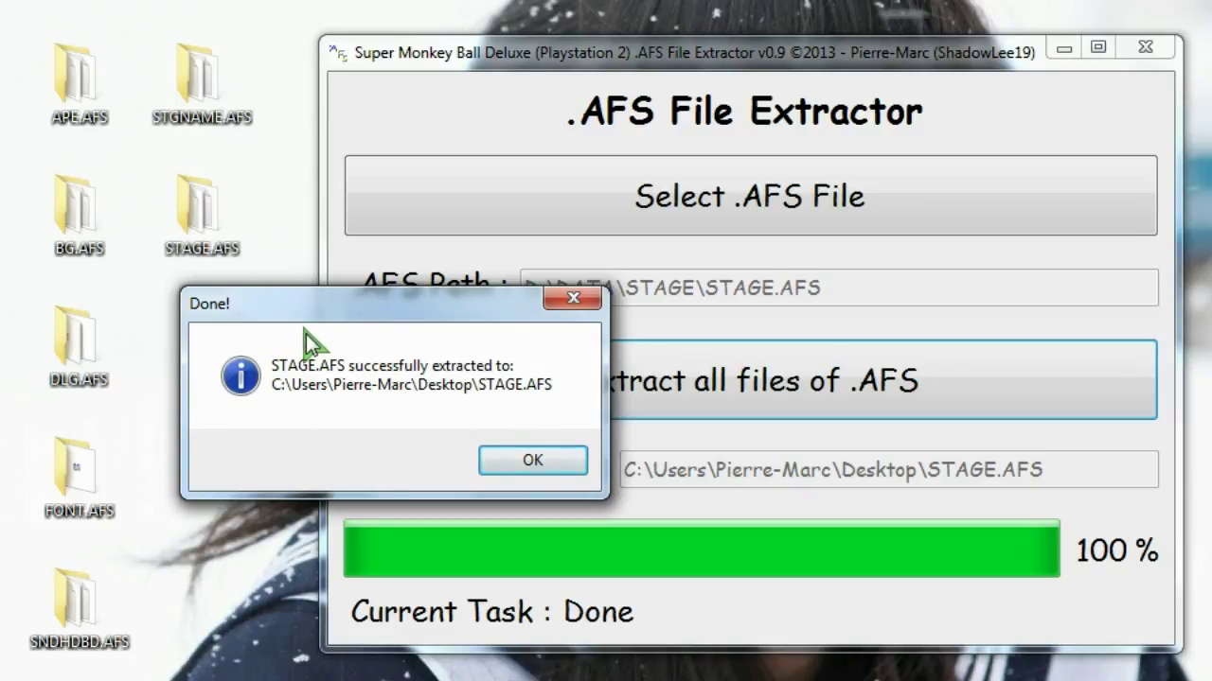
# - Dismiss the extraction-complete message and check the file count in the STAGE.AFS folder's properties
pyautogui.click(493, 458)
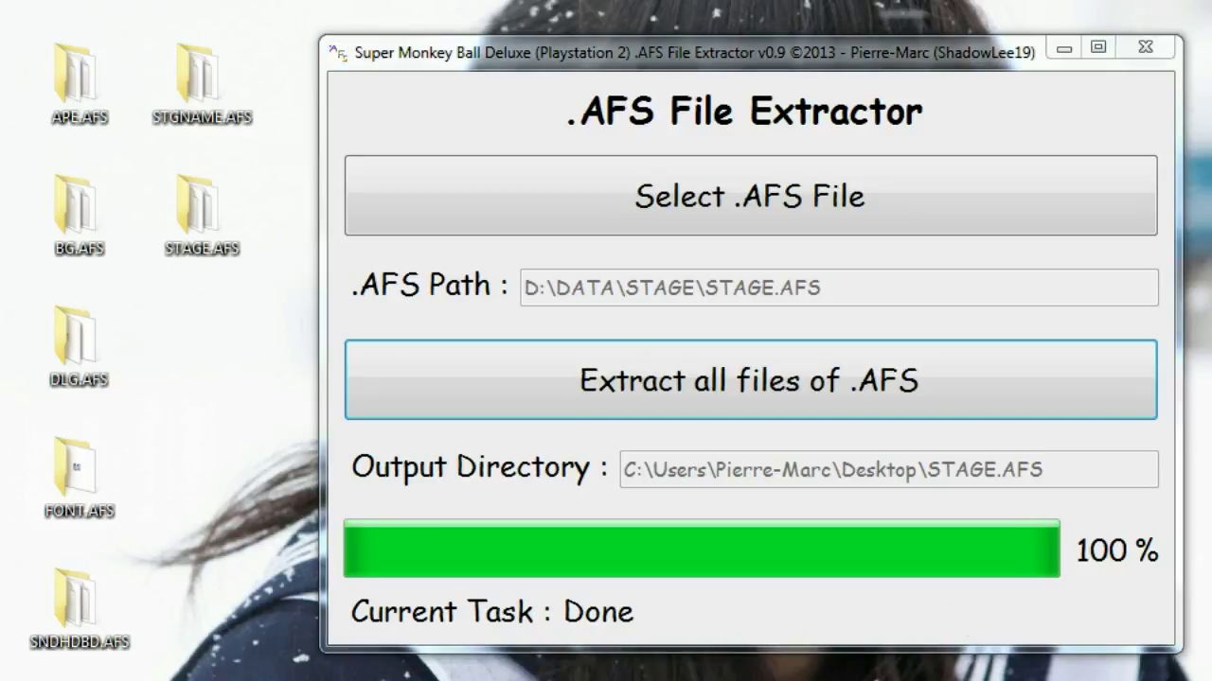
pyautogui.click(180, 203)
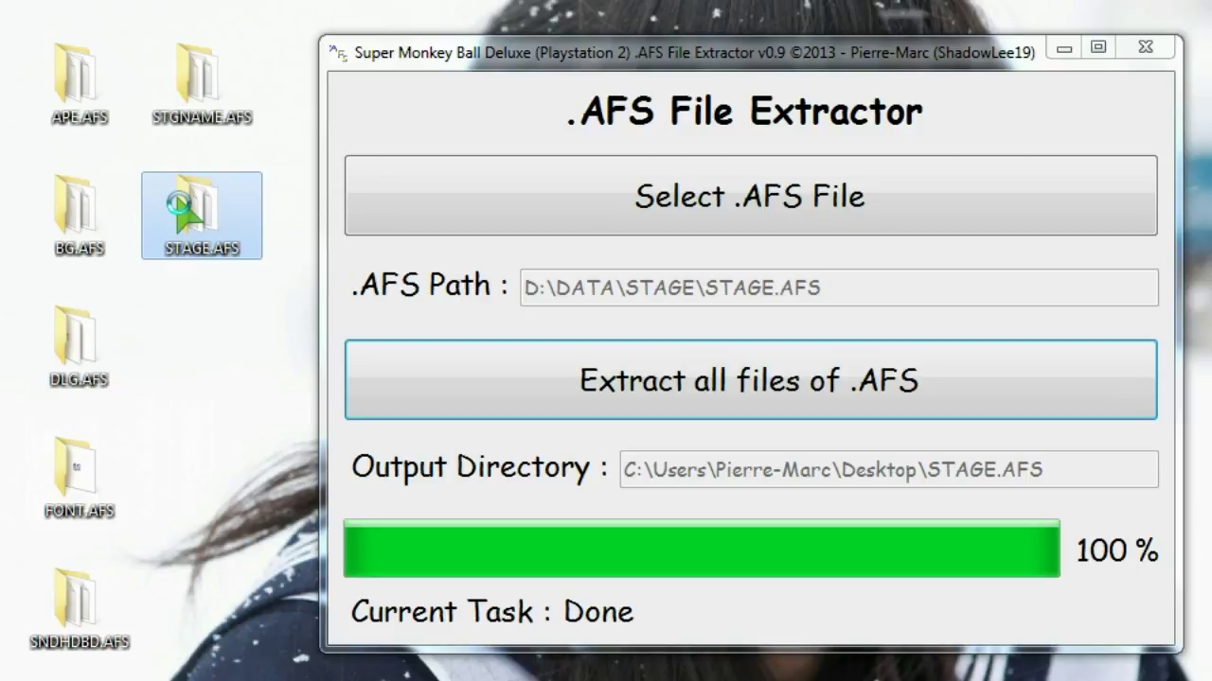
pyautogui.rightClick(180, 203)
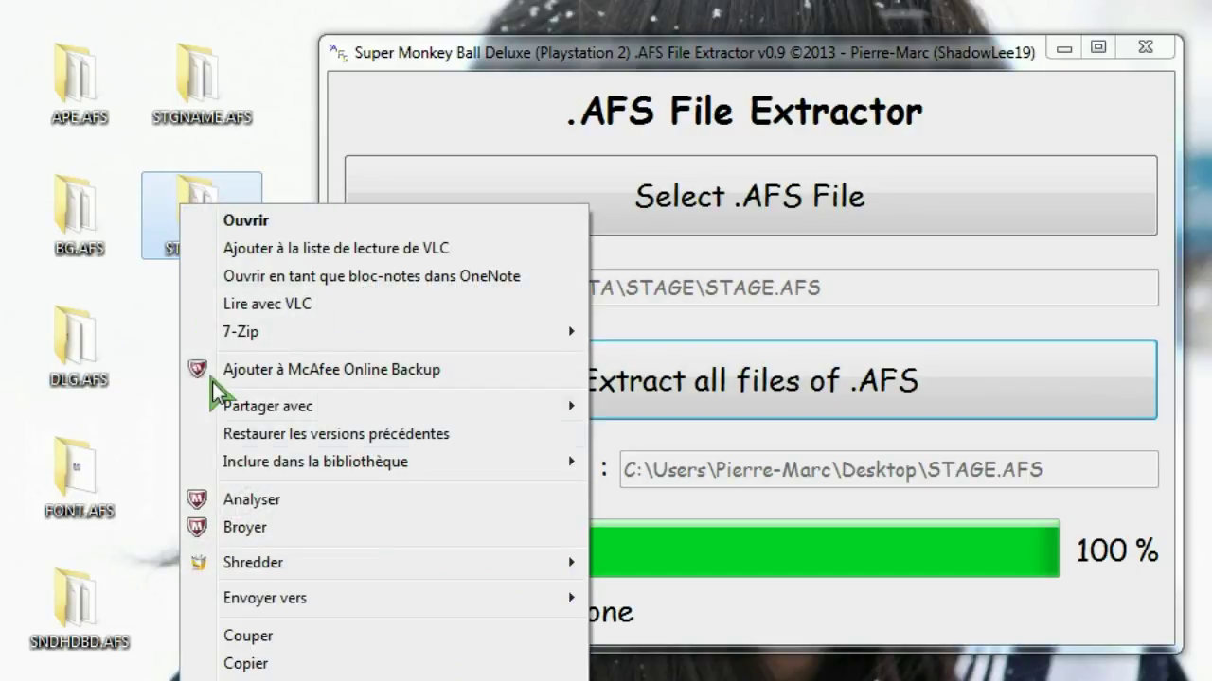
pyautogui.press('r')
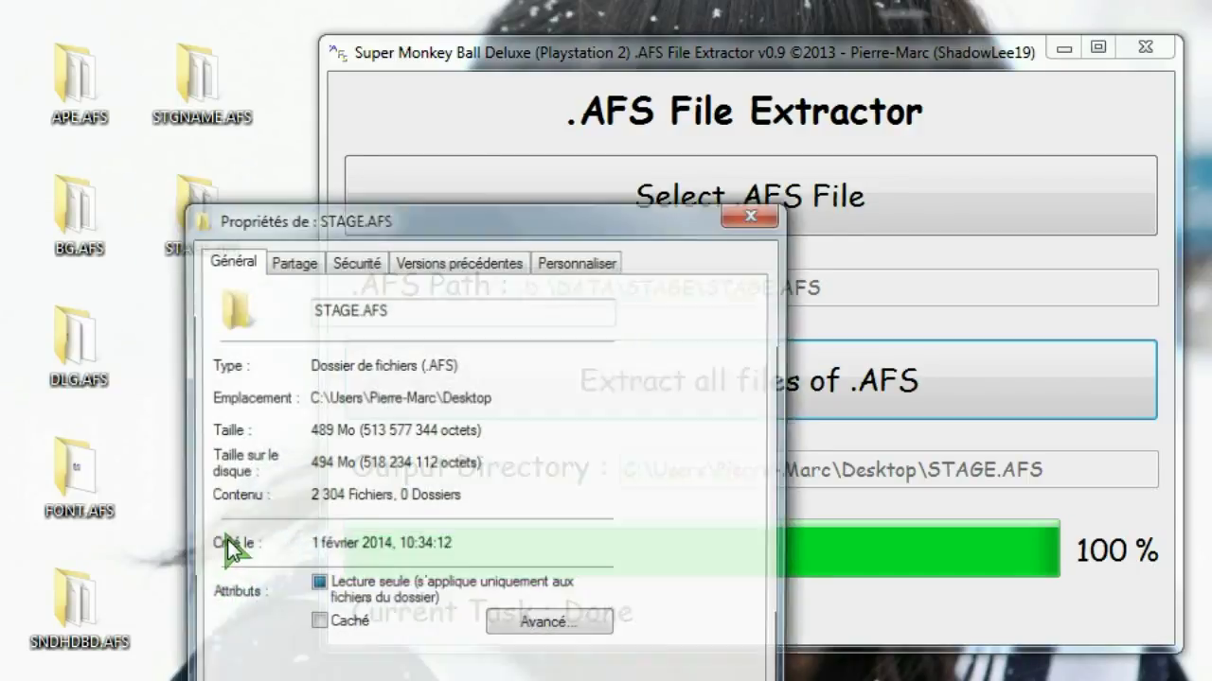
pyautogui.moveTo(394, 210); pyautogui.dragTo(395, 53)
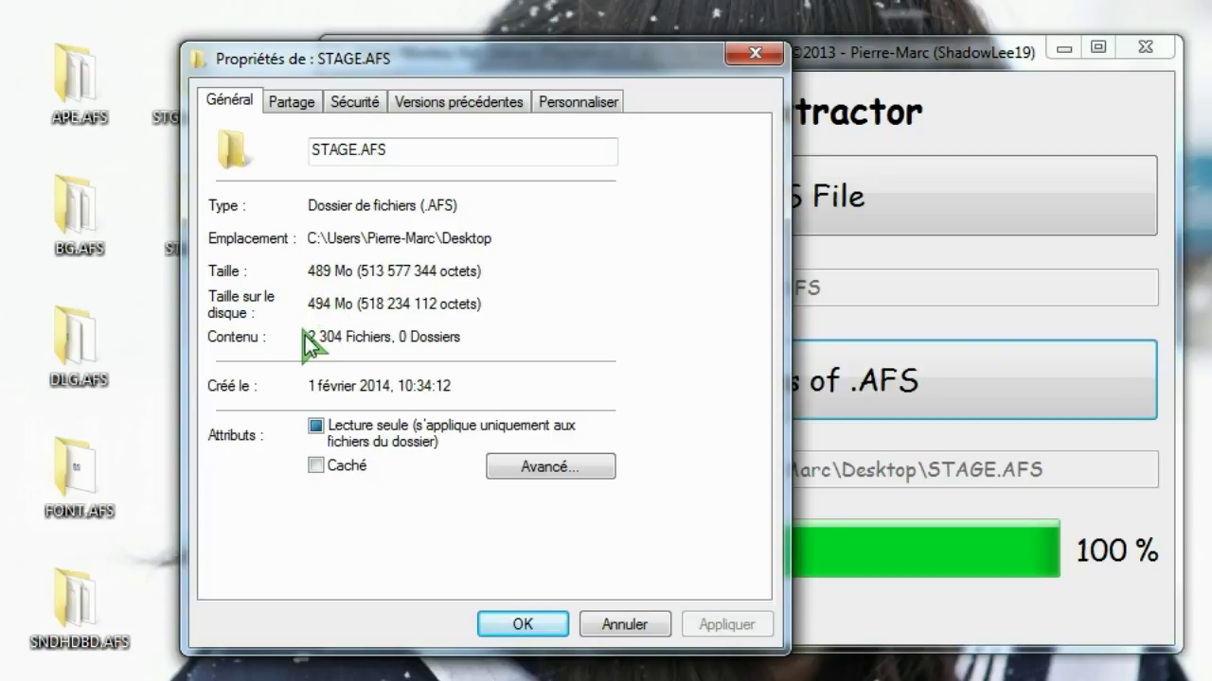
pyautogui.click(608, 628)
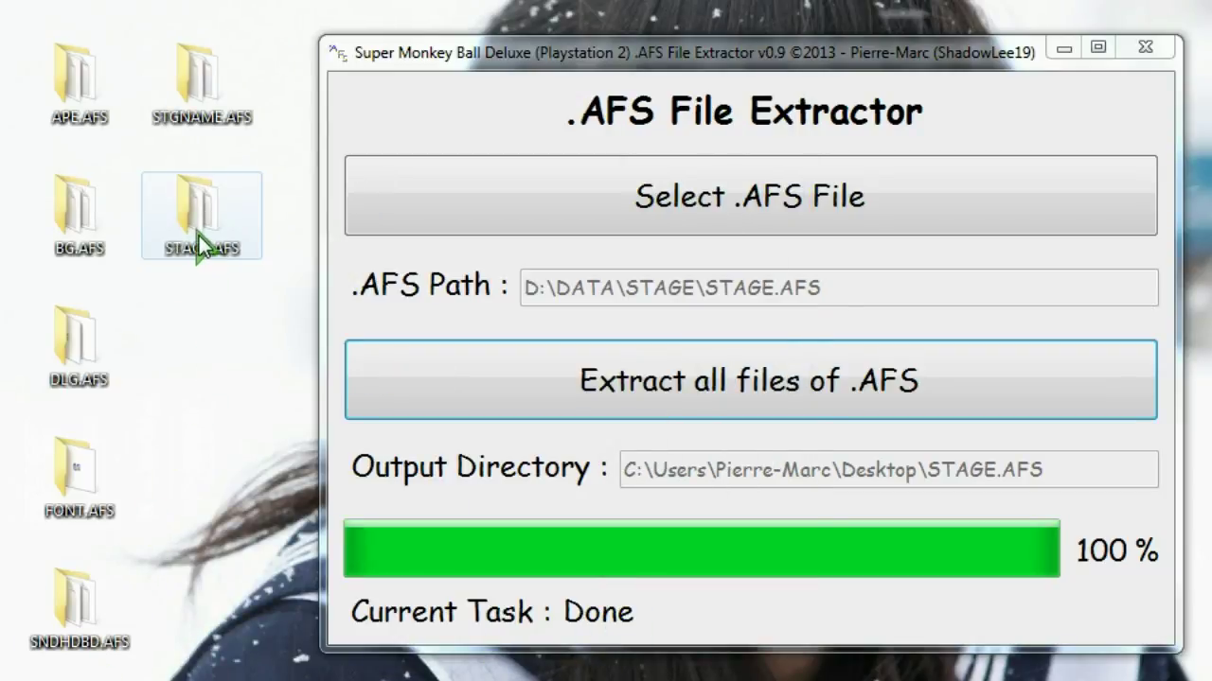
# - Look over the extracted files in a taller STAGE.AFS folder window, and close both the folder and the AFS File Extractor
pyautogui.moveTo(198, 235)
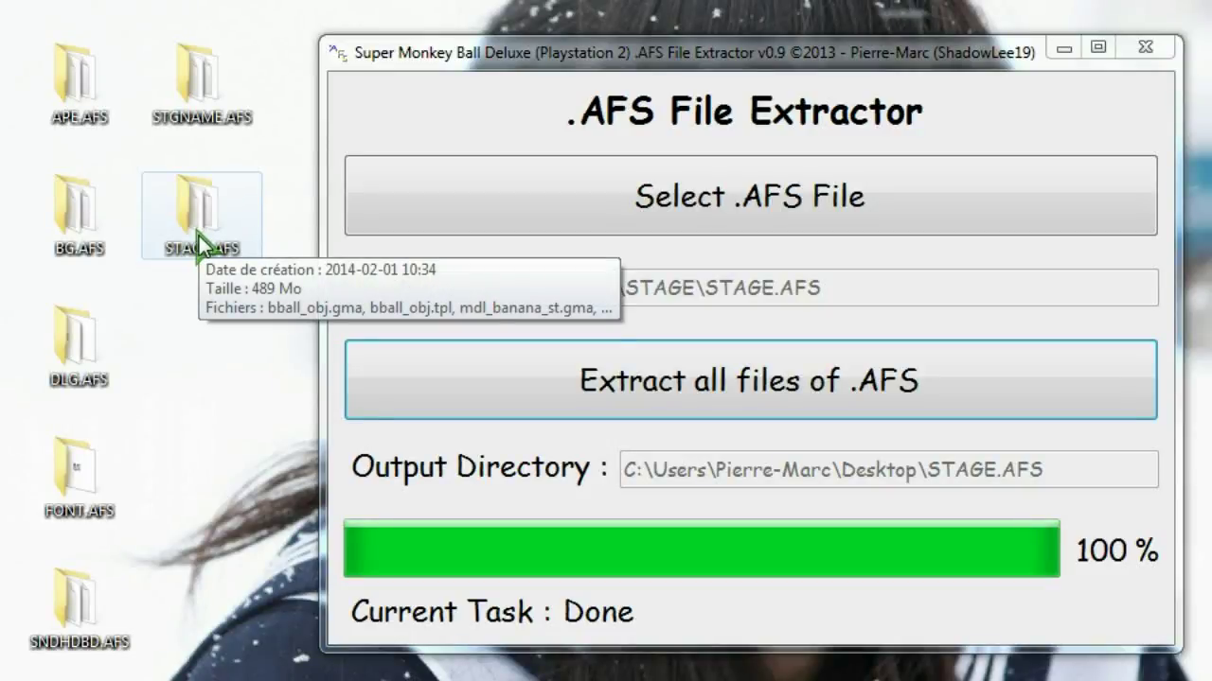
pyautogui.click(198, 233)
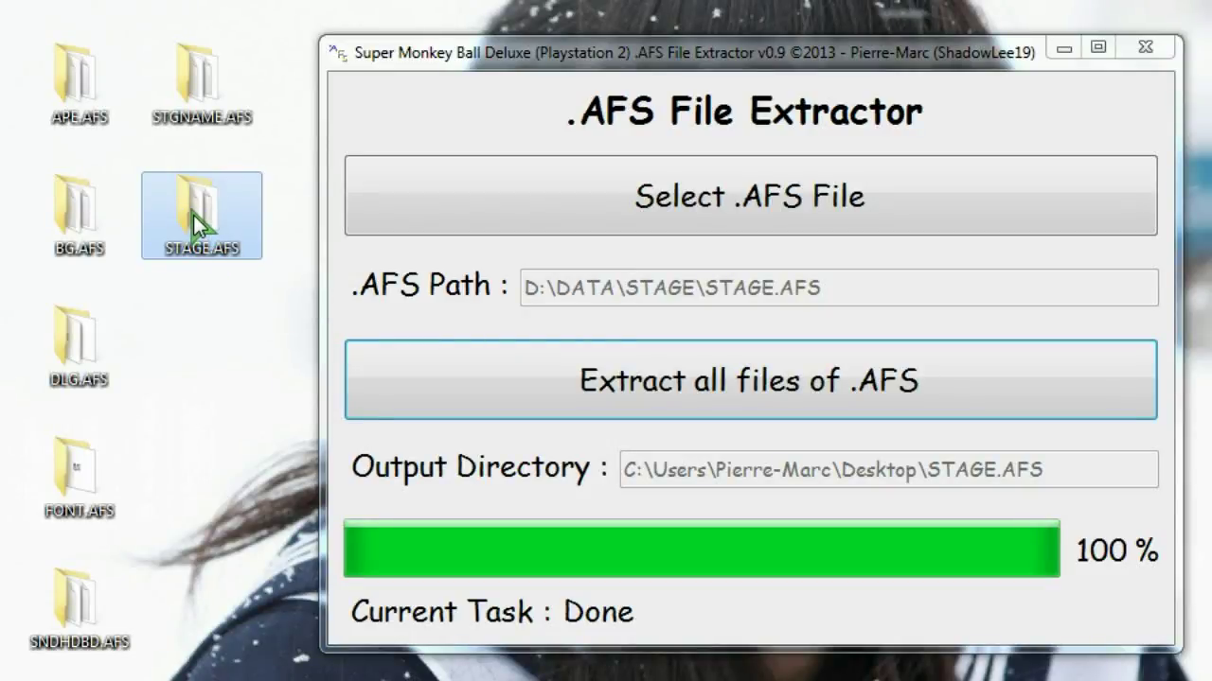
pyautogui.doubleClick(193, 215)
pyautogui.moveTo(413, 502); pyautogui.dragTo(409, 670)
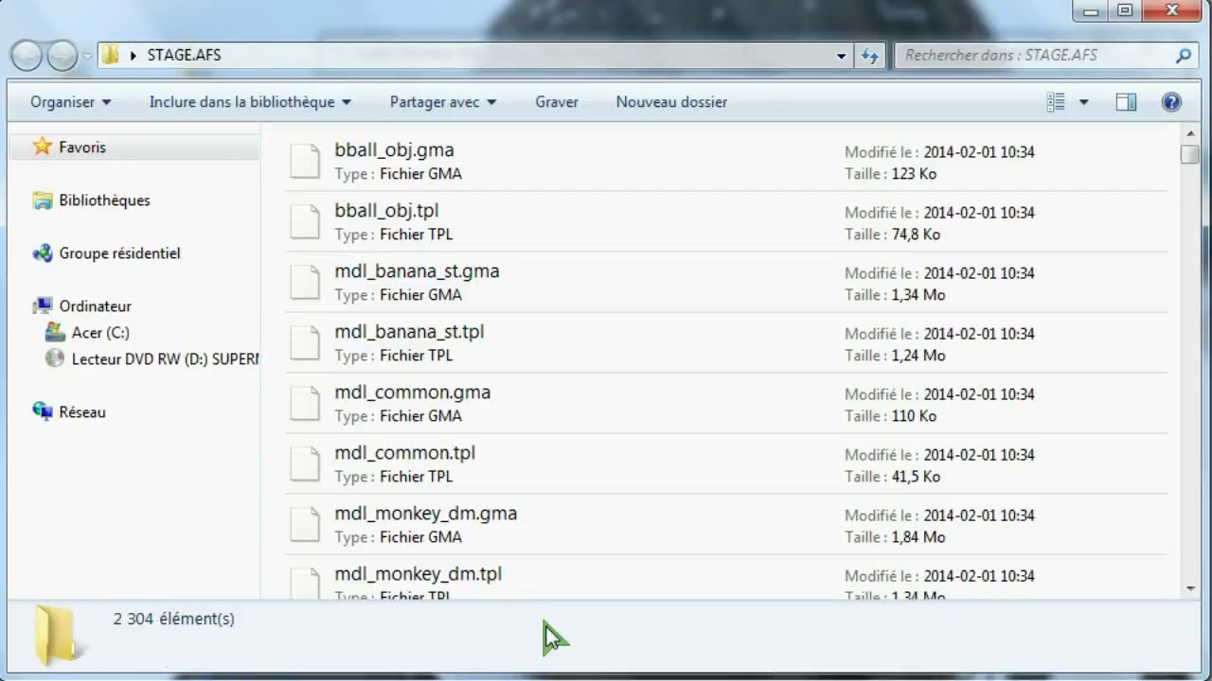
pyautogui.moveTo(1191, 159)
pyautogui.mouseDown()
pyautogui.moveTo(1188, 576)
pyautogui.moveTo(1190, 141)
pyautogui.mouseUp()
pyautogui.click(1172, 12)
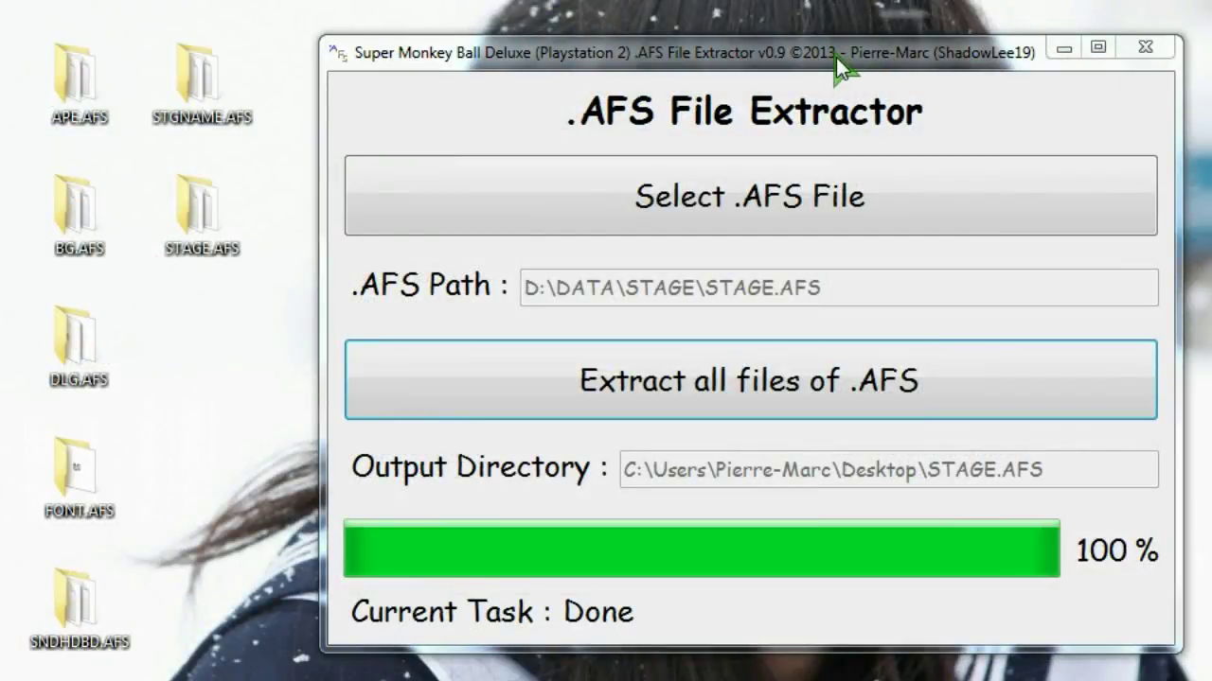
pyautogui.click(1141, 49)
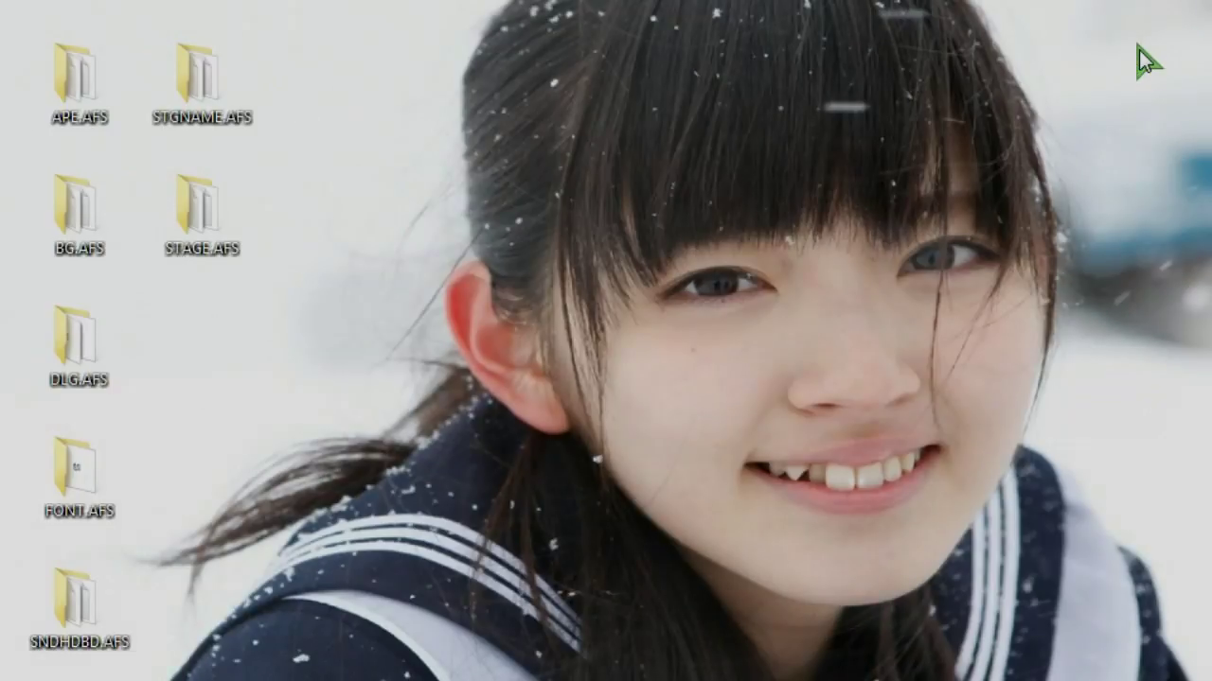